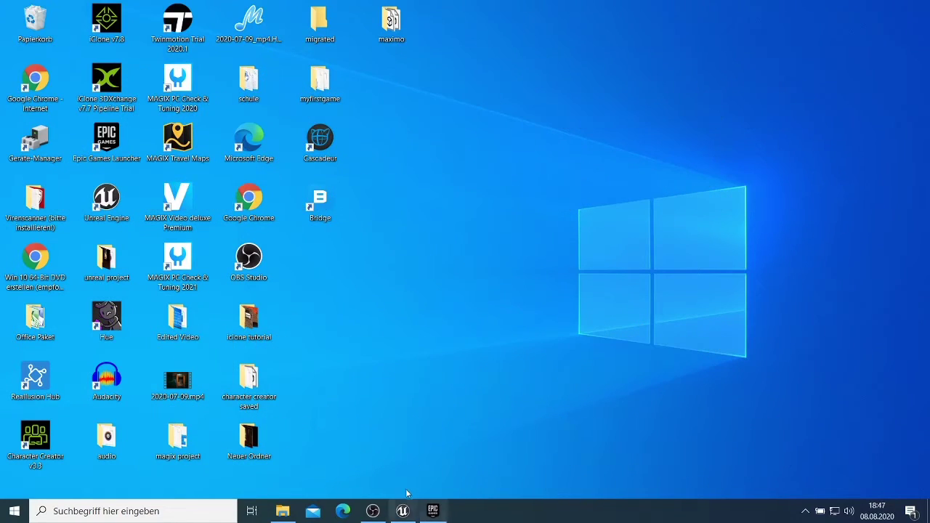
# Switch to the Unreal Editor, play the Demo_Scene level with the mannequin, and look around the street
pyautogui.click(402, 511)
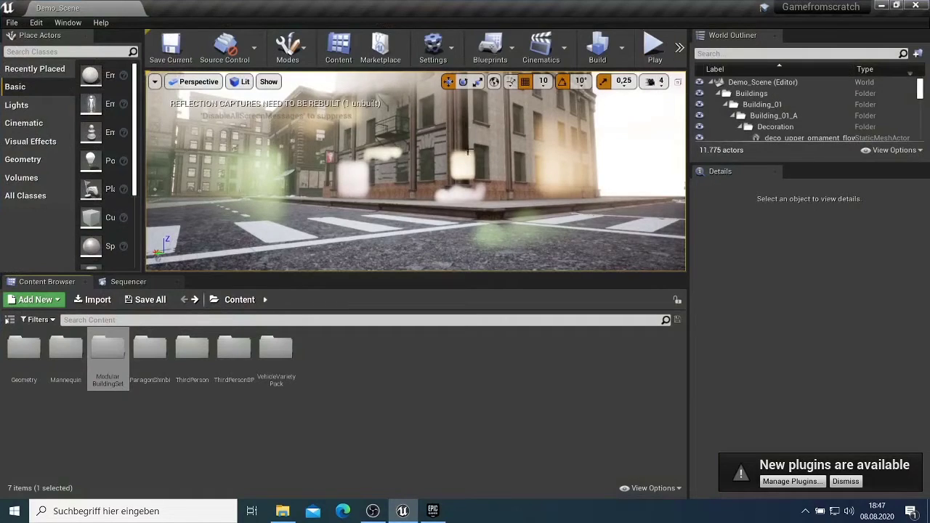
pyautogui.moveTo(468, 148); pyautogui.dragTo(312, 148, button='right')
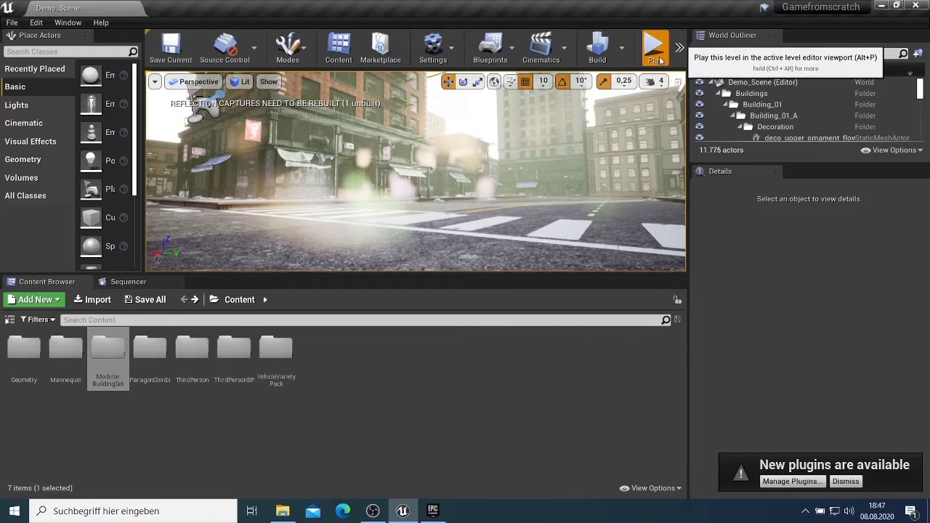
pyautogui.click(656, 51)
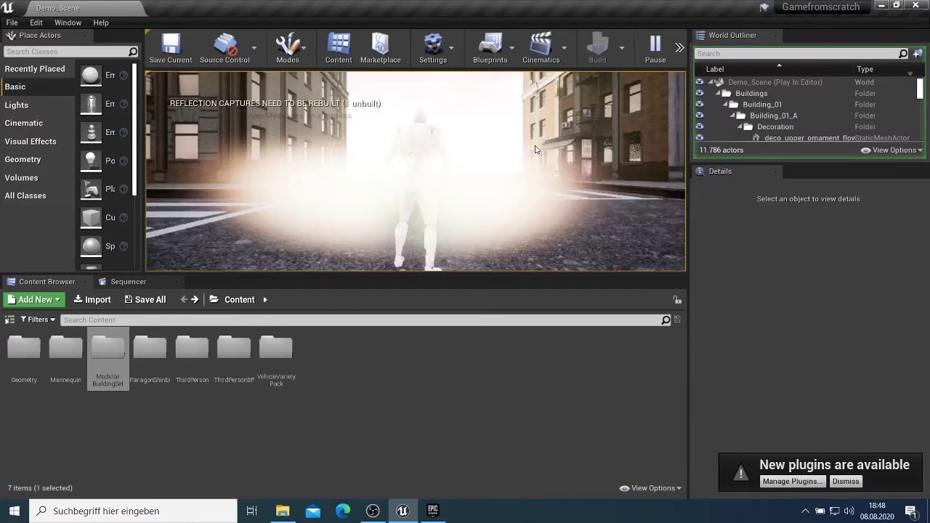
pyautogui.click(519, 188)
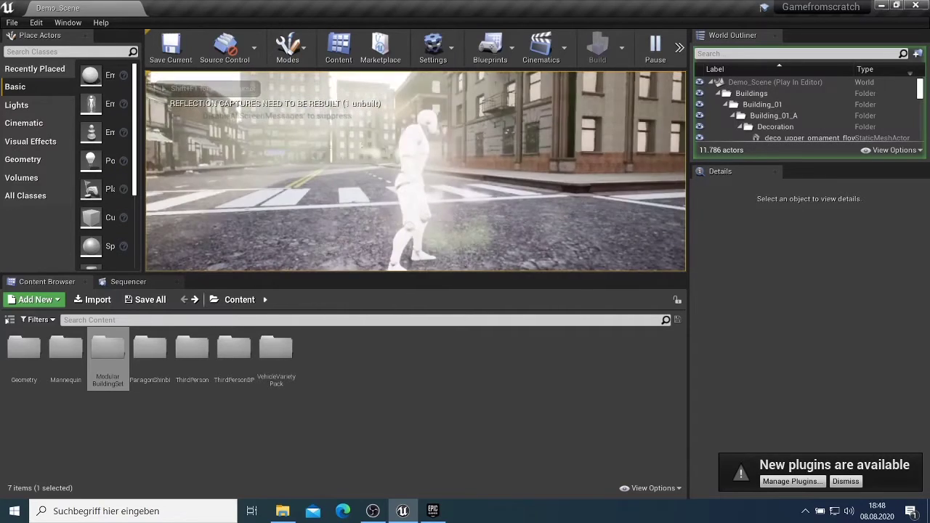
pyautogui.press('w')
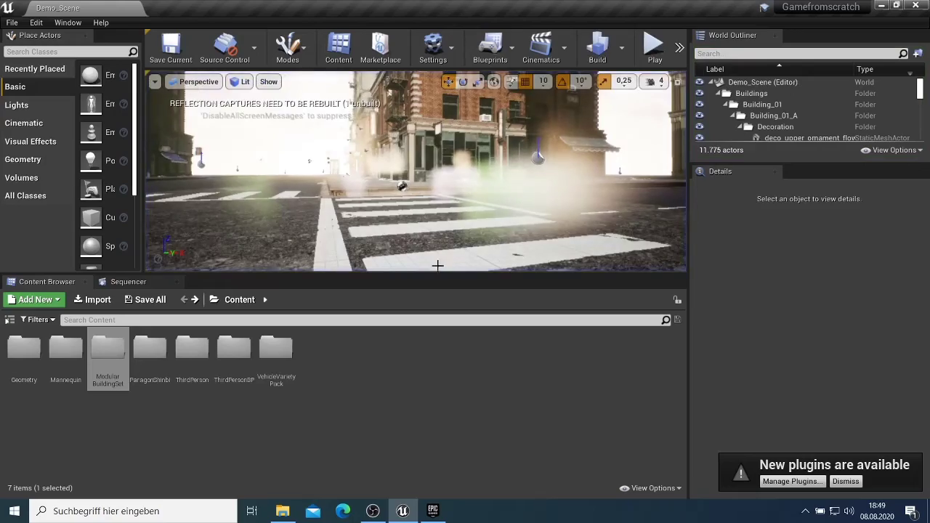
pyautogui.moveTo(437, 265)
pyautogui.mouseDown()
pyautogui.moveTo(676, 265)
pyautogui.moveTo(429, 265)
pyautogui.mouseUp()
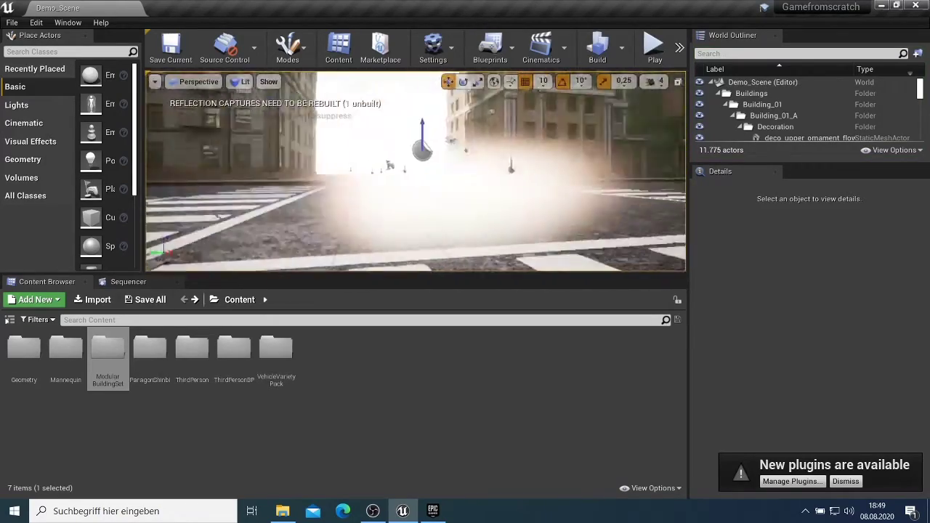
pyautogui.moveTo(372, 248); pyautogui.dragTo(477, 229, button='right')
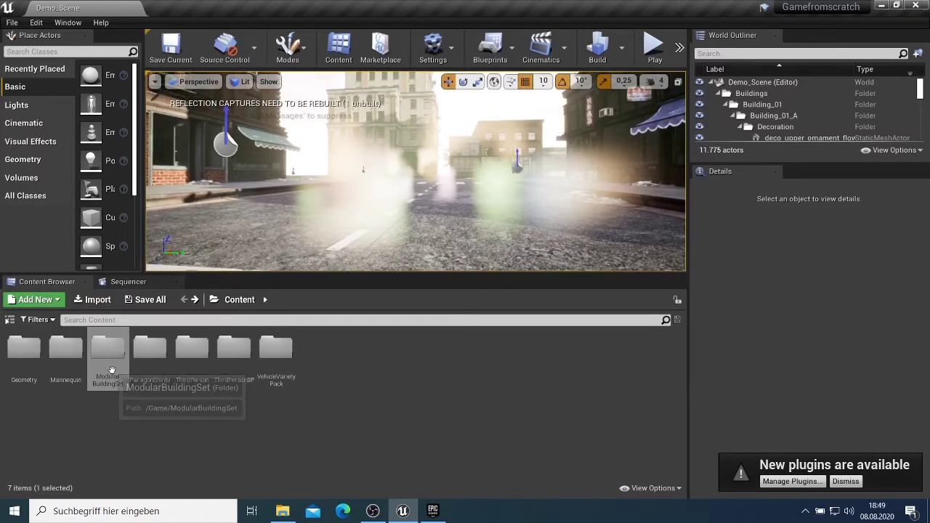
# Open the Shinbi_AnimBlueprint asset from ParagonShinbi/Characters/Heroes/Shinbi in a maximized editor window
pyautogui.doubleClick(152, 359)
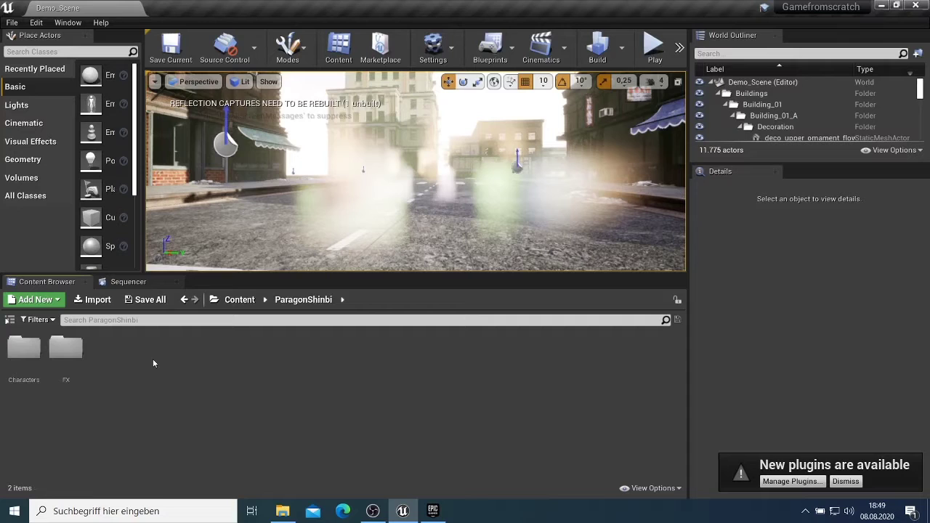
pyautogui.doubleClick(34, 349)
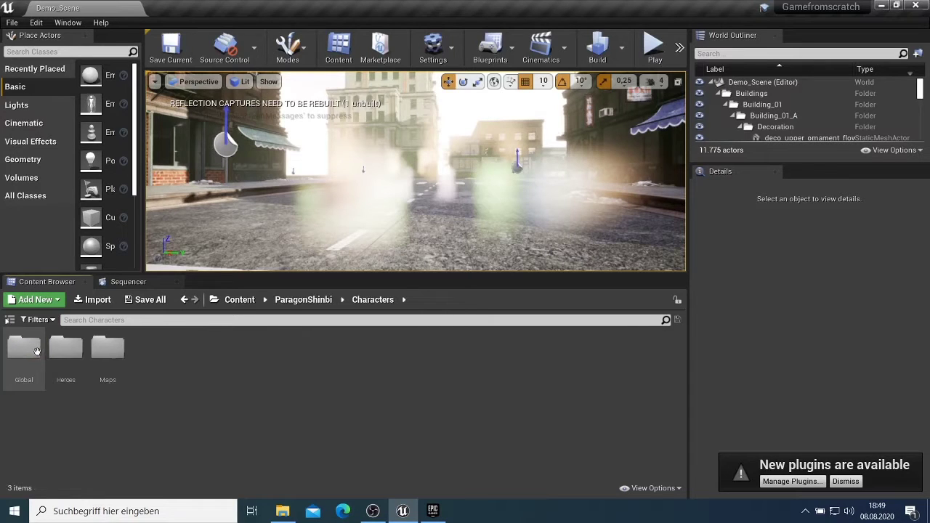
pyautogui.click(69, 361)
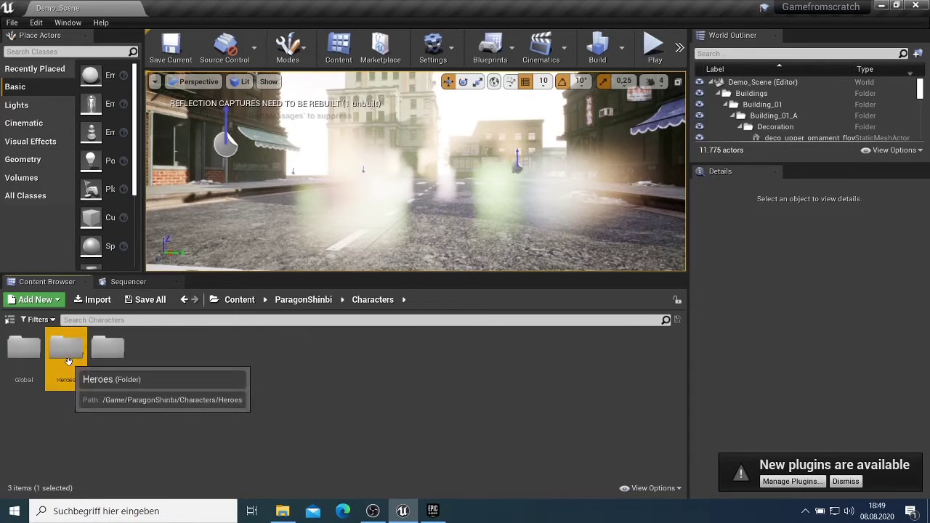
pyautogui.doubleClick(67, 360)
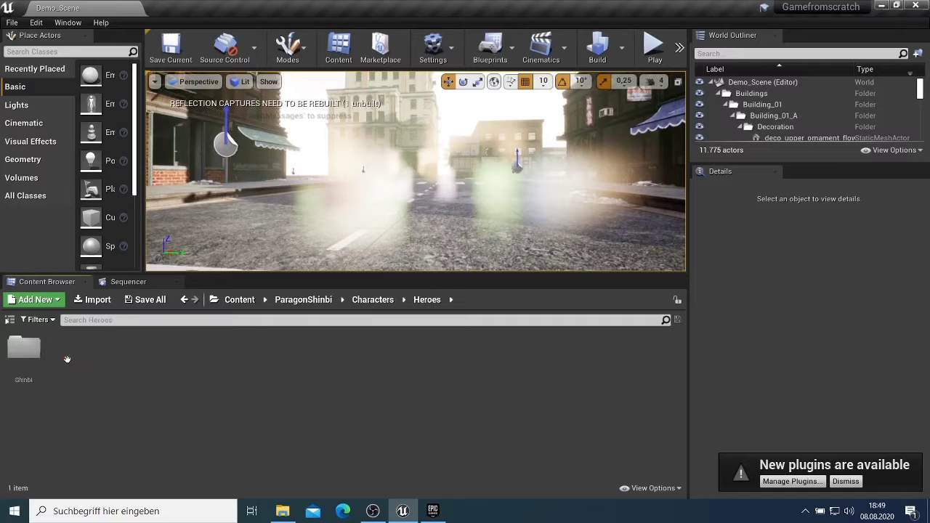
pyautogui.doubleClick(24, 369)
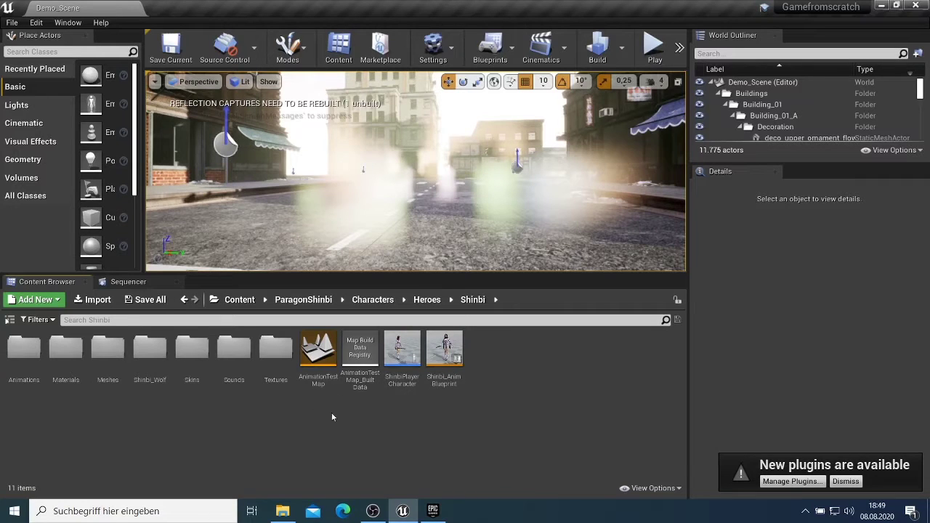
pyautogui.click(447, 350)
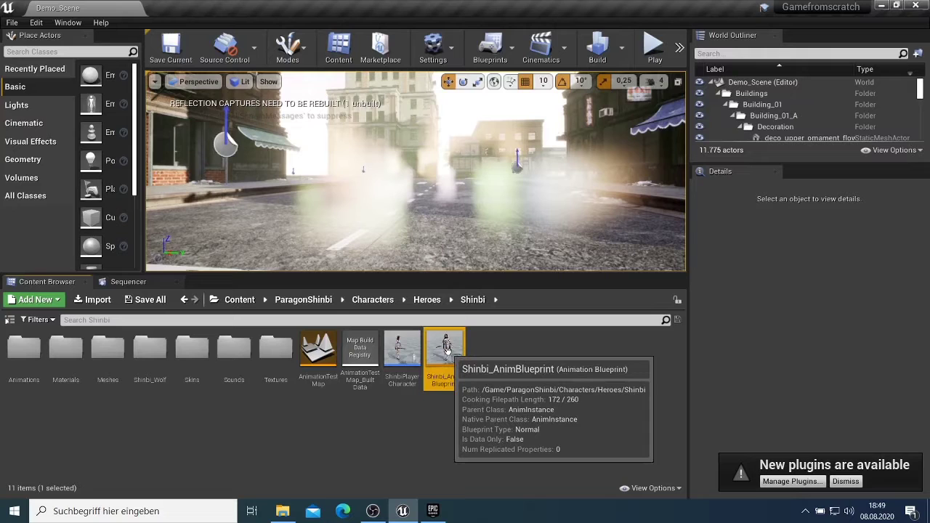
pyautogui.doubleClick(447, 351)
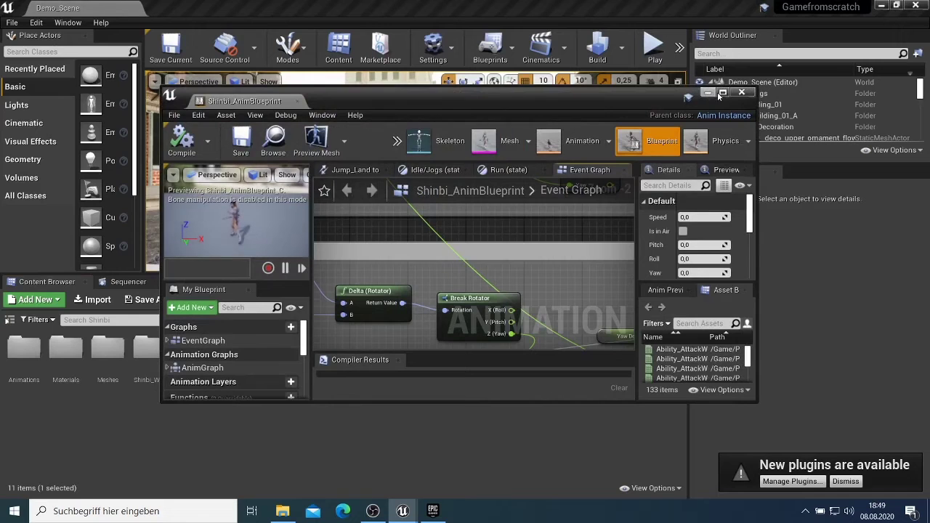
pyautogui.click(723, 93)
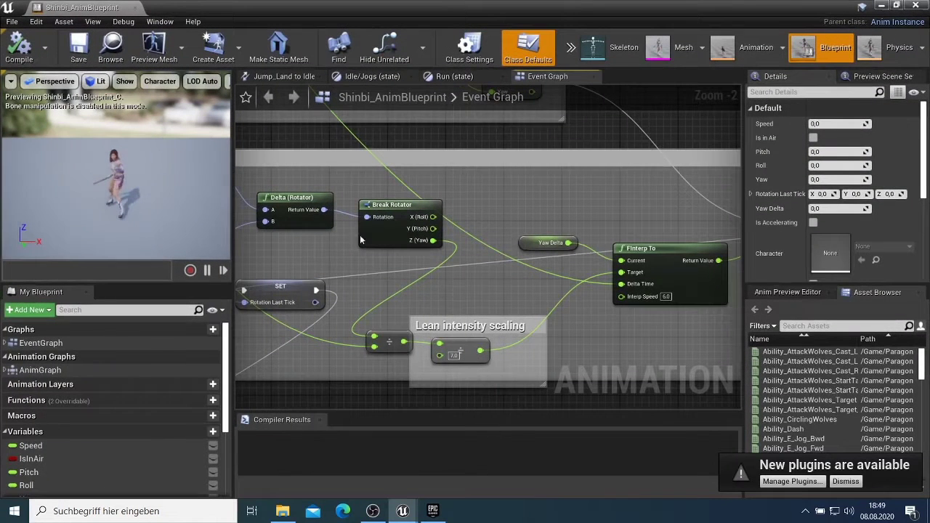
# Open the Shinbi skeleton and set its retargeting rig to Humanoid
pyautogui.click(601, 63)
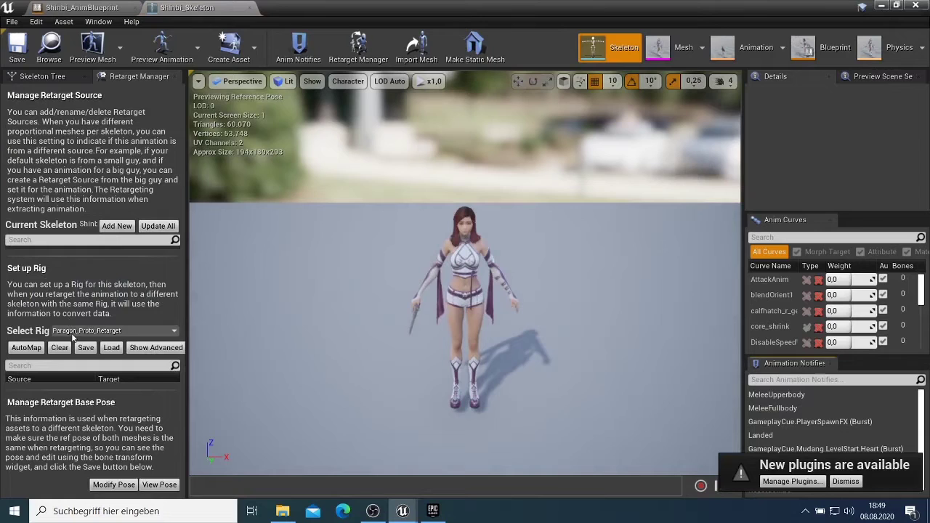
pyautogui.click(114, 330)
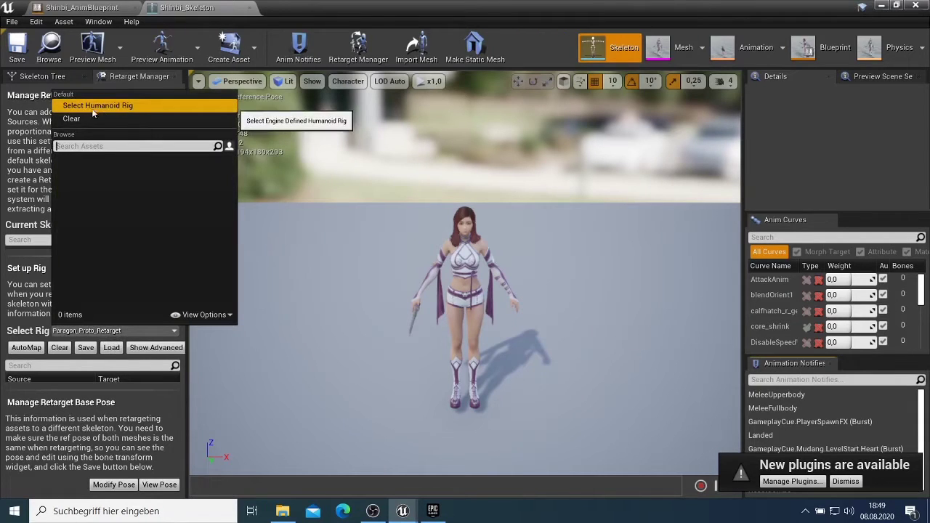
pyautogui.click(133, 107)
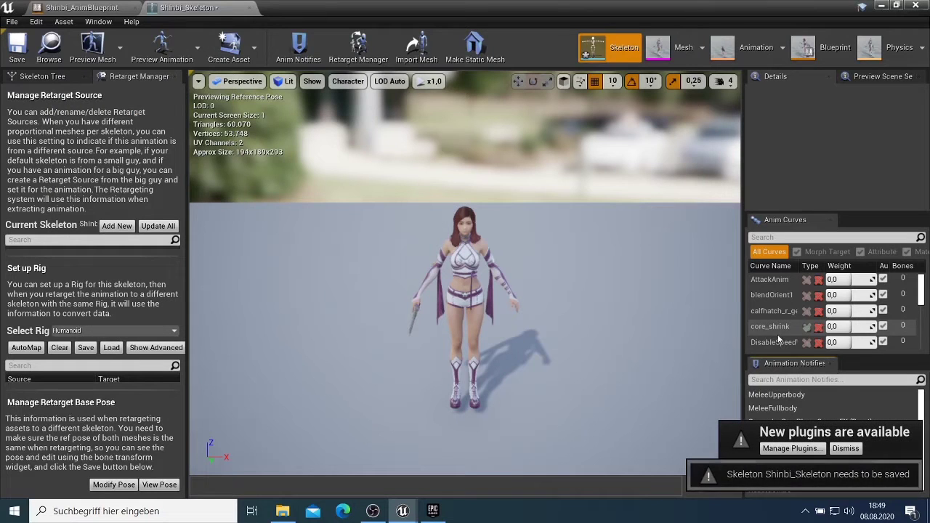
# Apply ShinbiJade to the skeleton asset as its preview mesh and save the skeleton
pyautogui.click(120, 63)
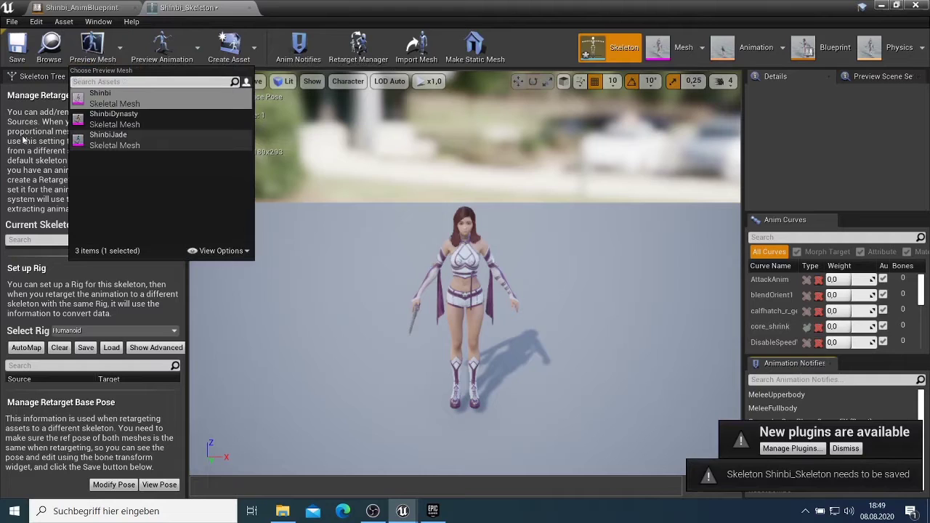
pyautogui.click(109, 139)
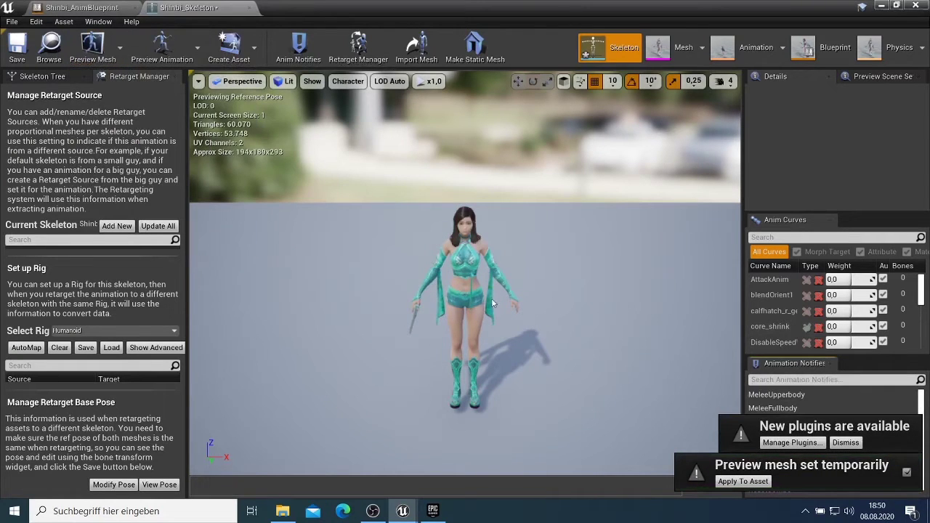
pyautogui.click(165, 61)
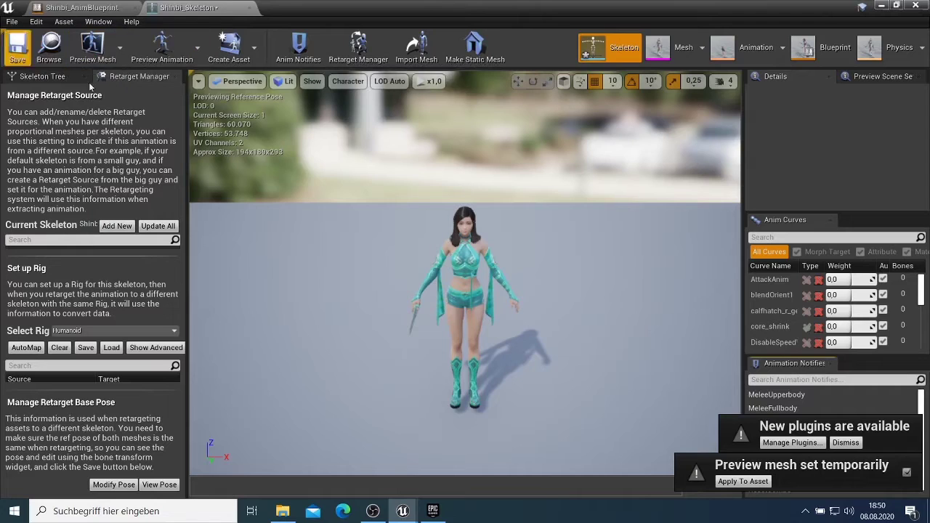
pyautogui.click(756, 490)
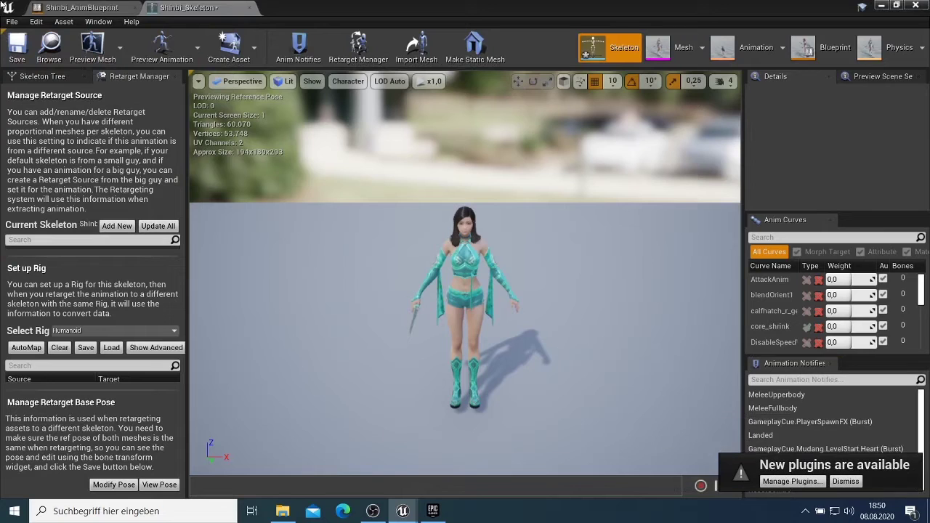
pyautogui.click(18, 50)
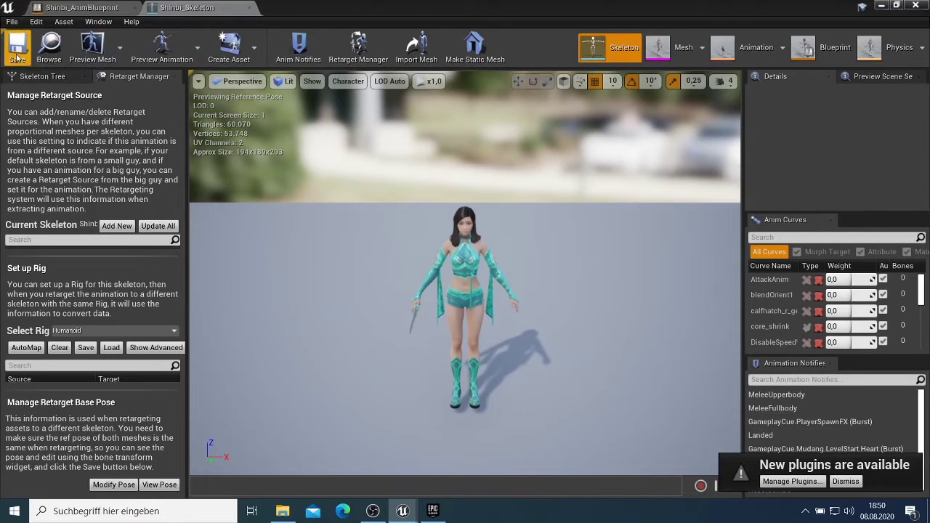
# Close the Shinbi skeleton and animation blueprint editors and return to the project's root Content folder
pyautogui.click(249, 8)
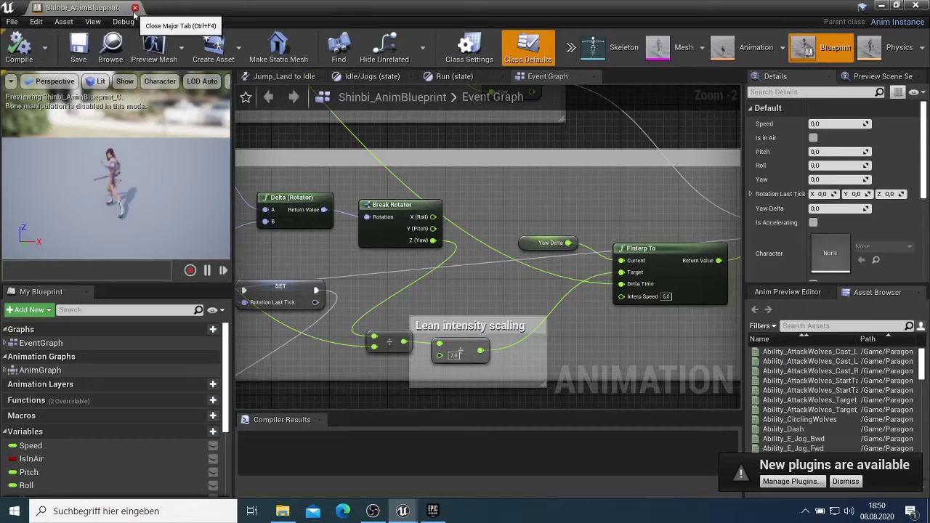
pyautogui.click(134, 8)
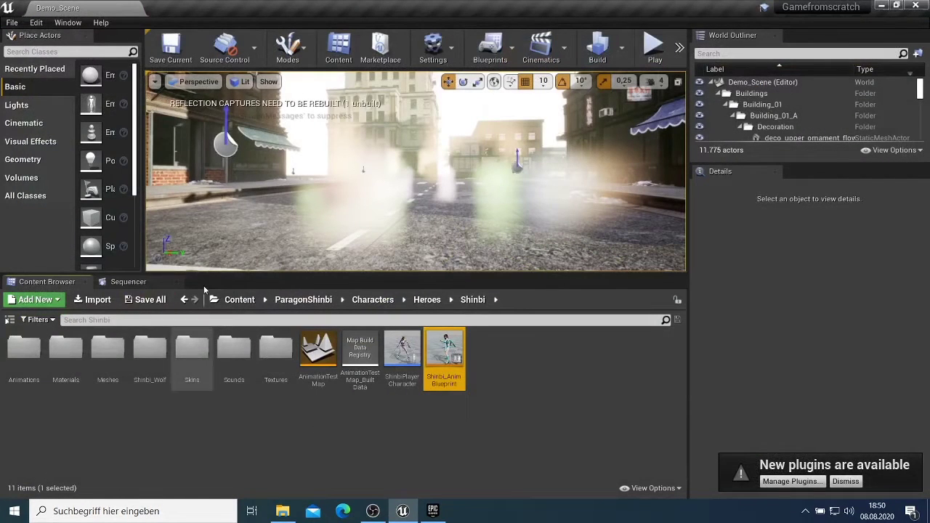
pyautogui.click(186, 300)
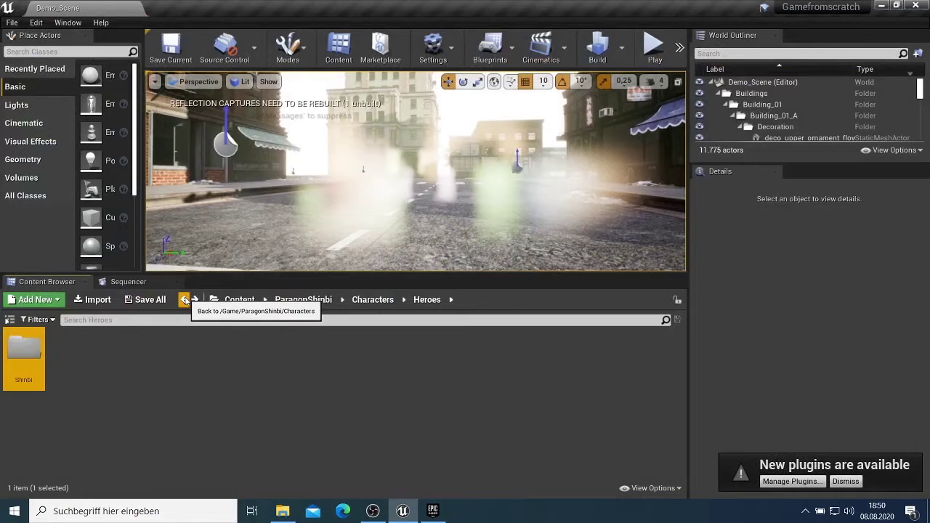
pyautogui.click(185, 300)
pyautogui.click(186, 300)
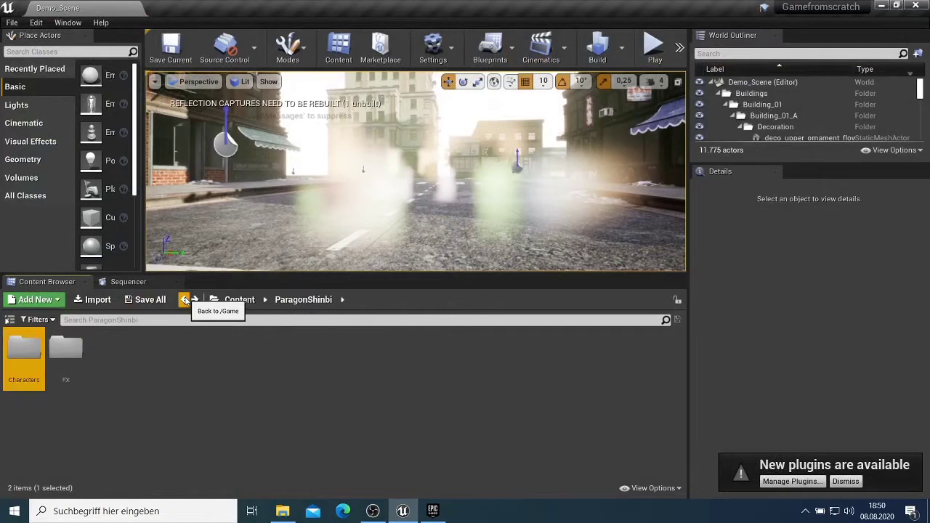
pyautogui.click(185, 300)
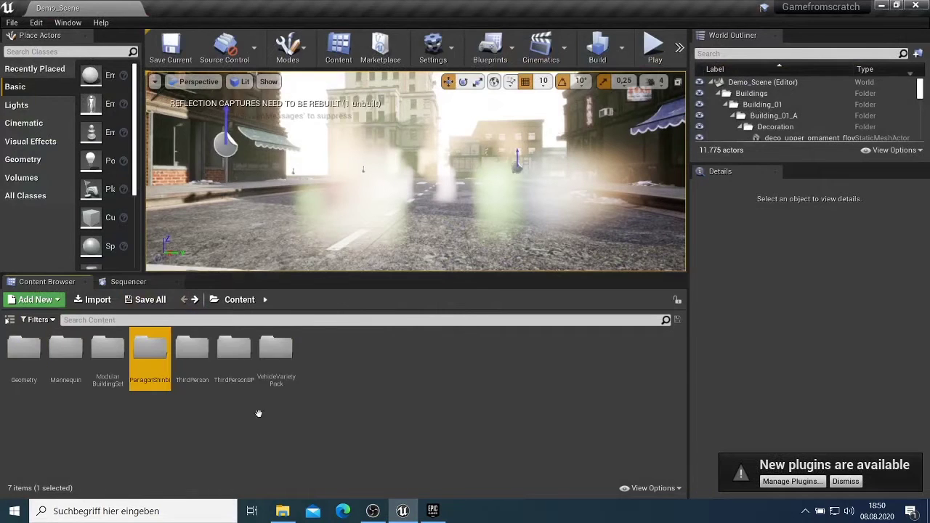
# Look through the ThirdPersonBP and ThirdPerson folders for the mannequin's assets, and return to the root Content folder
pyautogui.doubleClick(234, 360)
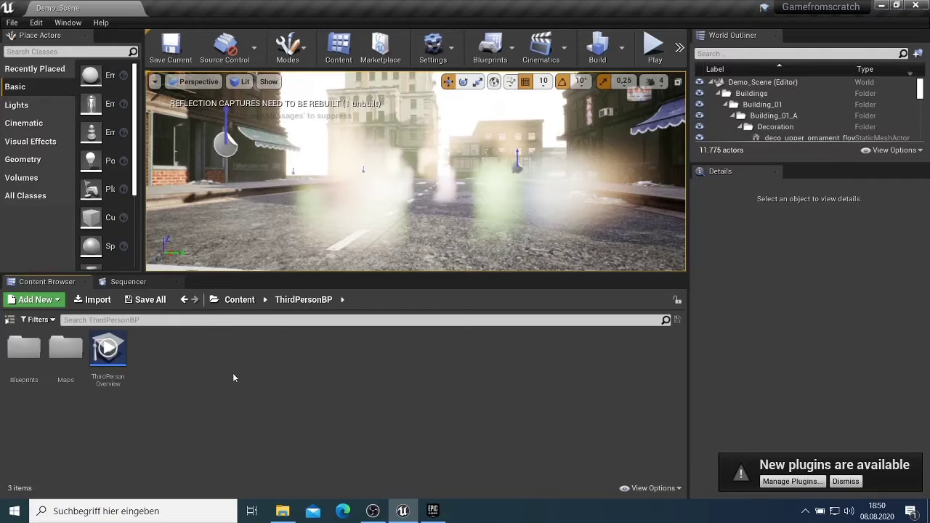
pyautogui.doubleClick(34, 370)
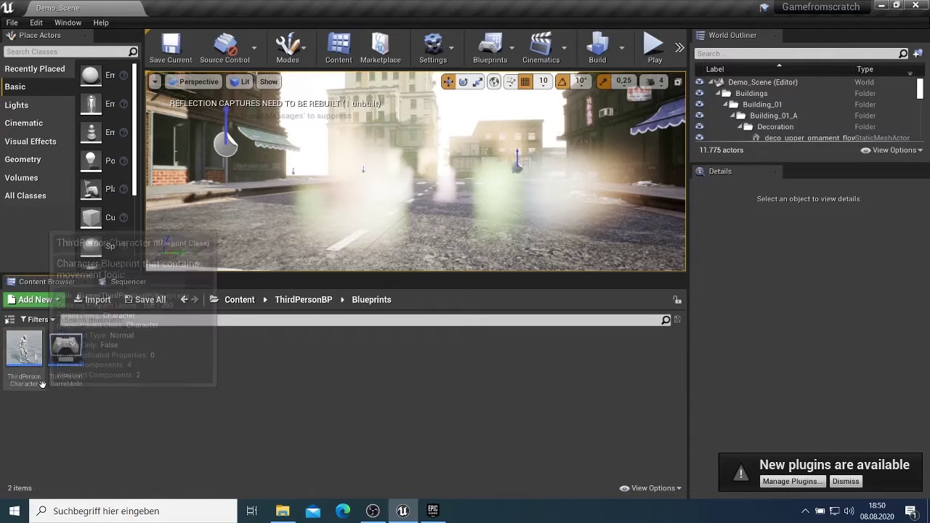
pyautogui.click(187, 300)
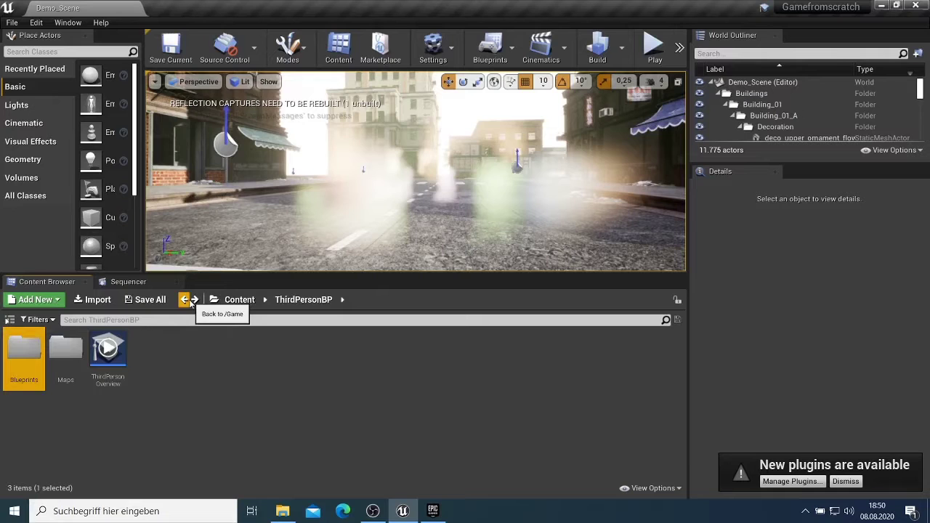
pyautogui.doubleClick(67, 353)
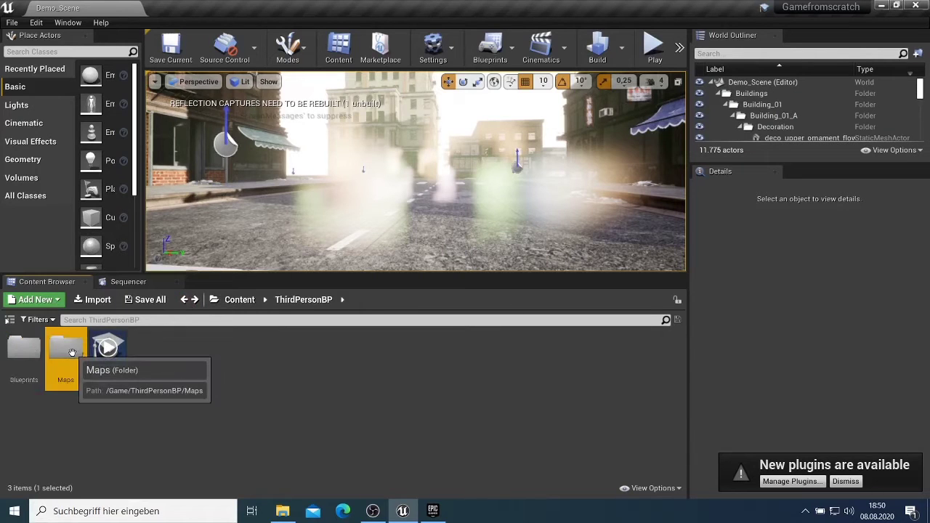
pyautogui.click(186, 300)
pyautogui.click(186, 301)
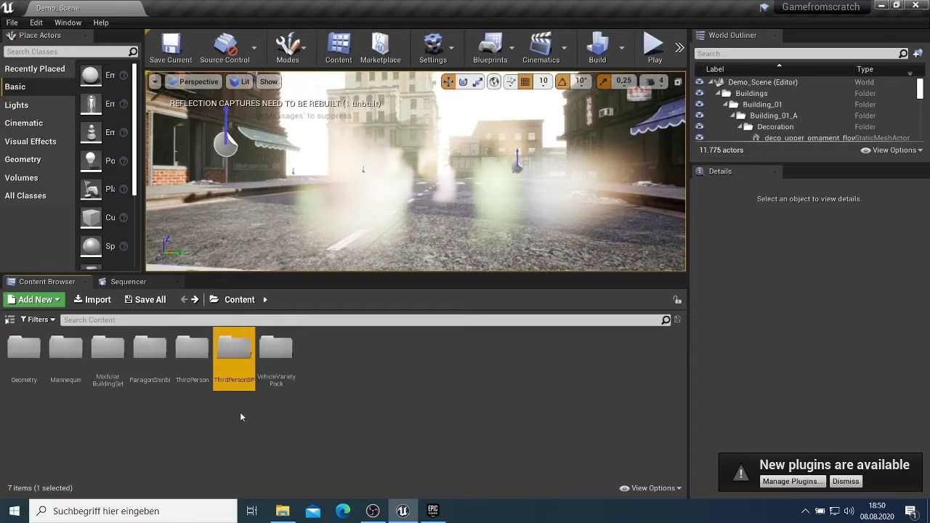
pyautogui.doubleClick(192, 352)
pyautogui.doubleClick(22, 350)
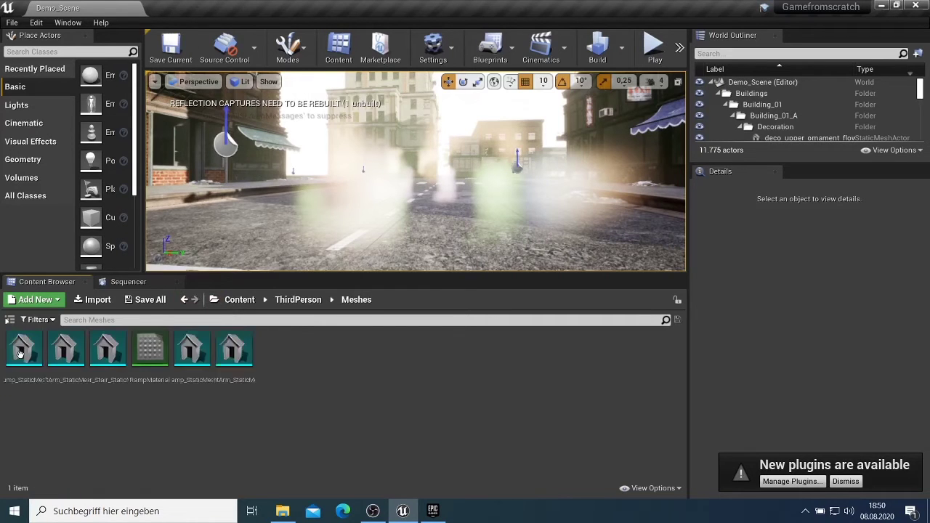
pyautogui.click(183, 307)
pyautogui.click(183, 307)
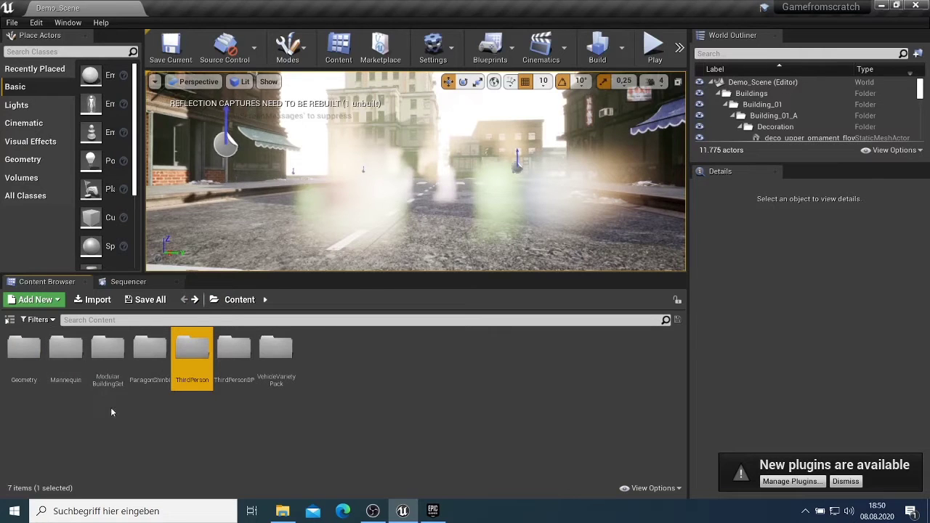
# Open the SK_Mannequin skeletal mesh from the Mesh folder under Mannequin/Character
pyautogui.doubleClick(69, 360)
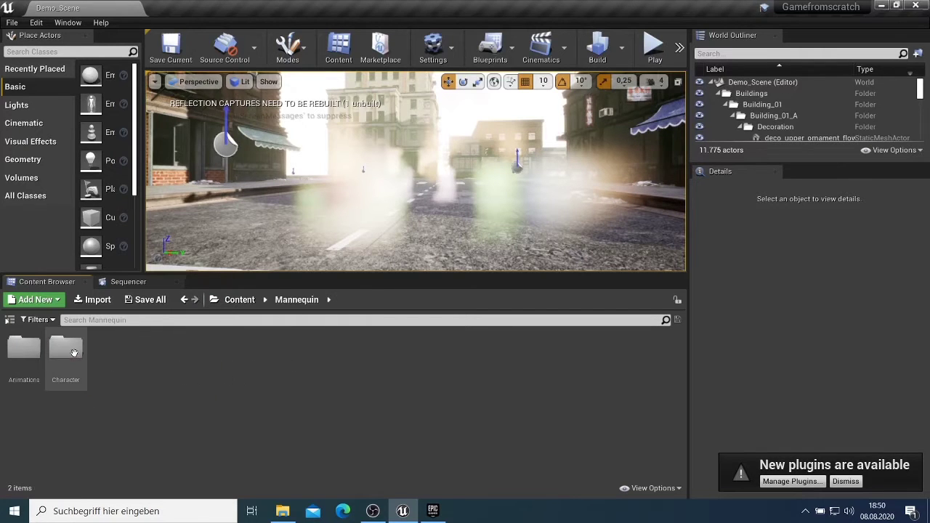
pyautogui.doubleClick(61, 372)
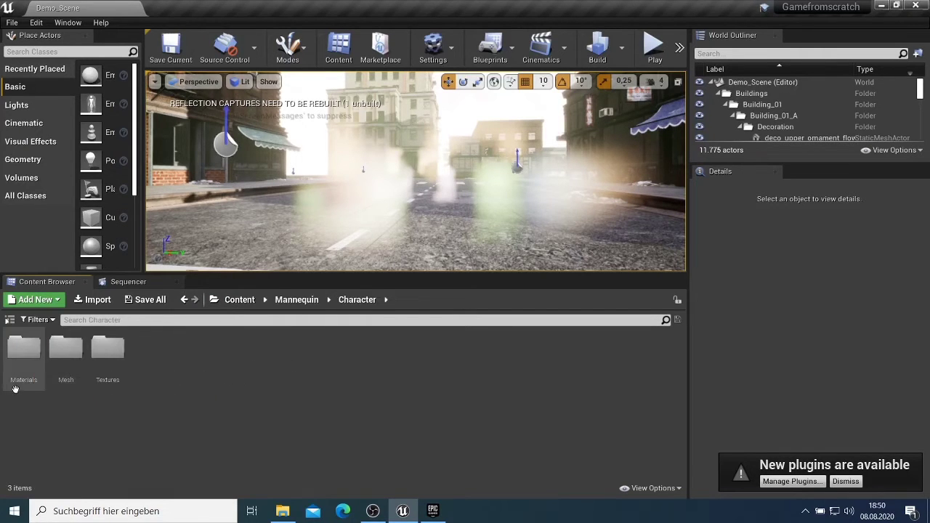
pyautogui.click(55, 361)
pyautogui.doubleClick(54, 362)
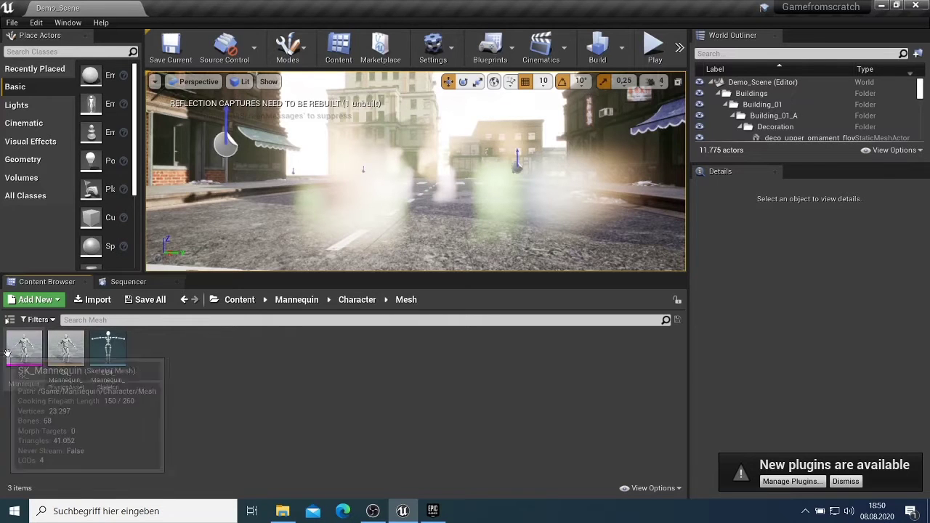
pyautogui.doubleClick(27, 357)
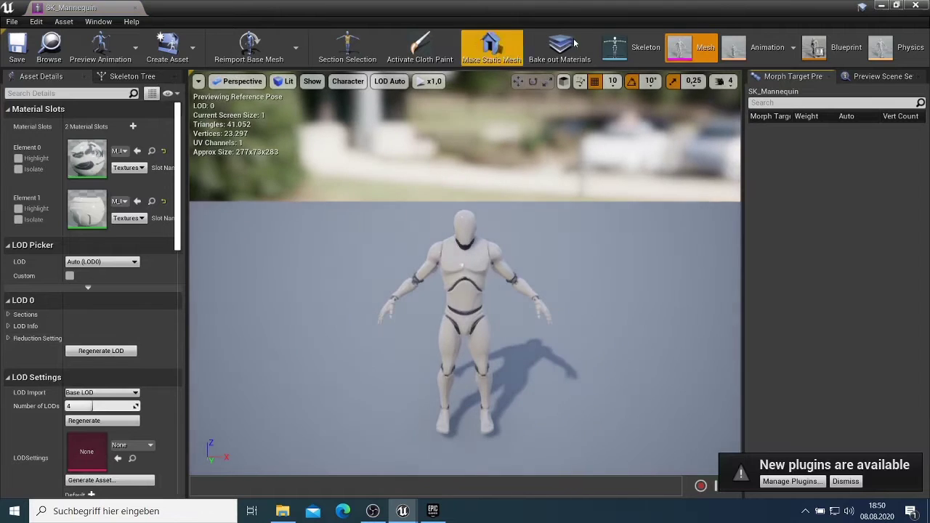
# Set the mannequin skeleton's retargeting rig to Humanoid, and close the skeleton and mesh editors
pyautogui.click(624, 53)
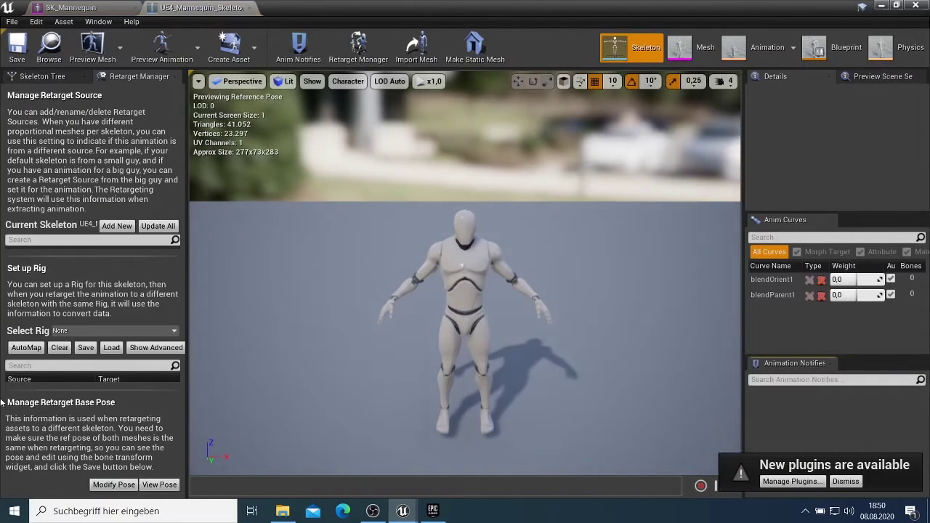
pyautogui.click(135, 336)
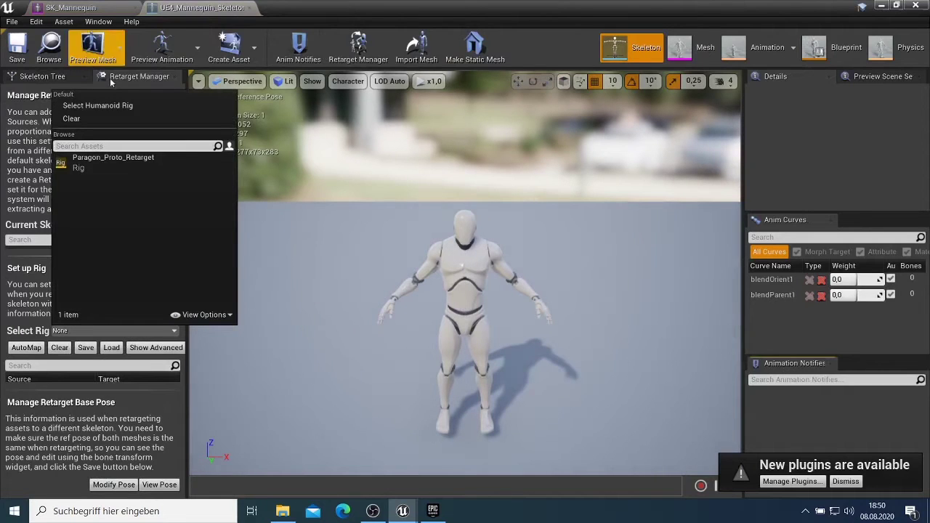
pyautogui.click(129, 108)
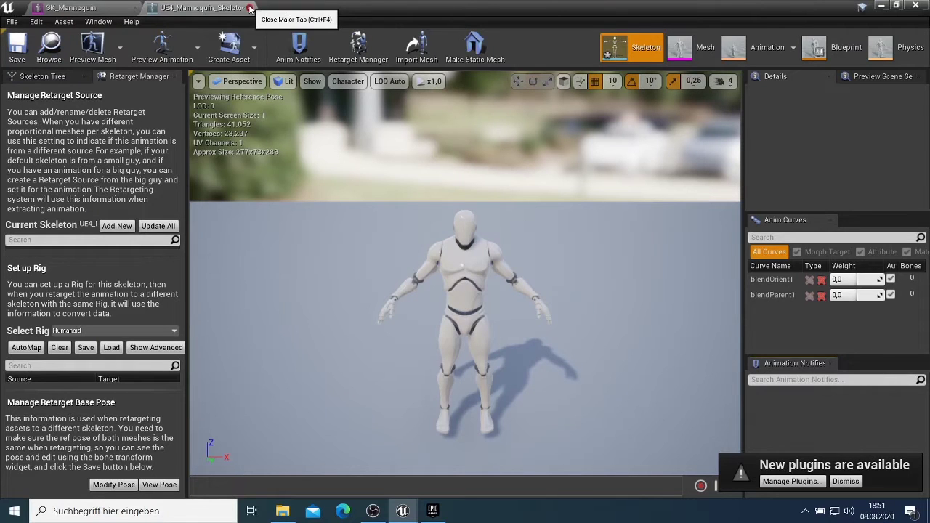
pyautogui.click(249, 8)
pyautogui.click(136, 8)
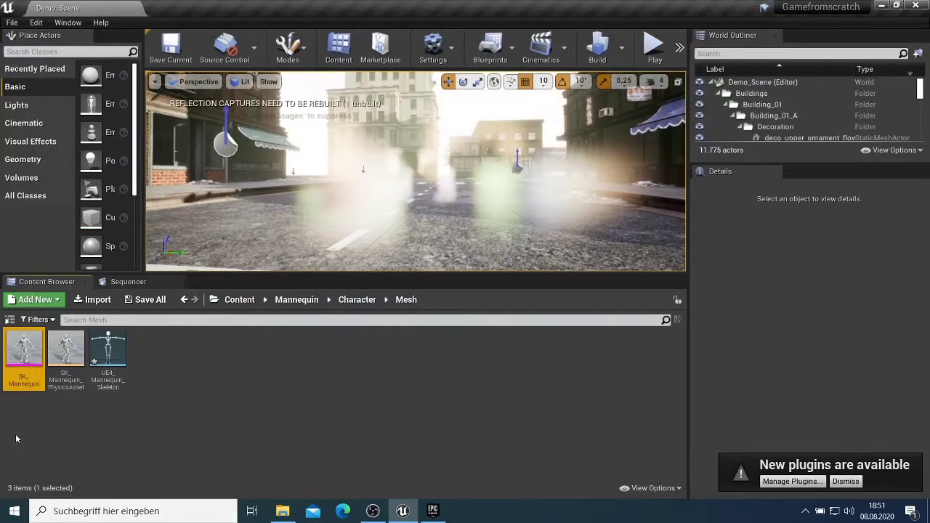
# Retarget UE4_Mannequin_Skeleton to Shinbi_Skeleton, keeping the default retarget options
pyautogui.rightClick(111, 357)
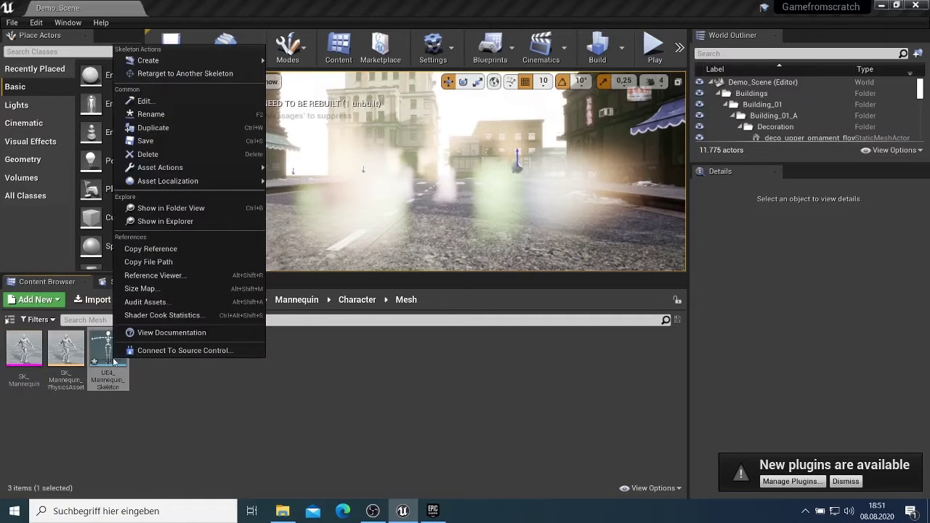
pyautogui.moveTo(225, 62)
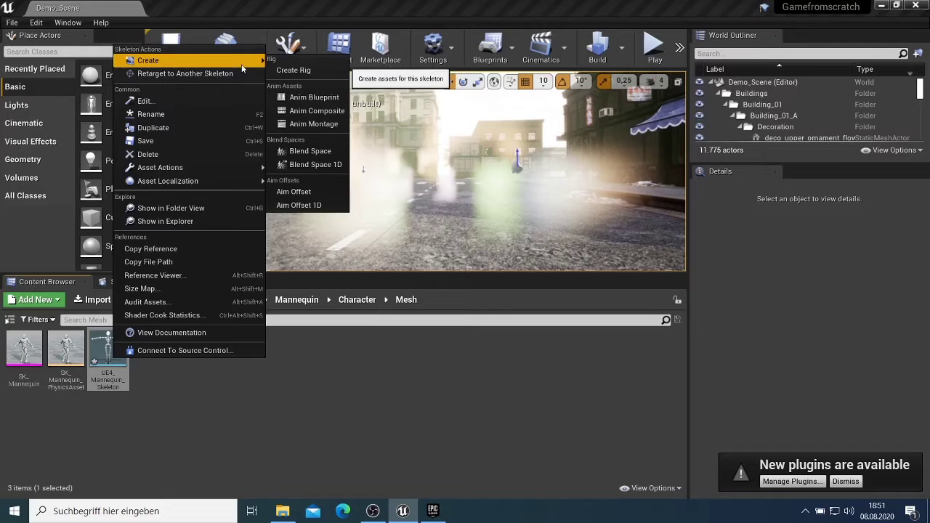
pyautogui.click(240, 73)
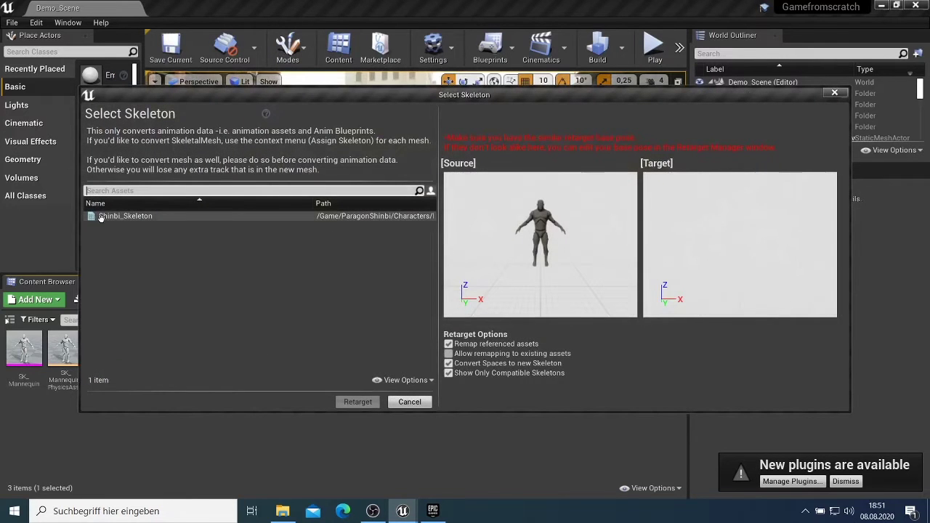
pyautogui.click(160, 217)
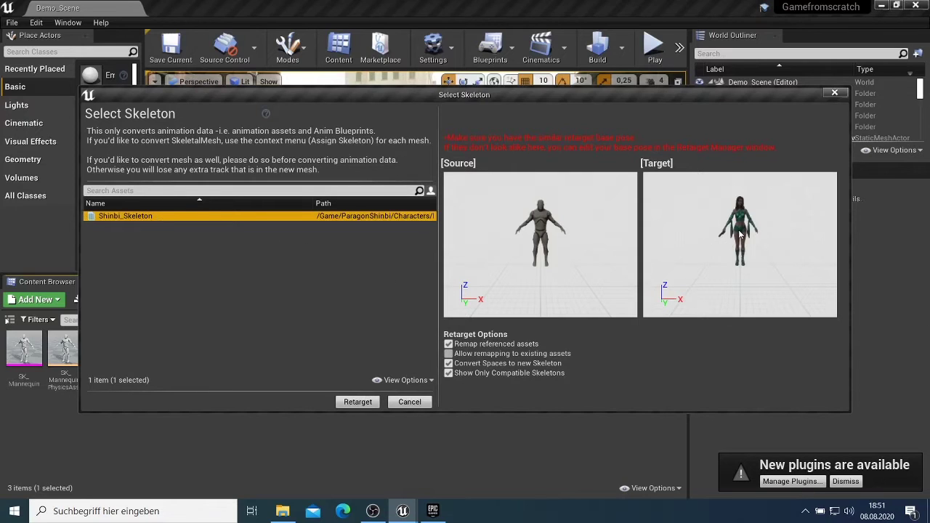
pyautogui.click(358, 403)
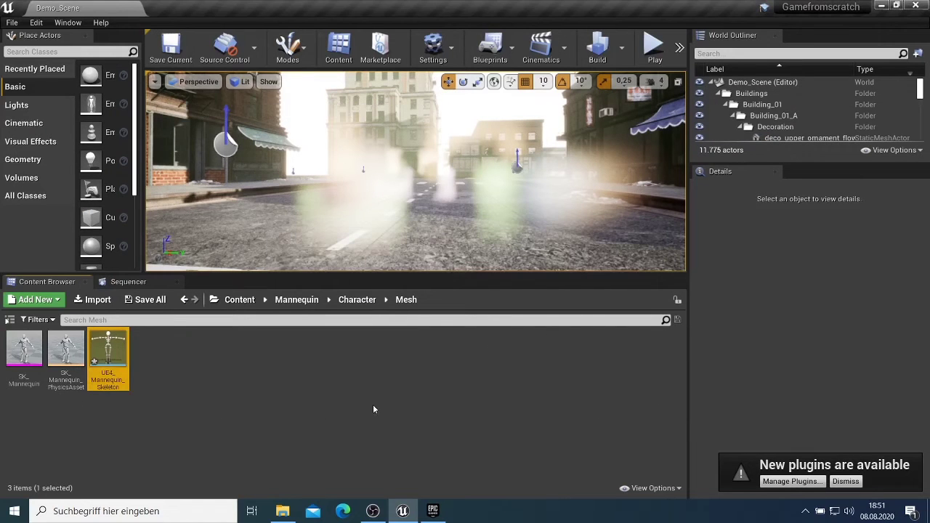
# Play the level to check which character model is used in game, and stop the session
pyautogui.moveTo(317, 169); pyautogui.dragTo(383, 168, button='right')
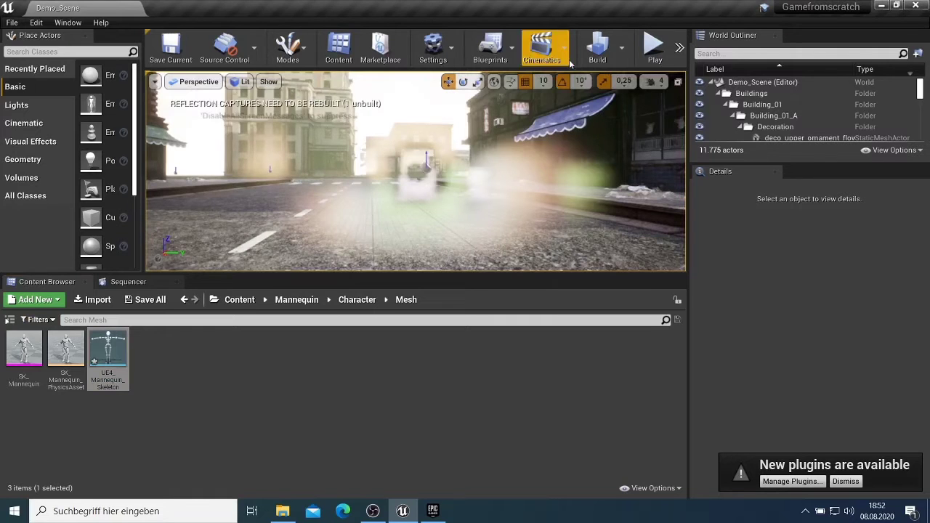
pyautogui.click(656, 49)
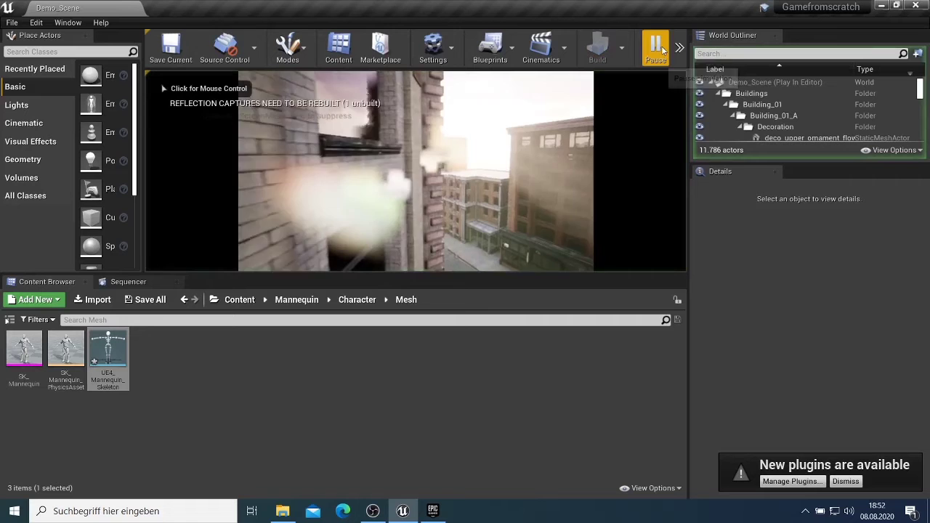
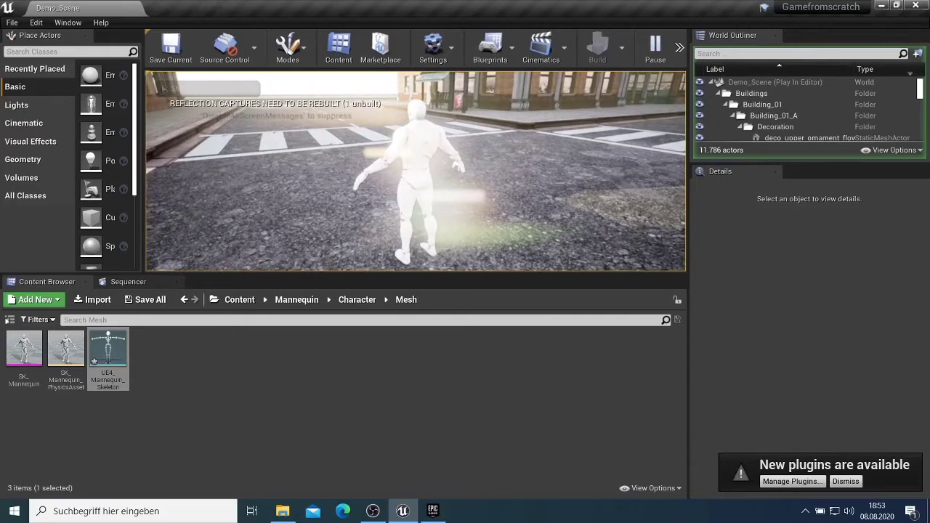
pyautogui.press('Escape')
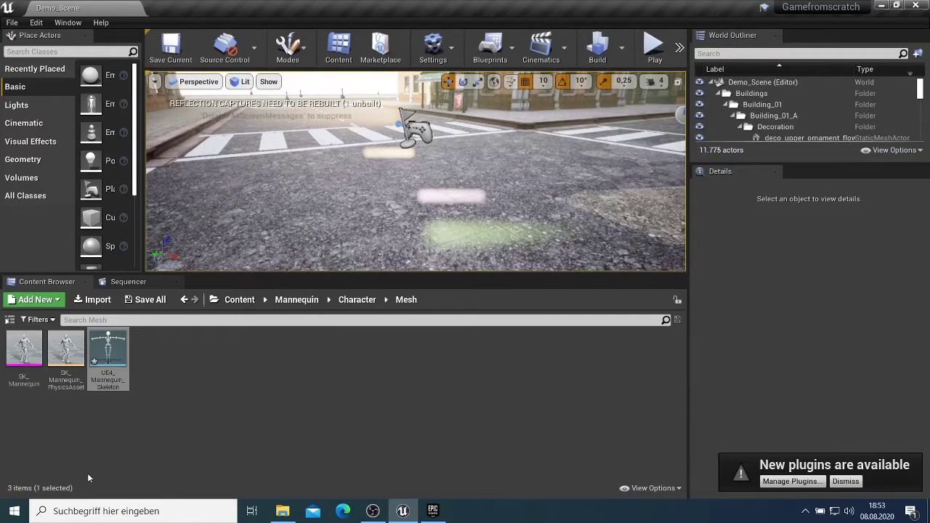
# Check the skeleton and rig settings from the SK_Mannequin mesh and its physics asset, closing each editor again
pyautogui.doubleClick(22, 351)
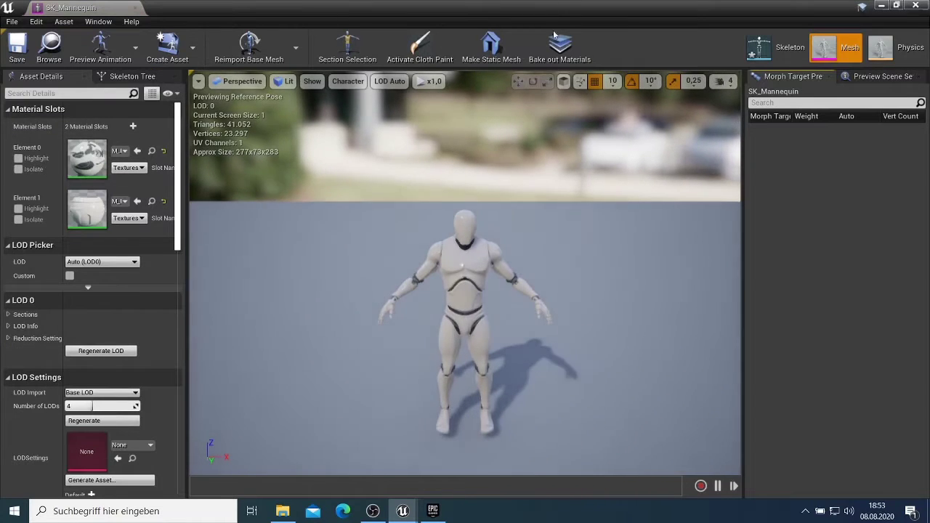
pyautogui.click(769, 48)
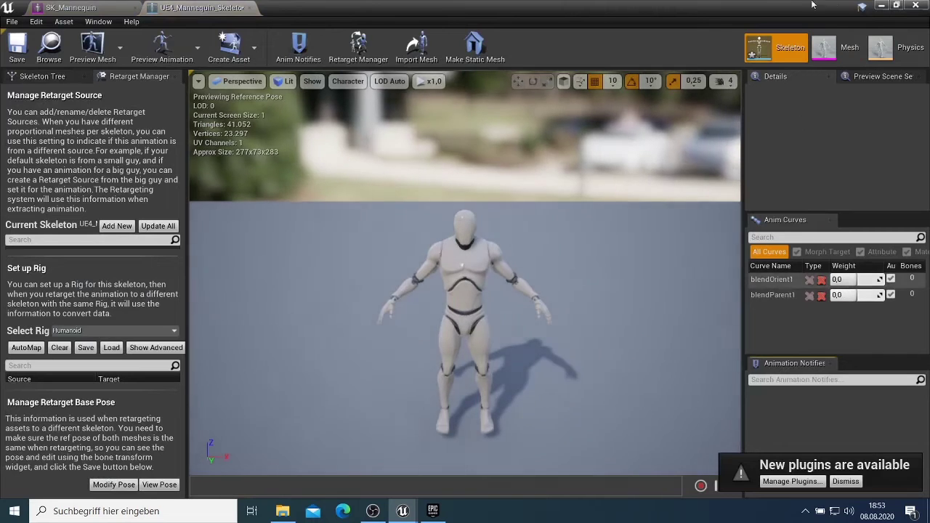
pyautogui.click(248, 8)
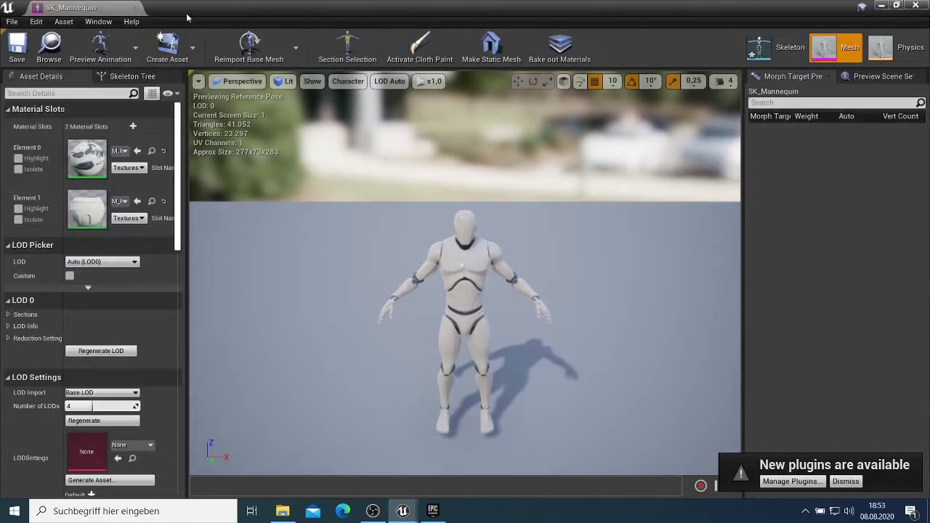
pyautogui.click(135, 8)
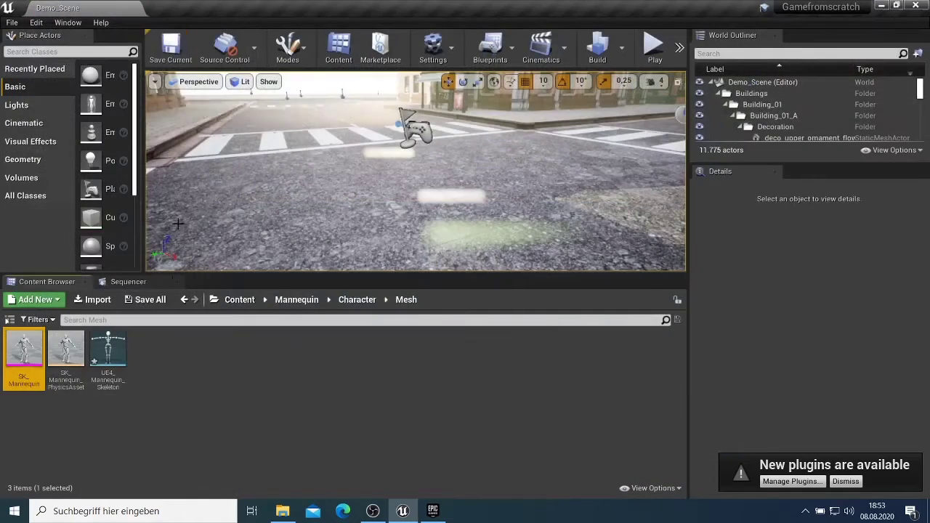
pyautogui.doubleClick(56, 367)
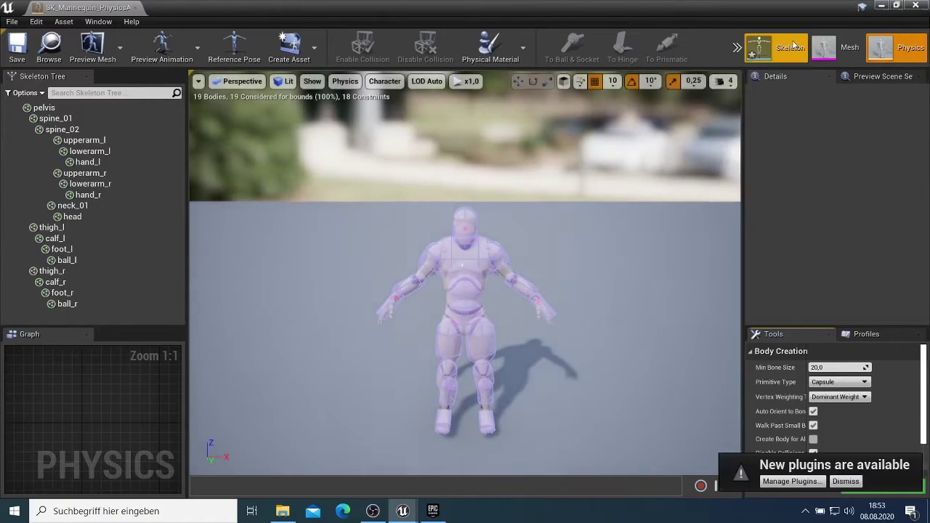
pyautogui.click(781, 47)
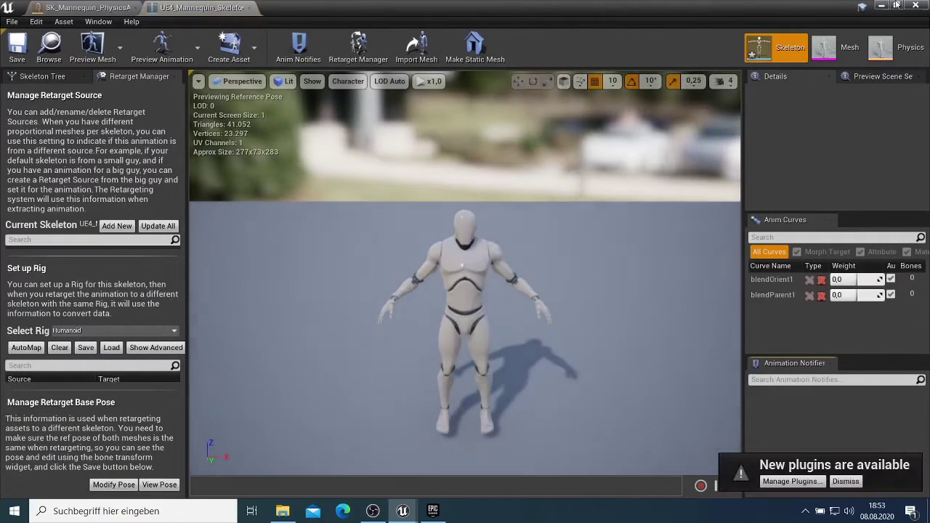
pyautogui.click(250, 8)
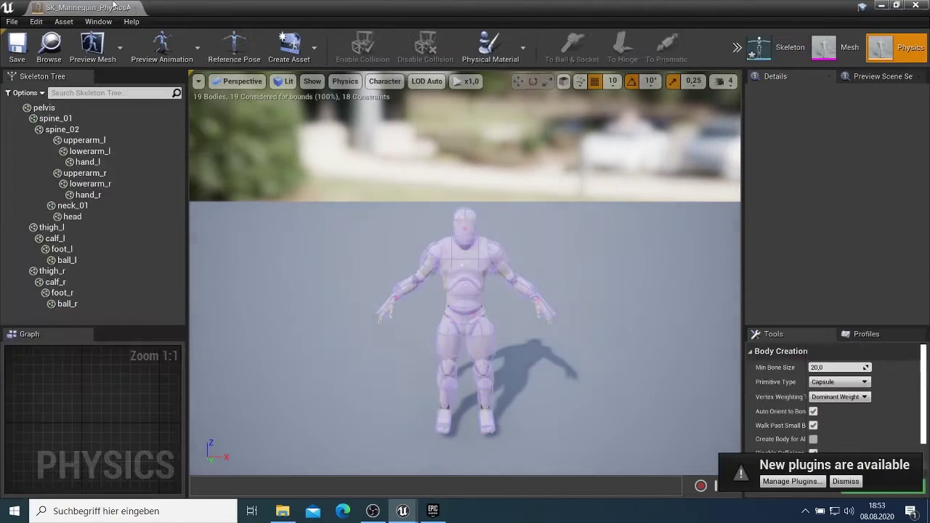
pyautogui.click(136, 8)
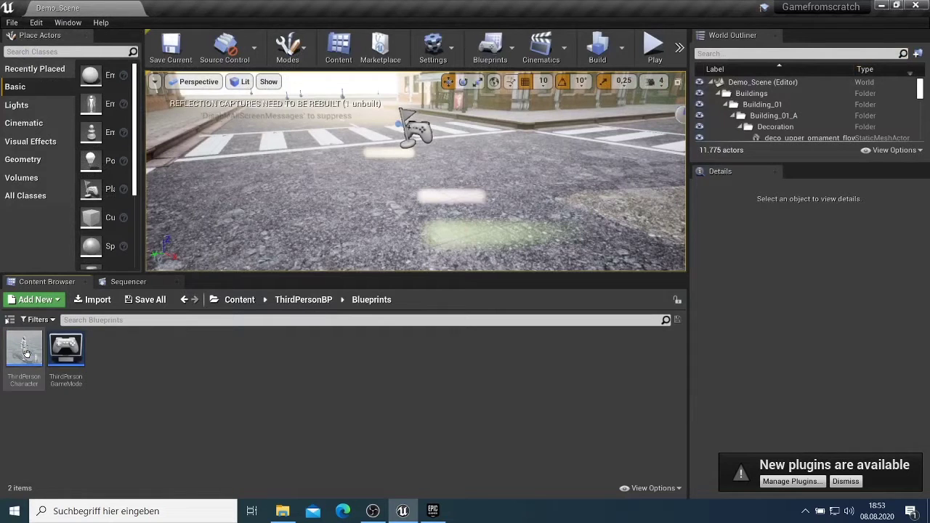
# Open the ThirdPersonCharacter blueprint from ThirdPersonBP/Blueprints and set its mesh component's skeletal mesh to ShinbiJade
pyautogui.doubleClick(26, 354)
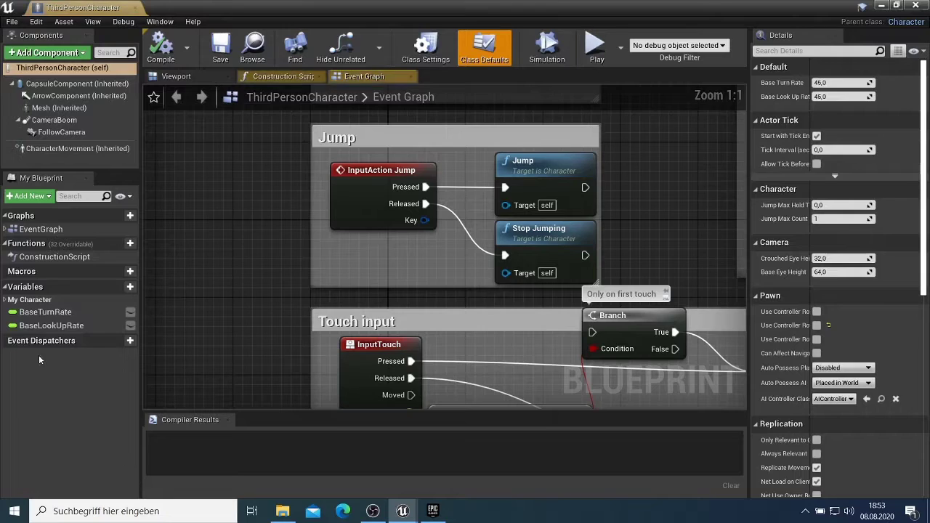
pyautogui.click(176, 76)
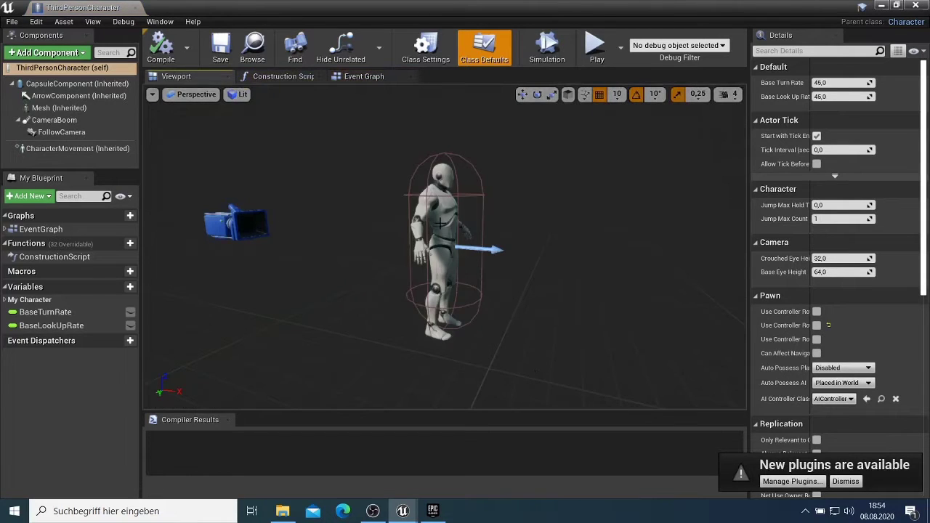
pyautogui.click(441, 223)
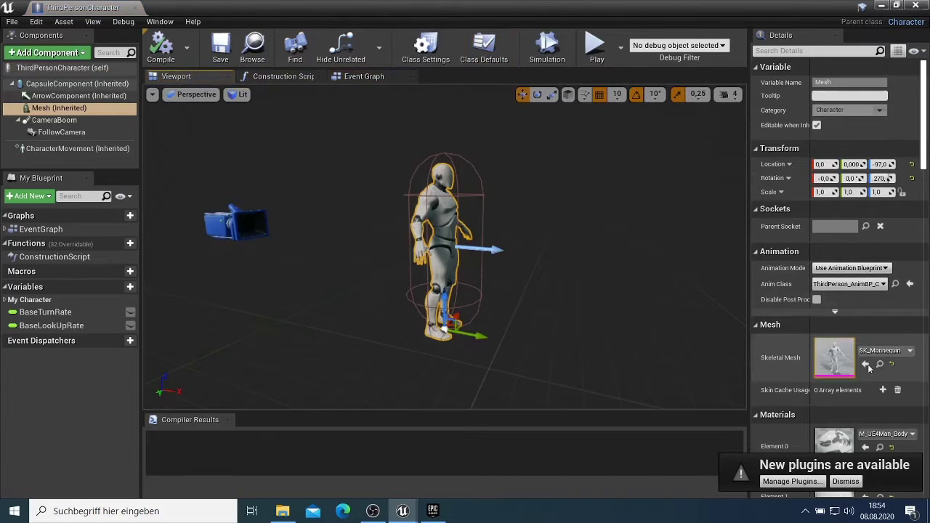
pyautogui.click(886, 354)
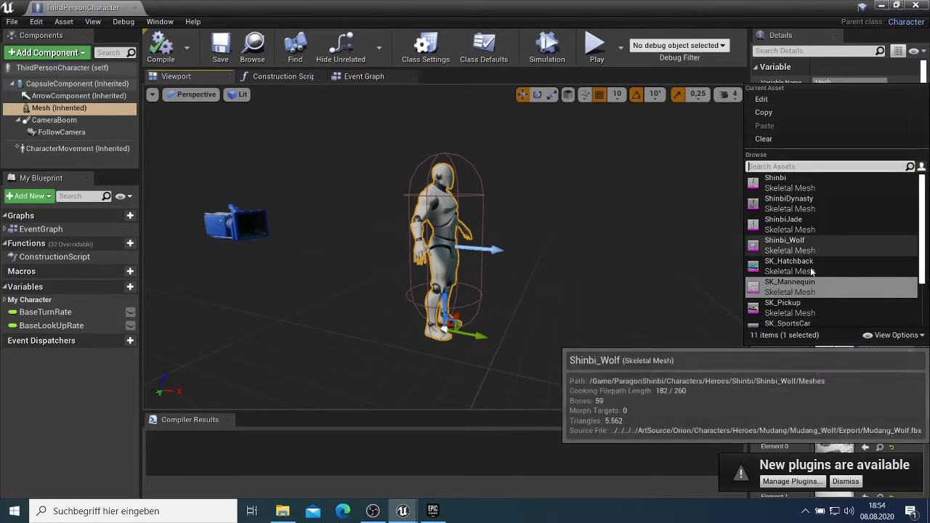
pyautogui.click(793, 220)
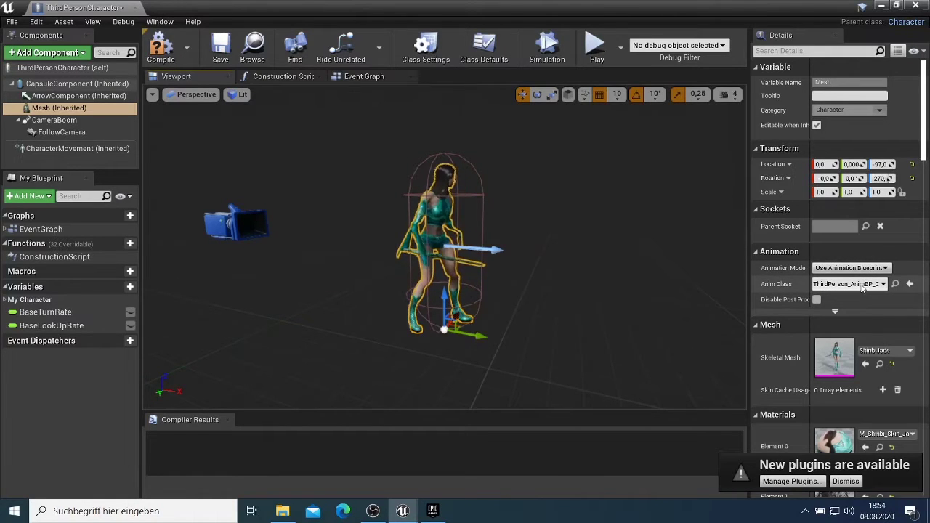
# Set the character mesh's animation class to Shinbi_AnimBlueprint, then save and close the blueprint
pyautogui.click(863, 285)
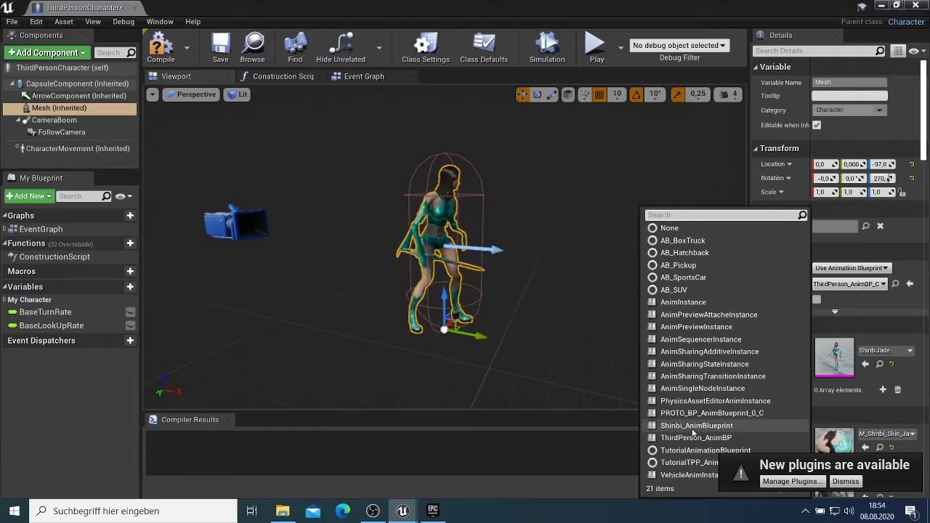
pyautogui.click(716, 427)
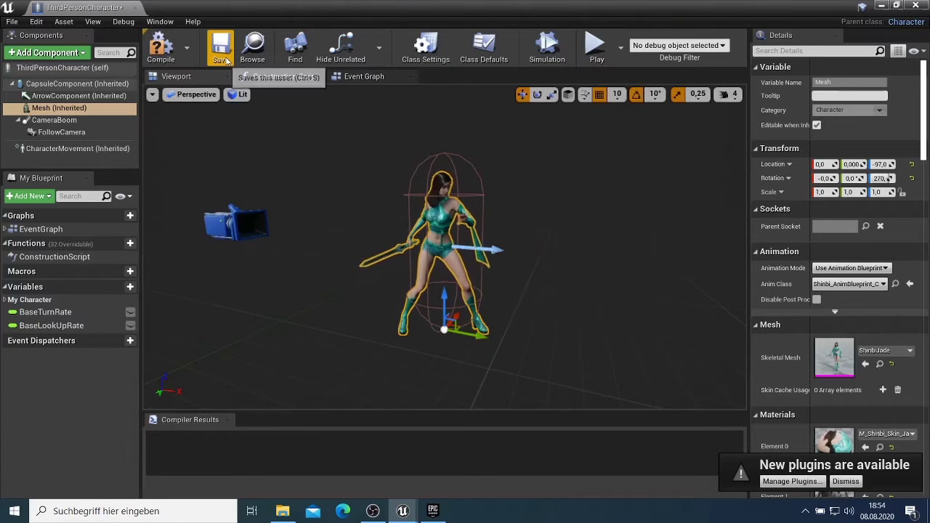
pyautogui.click(222, 50)
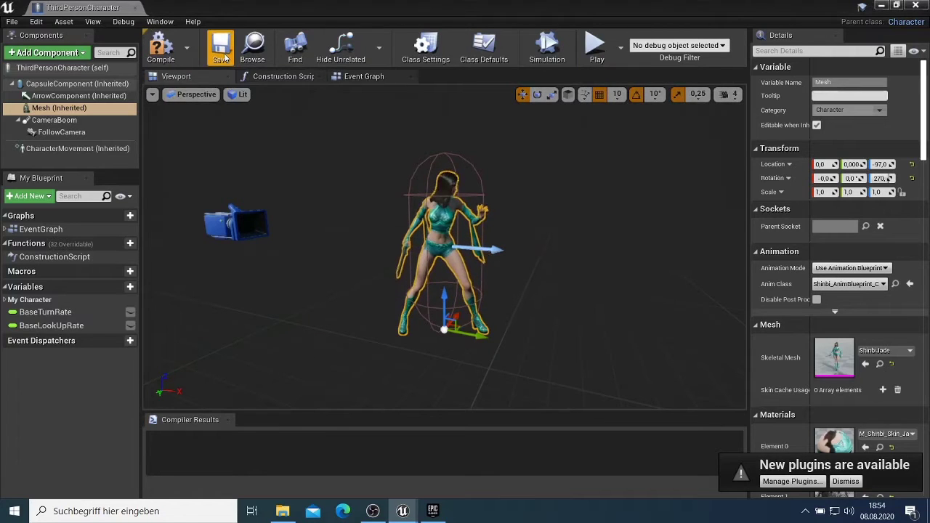
pyautogui.click(134, 7)
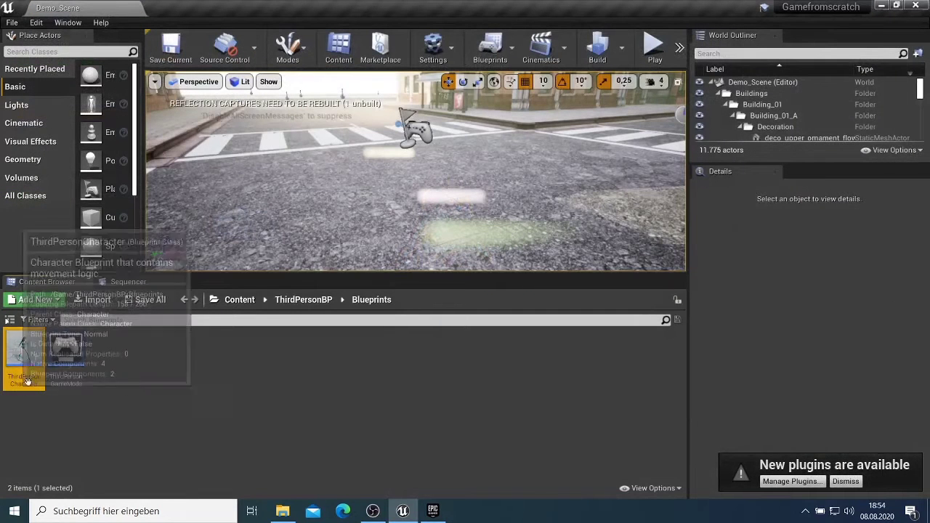
# Play the level and run the Shinbi character along the streets to test its movement, and stop the session
pyautogui.click(656, 48)
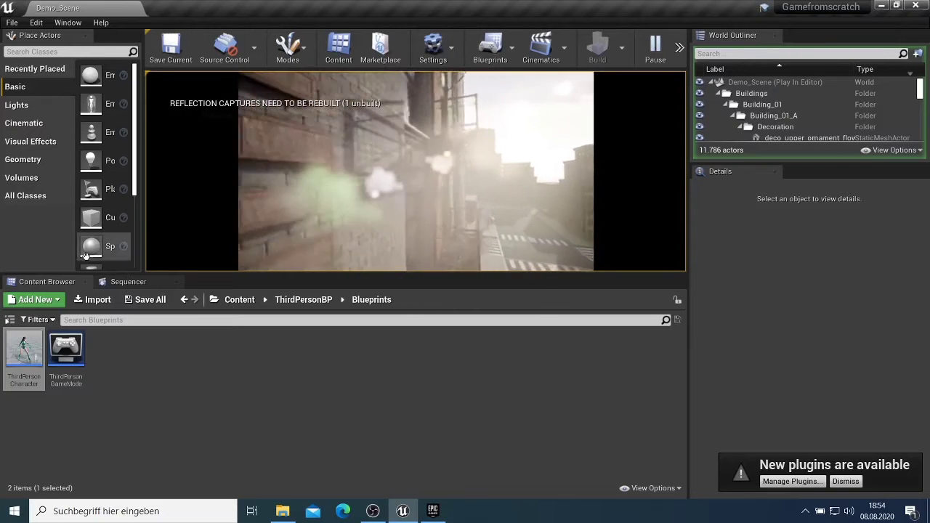
pyautogui.click(129, 282)
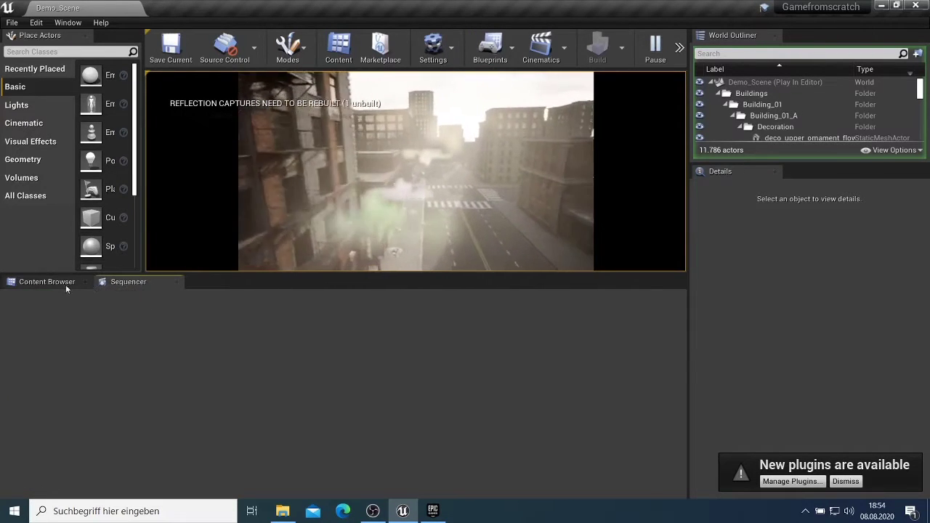
pyautogui.click(46, 285)
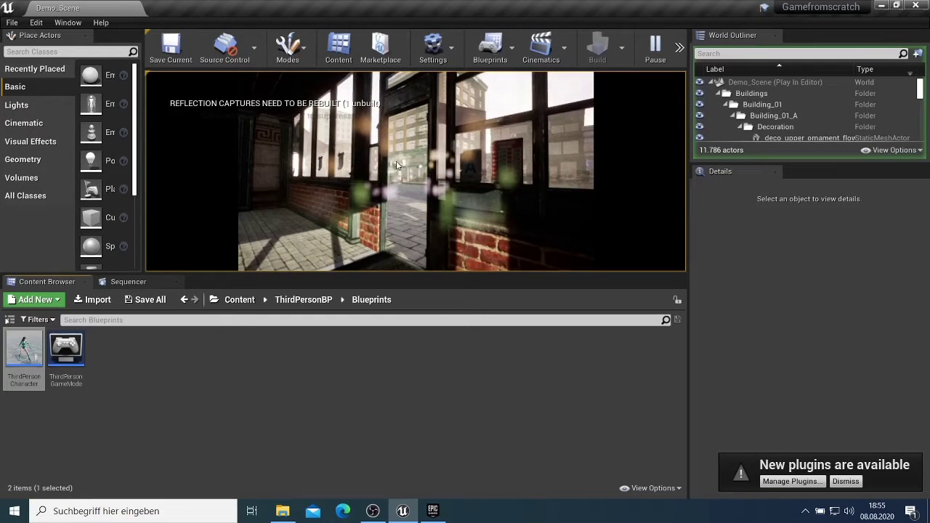
pyautogui.click(541, 156)
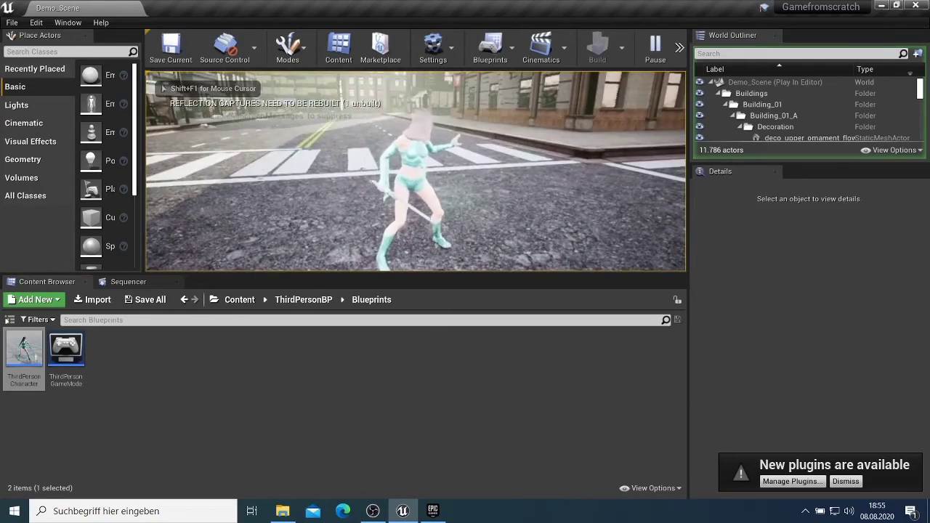
pyautogui.press('w')
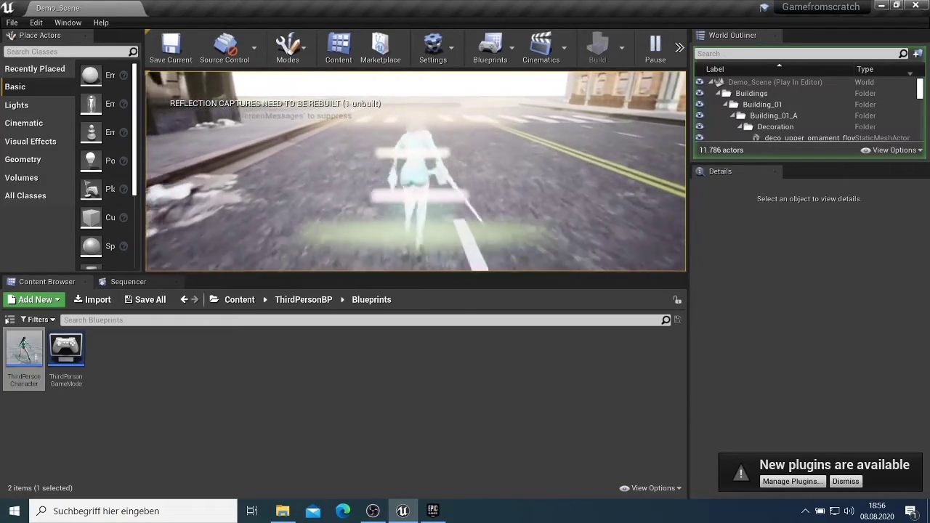
pyautogui.press('w')
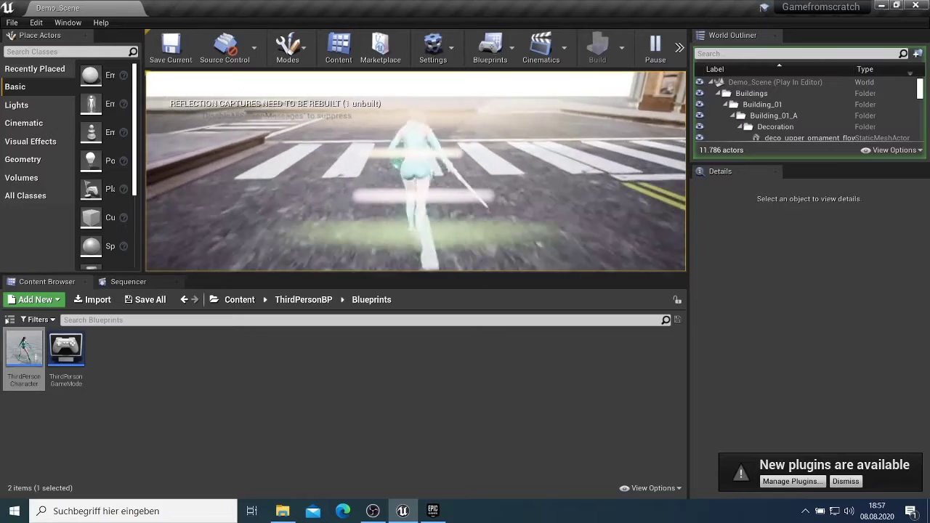
pyautogui.press('w')
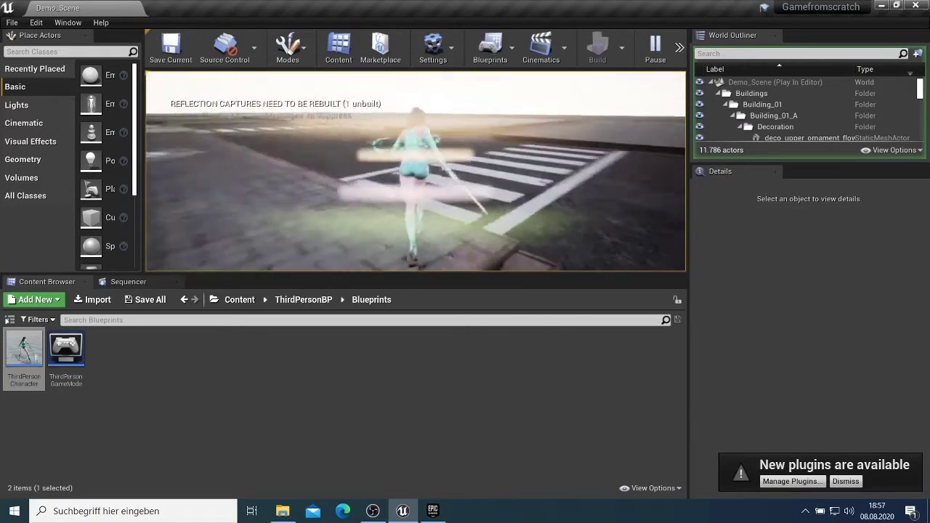
pyautogui.press('w')
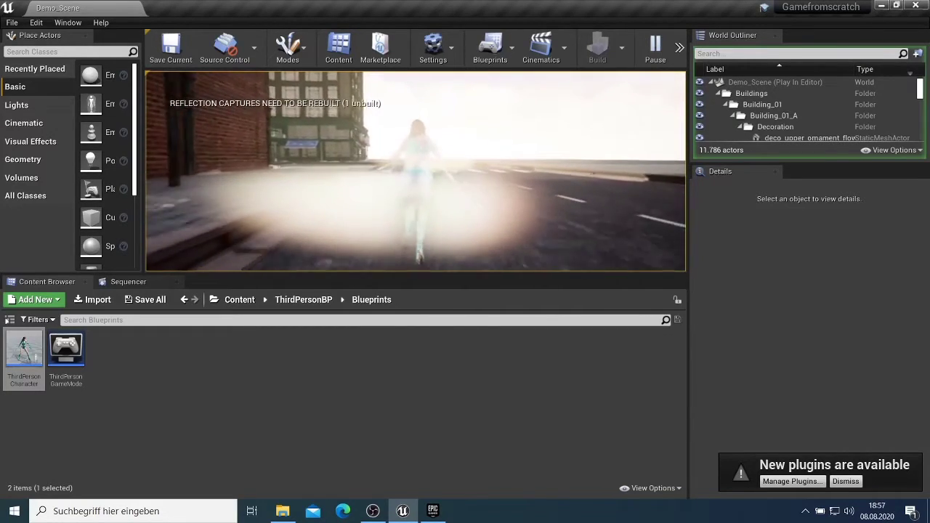
pyautogui.press('w')
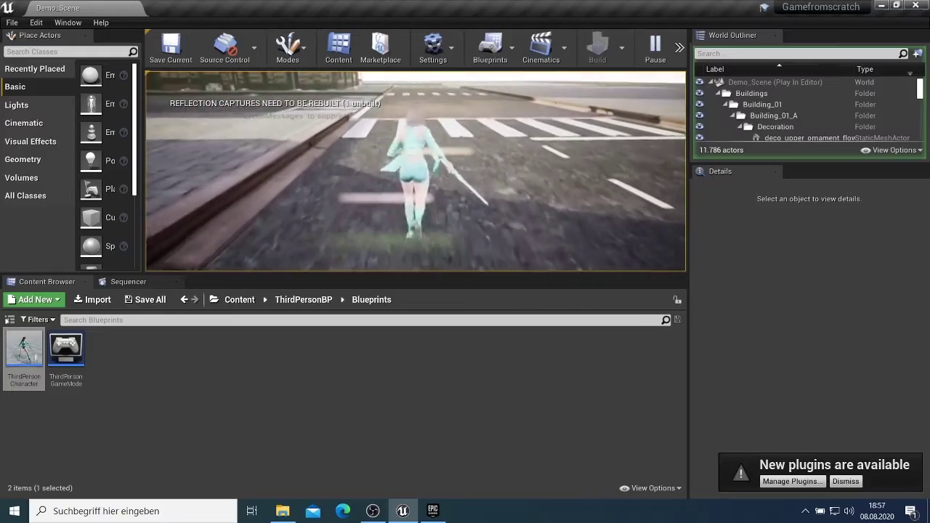
pyautogui.press('w')
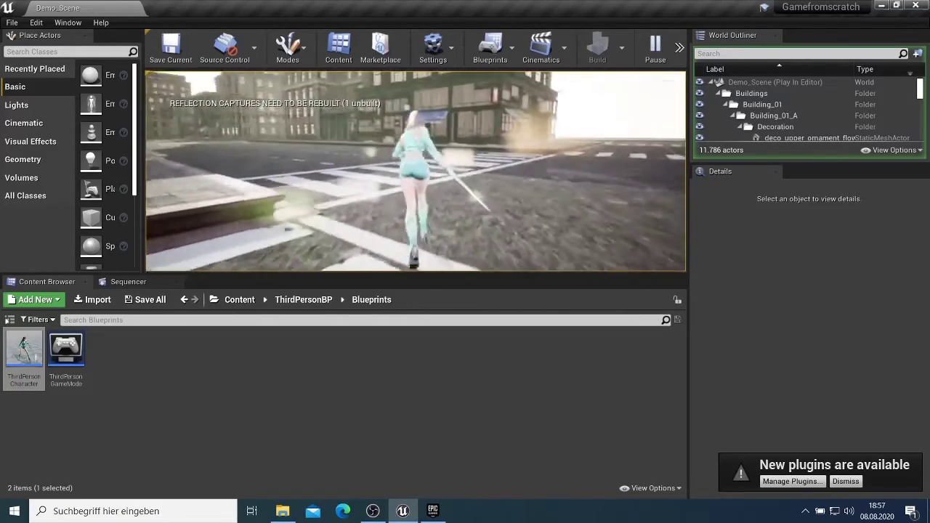
pyautogui.press('w')
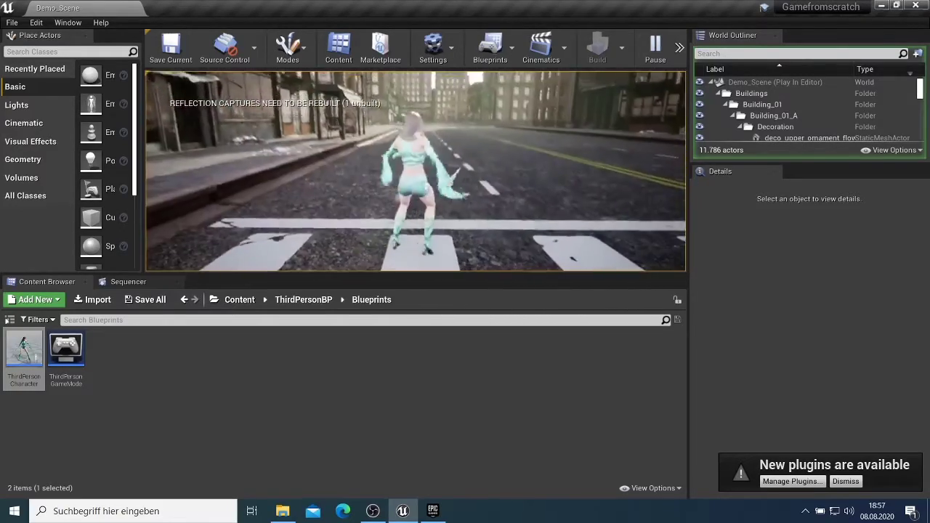
pyautogui.press('w')
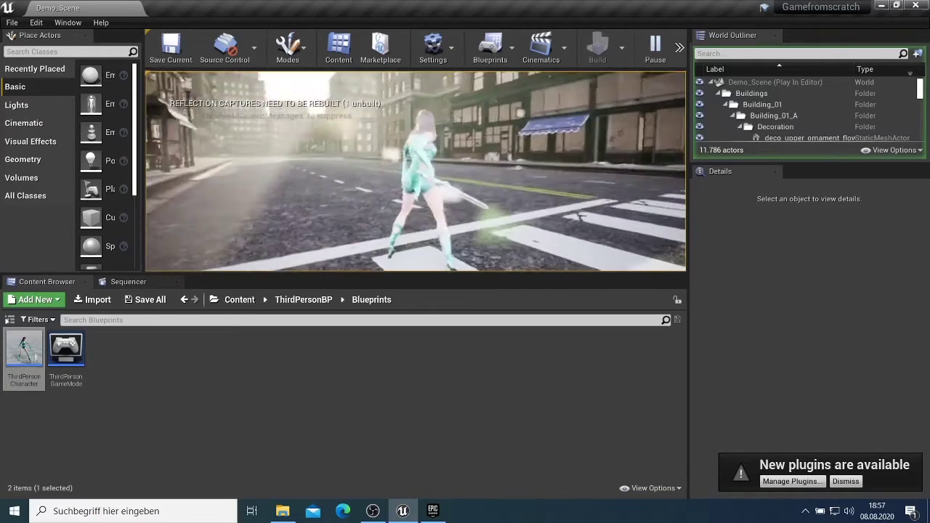
pyautogui.press('Escape')
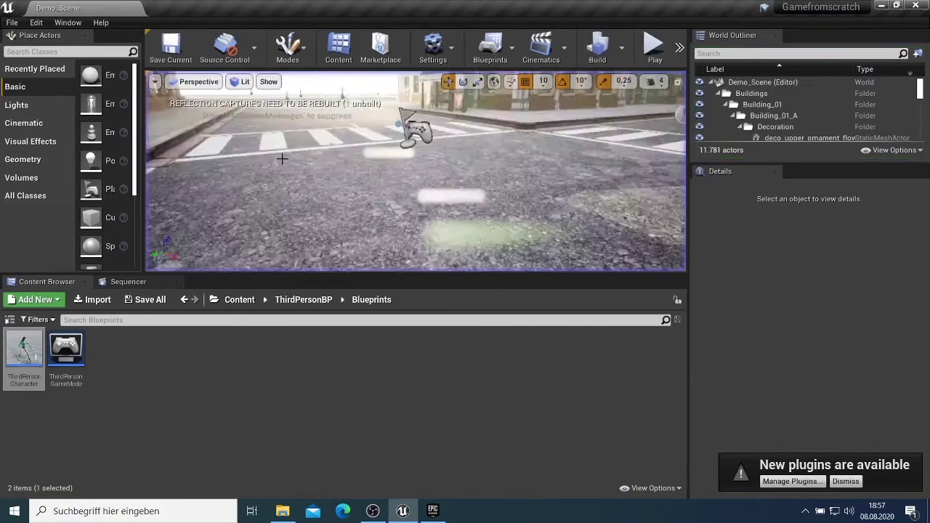
# Return to the Content root folder and open the VehicleVarietyPack folder
pyautogui.moveTo(380, 74)
pyautogui.mouseDown()
pyautogui.moveTo(320, 76)
pyautogui.moveTo(381, 89)
pyautogui.mouseUp()
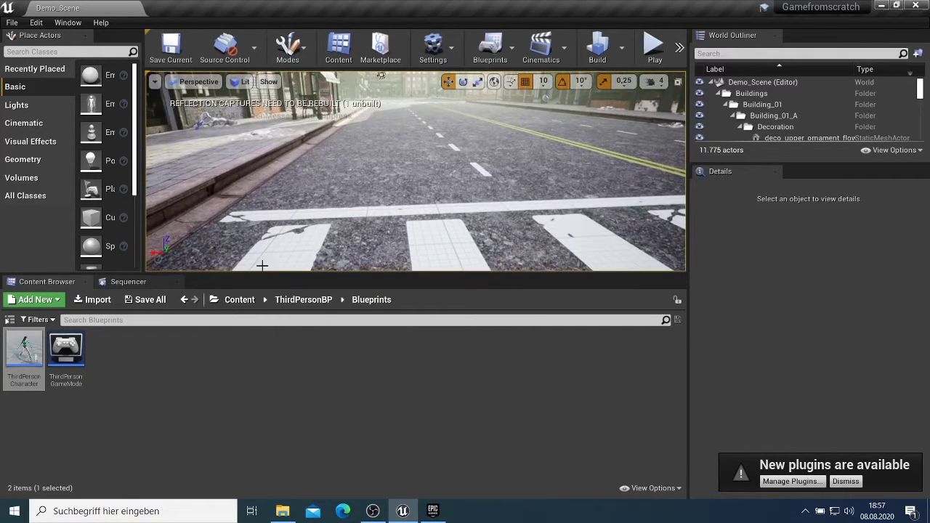
pyautogui.click(185, 300)
pyautogui.click(185, 299)
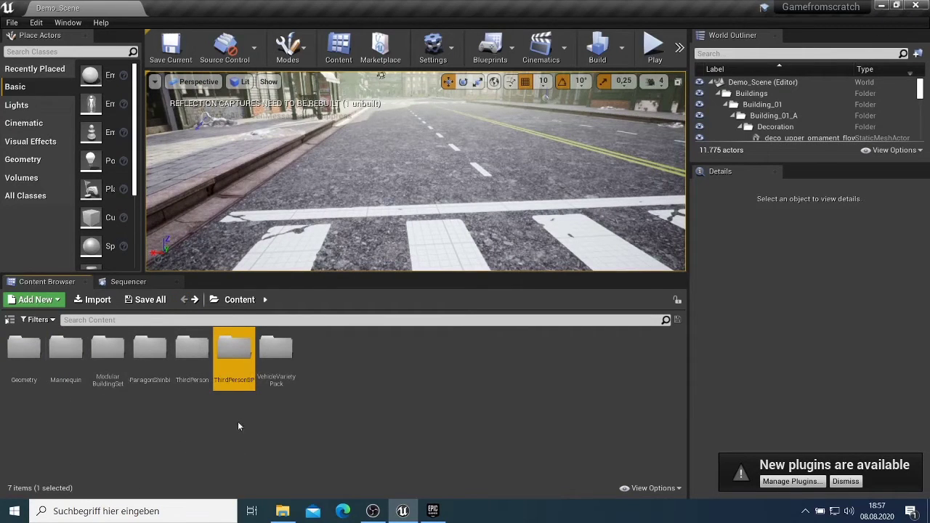
pyautogui.doubleClick(276, 352)
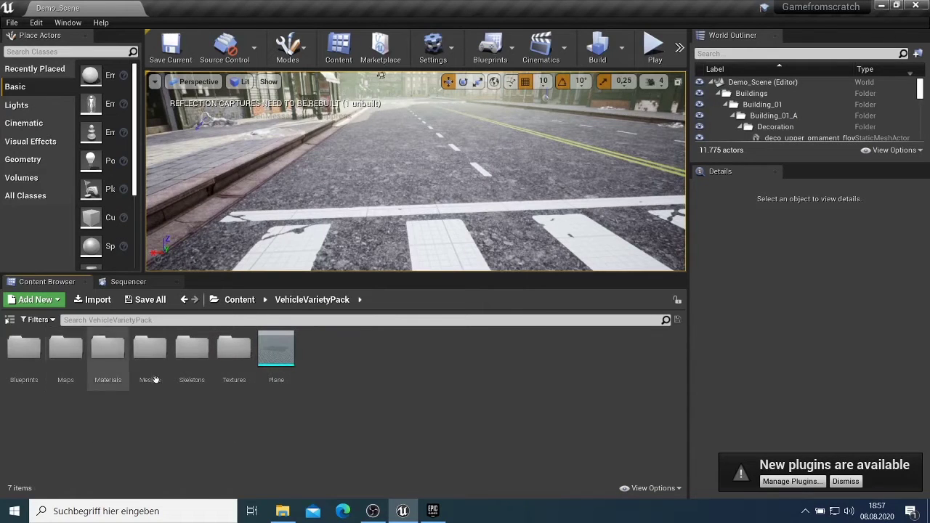
# Look through the vehicle pack's Maps and Materials/Pickup folders, returning to VehicleVarietyPack
pyautogui.doubleClick(82, 369)
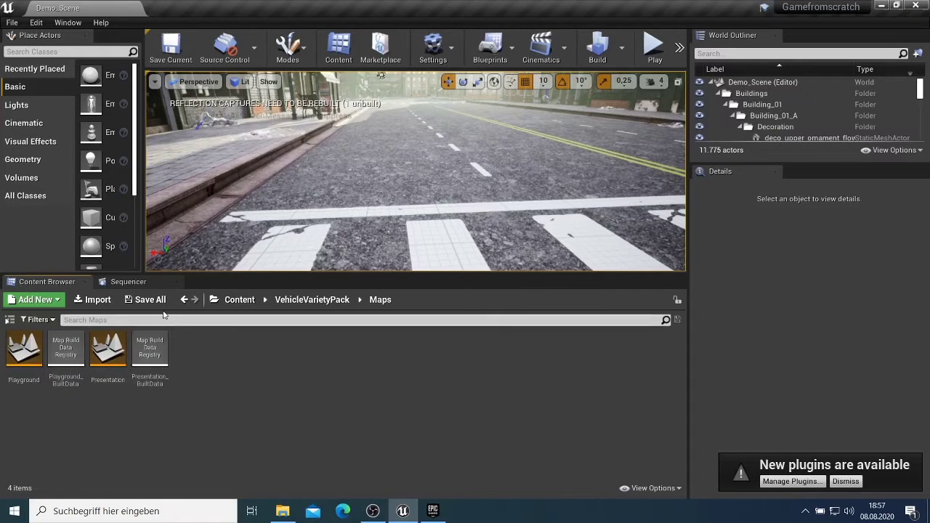
pyautogui.click(184, 299)
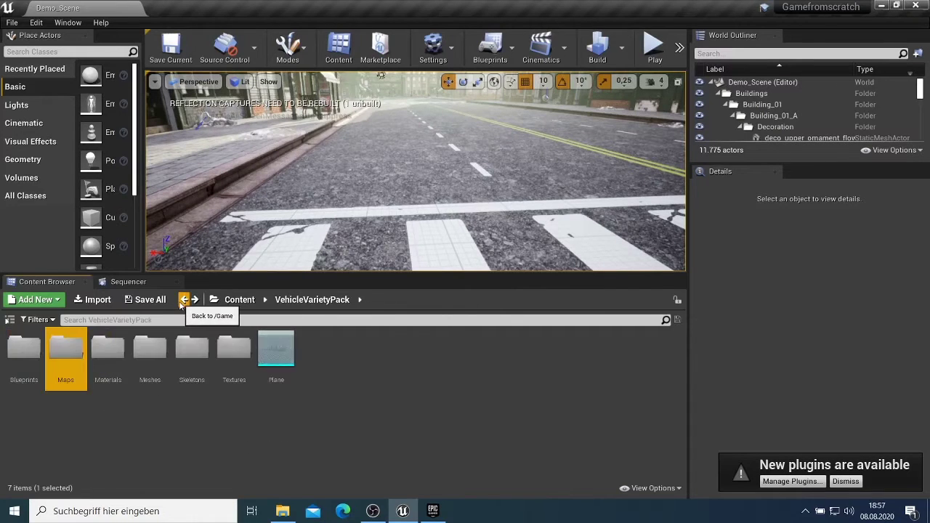
pyautogui.doubleClick(120, 358)
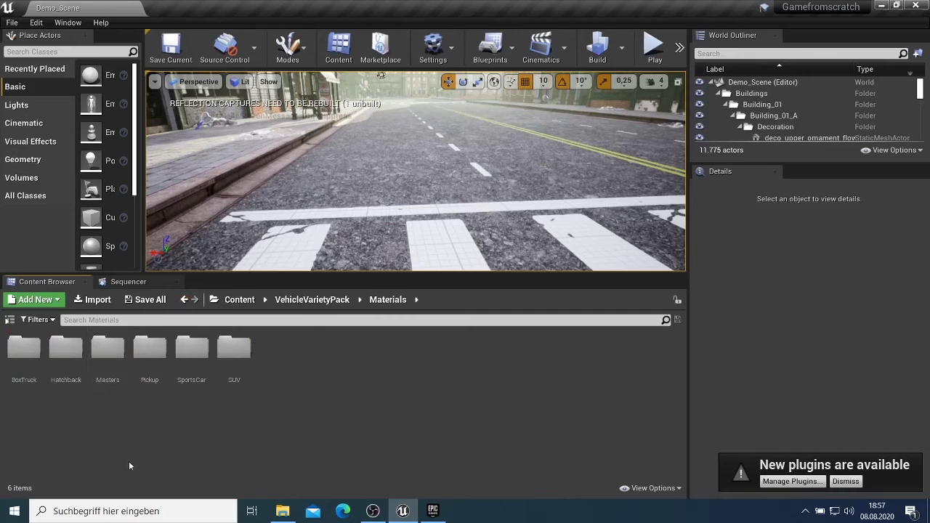
pyautogui.doubleClick(149, 352)
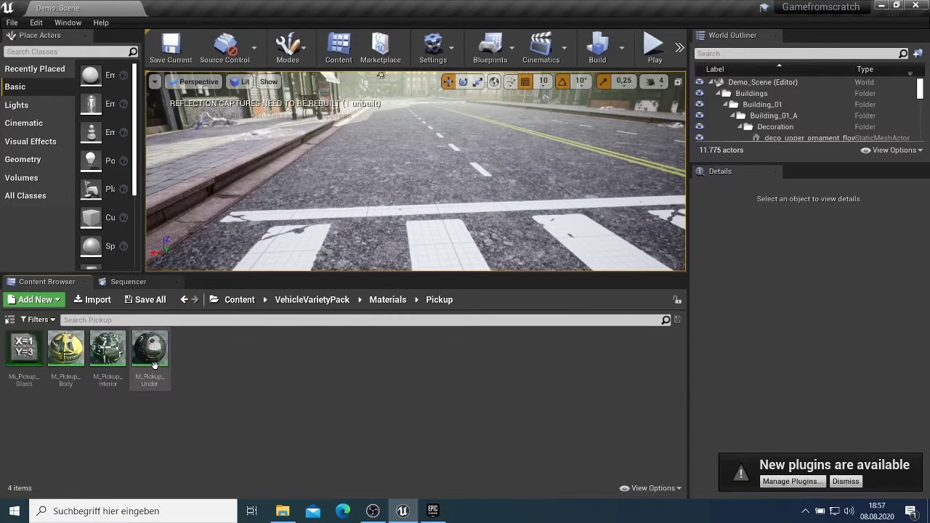
pyautogui.click(183, 301)
pyautogui.click(182, 302)
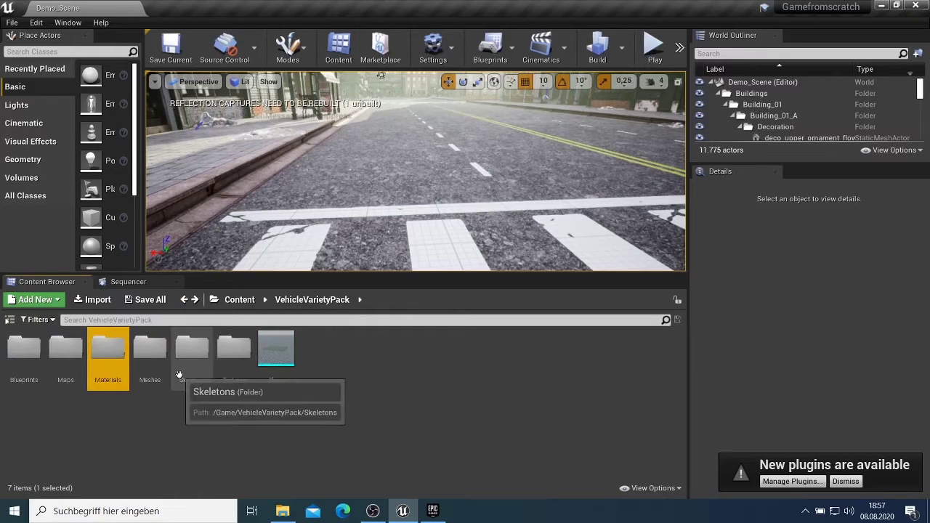
# Place the SM_Truck_Box mesh from the Meshes folder on the road by the crosswalk, at about X 1010, Y -6550, Z -30
pyautogui.click(142, 359)
pyautogui.doubleClick(143, 359)
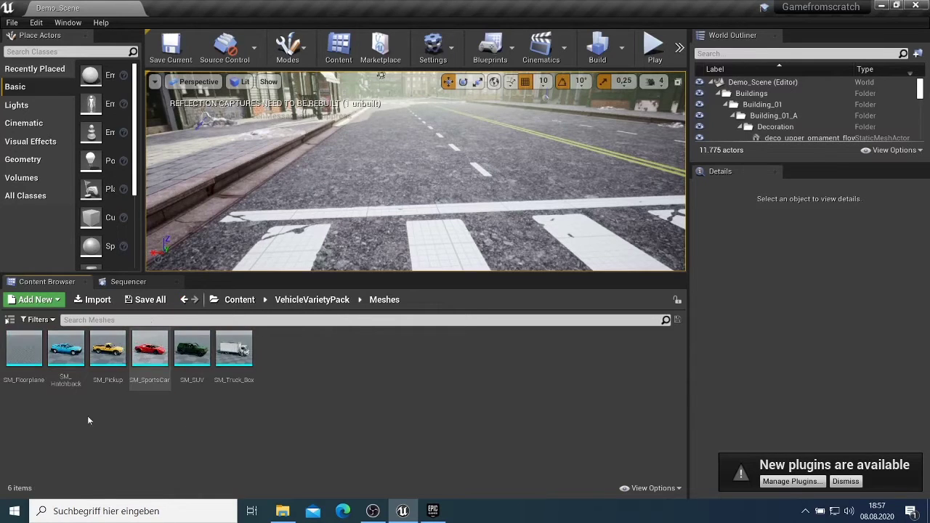
pyautogui.click(234, 356)
pyautogui.moveTo(235, 359); pyautogui.dragTo(270, 167)
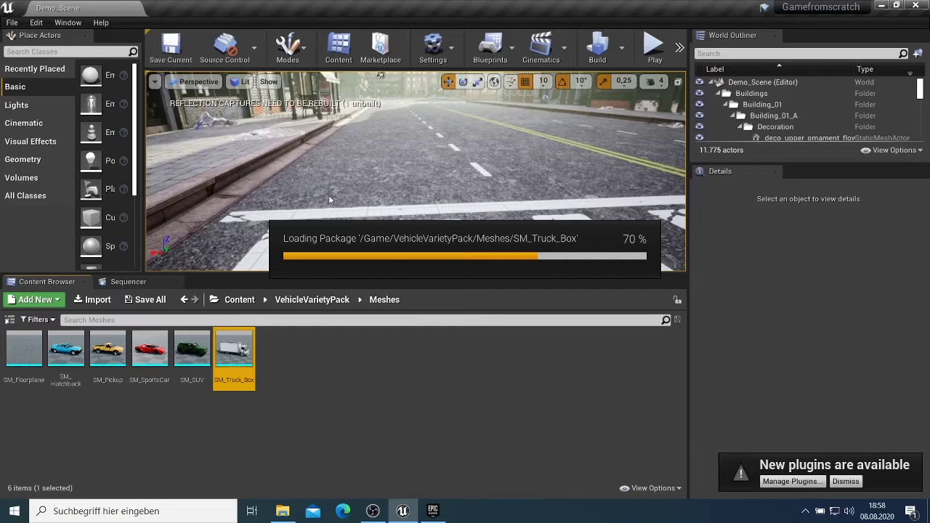
pyautogui.moveTo(452, 252); pyautogui.dragTo(382, 201)
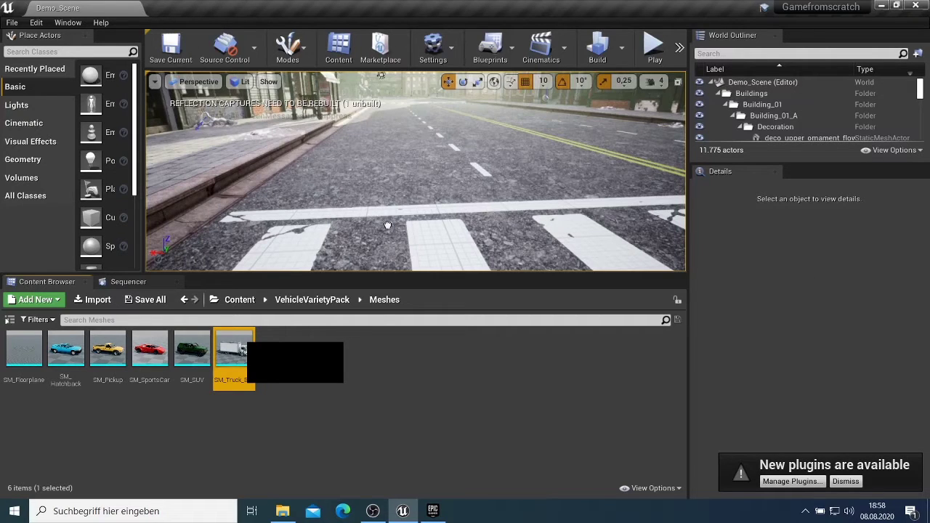
pyautogui.moveTo(594, 227); pyautogui.dragTo(457, 175)
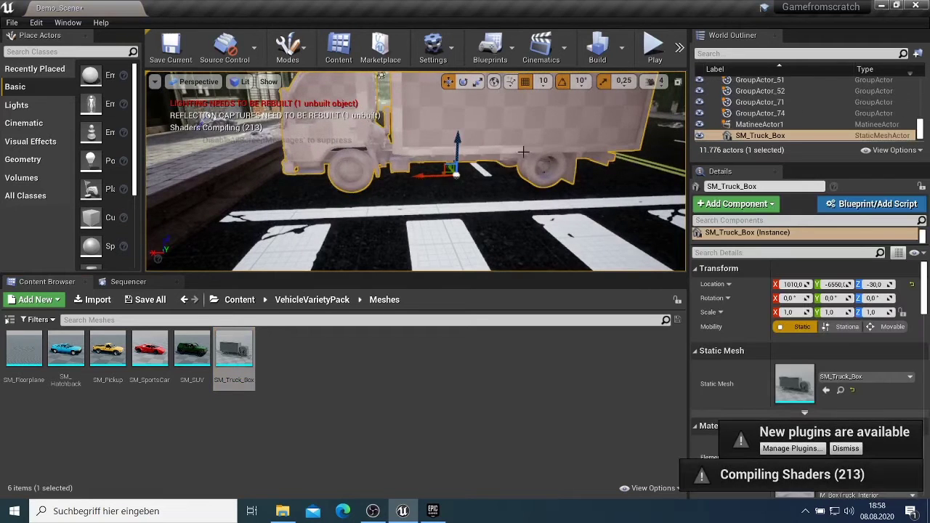
# Rotate the box truck 80° about the Z axis so it points along the street
pyautogui.scroll(-5, 543, 218)
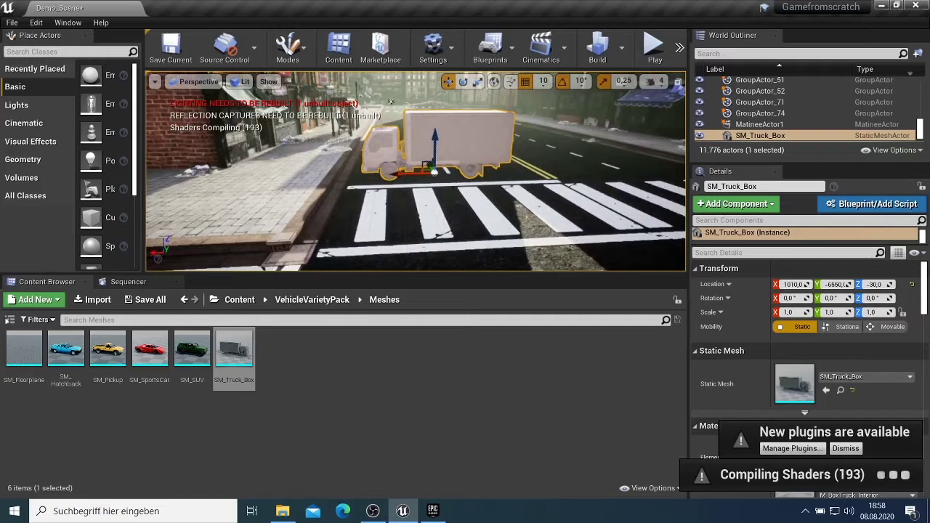
pyautogui.press('e')
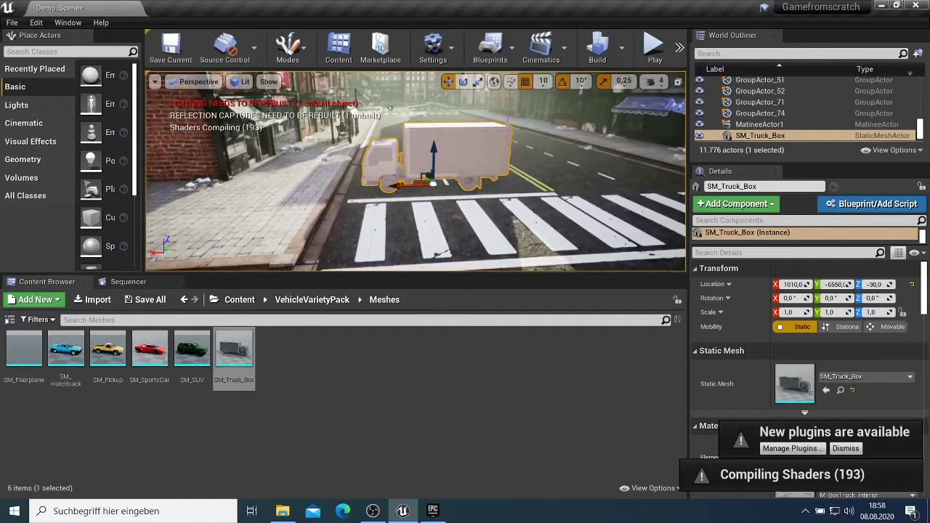
pyautogui.moveTo(451, 180); pyautogui.dragTo(457, 172, button='right')
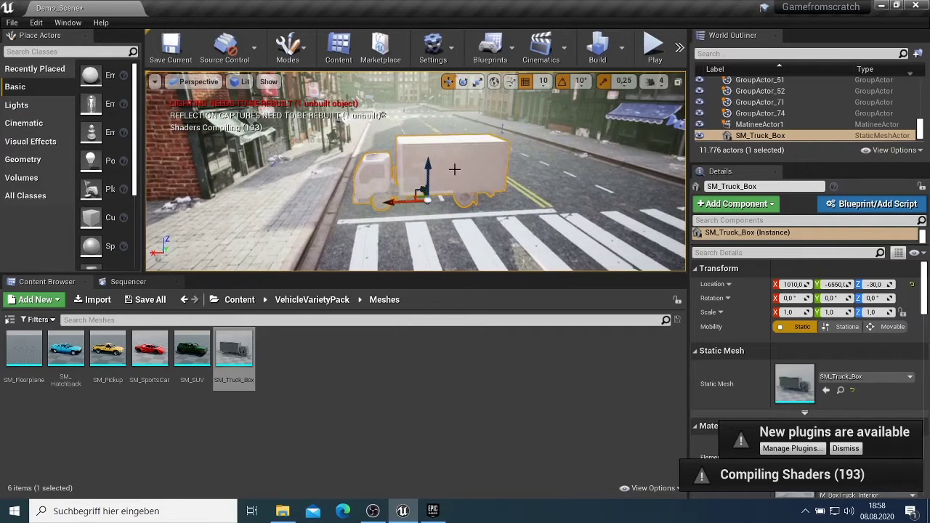
pyautogui.press('e')
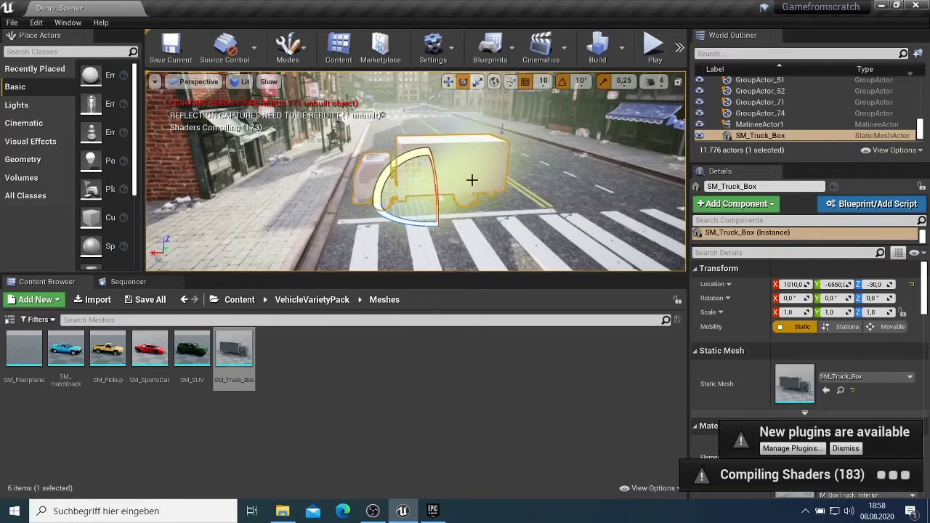
pyautogui.moveTo(414, 228); pyautogui.dragTo(426, 209)
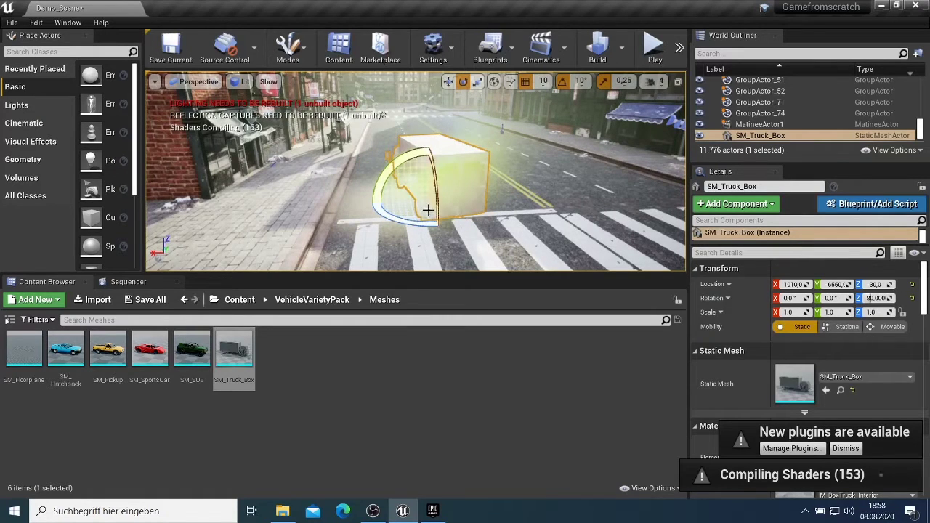
# Move the box truck across the road and up the street to about X -100, Y -6040
pyautogui.press('w')
pyautogui.moveTo(411, 196); pyautogui.dragTo(615, 178)
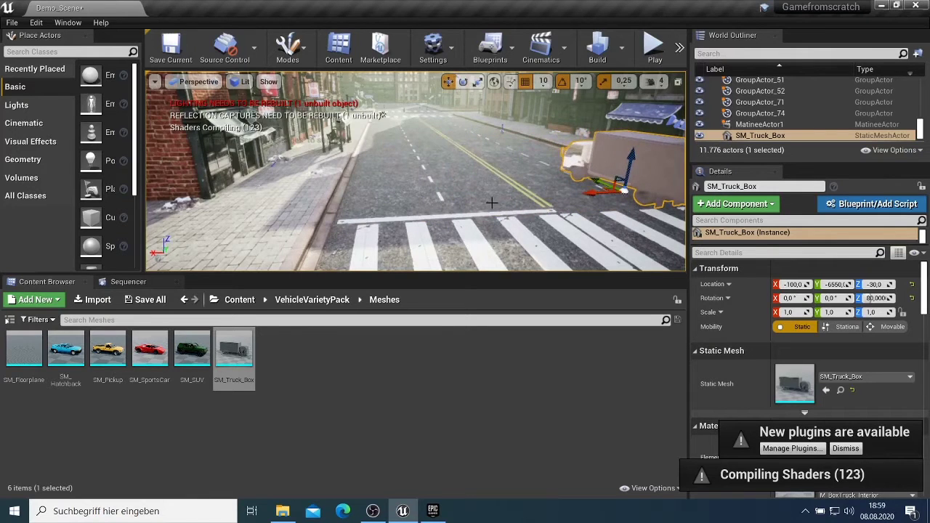
pyautogui.press('f')
pyautogui.moveTo(416, 172); pyautogui.dragTo(557, 202, button='right')
pyautogui.moveTo(488, 203); pyautogui.dragTo(553, 203, button='right')
pyautogui.moveTo(366, 158); pyautogui.dragTo(303, 122)
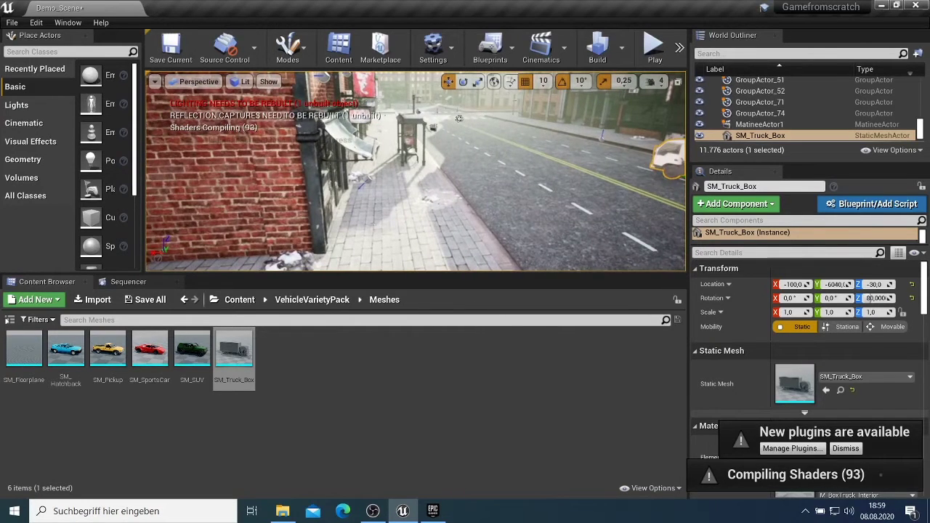
# Shift the box truck sideways towards the far curb, to about X -420
pyautogui.press('d')
pyautogui.moveTo(402, 119)
pyautogui.mouseDown(button='right')
pyautogui.moveTo(498, 138)
pyautogui.moveTo(453, 115)
pyautogui.moveTo(415, 115)
pyautogui.mouseUp(button='right')
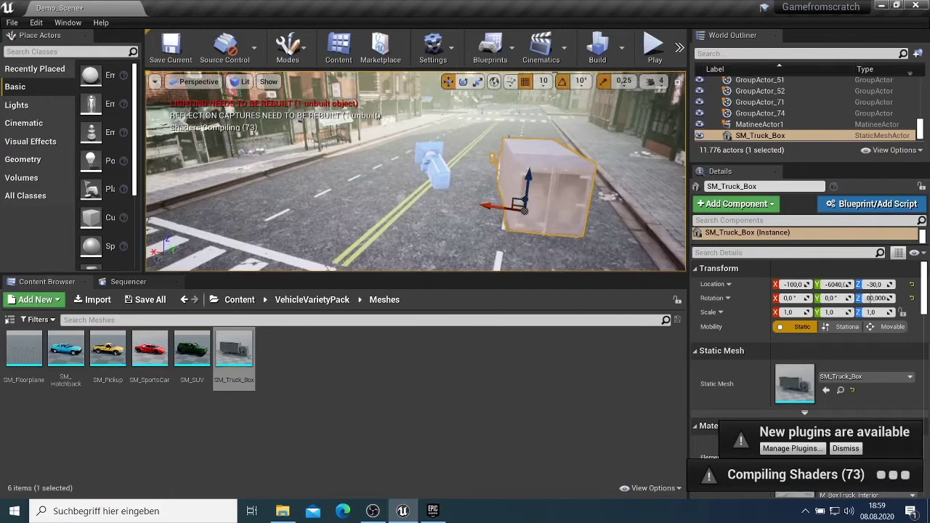
pyautogui.moveTo(447, 216); pyautogui.dragTo(473, 219, button='right')
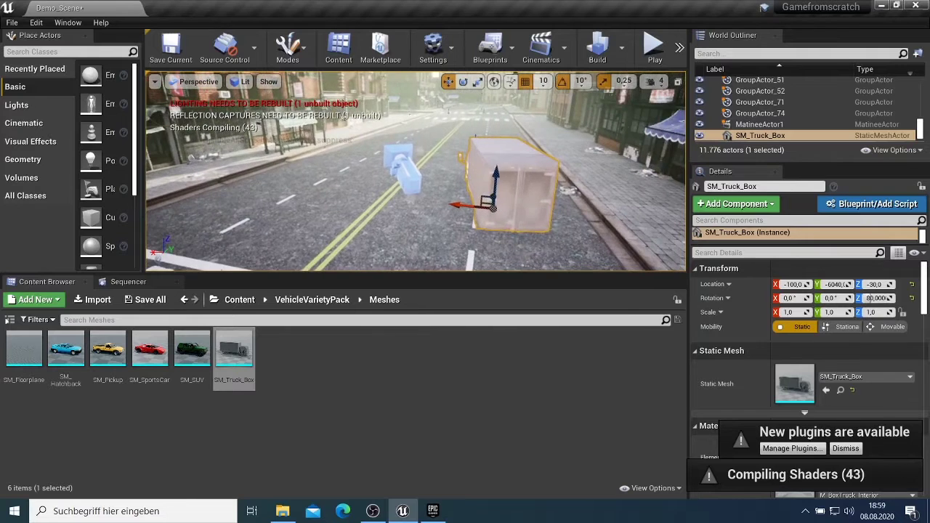
pyautogui.moveTo(475, 210); pyautogui.dragTo(541, 208)
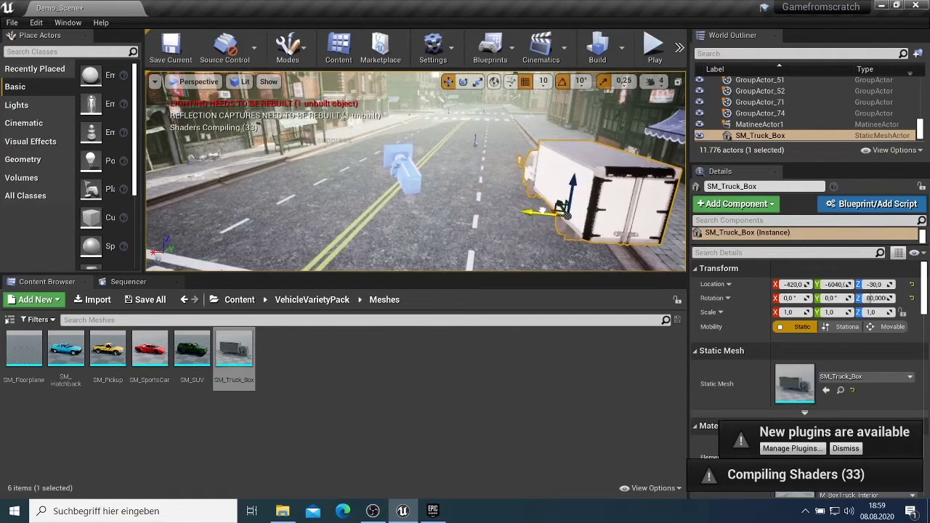
# Shift the box truck further towards the far curb, to about X -520
pyautogui.moveTo(487, 224); pyautogui.dragTo(723, 234, button='right')
pyautogui.press('a')
pyautogui.press('a')
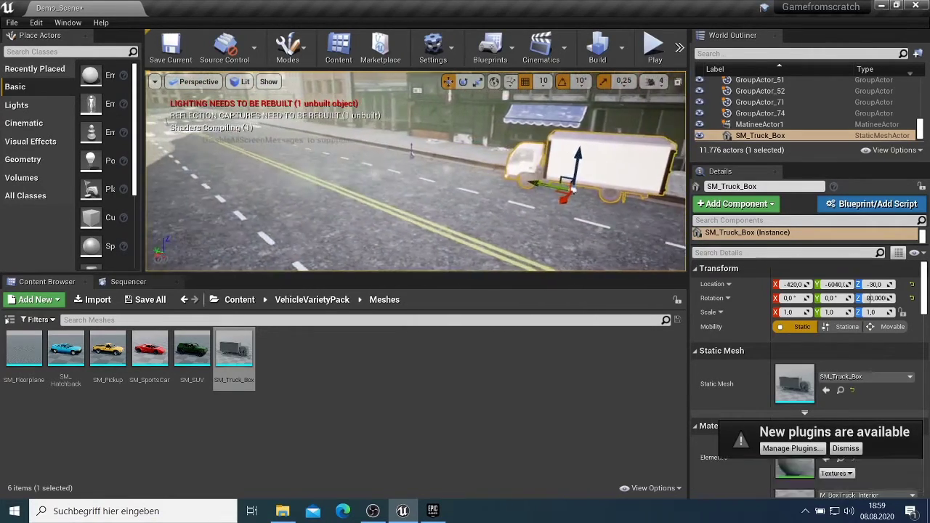
pyautogui.press('s')
pyautogui.moveTo(416, 218); pyautogui.dragTo(453, 210, button='right')
pyautogui.press('a')
pyautogui.press('a')
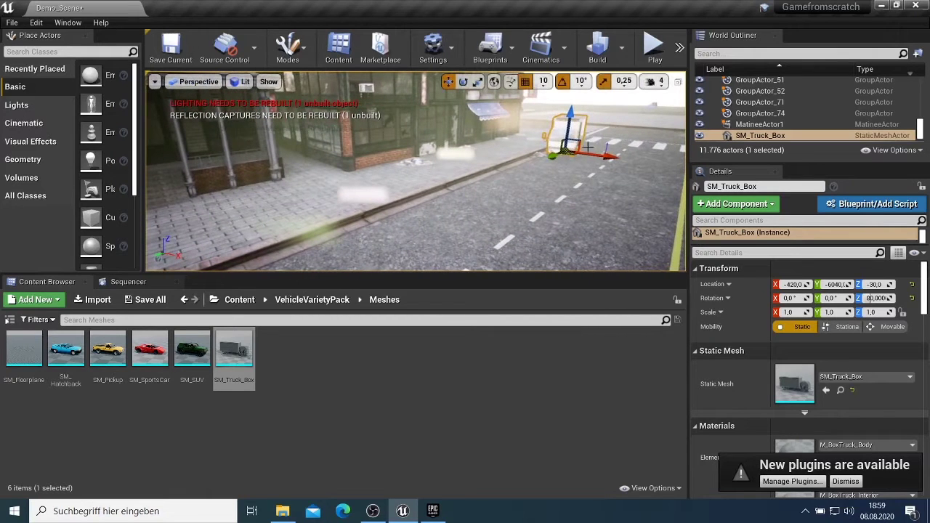
pyautogui.moveTo(587, 151); pyautogui.dragTo(580, 157)
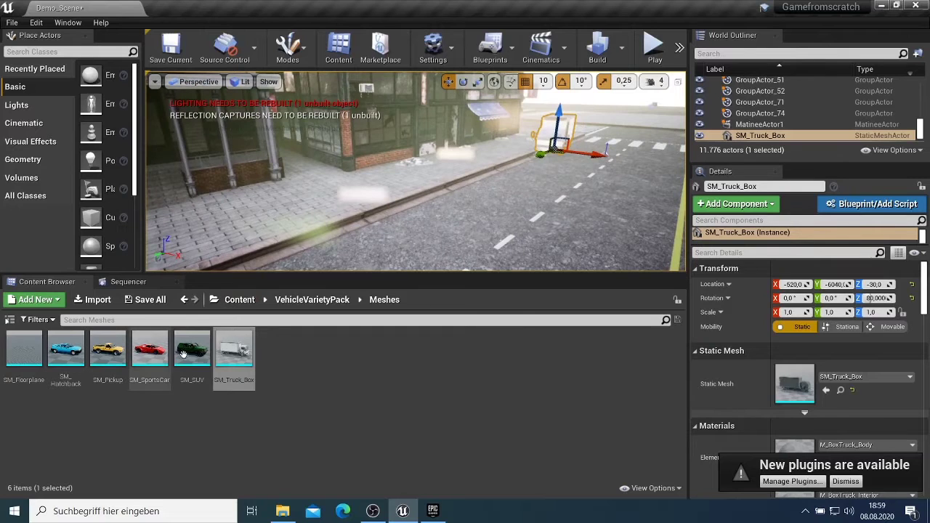
# Place the SM_SUV mesh along the curb down the street from the box truck, at about X -540, Y -3800, Z 10
pyautogui.moveTo(184, 353); pyautogui.dragTo(506, 197)
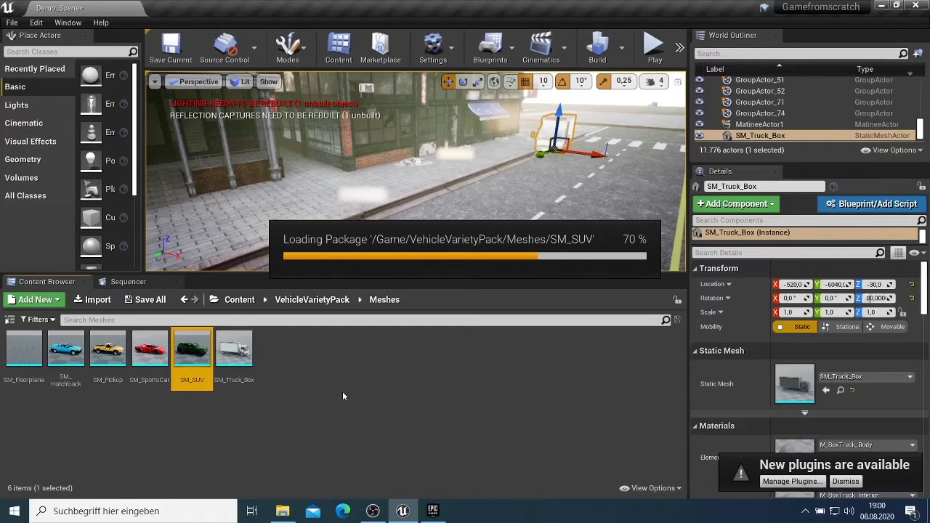
pyautogui.moveTo(343, 396); pyautogui.dragTo(357, 216)
pyautogui.moveTo(451, 253); pyautogui.dragTo(363, 255, button='right')
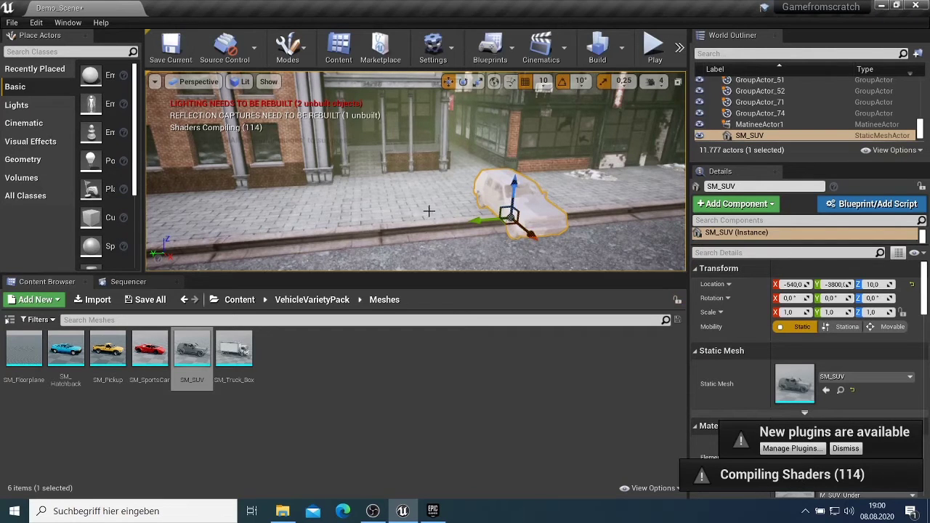
# Place the SM_SportsCar mesh along the same curb, at about X -540, Y -2720, Z -30
pyautogui.moveTo(427, 226); pyautogui.dragTo(327, 244, button='right')
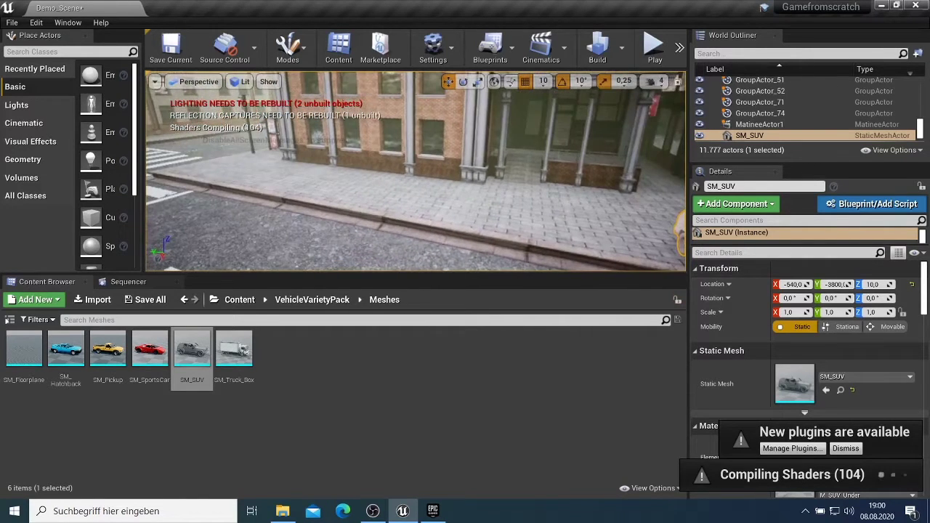
pyautogui.moveTo(150, 355); pyautogui.dragTo(269, 197)
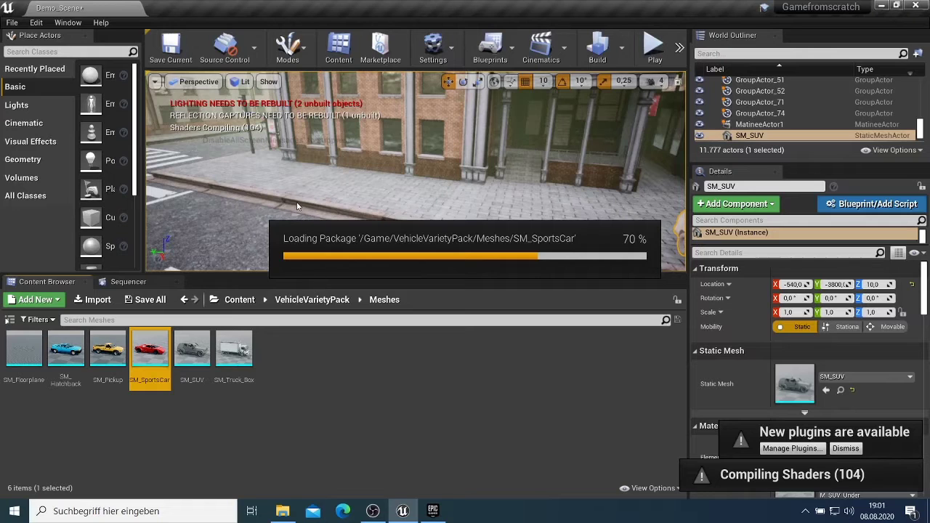
pyautogui.moveTo(296, 207); pyautogui.dragTo(378, 222)
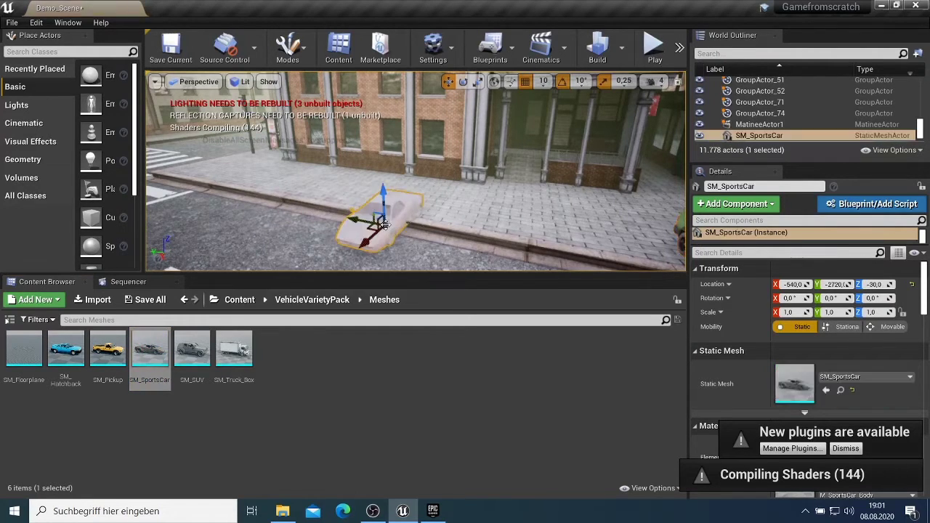
# Place the SM_Pickup mesh at the curb near the crosswalk, at about X -540, Y -1850, Z 0
pyautogui.click(107, 349)
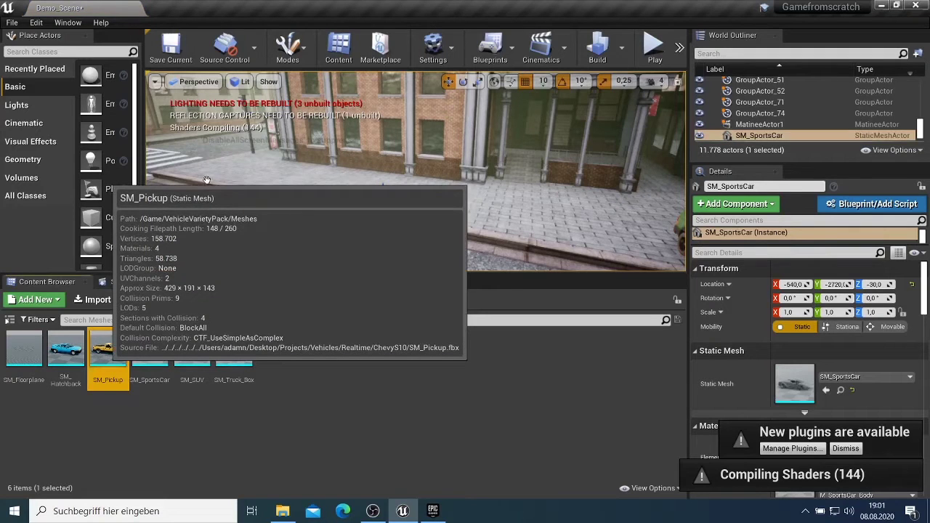
pyautogui.moveTo(207, 180); pyautogui.dragTo(208, 184)
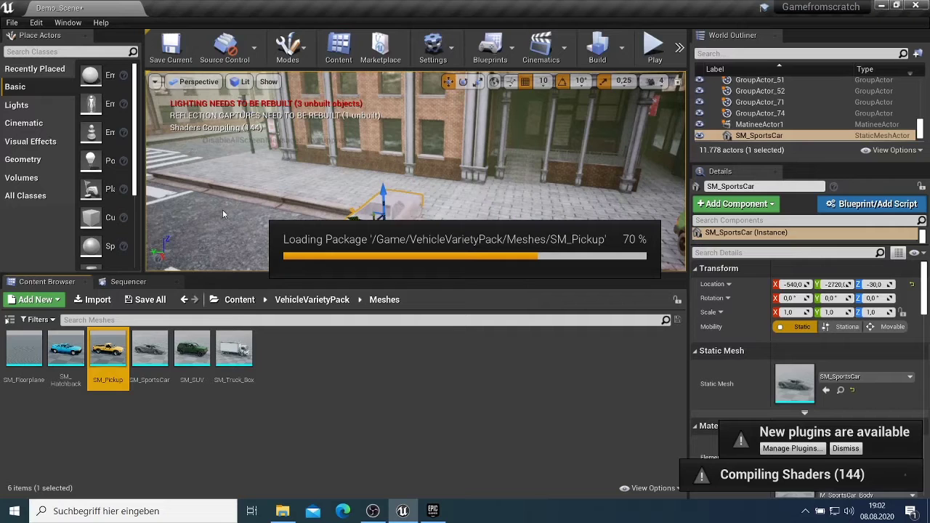
pyautogui.moveTo(223, 210); pyautogui.dragTo(239, 191)
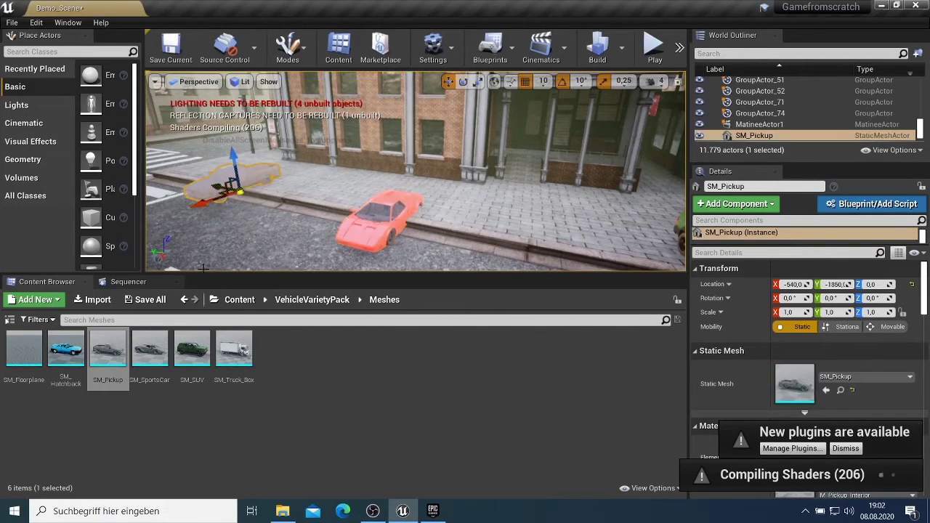
# Place the SM_Hatchback mesh at the curb between the sports car and the SUV, at about X -540, Y -3330, Z 10
pyautogui.click(61, 368)
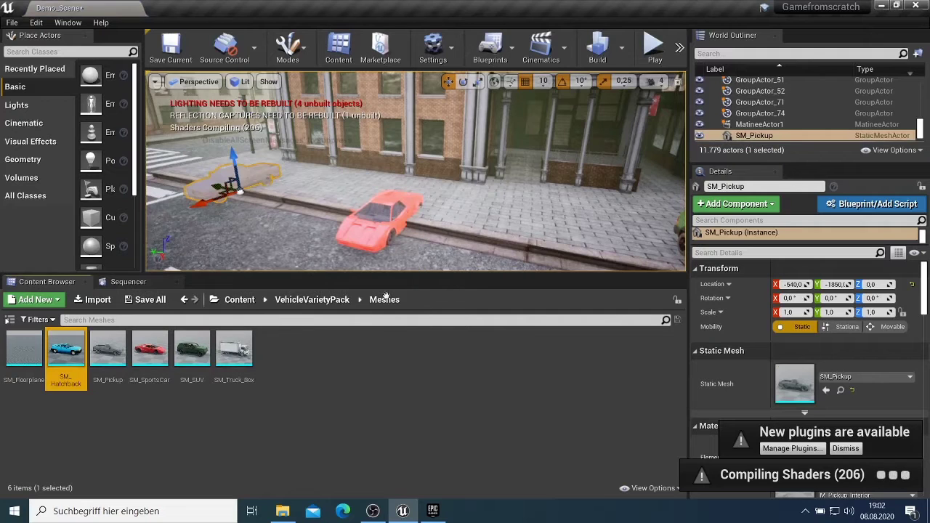
pyautogui.moveTo(499, 242); pyautogui.dragTo(500, 247)
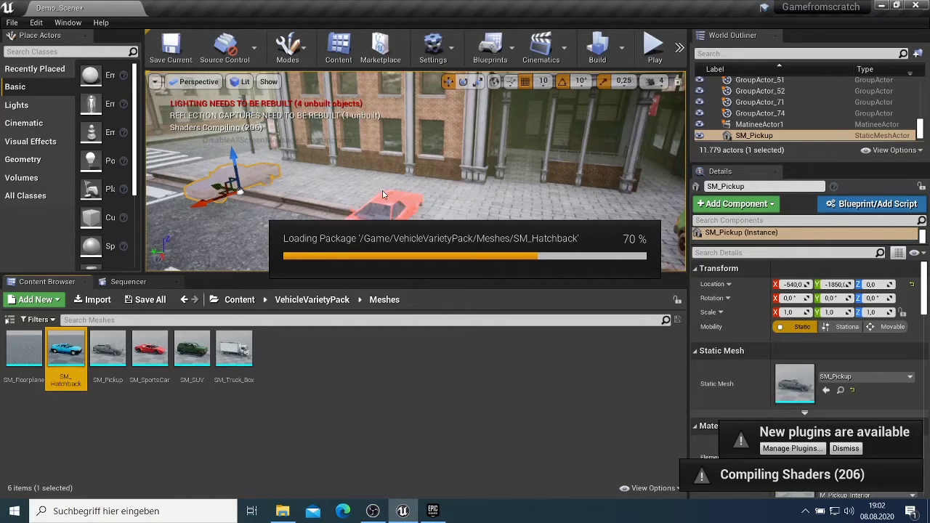
pyautogui.moveTo(66, 352); pyautogui.dragTo(545, 250)
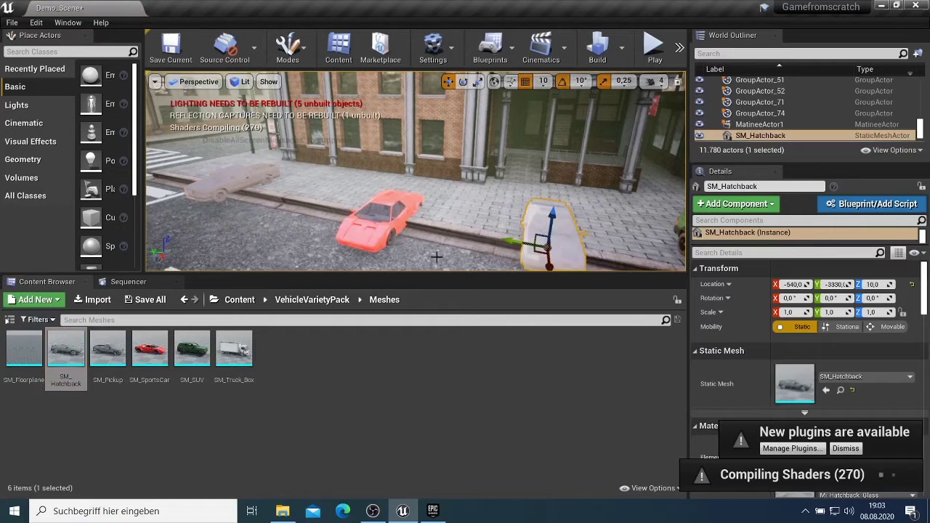
# Rotate the green SUV to about -50° on the X axis and -100° on the Z axis
pyautogui.scroll(-3, 434, 140)
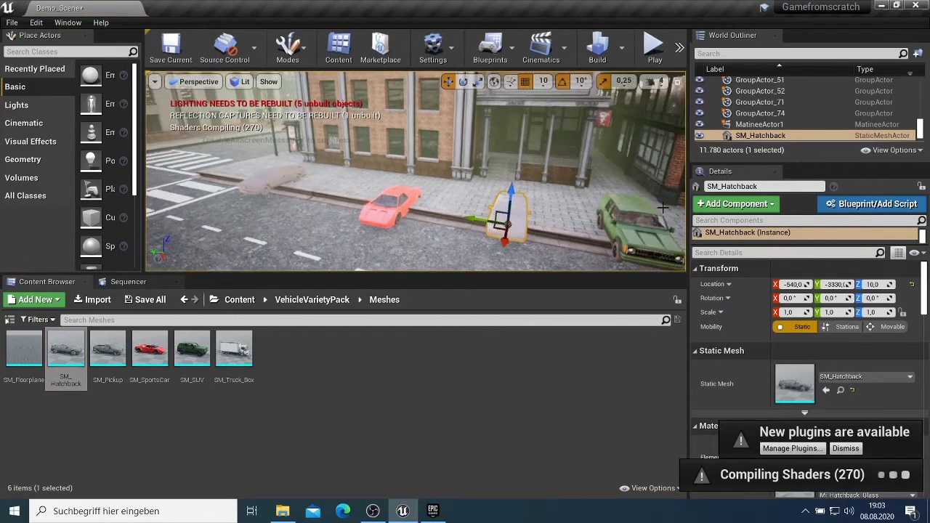
pyautogui.scroll(-1, 664, 209)
pyautogui.moveTo(235, 205); pyautogui.dragTo(445, 190, button='right')
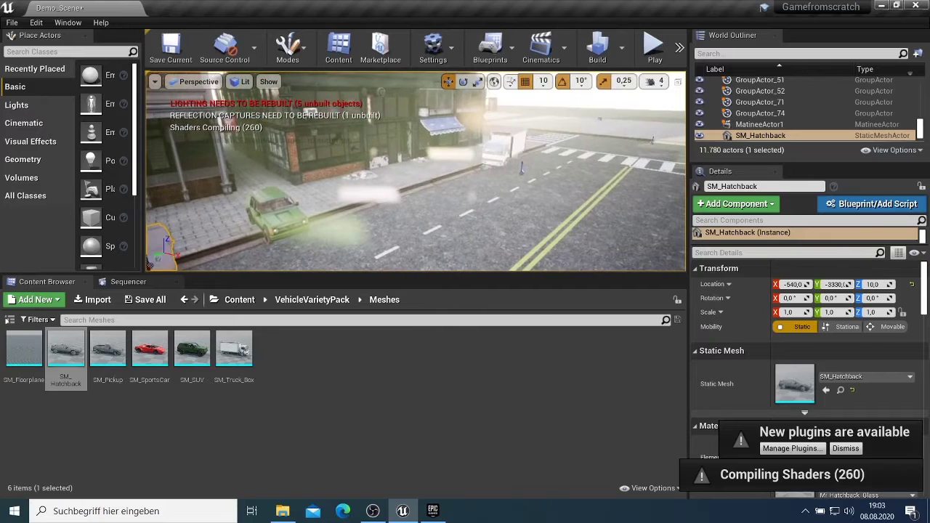
pyautogui.click(270, 225)
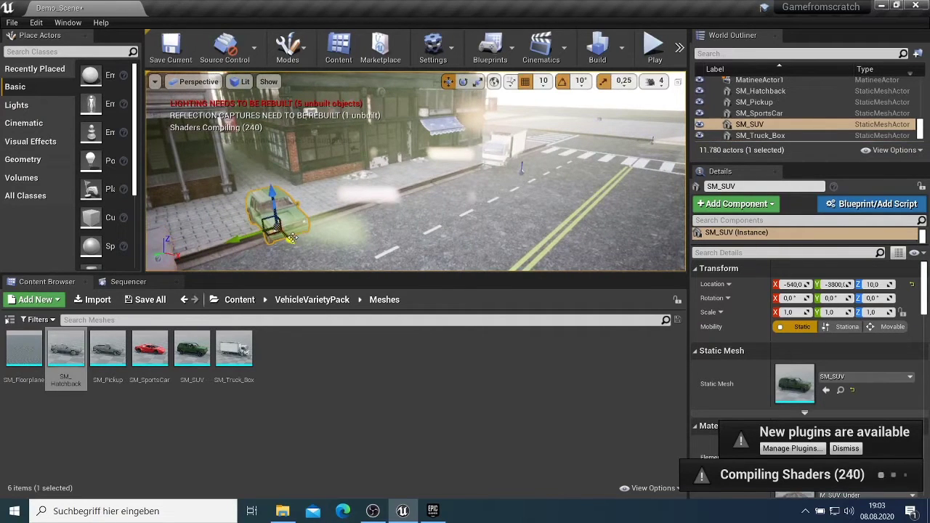
pyautogui.press('e')
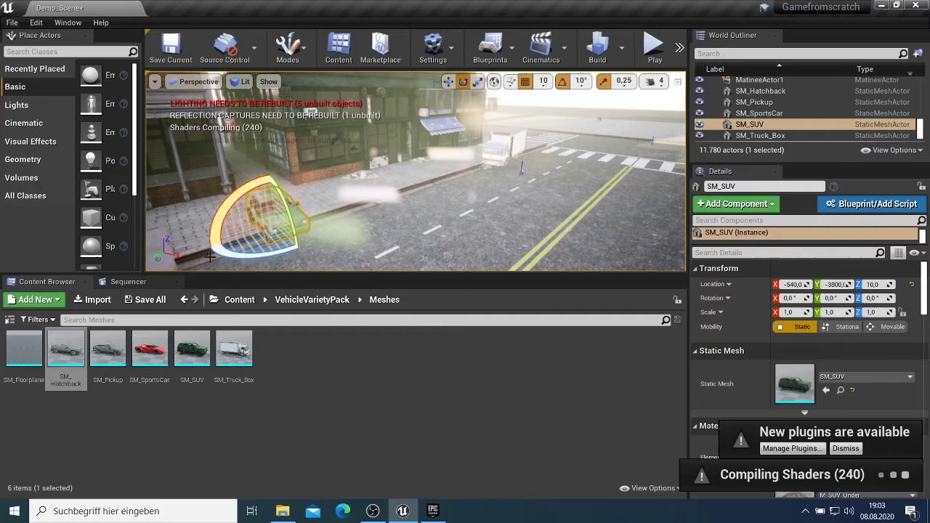
pyautogui.moveTo(237, 241); pyautogui.dragTo(240, 241)
pyautogui.moveTo(298, 249); pyautogui.dragTo(298, 182)
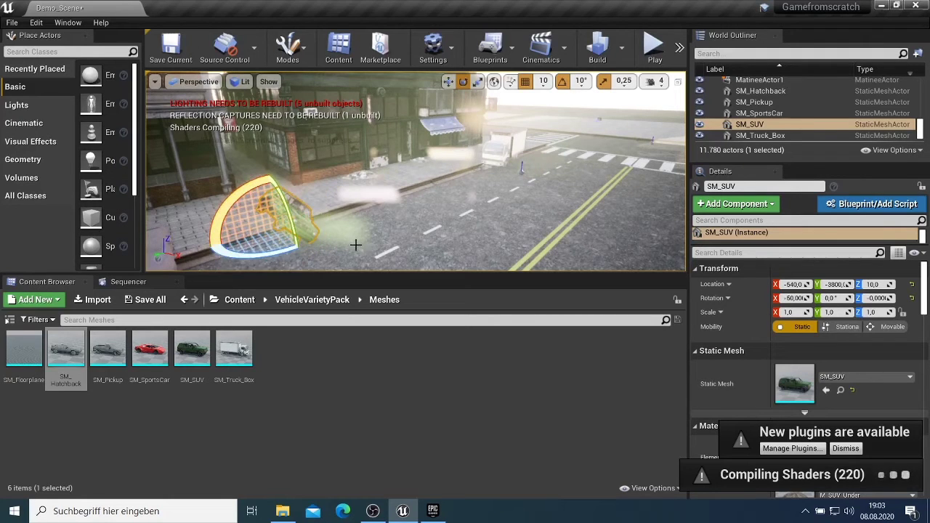
pyautogui.moveTo(288, 253); pyautogui.dragTo(138, 253)
# Rotate the hatchback to -70° about the Z axis and move it along the curb to about Y -3440
pyautogui.moveTo(363, 234); pyautogui.dragTo(236, 231, button='right')
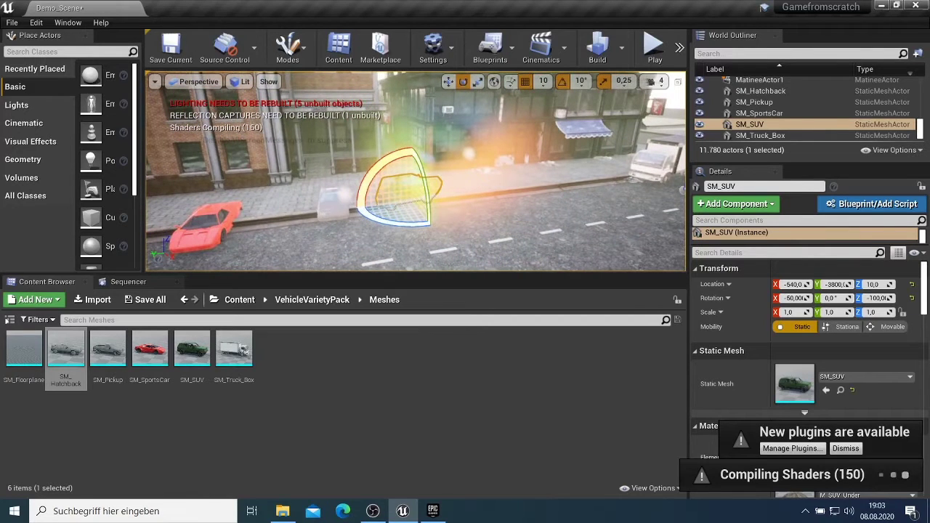
pyautogui.click(327, 205)
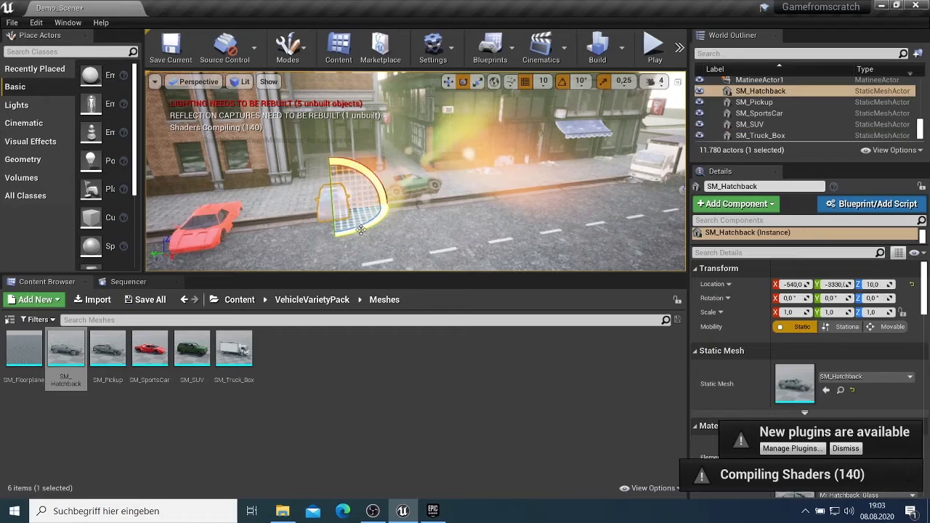
pyautogui.moveTo(342, 225)
pyautogui.mouseDown()
pyautogui.moveTo(320, 241)
pyautogui.moveTo(352, 212)
pyautogui.moveTo(385, 229)
pyautogui.moveTo(317, 218)
pyautogui.mouseUp()
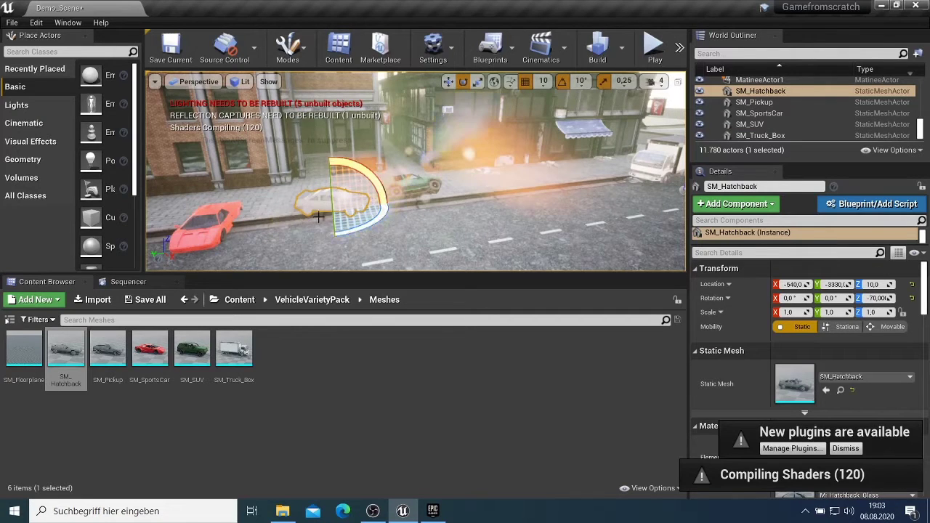
pyautogui.press('w')
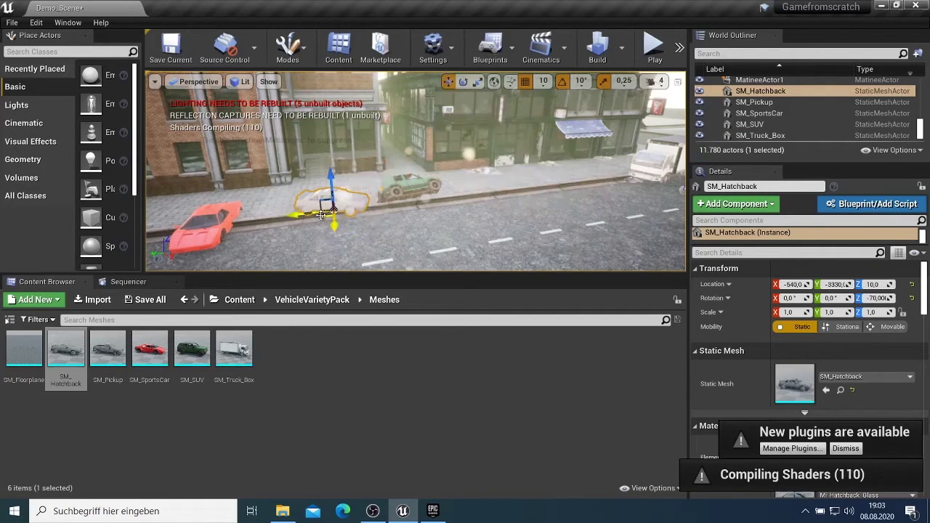
pyautogui.moveTo(320, 210); pyautogui.dragTo(331, 209)
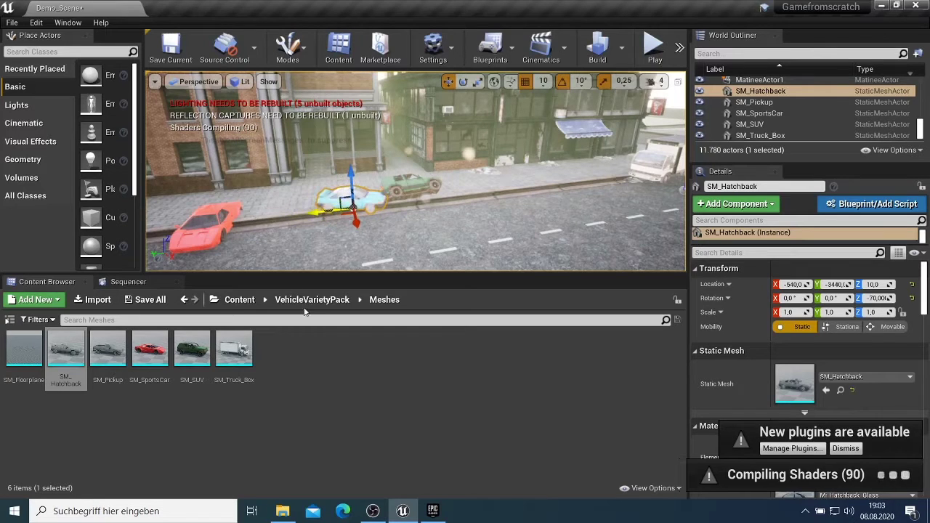
# Rotate the red sports car 80° about the Z axis so it lines up with the curb
pyautogui.click(211, 237)
pyautogui.click(215, 231)
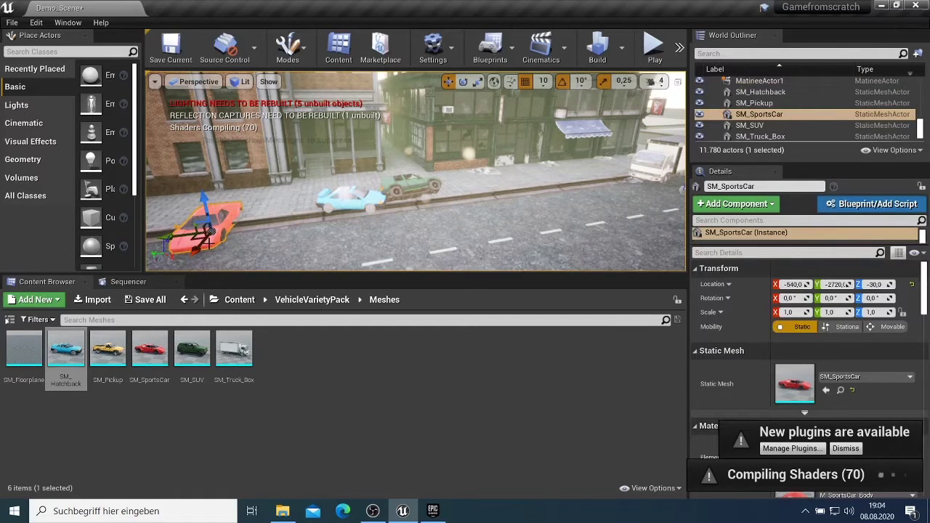
pyautogui.press('e')
pyautogui.moveTo(218, 249); pyautogui.dragTo(171, 261)
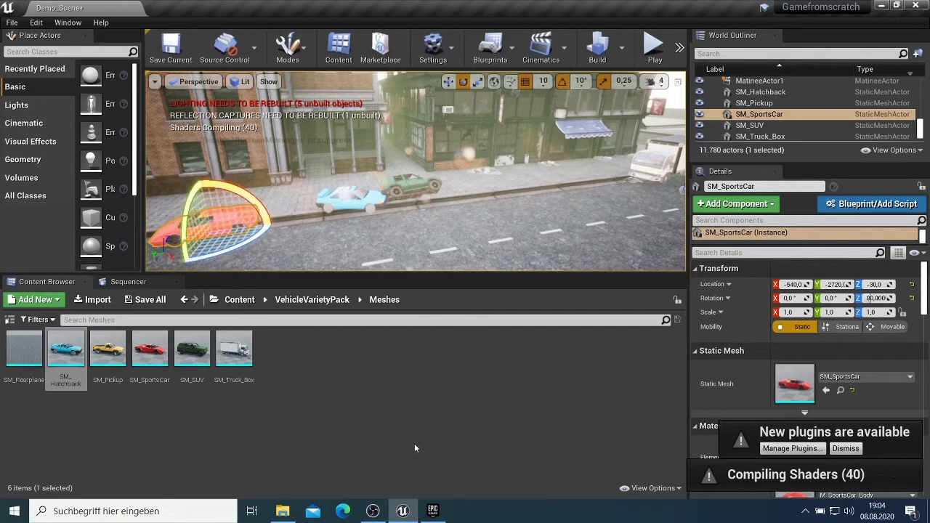
# Rotate the yellow pickup by the crosswalk to about 120° about the Z axis
pyautogui.moveTo(416, 181); pyautogui.dragTo(222, 181, button='right')
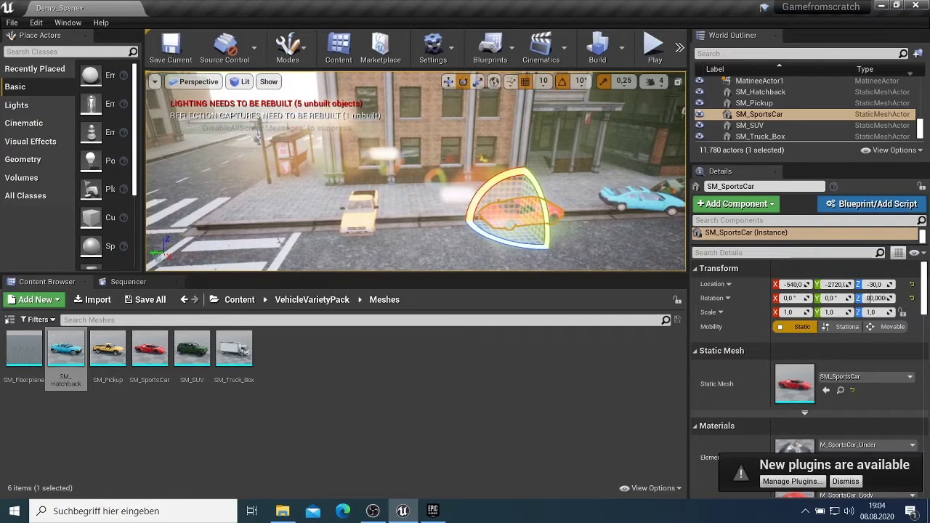
pyautogui.click(359, 211)
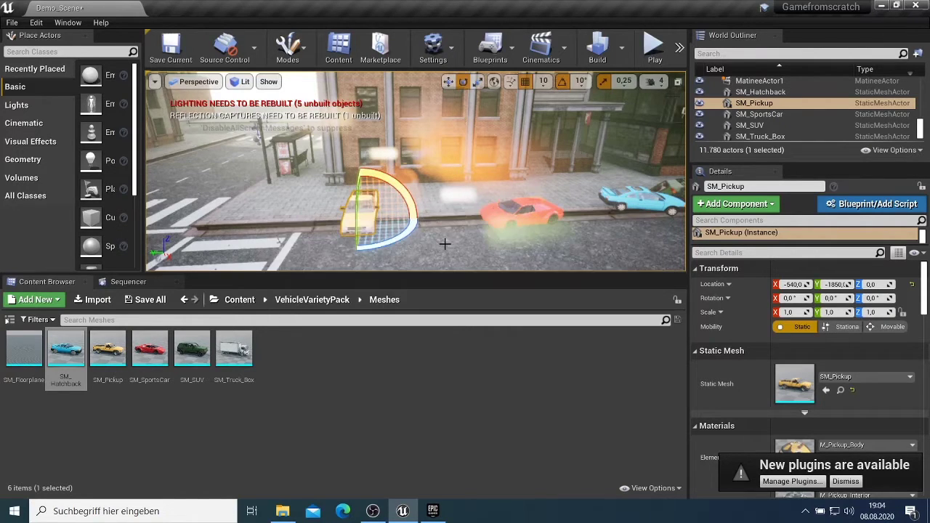
pyautogui.moveTo(385, 245); pyautogui.dragTo(274, 222)
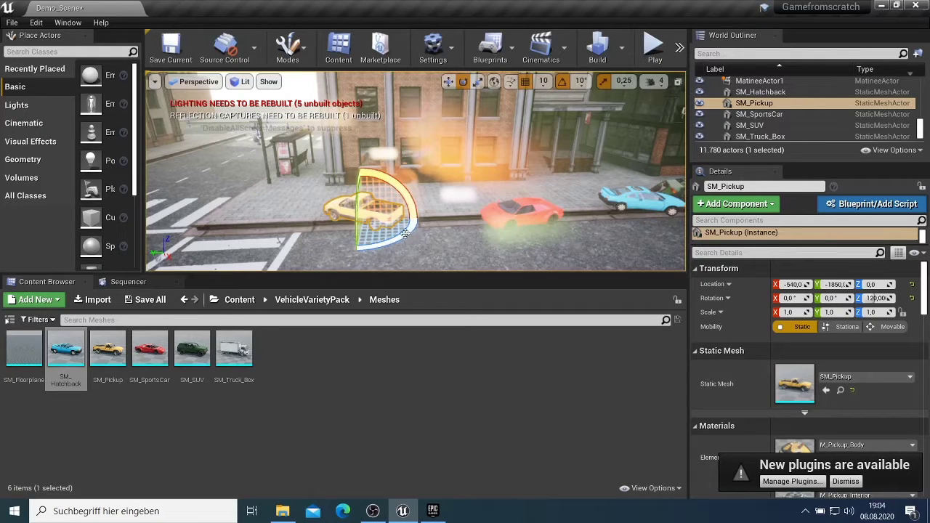
pyautogui.moveTo(406, 233); pyautogui.dragTo(402, 224)
pyautogui.click(330, 234)
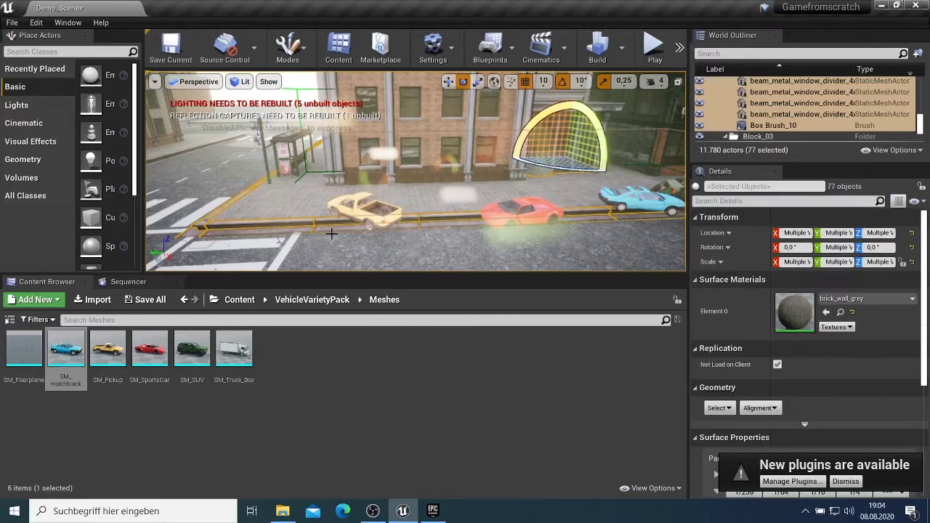
# Place a second SM_SUV mesh at the curb on the opposite side of the street, at about X 1510, Y -3750, Z -20
pyautogui.press('g')
pyautogui.moveTo(416, 245); pyautogui.dragTo(364, 245, button='right')
pyautogui.moveTo(192, 348); pyautogui.dragTo(323, 202)
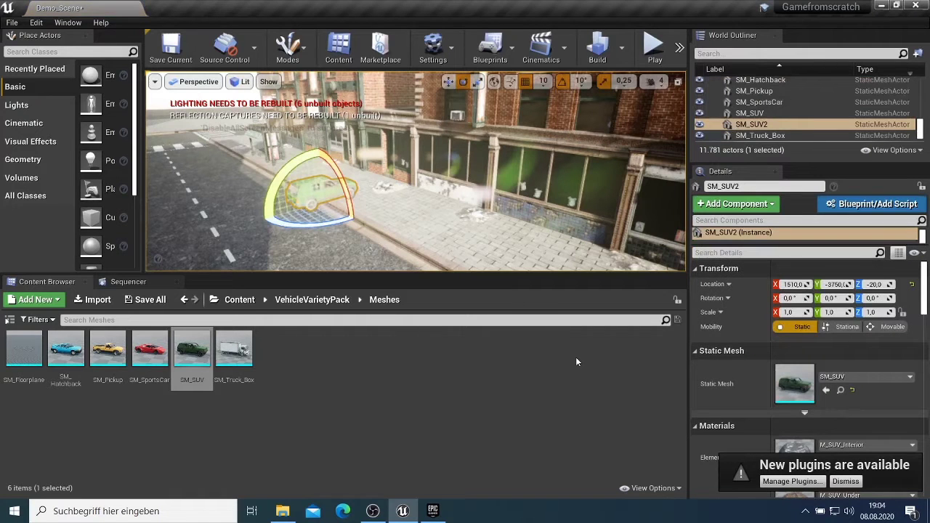
# Assign the M_SportsCar_Body material to the first material slot of the second SUV
pyautogui.click(837, 446)
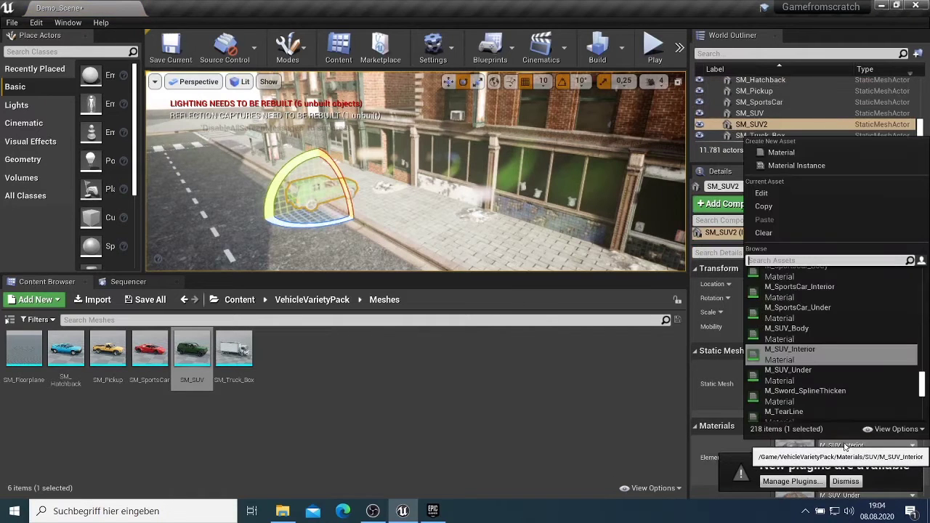
pyautogui.scroll(1, 783, 291)
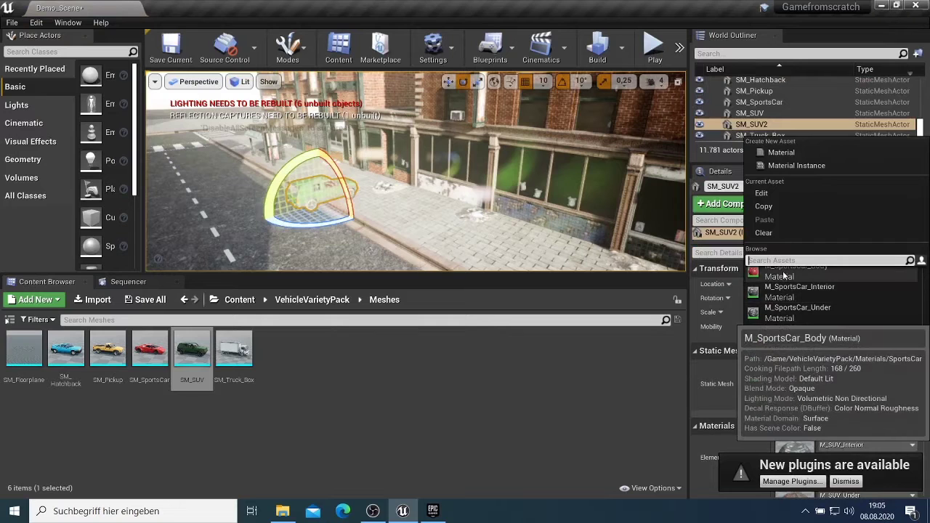
pyautogui.click(784, 275)
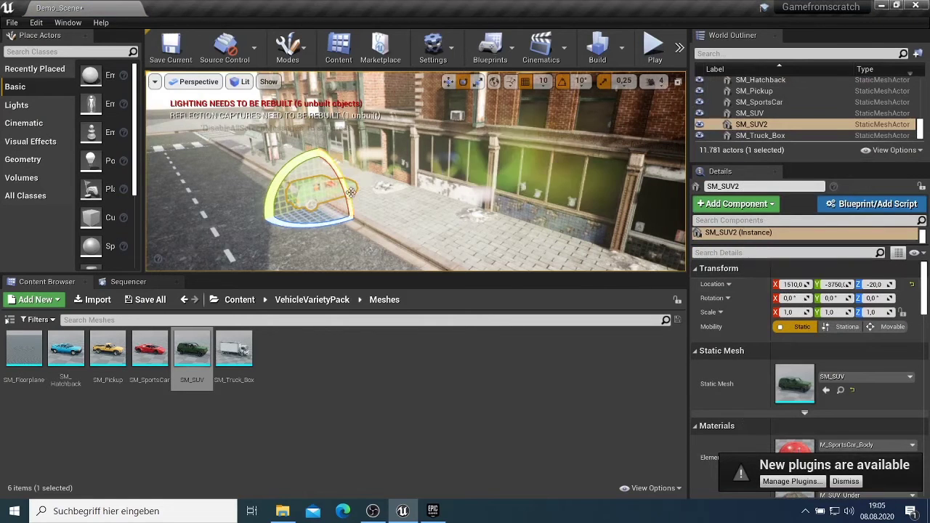
pyautogui.moveTo(370, 229); pyautogui.dragTo(381, 229, button='right')
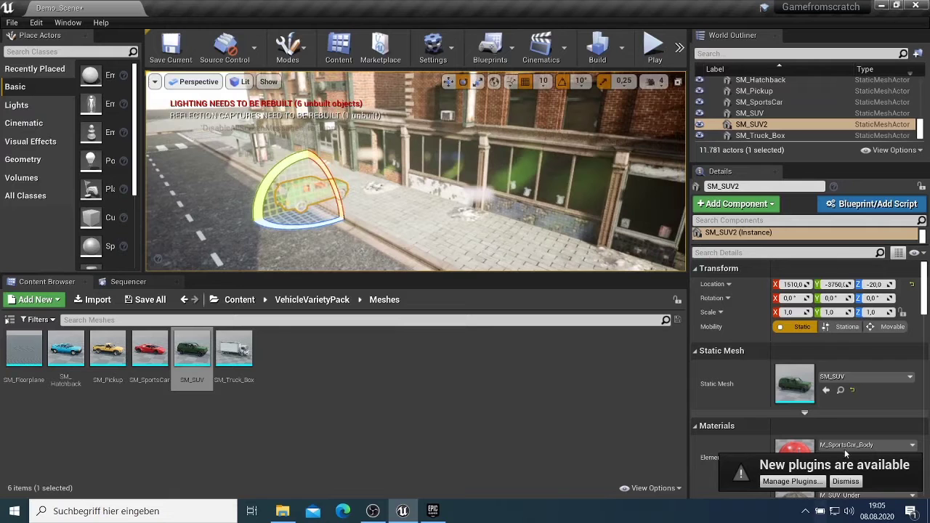
pyautogui.scroll(-1, 868, 431)
pyautogui.scroll(-2, 870, 432)
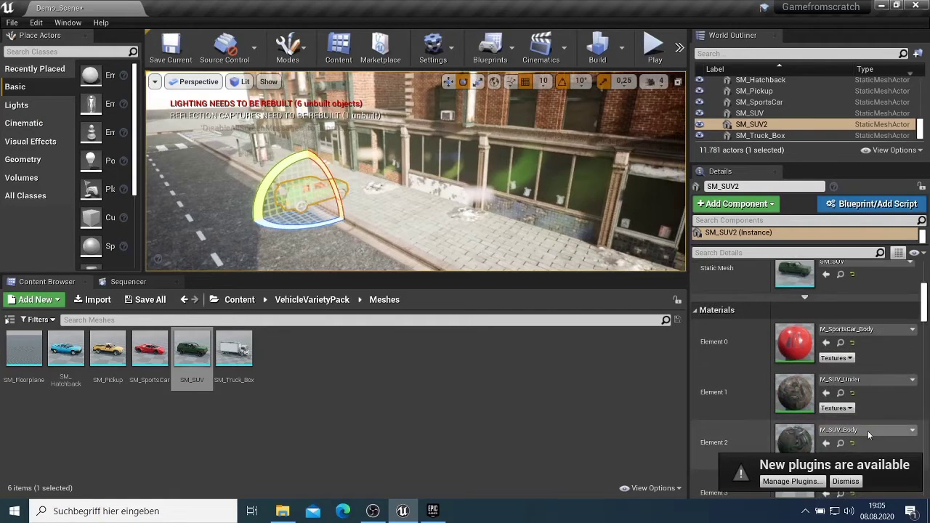
pyautogui.click(858, 382)
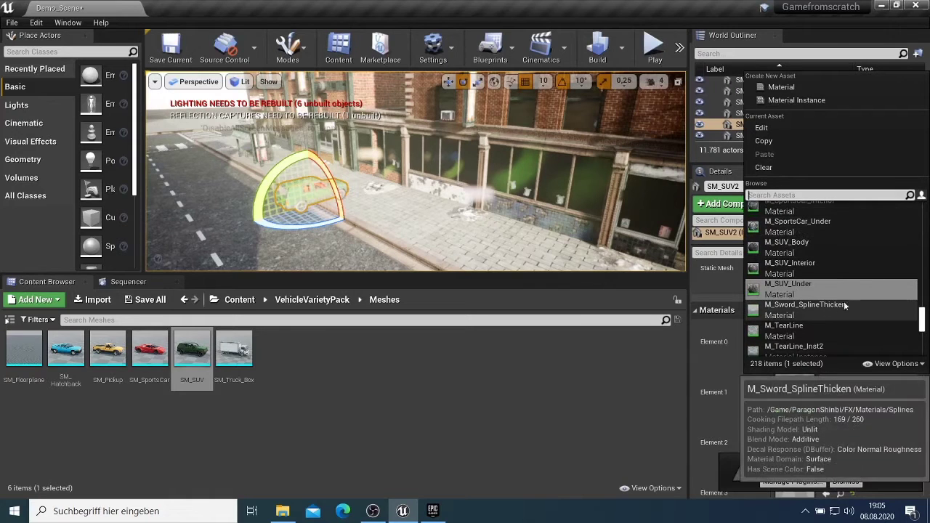
pyautogui.click(654, 311)
pyautogui.click(371, 236)
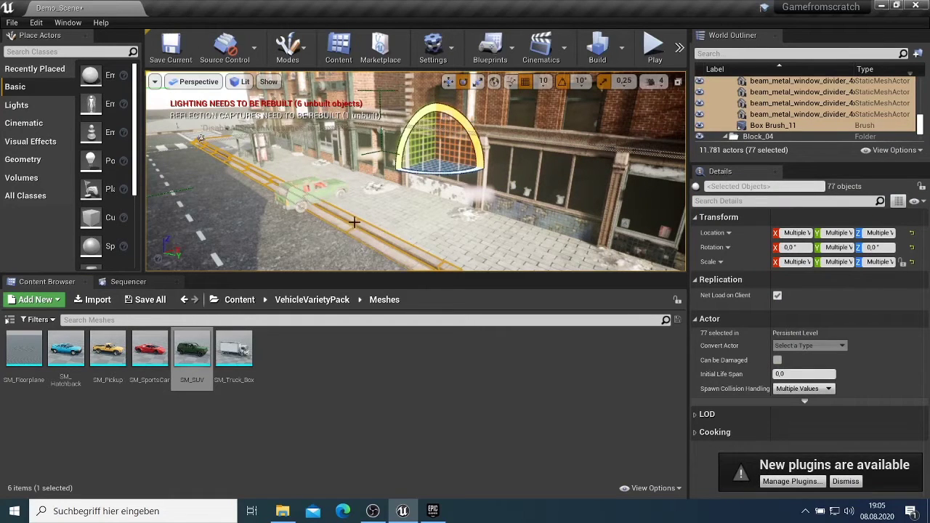
# Place an SM_SportsCar at the curb beside the second SUV, at about X 1530, Y -3090, Z 10, and rotate it 60° about Z
pyautogui.press('g')
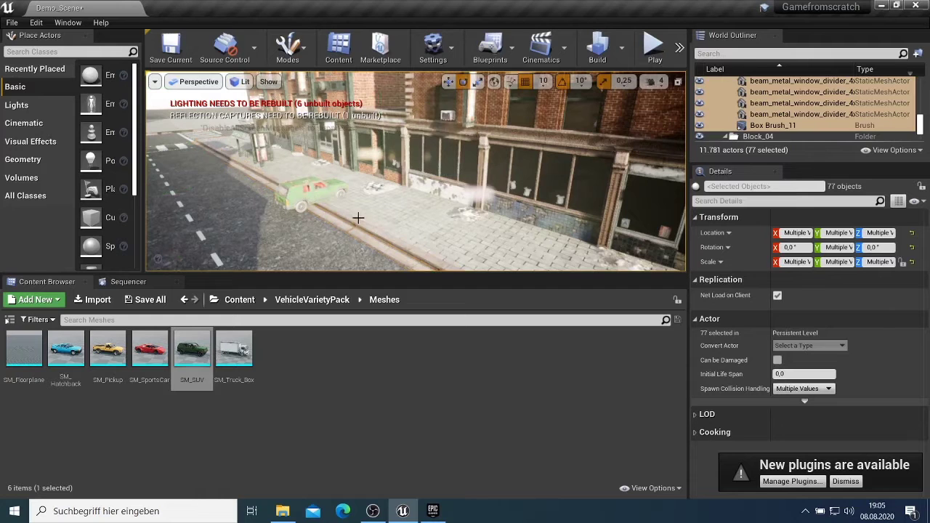
pyautogui.scroll(1, 372, 236)
pyautogui.scroll(5, 375, 236)
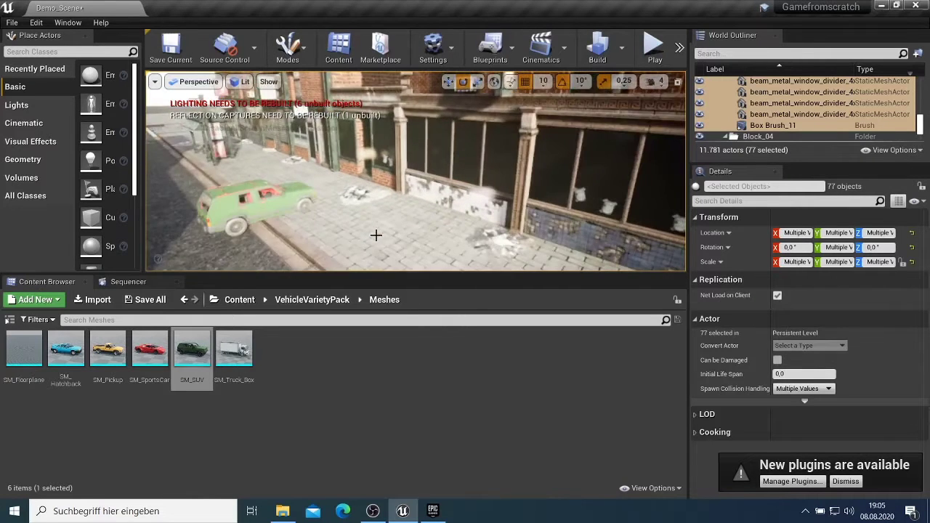
pyautogui.scroll(-4, 376, 235)
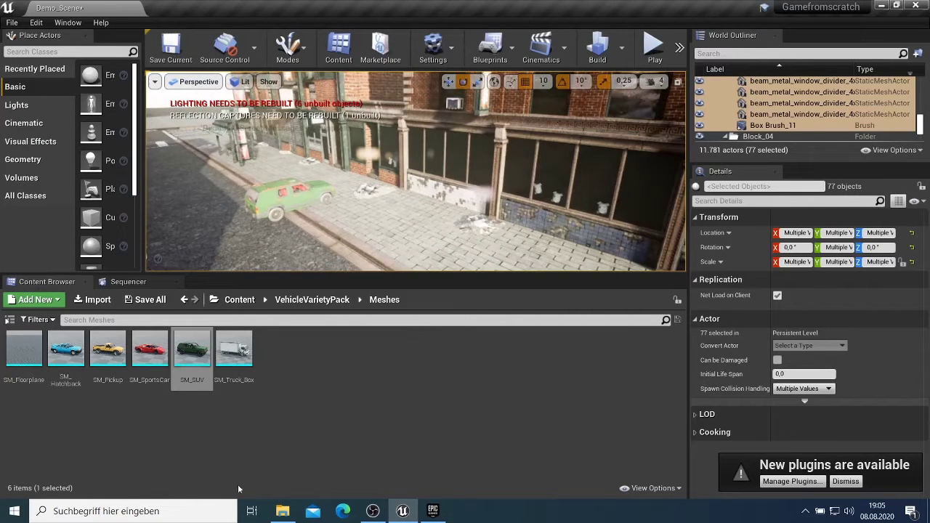
pyautogui.moveTo(139, 367); pyautogui.dragTo(376, 251)
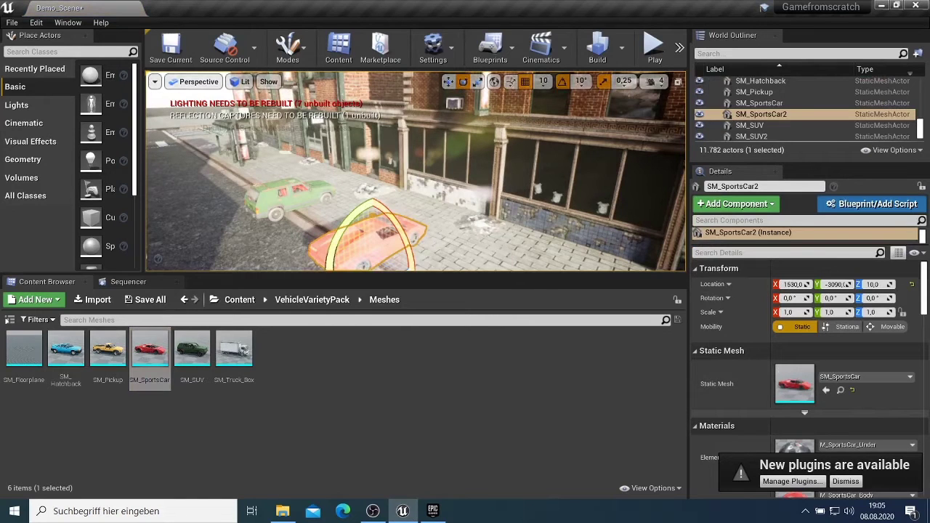
pyautogui.scroll(-2, 432, 243)
pyautogui.scroll(-1, 431, 243)
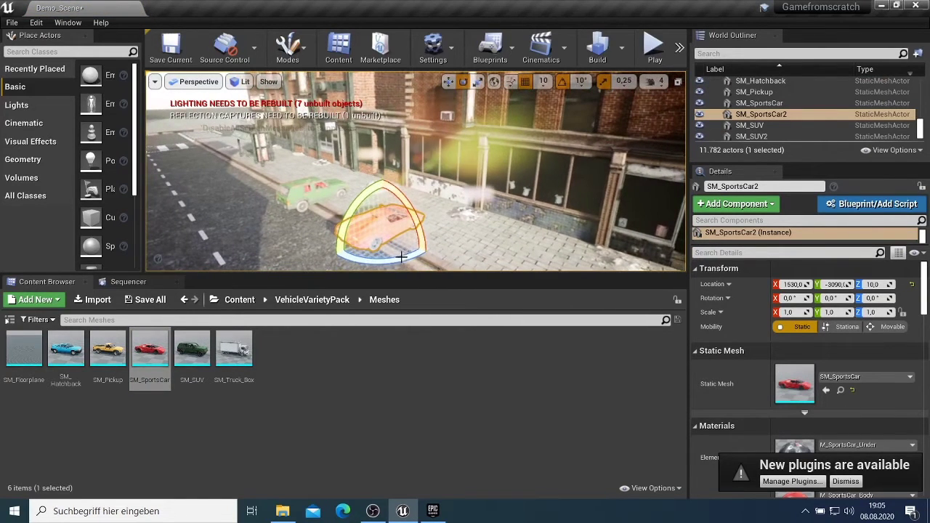
pyautogui.moveTo(401, 256); pyautogui.dragTo(500, 325)
# Place a second SM_Pickup around the corner on the side street, at about X 2990, Y -1050, Z 10
pyautogui.moveTo(500, 237); pyautogui.dragTo(567, 237, button='right')
pyautogui.moveTo(456, 260); pyautogui.dragTo(465, 258, button='right')
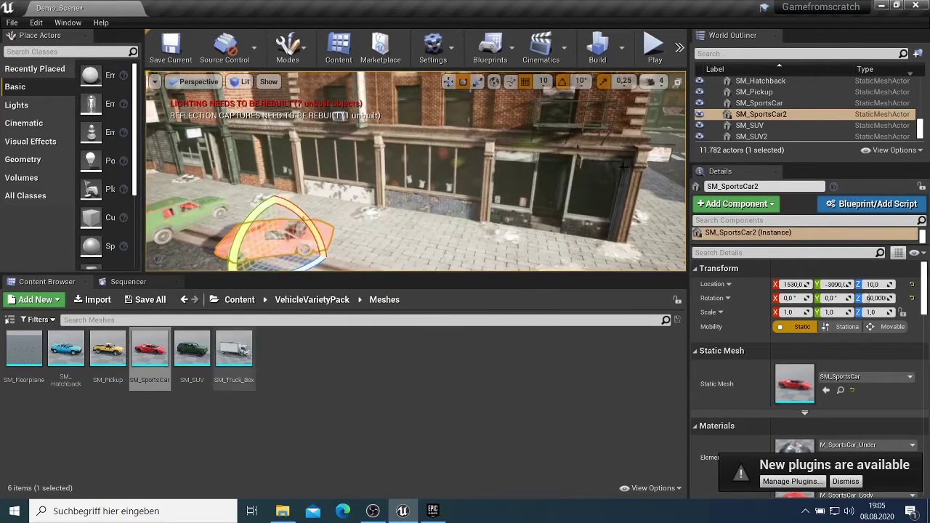
pyautogui.scroll(-3, 633, 191)
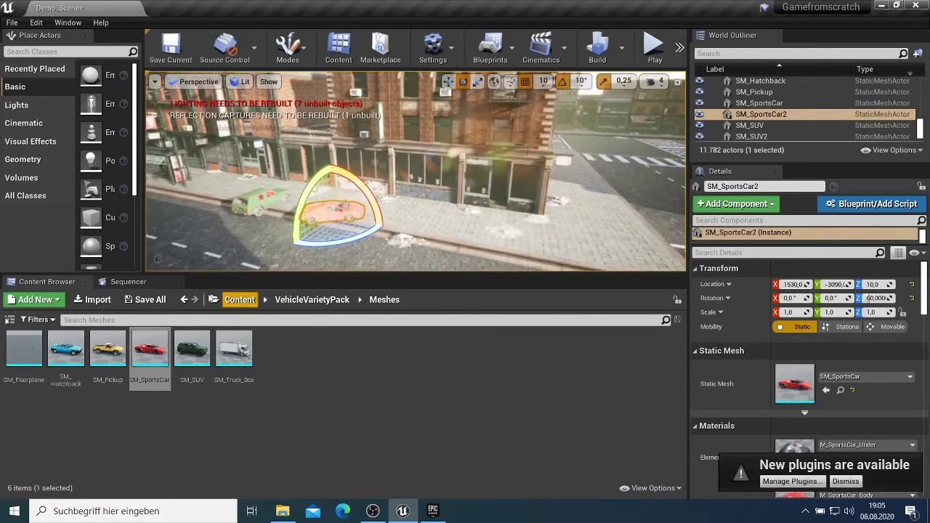
pyautogui.moveTo(108, 352); pyautogui.dragTo(556, 245)
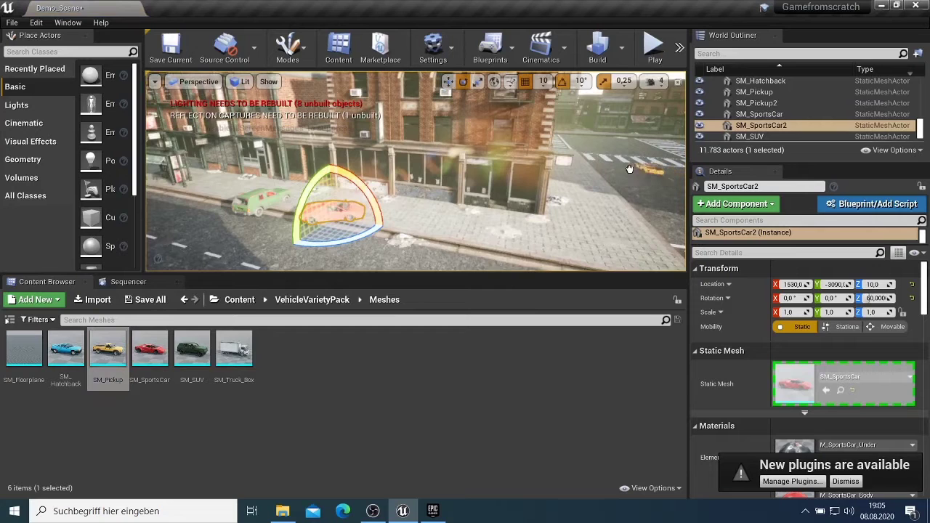
pyautogui.moveTo(608, 183); pyautogui.dragTo(609, 191)
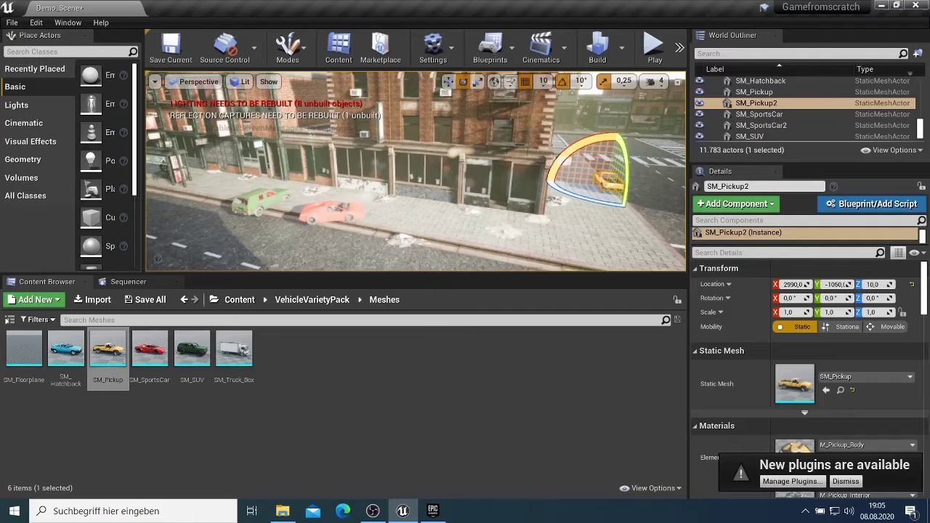
# Place SM_Hatchback opposite the pickup (X 3570, Y 450, Z -20) and SM_Truck_Box beyond the crosswalk (X 1390, Y 1570, Z -30), rotated 90° about Z
pyautogui.press('d')
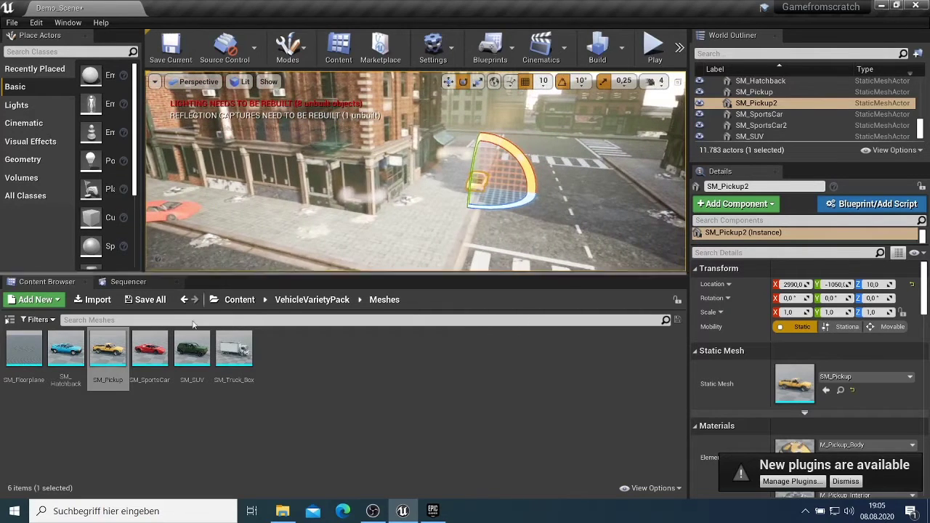
pyautogui.moveTo(65, 349)
pyautogui.mouseDown()
pyautogui.moveTo(630, 210)
pyautogui.moveTo(643, 185)
pyautogui.mouseUp()
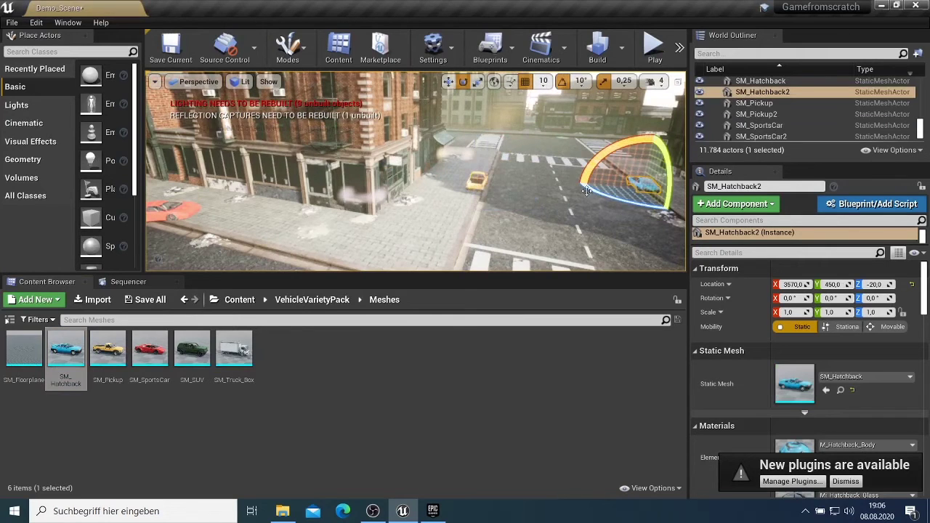
pyautogui.moveTo(559, 166)
pyautogui.mouseDown(button='right')
pyautogui.moveTo(534, 166)
pyautogui.moveTo(647, 167)
pyautogui.moveTo(666, 187)
pyautogui.mouseUp(button='right')
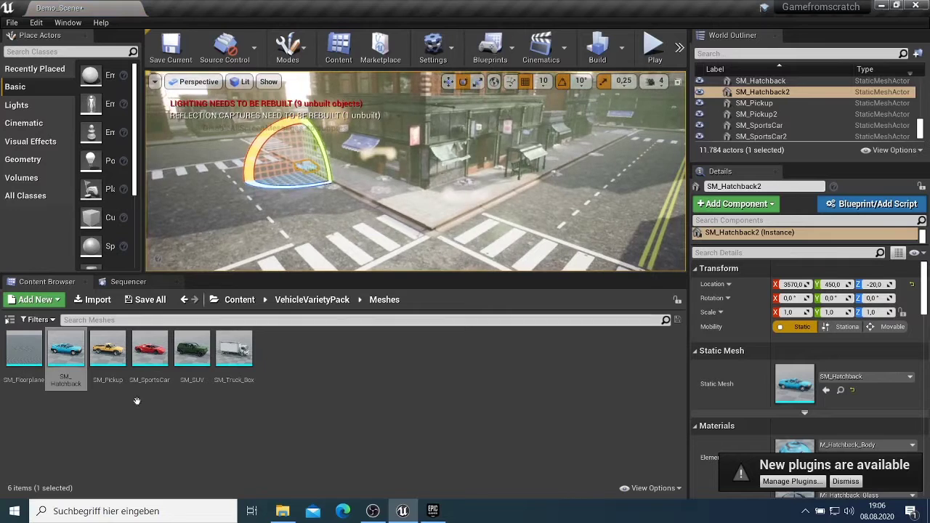
pyautogui.moveTo(234, 349); pyautogui.dragTo(547, 219)
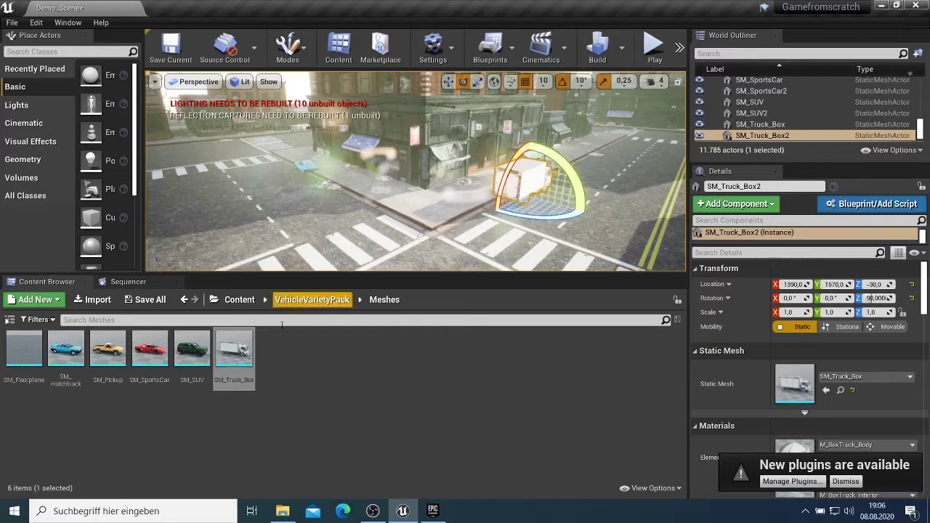
# Place a third SM_Pickup farther along the truck's curb, rotated 100° about Z and moved to X 1410, Y 4300, Z -30
pyautogui.click(107, 348)
pyautogui.moveTo(288, 330); pyautogui.dragTo(779, 146)
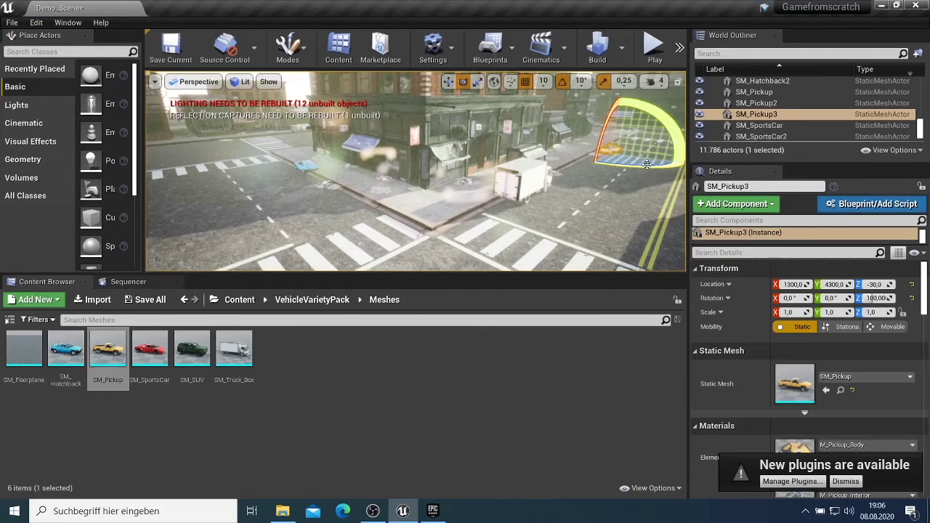
pyautogui.press('w')
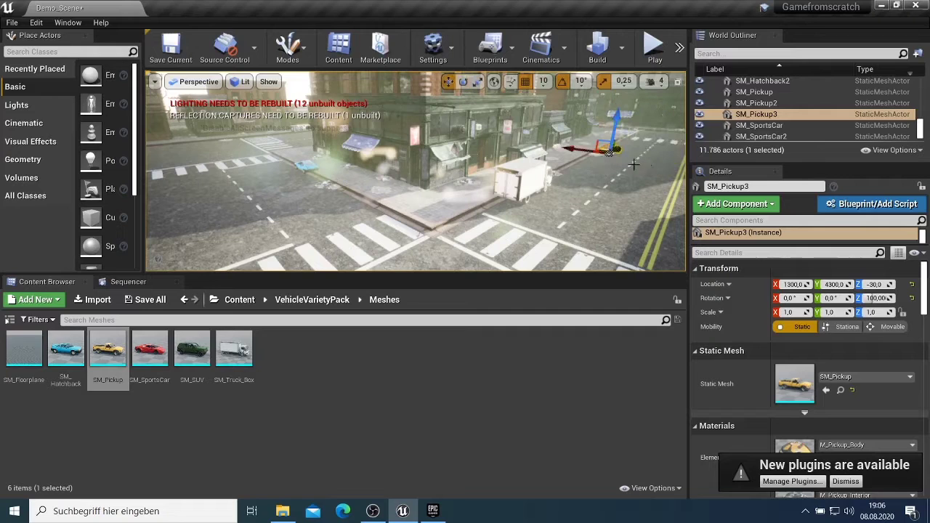
pyautogui.moveTo(594, 150); pyautogui.dragTo(588, 149)
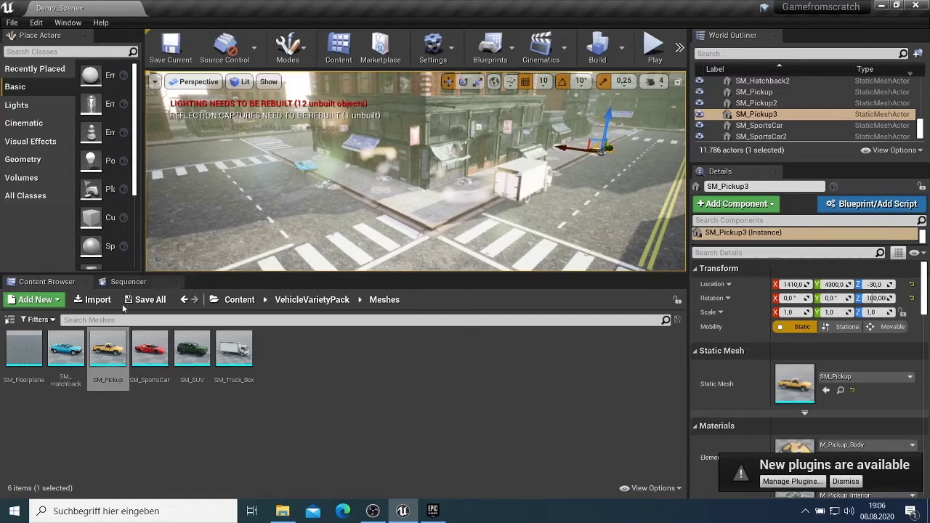
# Place a third SM_Hatchback across the street from the box truck, at about X -500, Y 2020, Z -30, rotated 110° about Z
pyautogui.moveTo(604, 178); pyautogui.dragTo(684, 178, button='right')
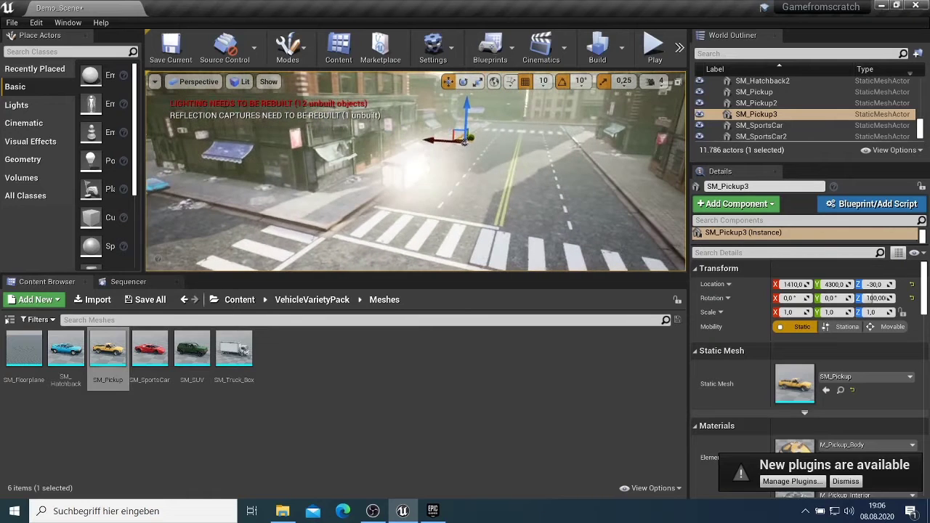
pyautogui.moveTo(66, 349); pyautogui.dragTo(566, 202)
pyautogui.press('e')
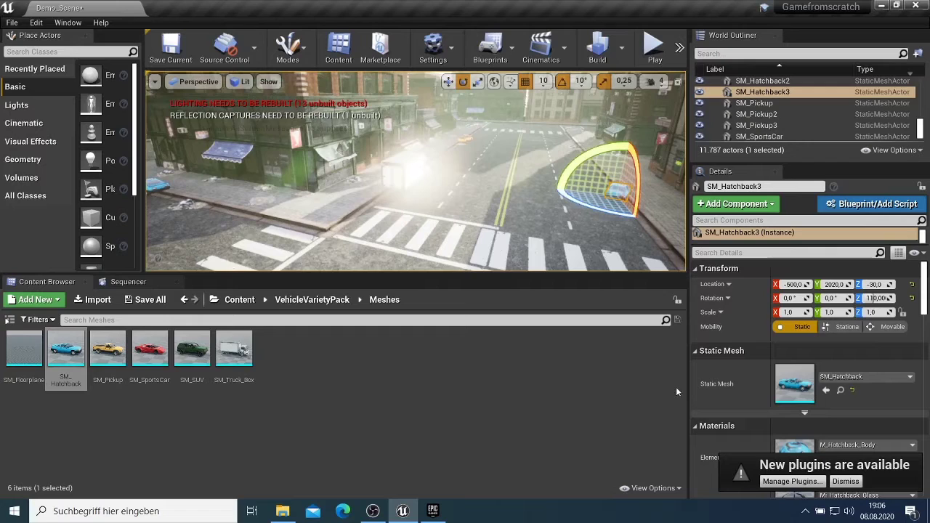
# Place a third SM_SportsCar at the curb opposite the yellow pickup, at about X -580, Y 3780, Z 10, and rotate it 40° about Z
pyautogui.moveTo(482, 175); pyautogui.dragTo(523, 185, button='right')
pyautogui.moveTo(394, 134); pyautogui.dragTo(513, 256)
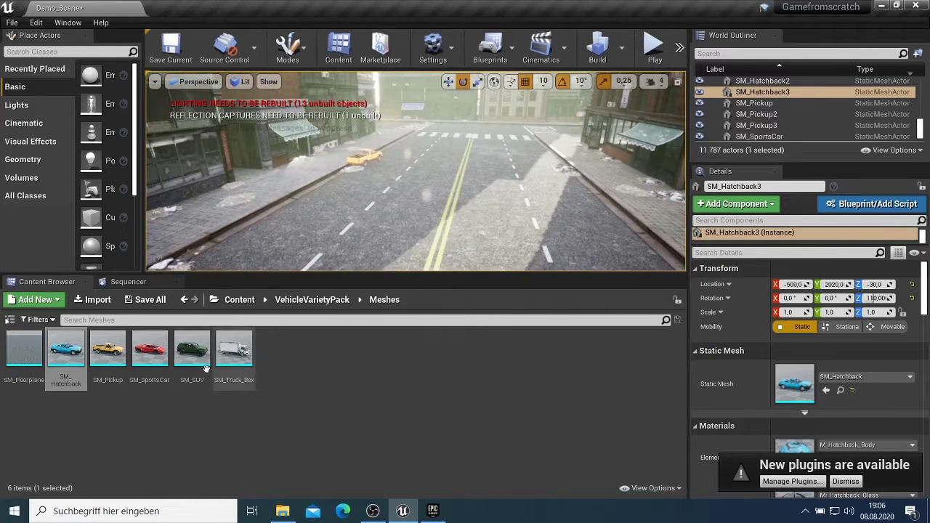
pyautogui.moveTo(150, 349); pyautogui.dragTo(610, 190)
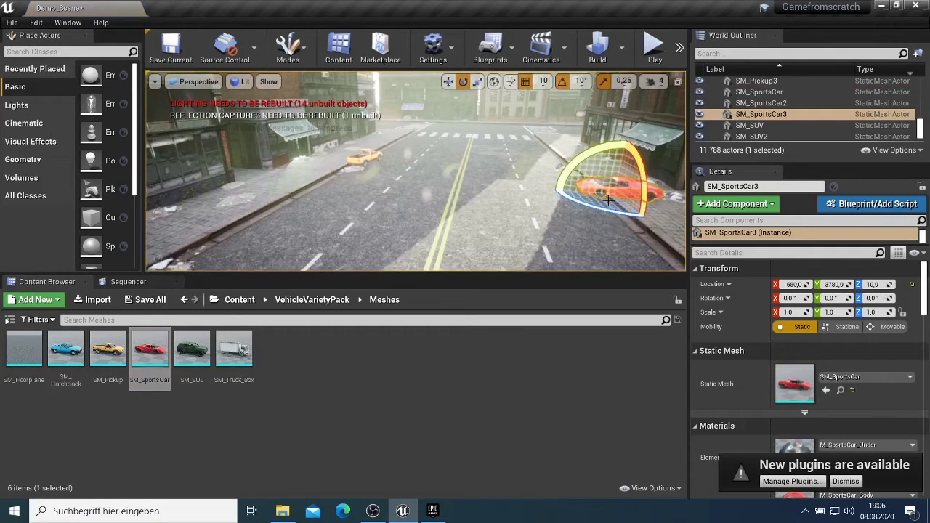
pyautogui.moveTo(621, 213); pyautogui.dragTo(623, 240)
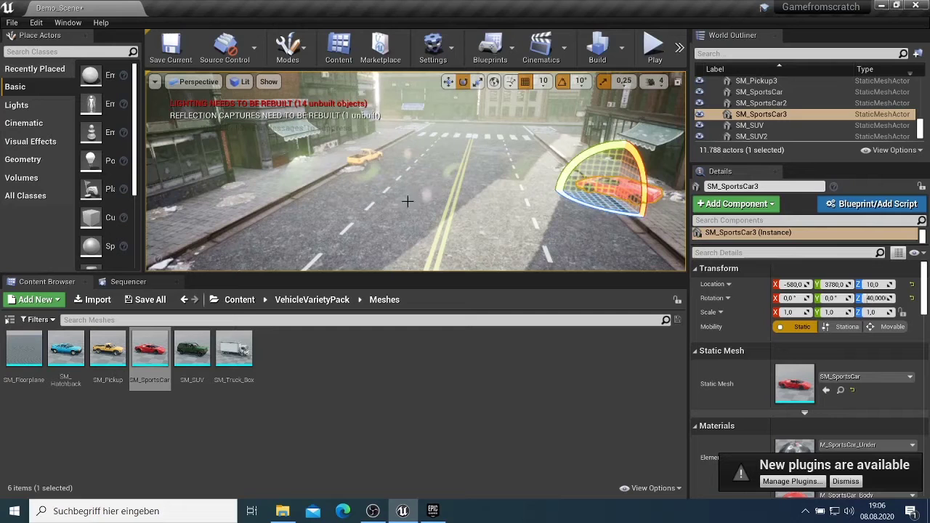
# Place a third SM_SUV at the curb before the next crosswalk, at about X 1510, Y 6110, Z 10, rotated -90° about Z
pyautogui.scroll(2, 442, 187)
pyautogui.moveTo(501, 183); pyautogui.dragTo(418, 183, button='right')
pyautogui.press('w')
pyautogui.press('w')
pyautogui.press('e')
pyautogui.press('e')
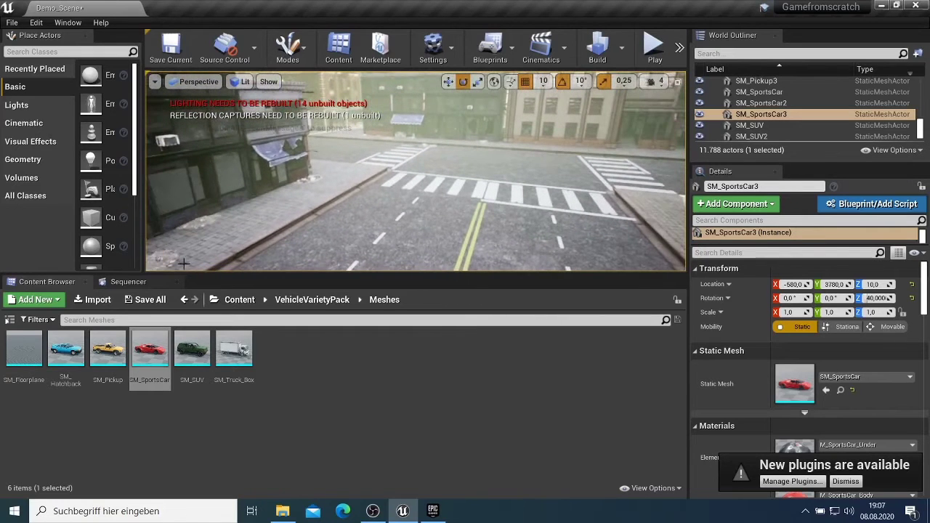
pyautogui.moveTo(192, 371); pyautogui.dragTo(313, 177)
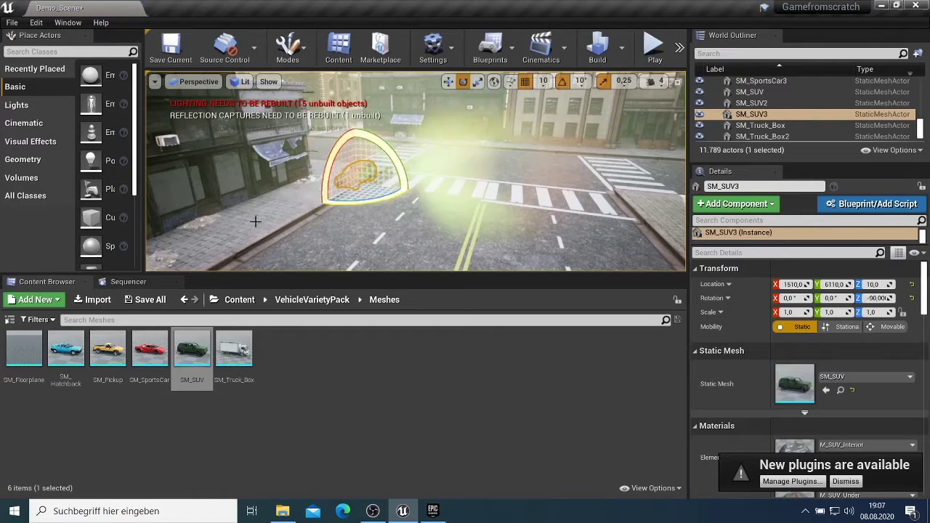
# Place a fourth SM_SportsCar opposite the SUV at about X -550, Y 6380, Z -20, rotated 90° about Z and tilted 60° about X
pyautogui.moveTo(152, 359); pyautogui.dragTo(634, 225)
pyautogui.moveTo(575, 202); pyautogui.dragTo(639, 235)
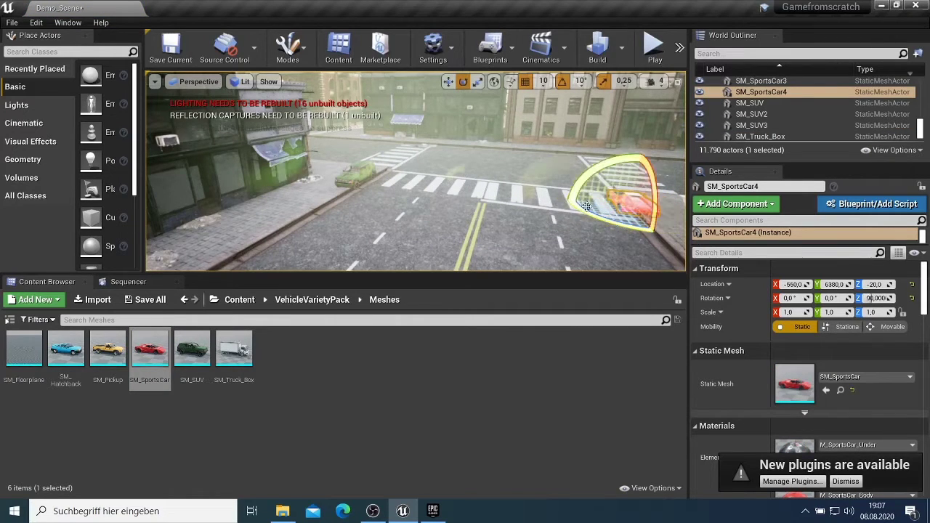
pyautogui.press('f')
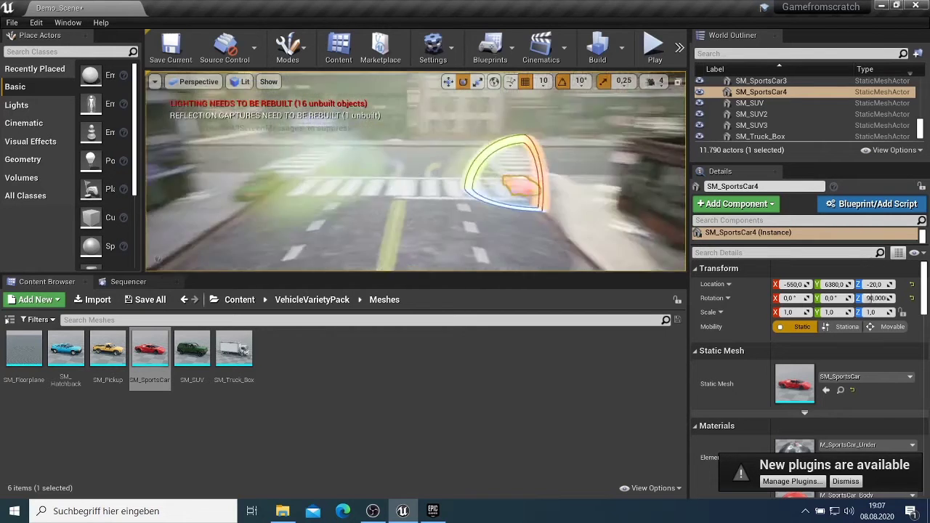
pyautogui.moveTo(465, 182); pyautogui.dragTo(407, 182, button='right')
pyautogui.moveTo(563, 175); pyautogui.dragTo(579, 160)
pyautogui.moveTo(552, 197); pyautogui.dragTo(633, 236)
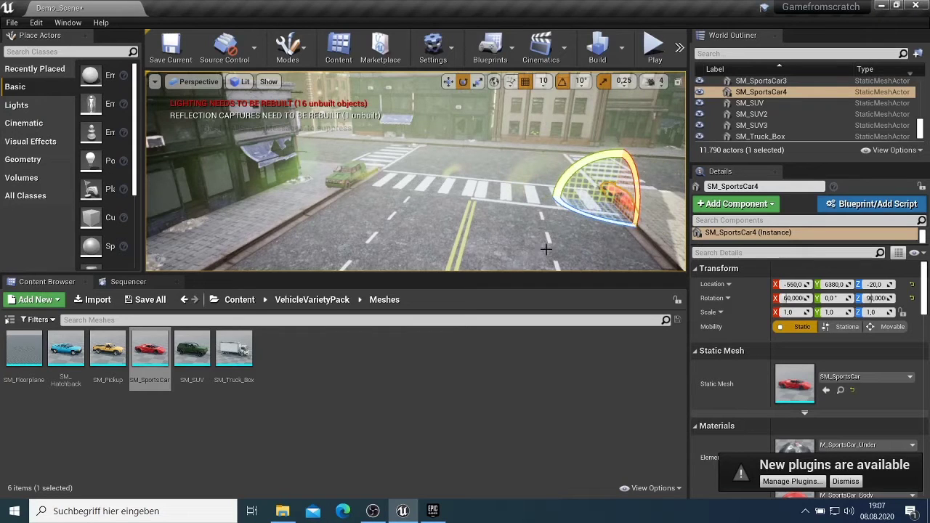
# Place a fourth SM_SUV at the far curb of the next side street, at about X 3280, Y 8200, Z -30
pyautogui.scroll(3, 573, 248)
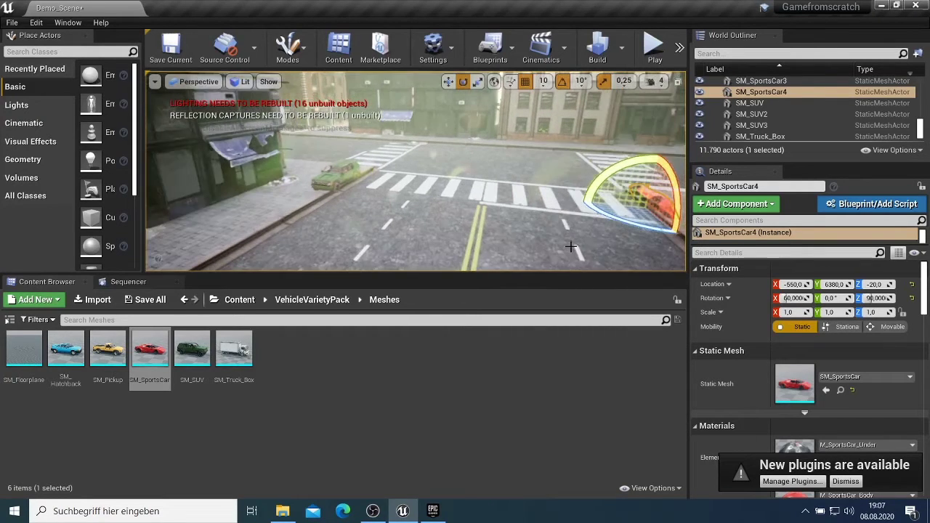
pyautogui.moveTo(555, 209); pyautogui.dragTo(554, 157, button='right')
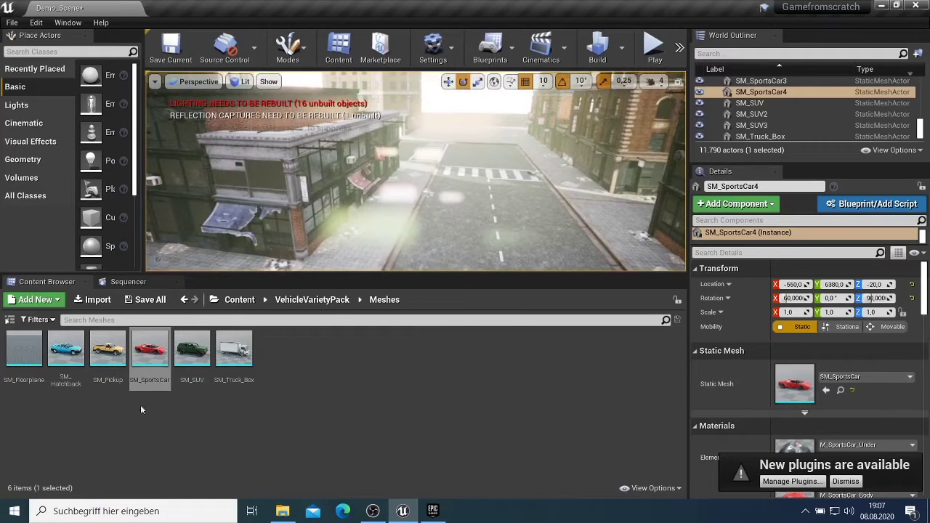
pyautogui.moveTo(192, 349); pyautogui.dragTo(491, 191)
pyautogui.moveTo(559, 159); pyautogui.dragTo(571, 216)
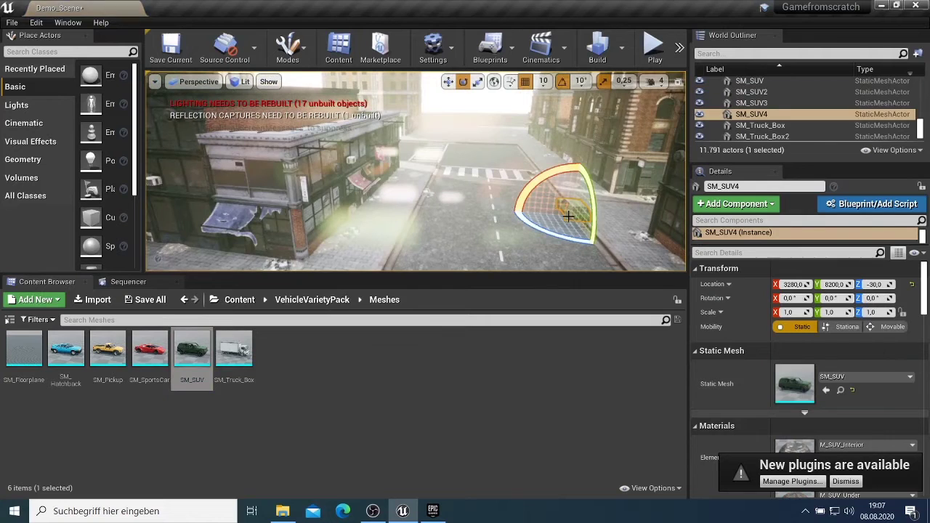
# Place a fourth SM_Pickup at the curb opposite the SUV on the side street, at about X 3180, Y 6700, Z 10
pyautogui.moveTo(107, 349); pyautogui.dragTo(472, 147)
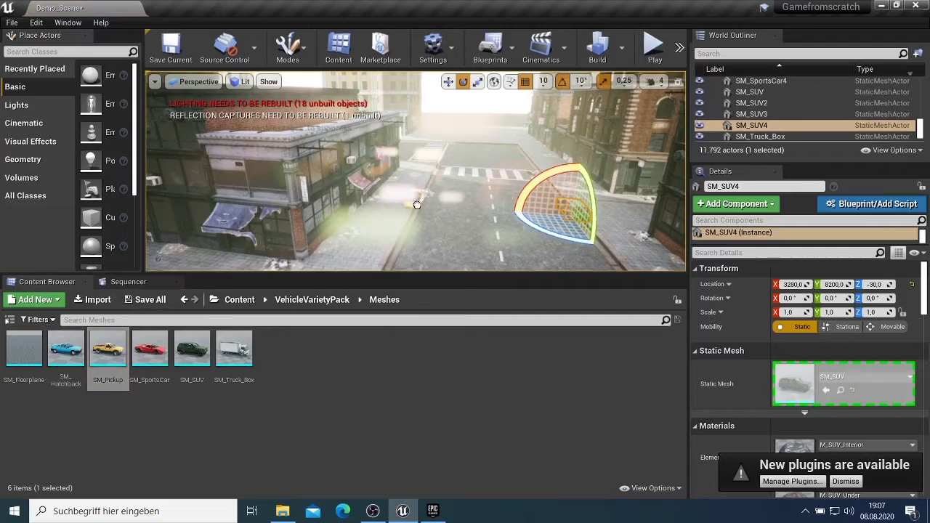
pyautogui.moveTo(417, 204); pyautogui.dragTo(420, 204)
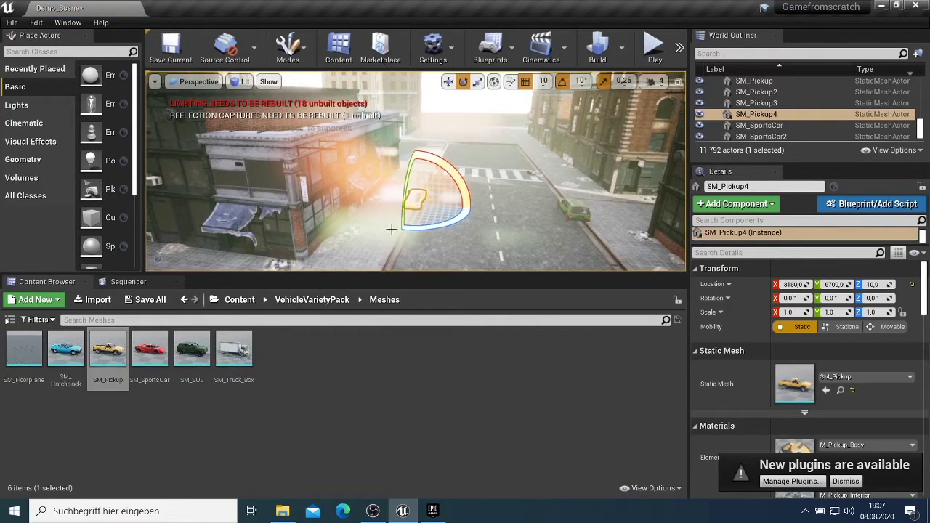
pyautogui.rightClick(419, 215)
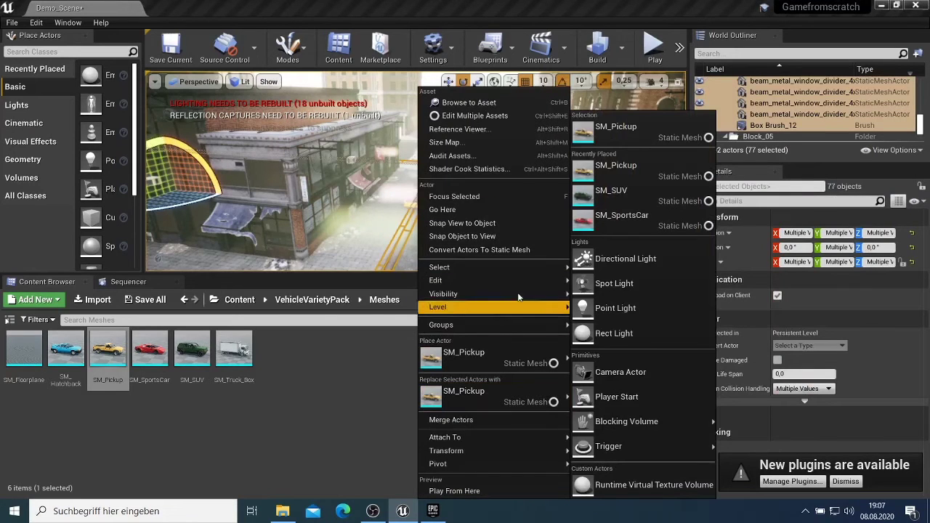
pyautogui.moveTo(538, 285)
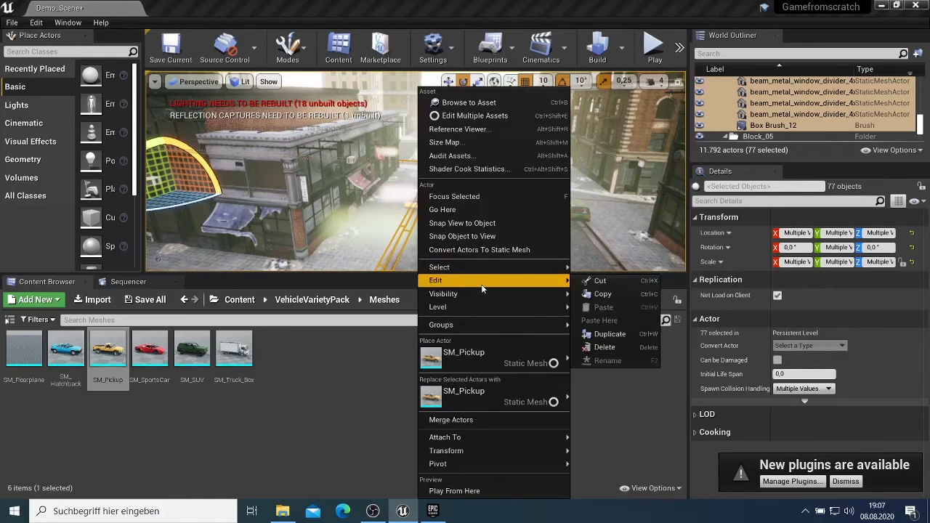
pyautogui.click(627, 350)
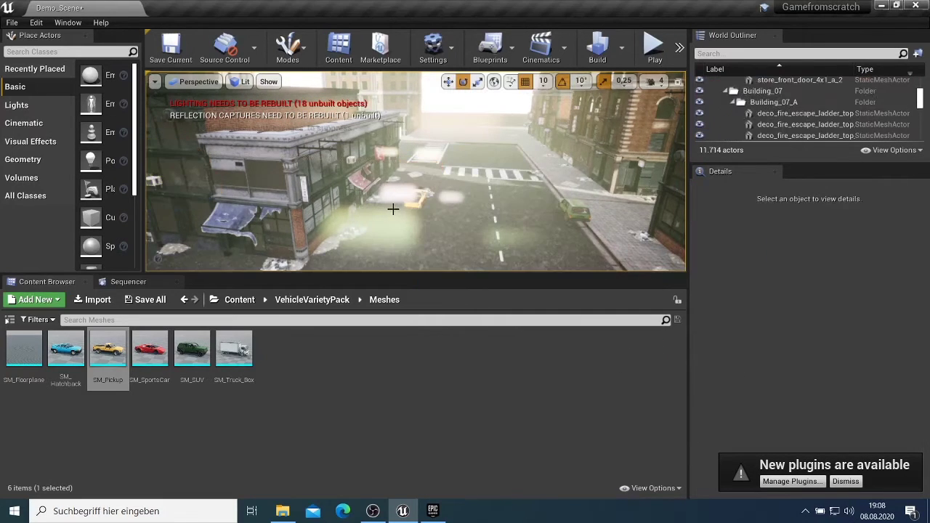
pyautogui.click(35, 22)
pyautogui.click(73, 45)
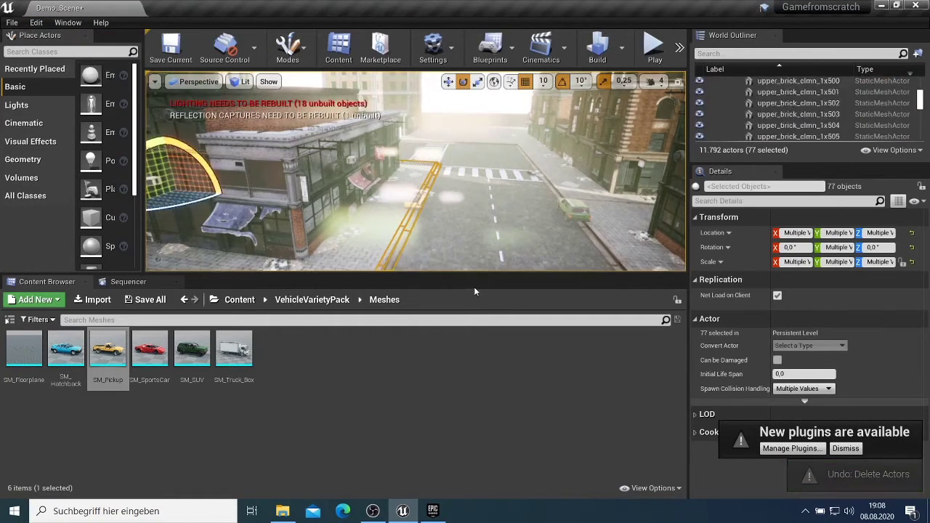
# Replace the SM_Pickup at the side-street curb with an SM_Hatchback at about X 2790, Y 6720, Z -30, rotated -20° about Z
pyautogui.click(466, 232)
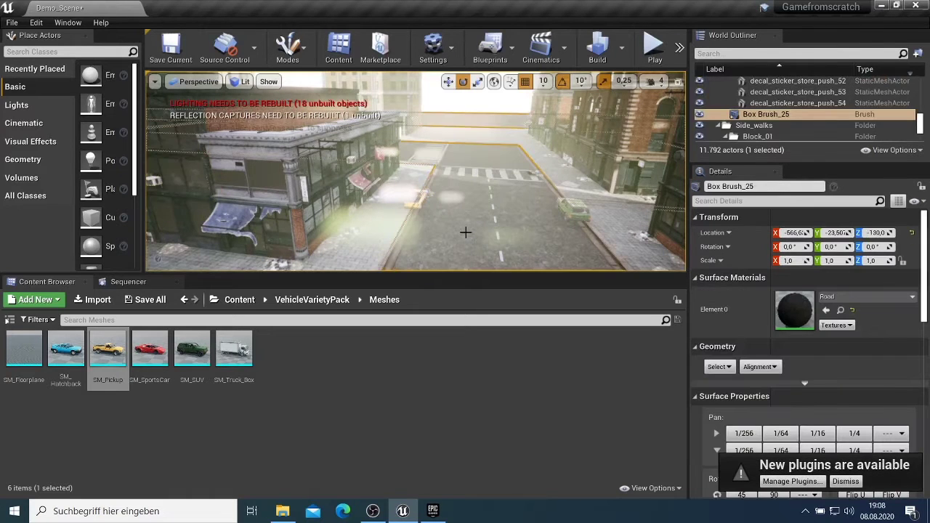
pyautogui.press('g')
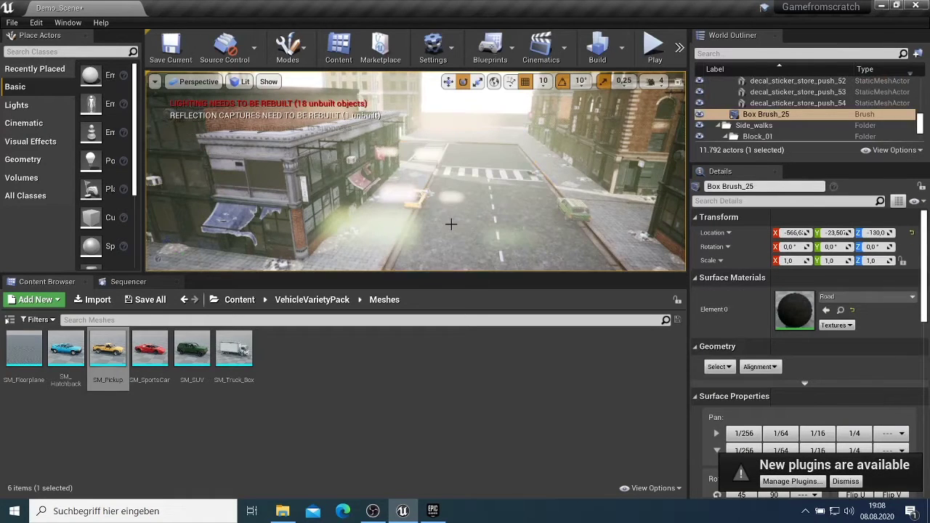
pyautogui.click(411, 197)
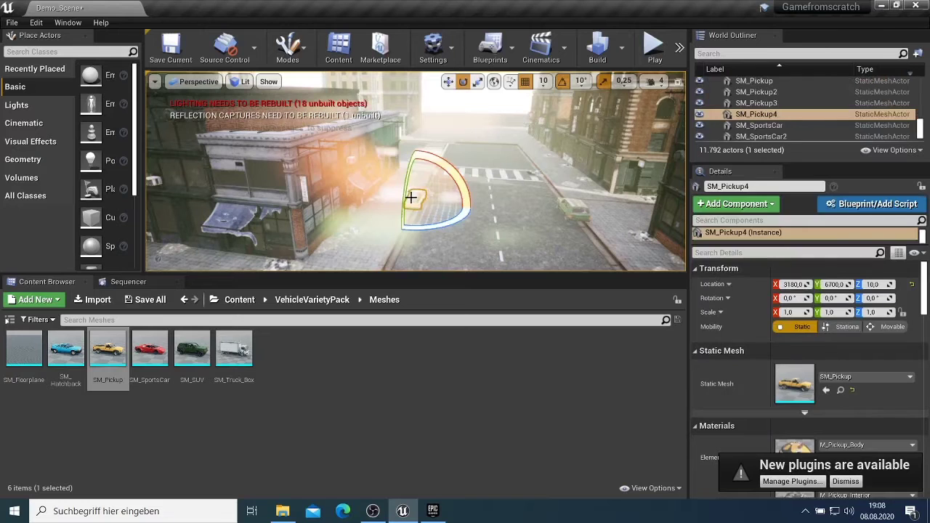
pyautogui.rightClick(420, 197)
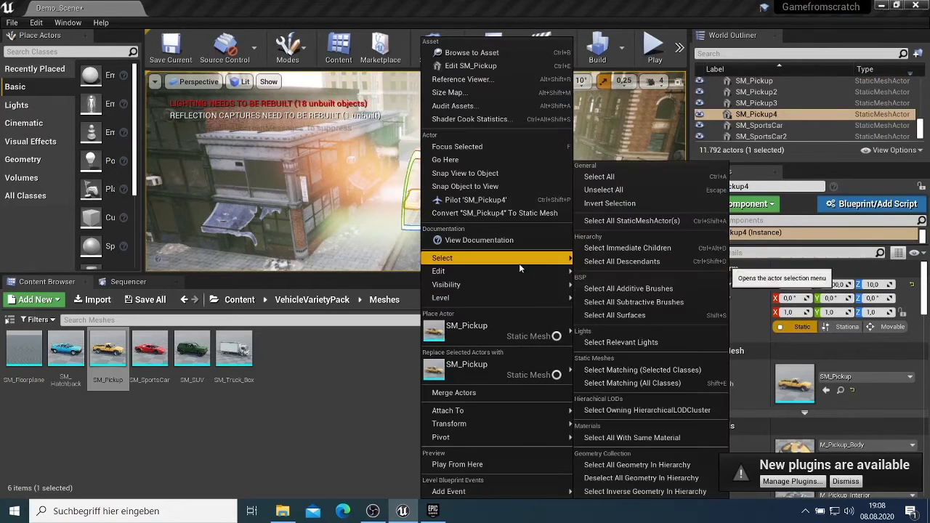
pyautogui.moveTo(519, 271)
pyautogui.click(623, 337)
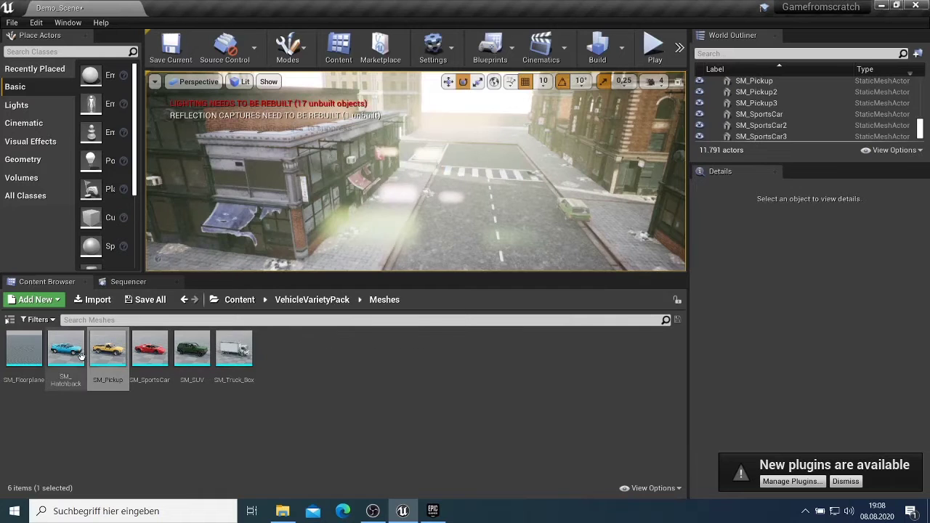
pyautogui.moveTo(66, 349)
pyautogui.mouseDown()
pyautogui.moveTo(411, 209)
pyautogui.moveTo(396, 252)
pyautogui.mouseUp()
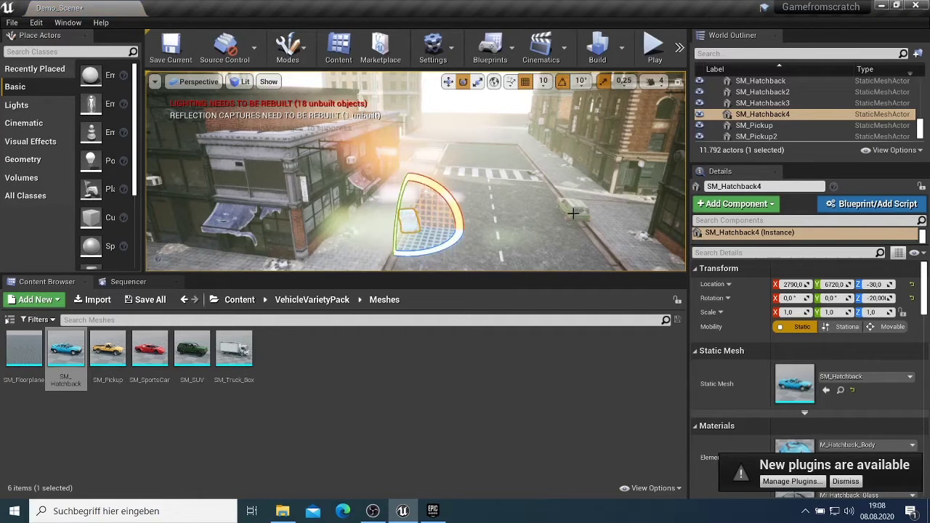
# Place an SM_SportsCar and an SM_Pickup along opposite curbs of the neighbouring street, the pickup at about X -1970, Y 8210, Z -30
pyautogui.moveTo(512, 253); pyautogui.dragTo(305, 253, button='right')
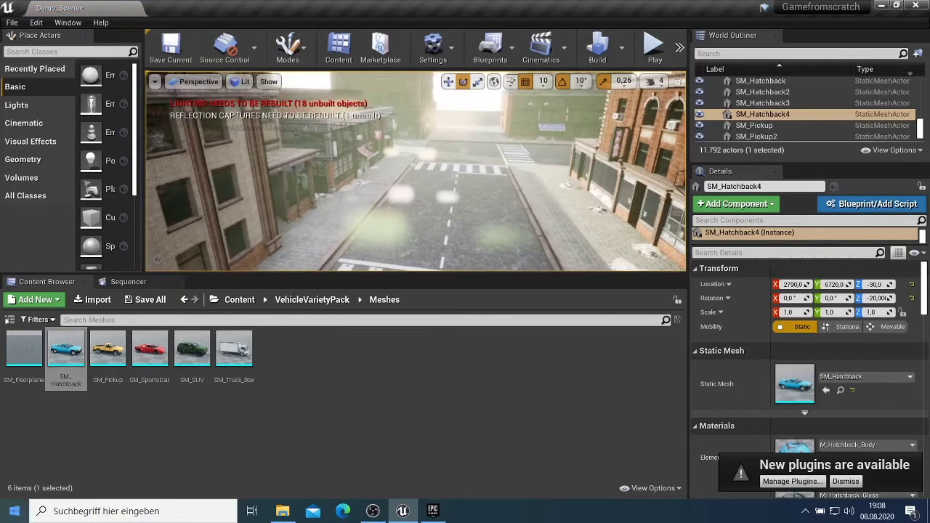
pyautogui.moveTo(149, 349); pyautogui.dragTo(521, 198)
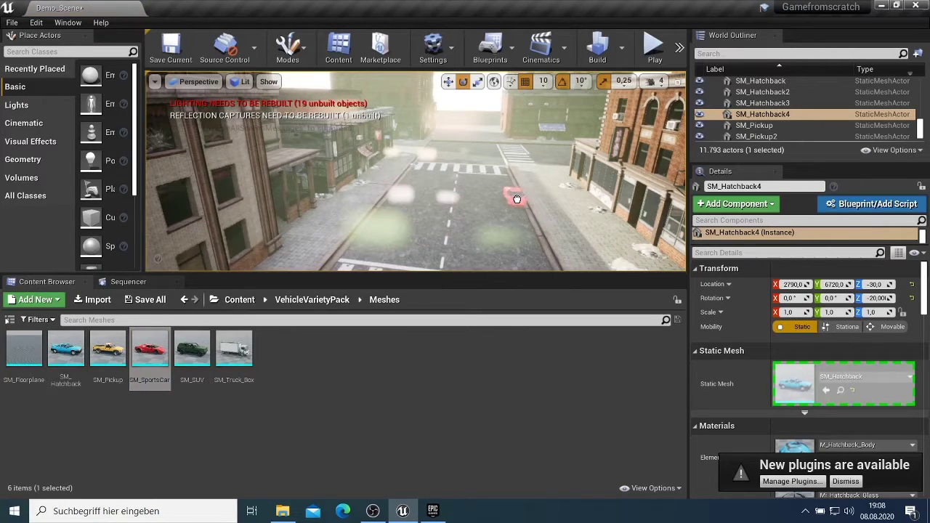
pyautogui.moveTo(512, 200); pyautogui.dragTo(512, 199)
pyautogui.moveTo(107, 349); pyautogui.dragTo(379, 210)
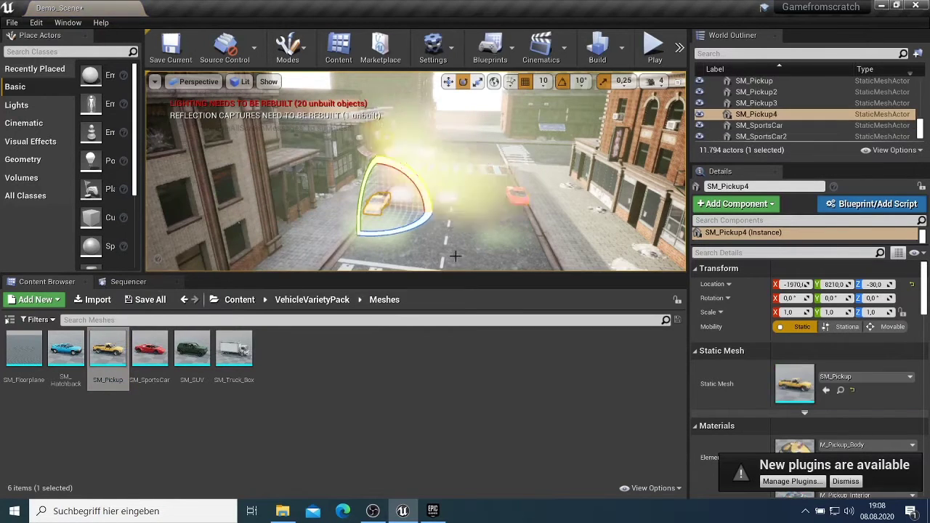
# Switch to the Epic Games Launcher and add the Construction Site VOL. 2 asset pack to the Gamefromscratch project
pyautogui.click(883, 6)
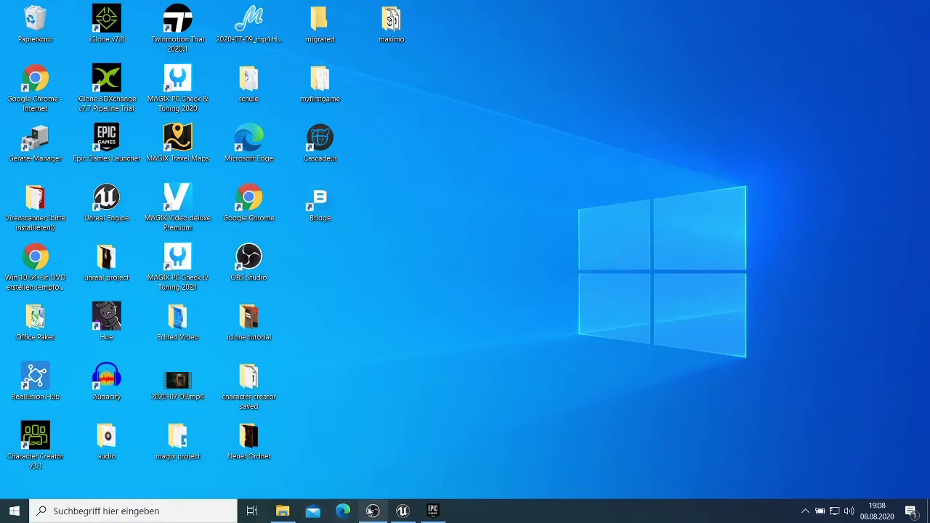
pyautogui.click(428, 512)
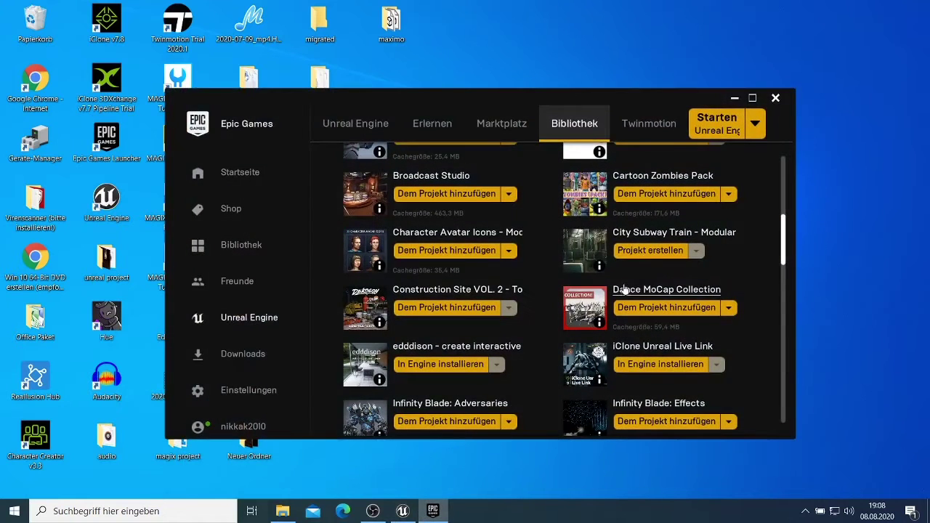
pyautogui.click(451, 308)
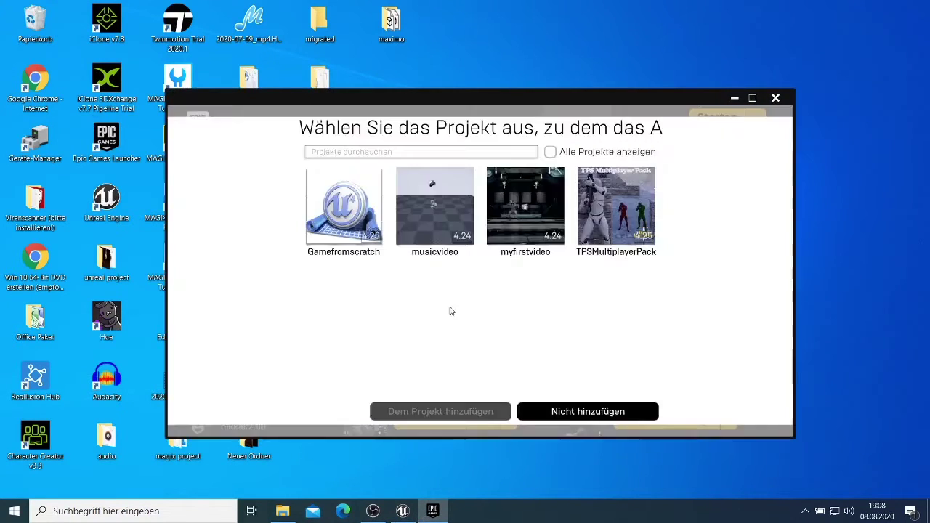
pyautogui.click(344, 211)
pyautogui.click(456, 417)
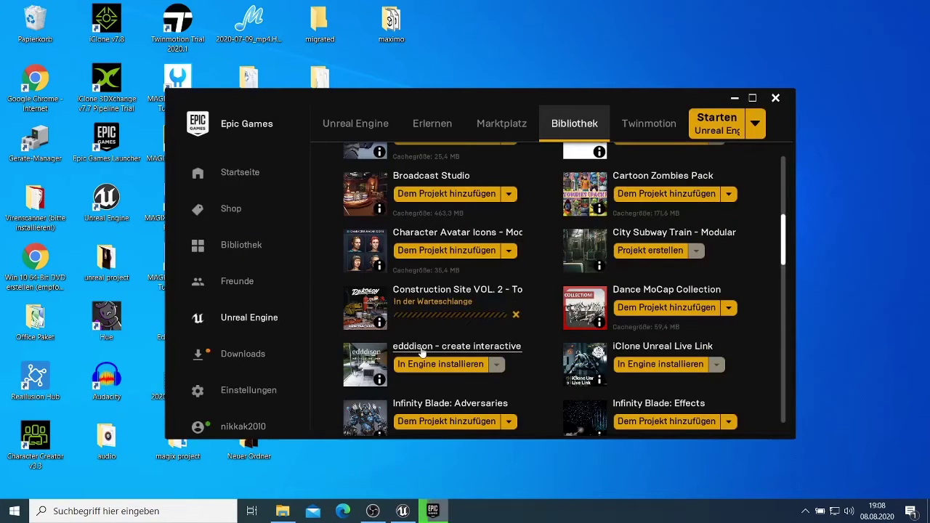
# Look through the asset packs in the launcher library for more content suited to the city scene
pyautogui.scroll(-1, 422, 352)
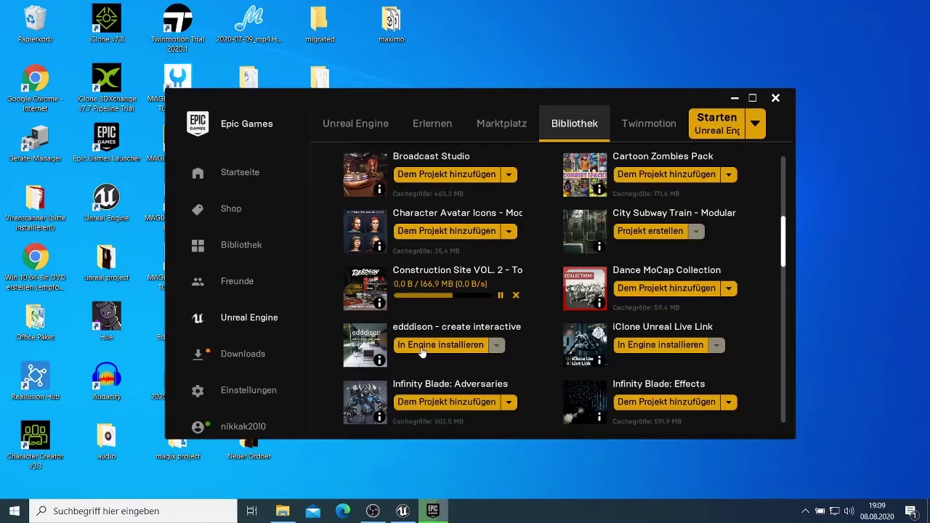
pyautogui.scroll(2, 436, 299)
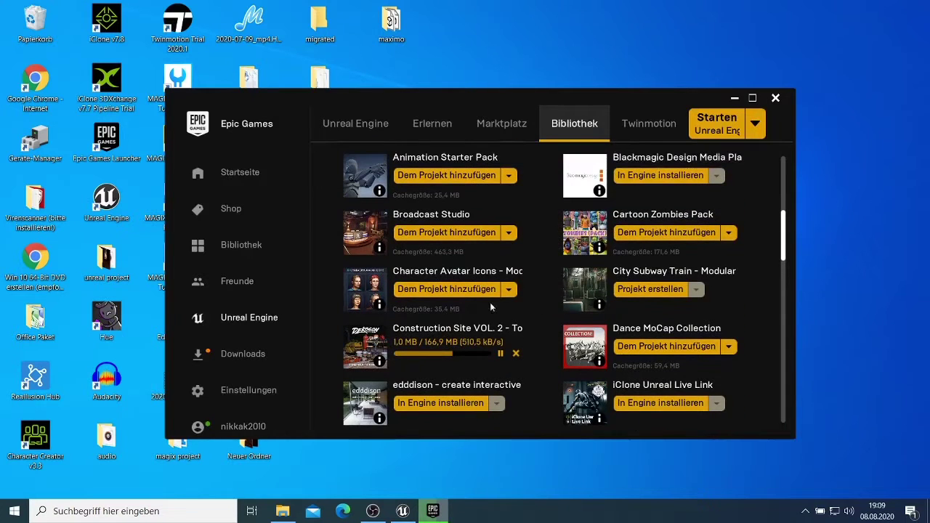
pyautogui.scroll(-2, 565, 258)
pyautogui.scroll(2, 564, 258)
pyautogui.scroll(-1, 565, 258)
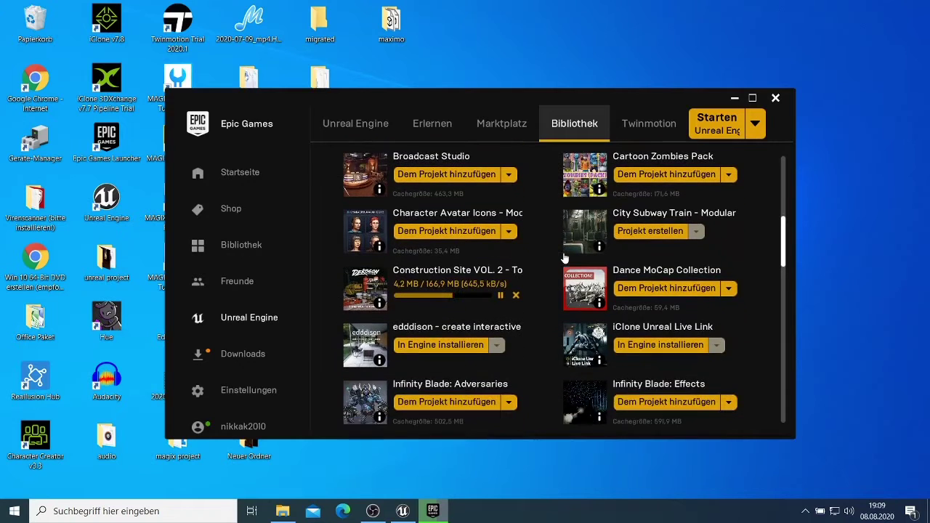
pyautogui.scroll(-5, 654, 247)
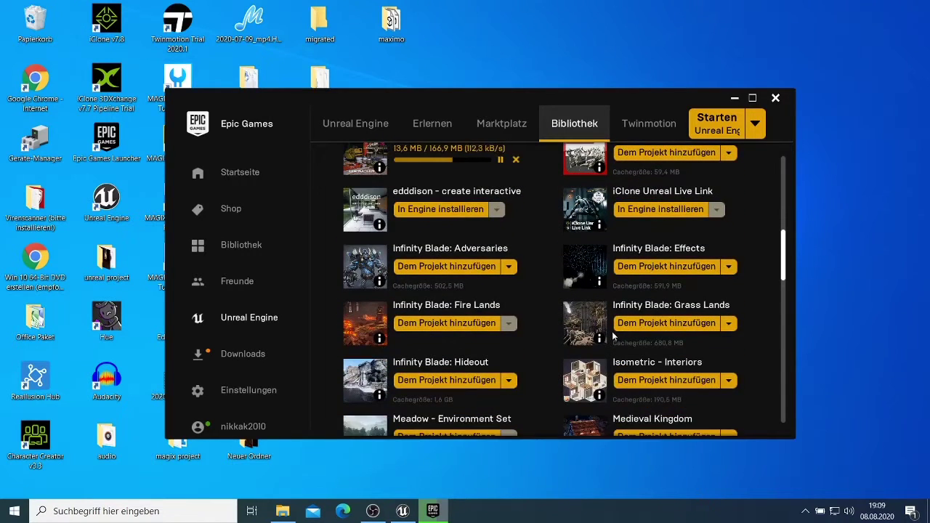
pyautogui.scroll(-3, 611, 332)
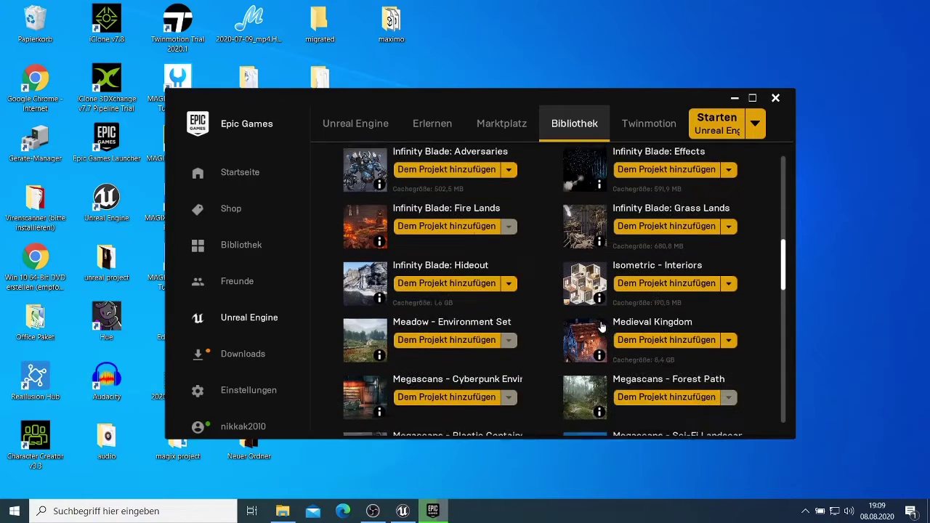
pyautogui.scroll(-3, 602, 327)
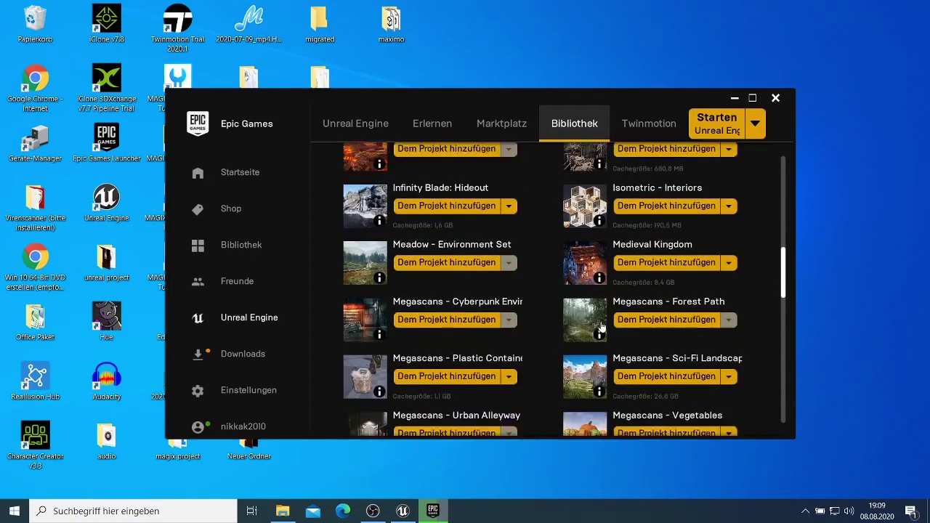
pyautogui.scroll(-3, 594, 327)
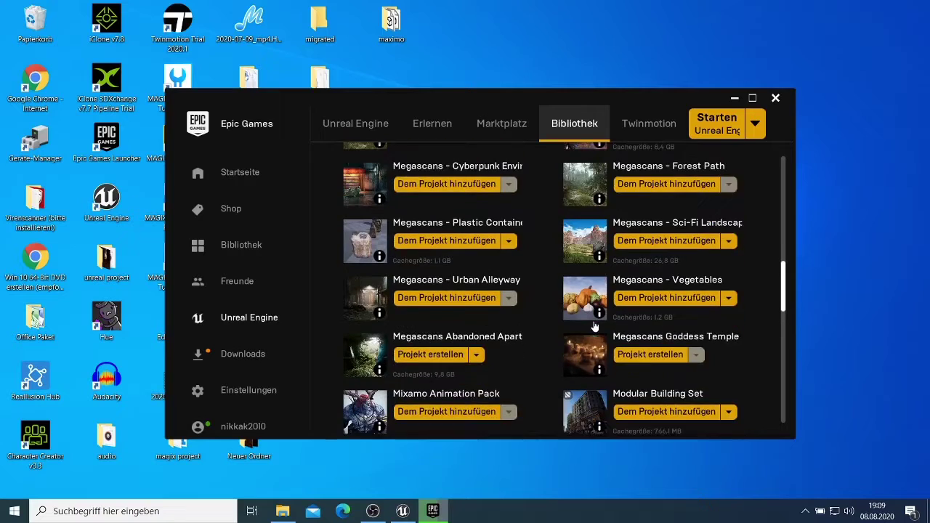
pyautogui.scroll(-6, 593, 325)
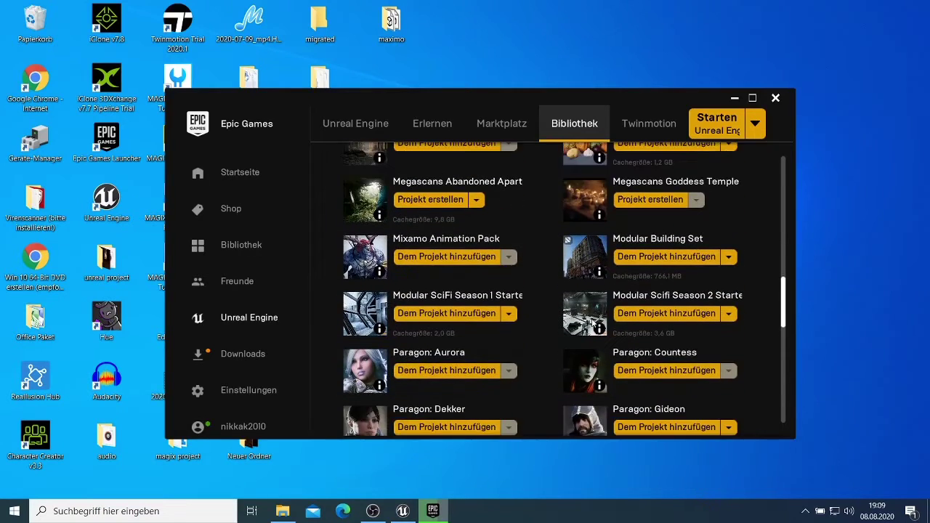
pyautogui.scroll(-8, 593, 327)
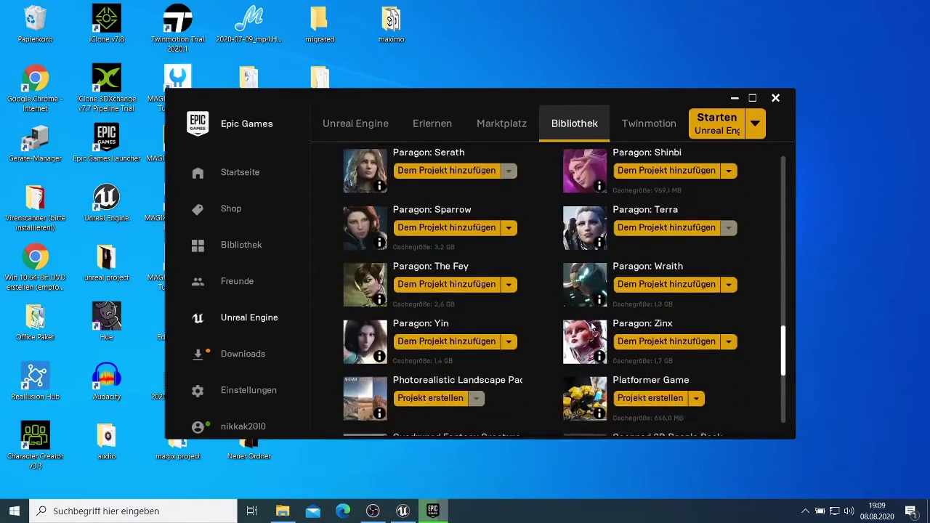
pyautogui.scroll(-3, 592, 327)
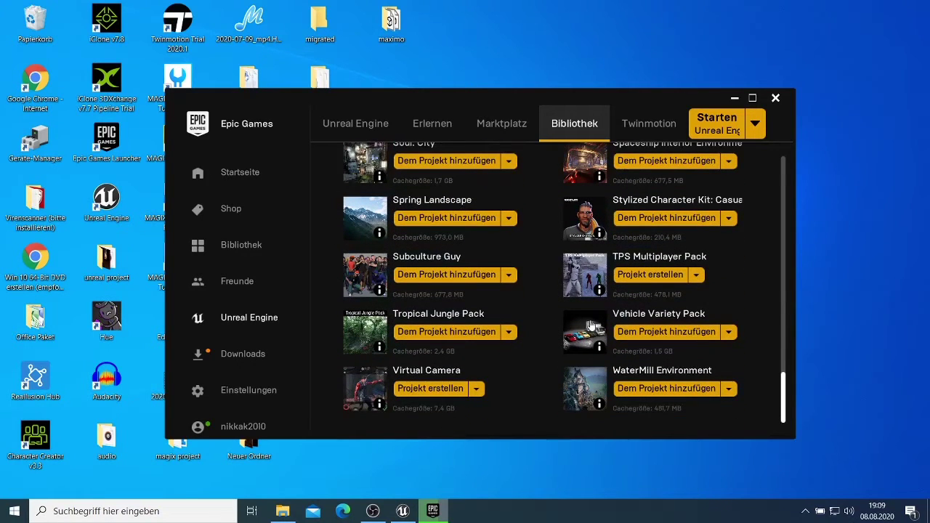
pyautogui.scroll(5, 592, 325)
pyautogui.scroll(8, 595, 331)
pyautogui.scroll(6, 591, 323)
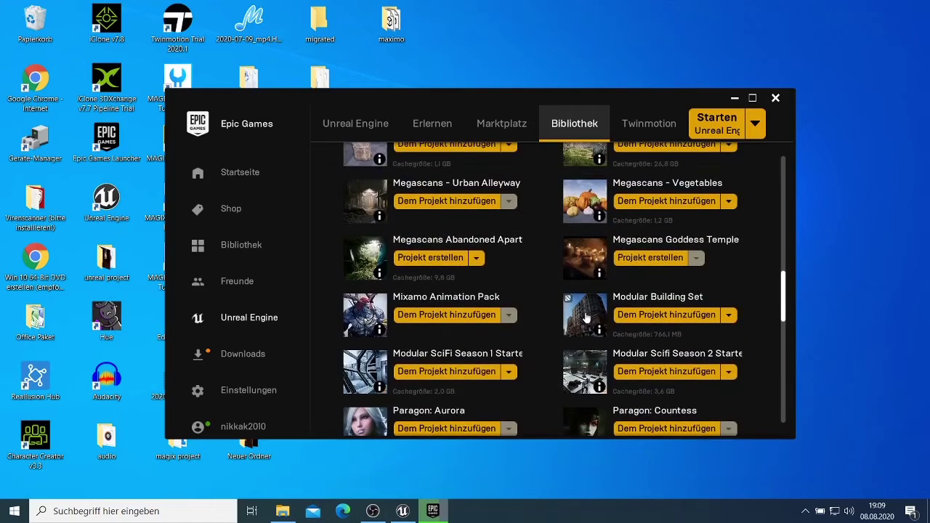
pyautogui.scroll(3, 587, 317)
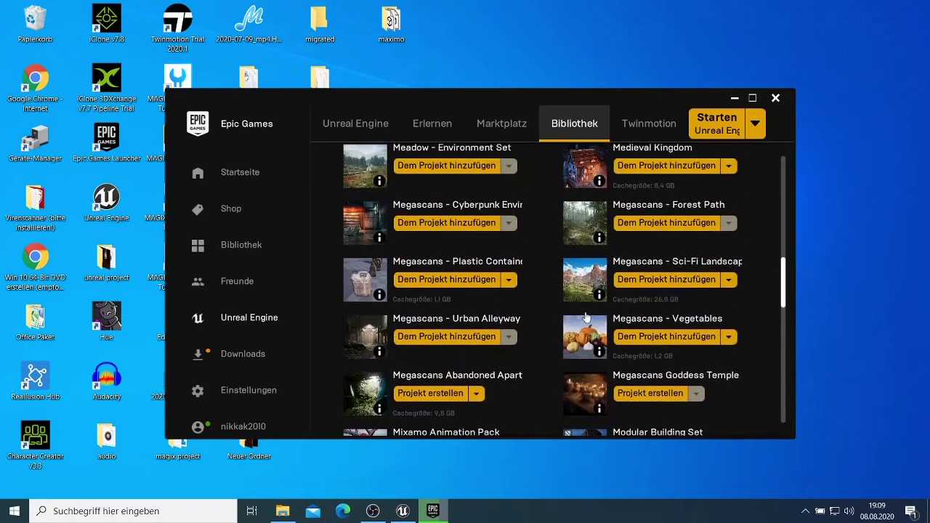
pyautogui.click(443, 302)
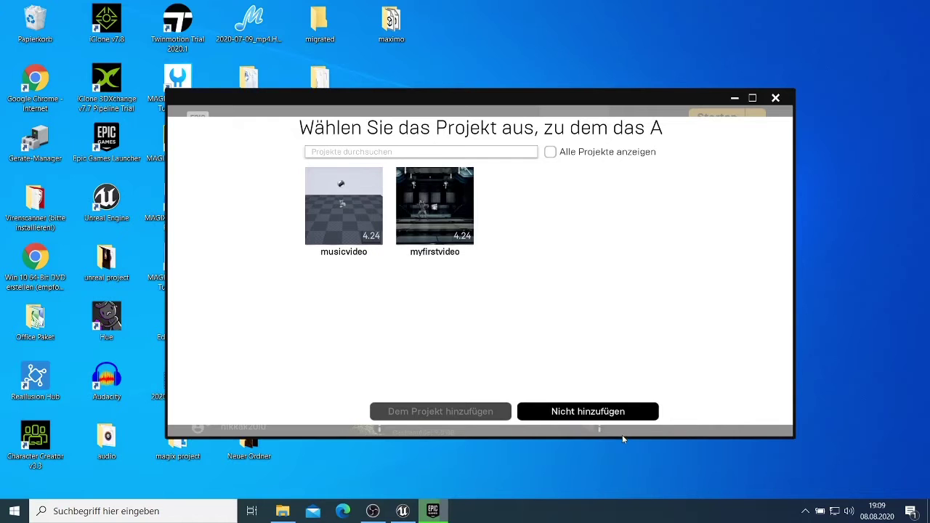
pyautogui.click(618, 413)
pyautogui.scroll(2, 451, 276)
pyautogui.scroll(4, 450, 276)
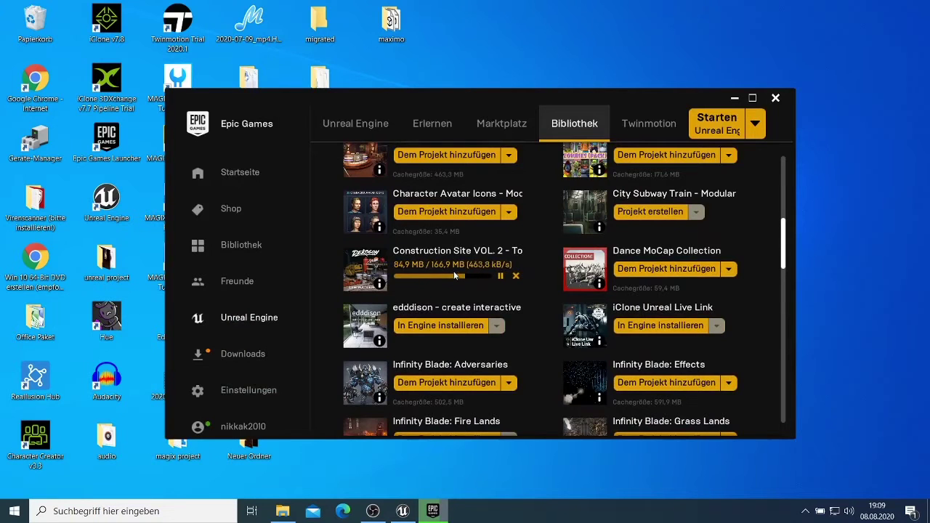
pyautogui.scroll(2, 454, 275)
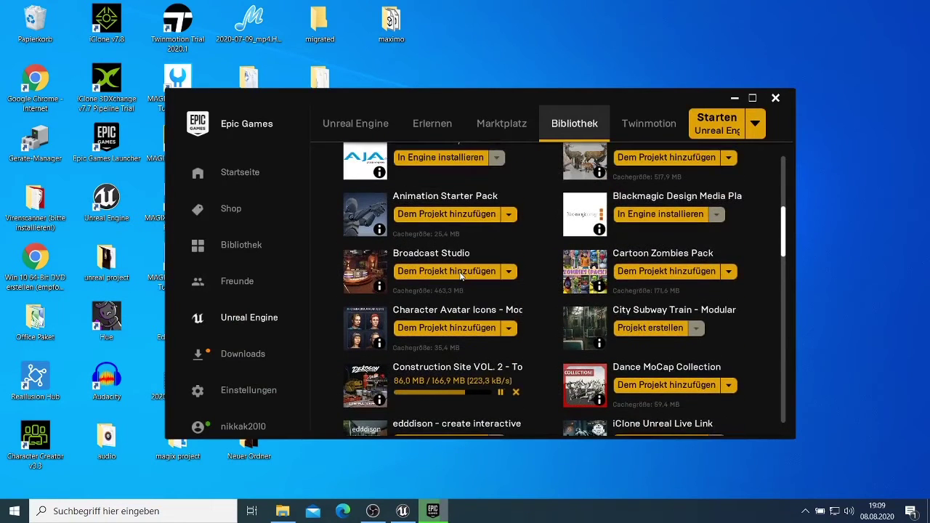
pyautogui.scroll(2, 459, 276)
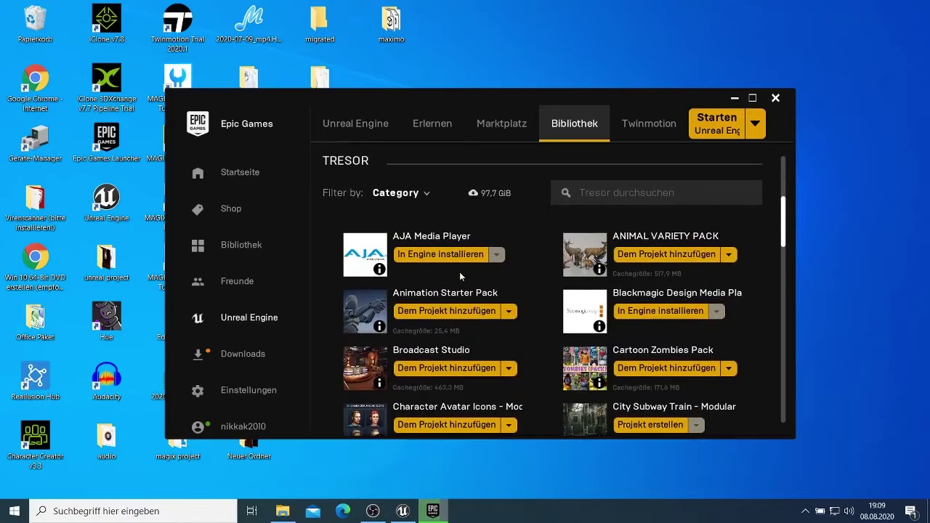
# Open the shopping cart in the Unreal Engine Marketplace and view the home page's Free For The Month section
pyautogui.click(487, 135)
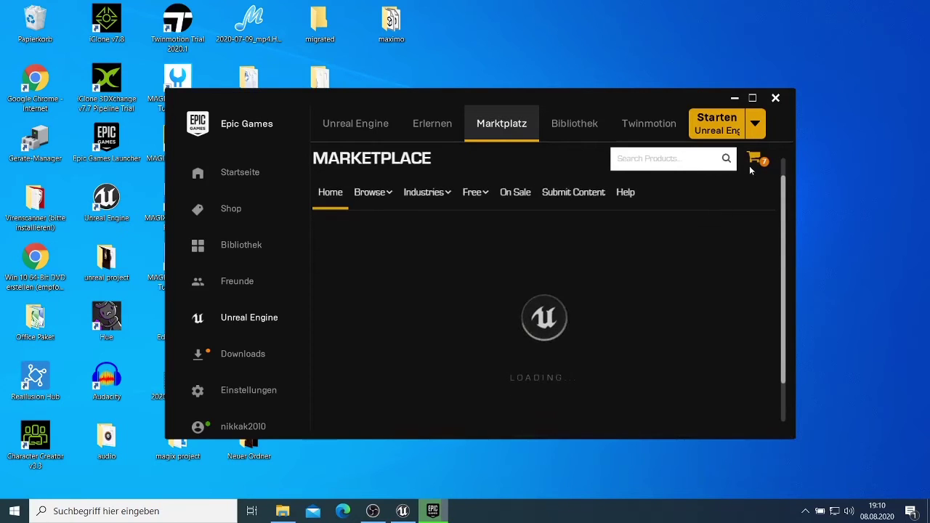
pyautogui.click(754, 164)
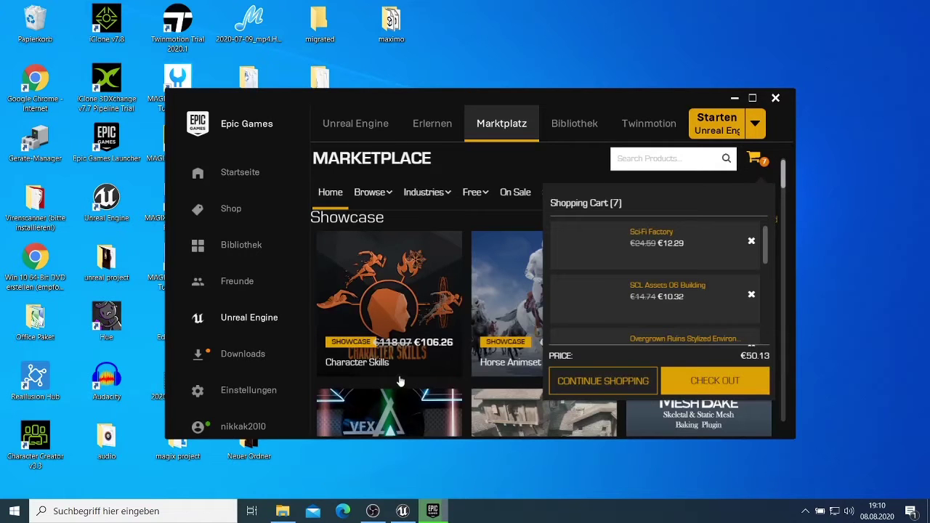
pyautogui.scroll(-1, 426, 357)
pyautogui.scroll(-5, 426, 357)
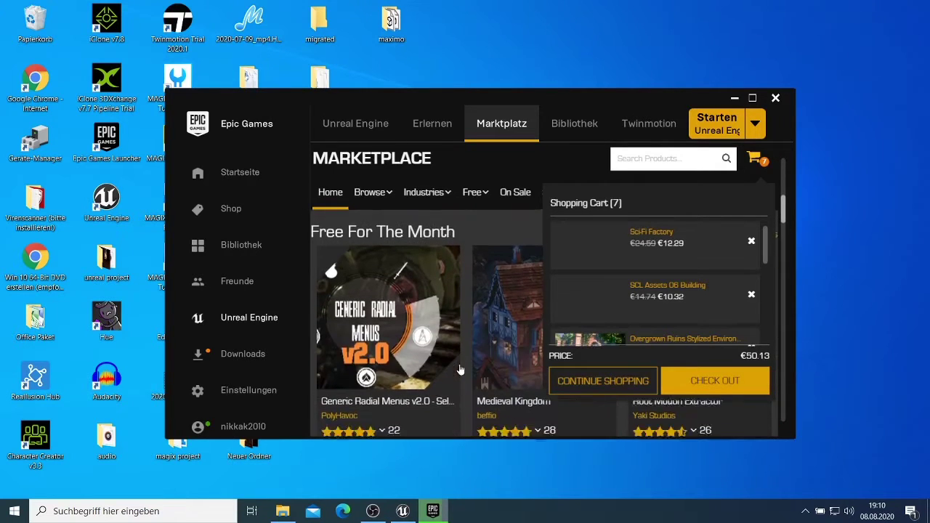
# Open the Truck and Trailers product from Free For The Month, review its details and order it for €0.00
pyautogui.scroll(-1, 459, 369)
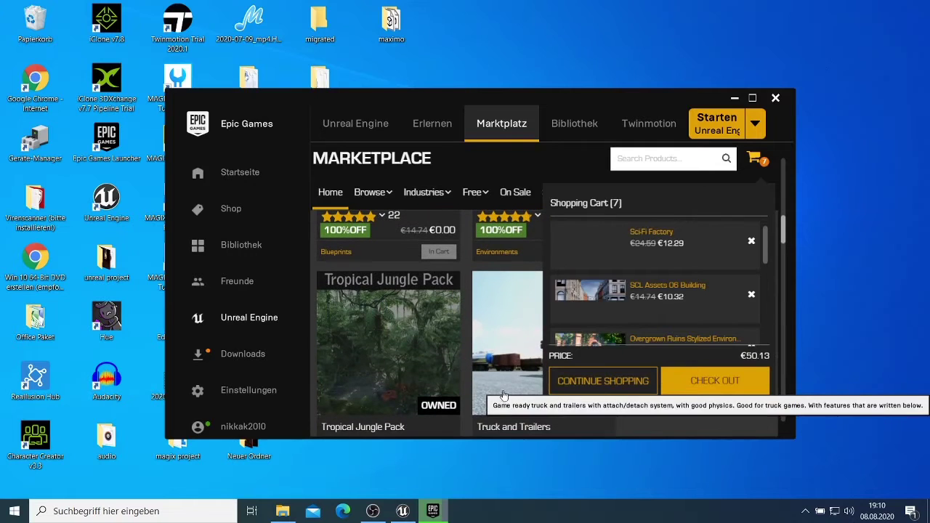
pyautogui.click(528, 380)
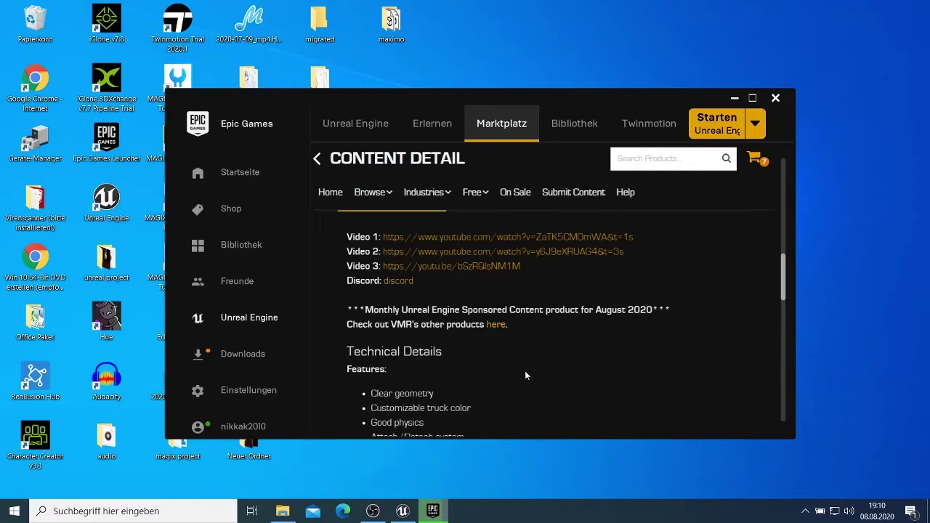
pyautogui.scroll(-3, 508, 327)
pyautogui.scroll(6, 508, 327)
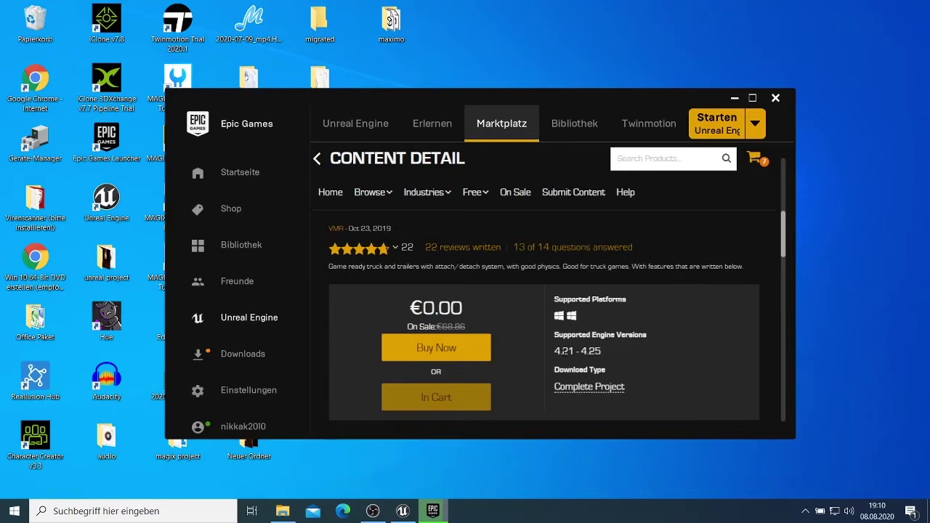
pyautogui.click(472, 350)
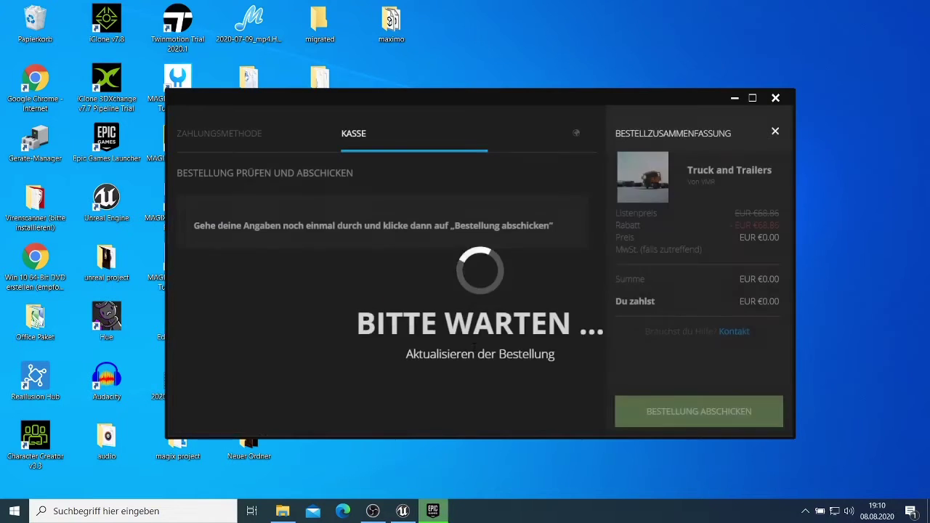
pyautogui.click(652, 410)
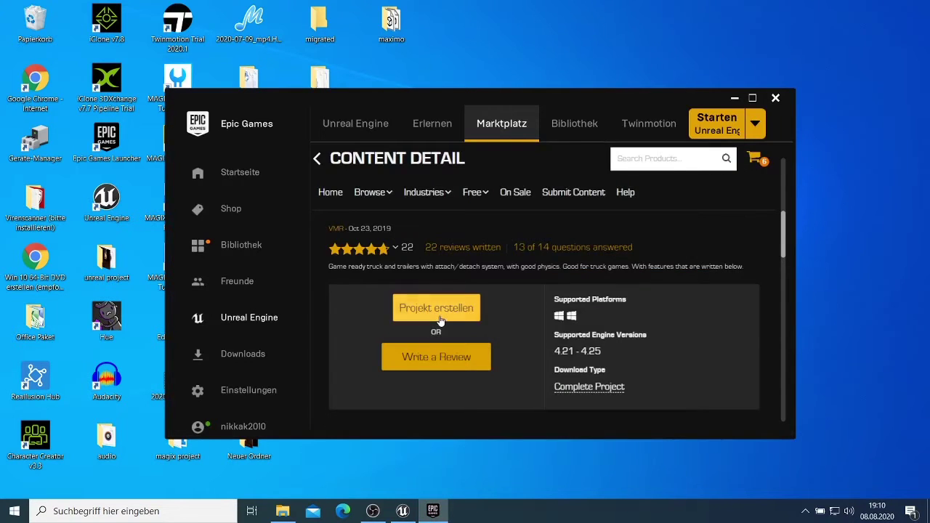
pyautogui.click(438, 318)
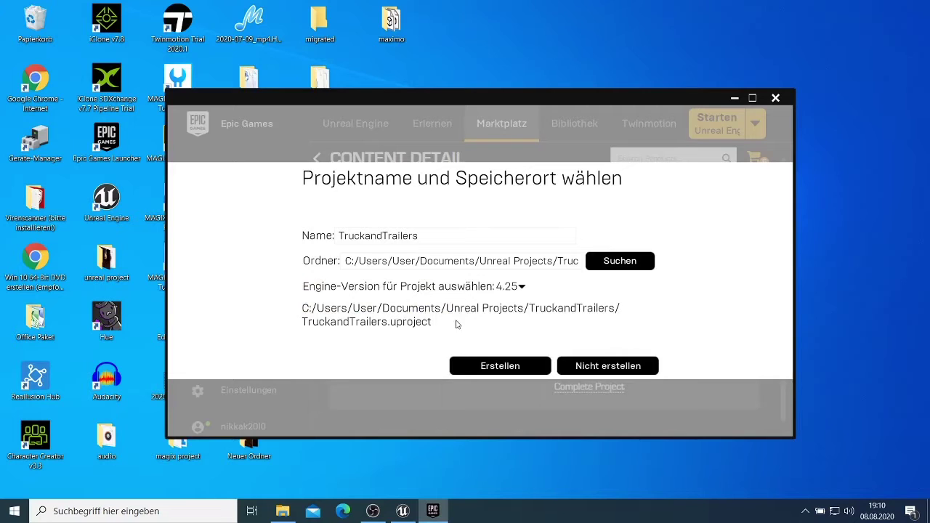
pyautogui.click(620, 365)
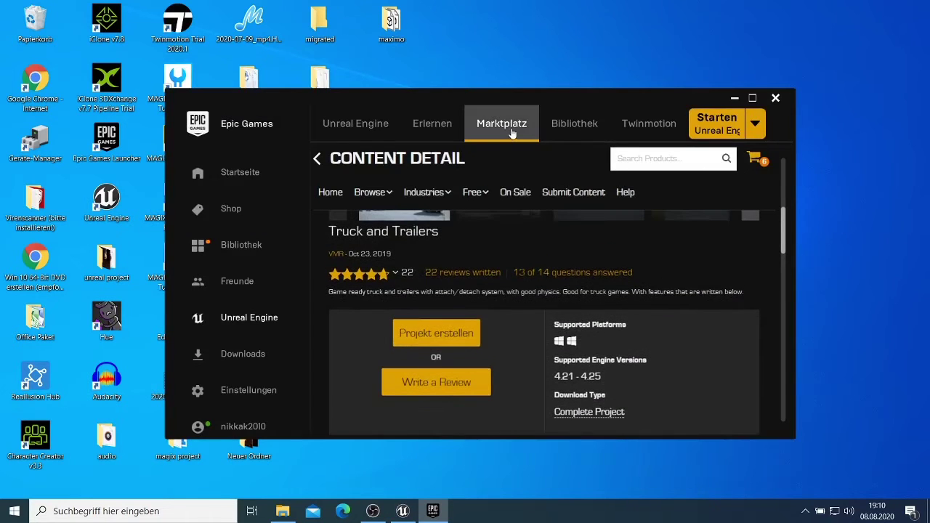
pyautogui.scroll(2, 531, 226)
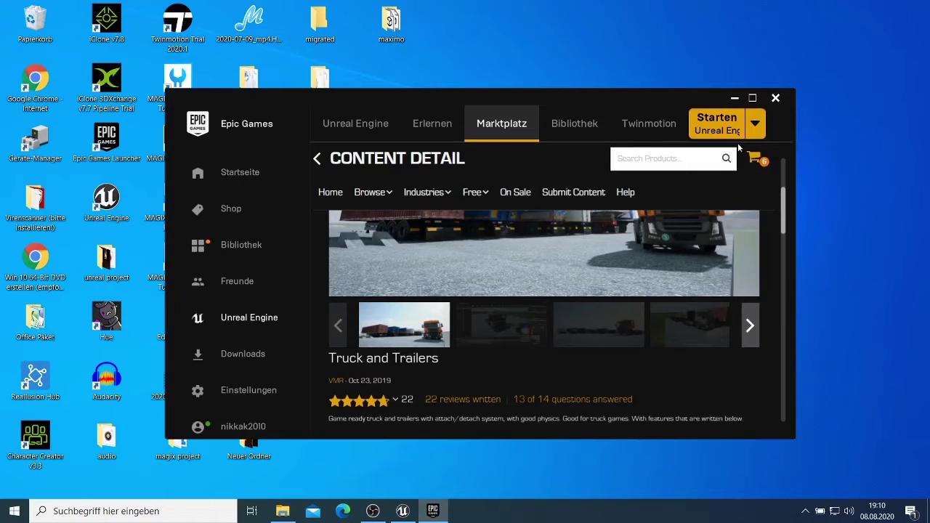
# Add the Infinity Blade: Effects asset pack from the launcher library to the Gamefromscratch project
pyautogui.click(574, 125)
pyautogui.scroll(-5, 436, 379)
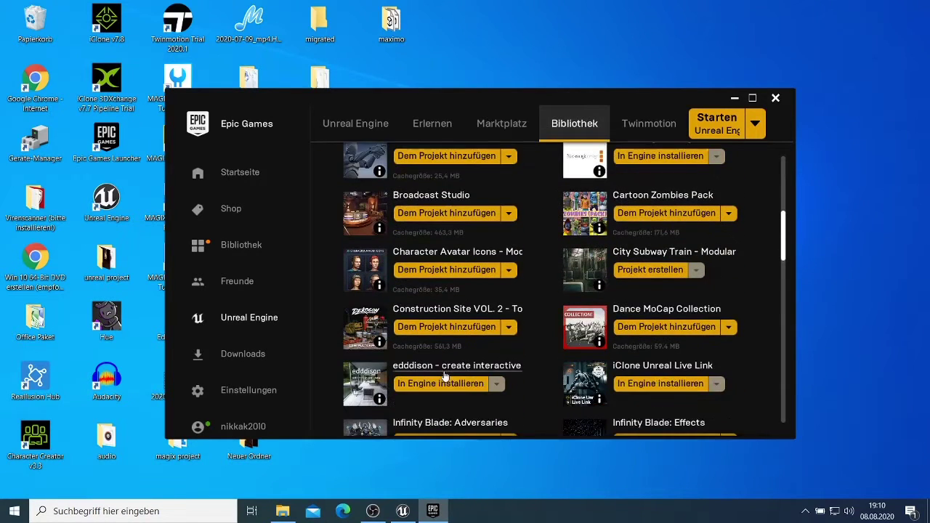
pyautogui.scroll(-3, 531, 317)
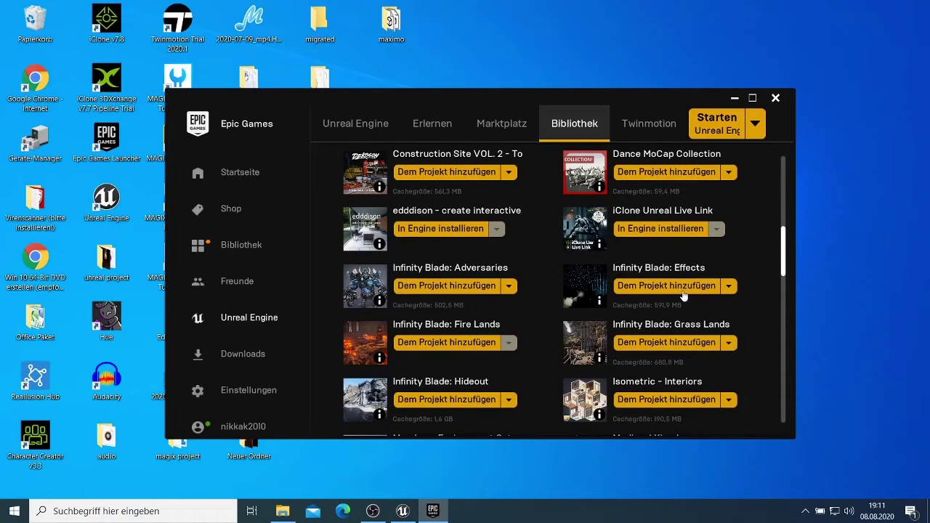
pyautogui.click(681, 291)
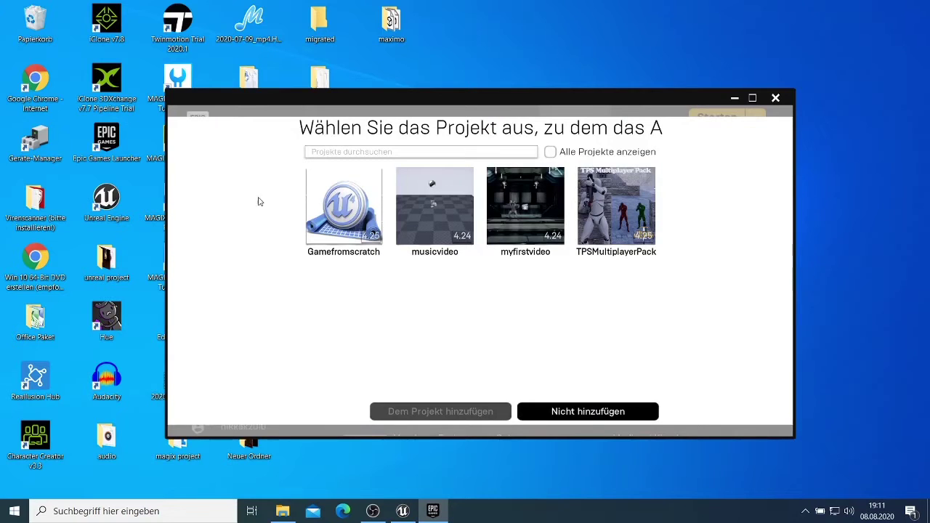
pyautogui.click(310, 205)
pyautogui.click(440, 412)
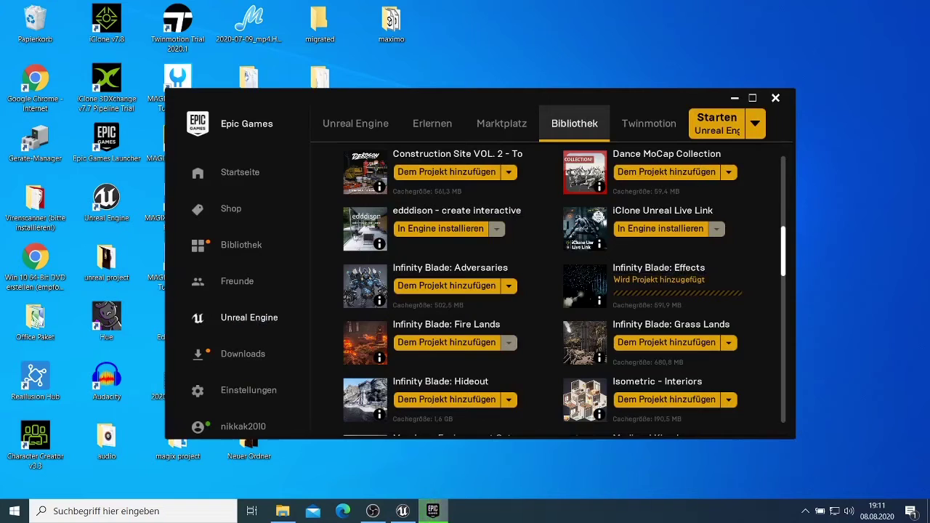
# Switch back to the Unreal Editor and browse the construction meshes in Content/Construction_VOL2/Meshes
pyautogui.click(425, 512)
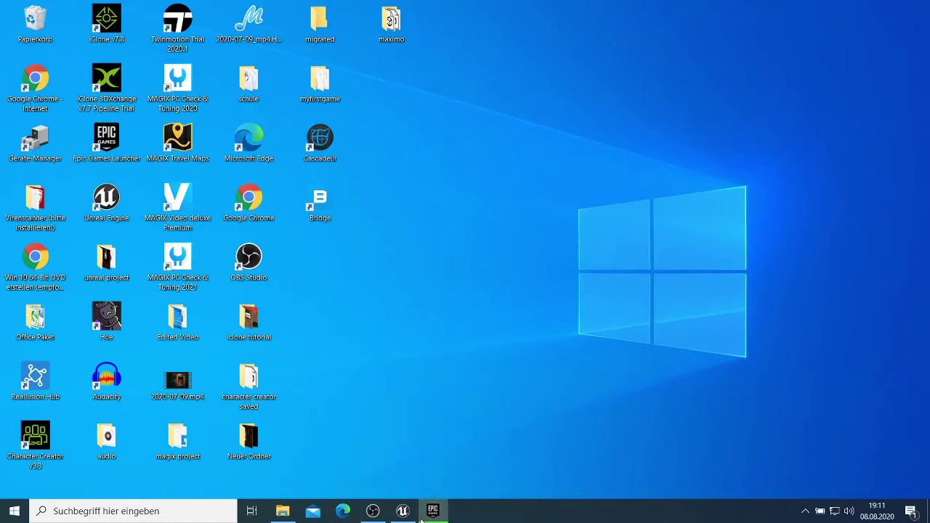
pyautogui.click(403, 511)
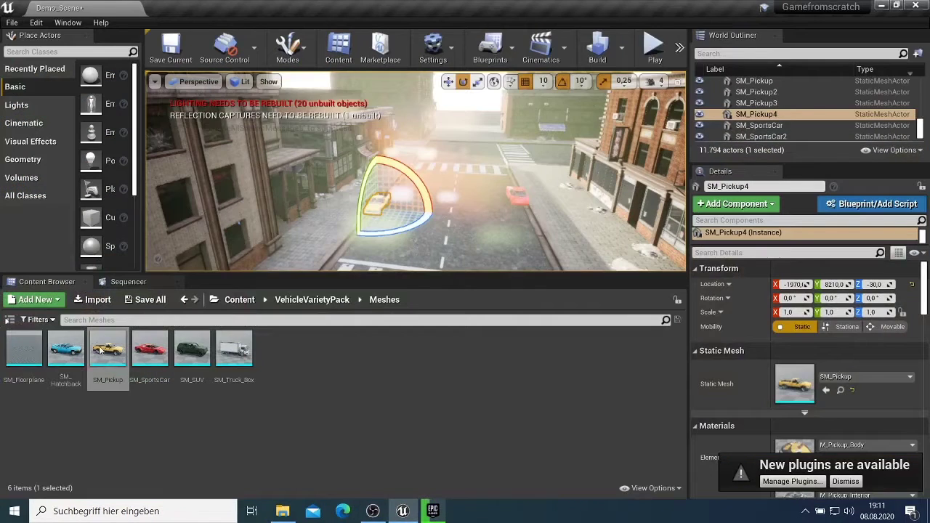
pyautogui.click(185, 301)
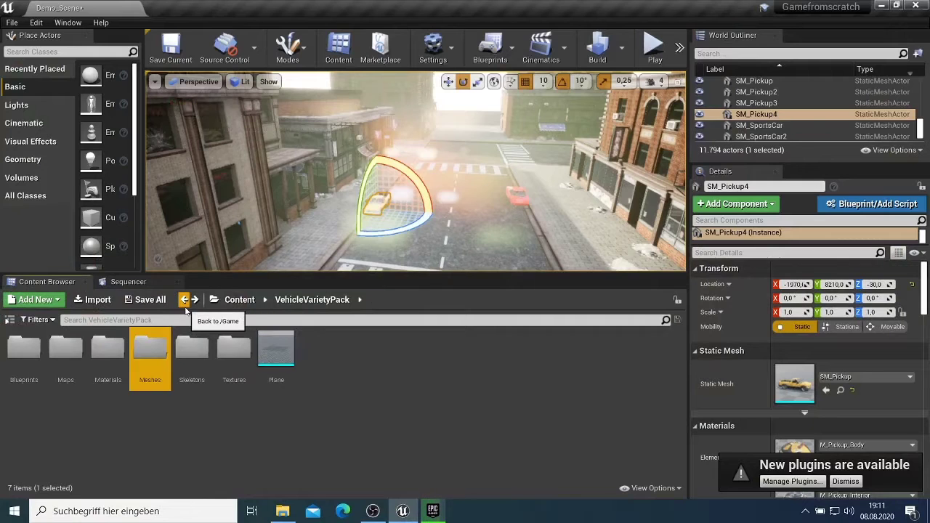
pyautogui.click(184, 301)
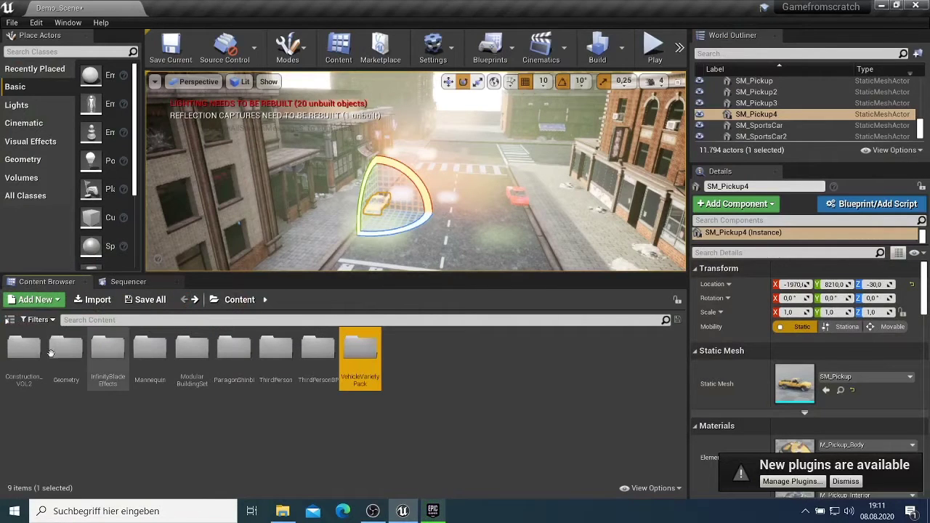
pyautogui.doubleClick(24, 350)
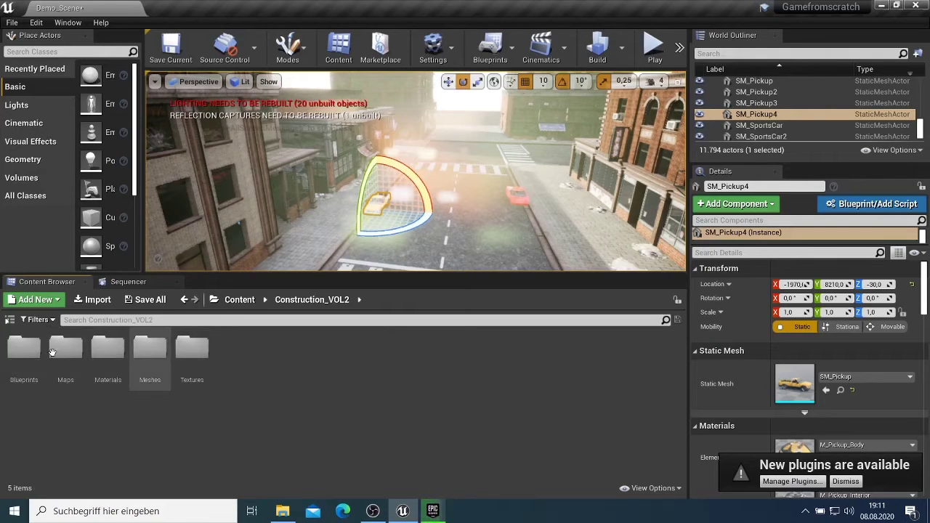
pyautogui.doubleClick(52, 352)
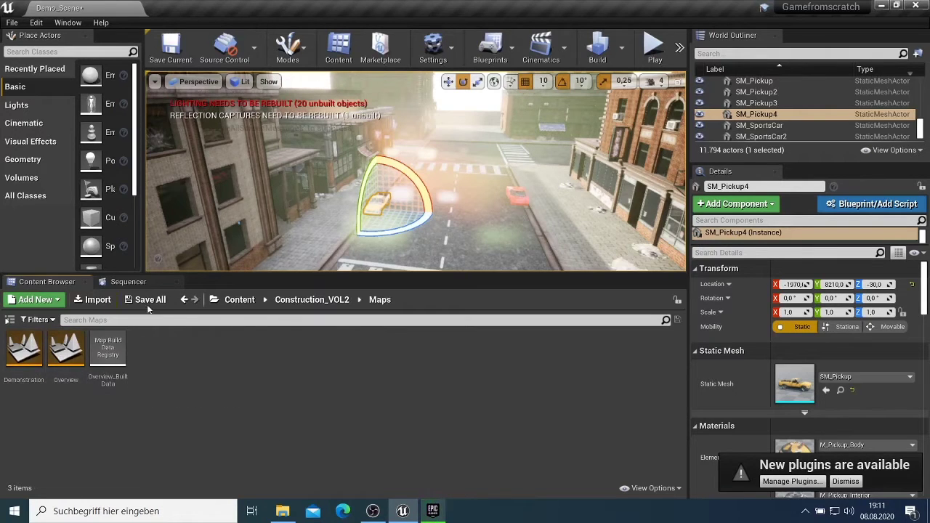
pyautogui.click(184, 299)
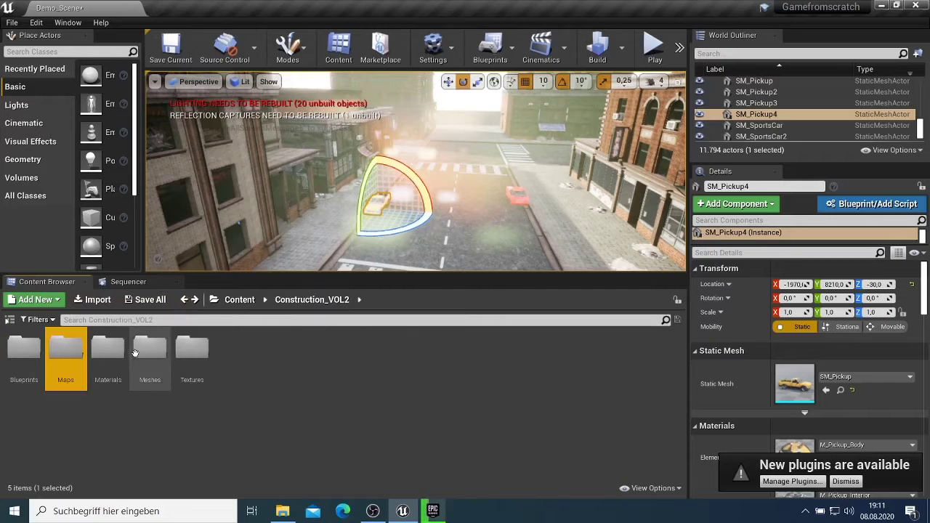
pyautogui.doubleClick(138, 354)
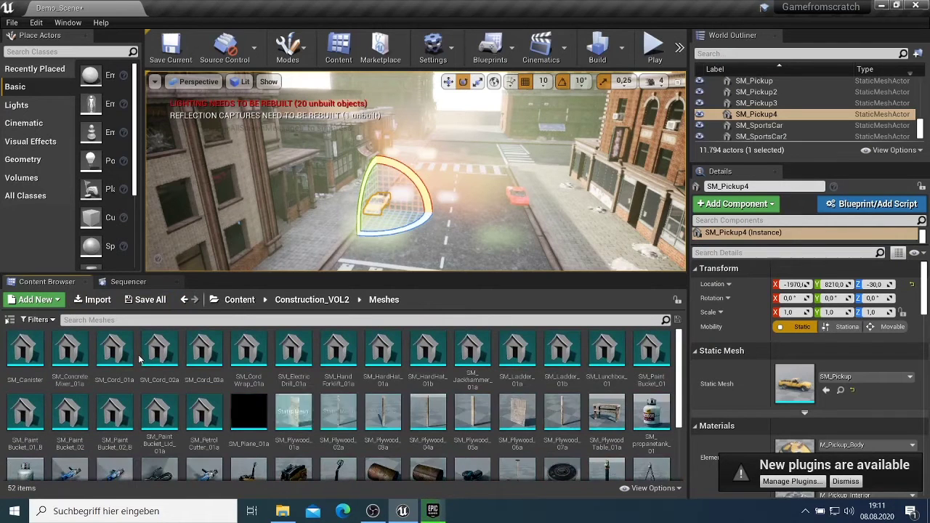
pyautogui.scroll(-1, 240, 407)
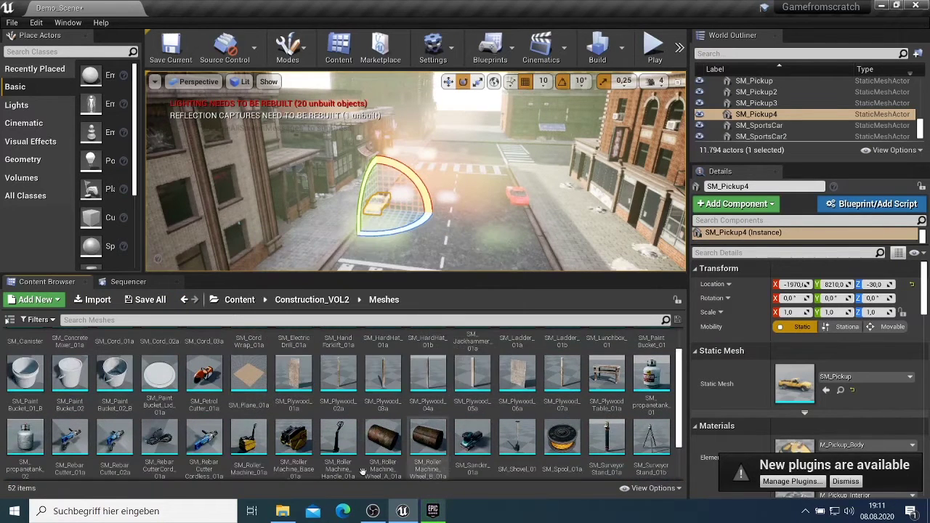
# Place an SM_RollerMachine_Base_01a beside the street at about X -1580, Y 6710, Z 10 and select it
pyautogui.click(303, 440)
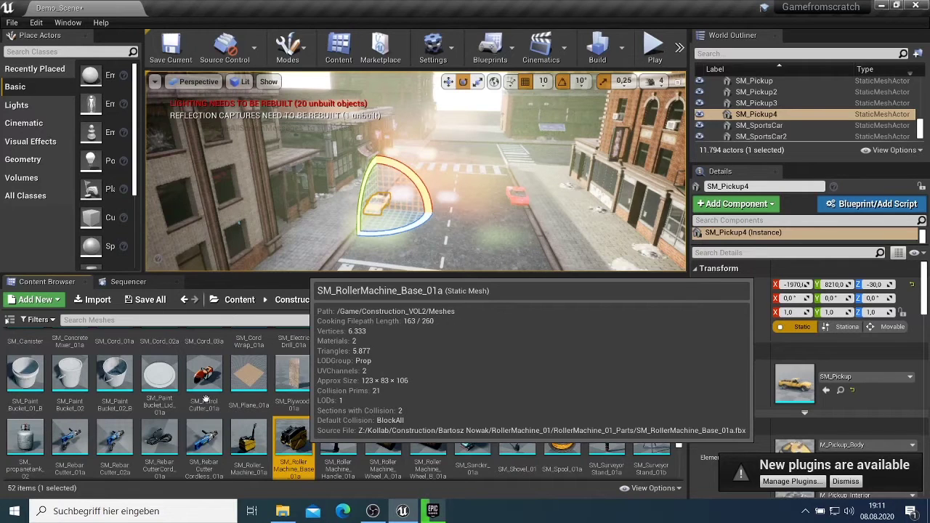
pyautogui.moveTo(208, 400); pyautogui.dragTo(571, 262)
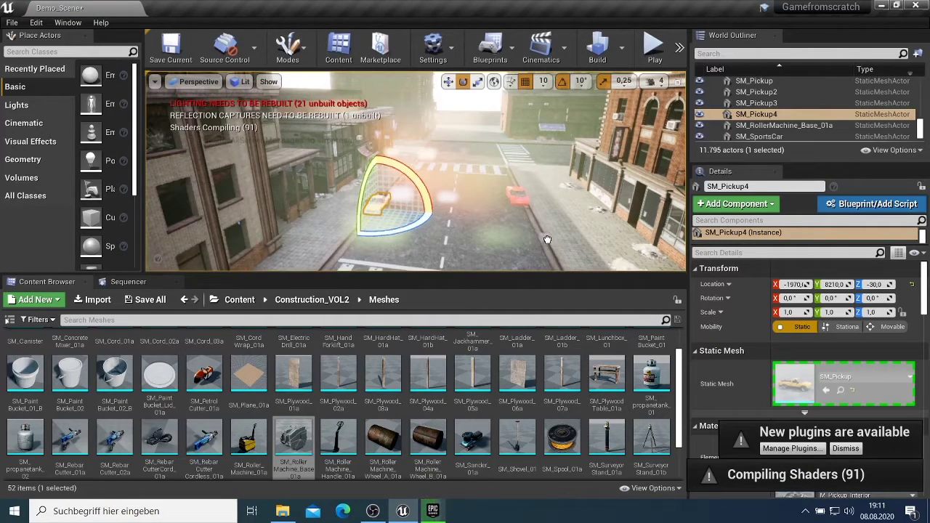
pyautogui.click(547, 240)
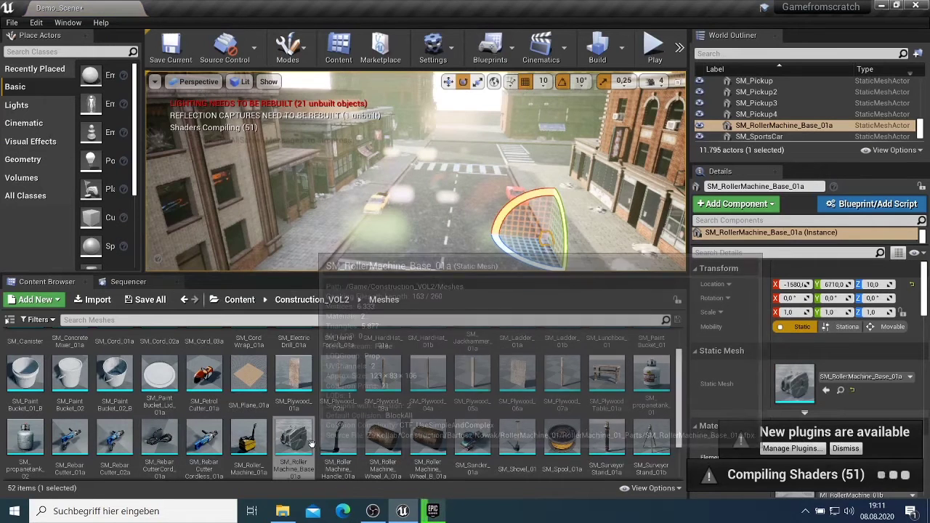
# Place an SM_Roller_Machine_01a on the sidewalk at about X -1940, Y 6350, Z 10, rotated -10° about Z
pyautogui.moveTo(248, 440); pyautogui.dragTo(568, 252)
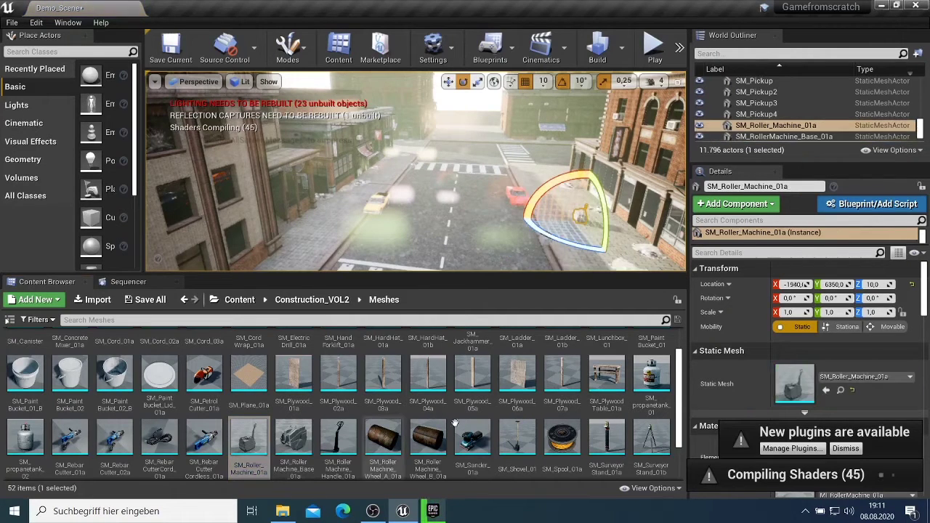
pyautogui.scroll(-2, 515, 182)
pyautogui.moveTo(522, 228); pyautogui.dragTo(377, 235)
pyautogui.moveTo(441, 233); pyautogui.dragTo(500, 232, button='right')
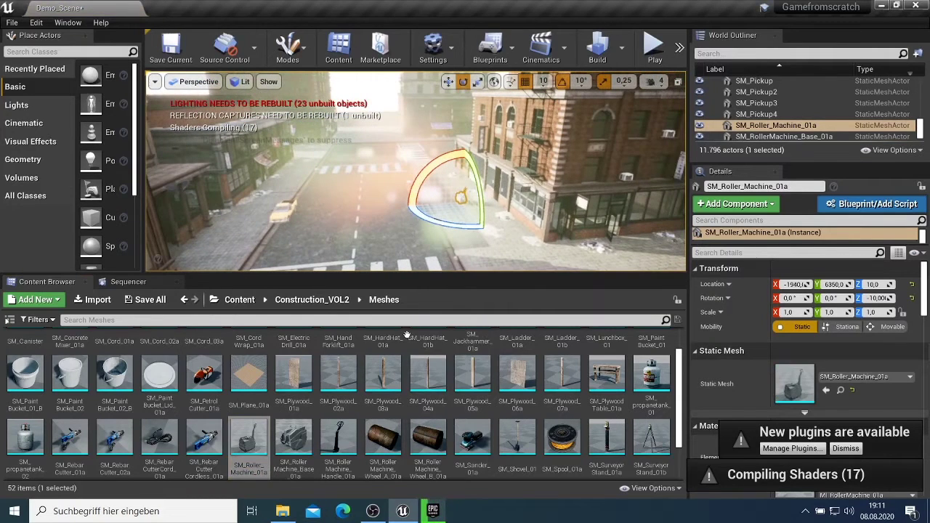
# Place two SM_PaintBucket_01_B meshes and one SM_PaintBucket_02 along the sidewalk, the latter at about X -750, Y 5580, Z 10
pyautogui.click(28, 376)
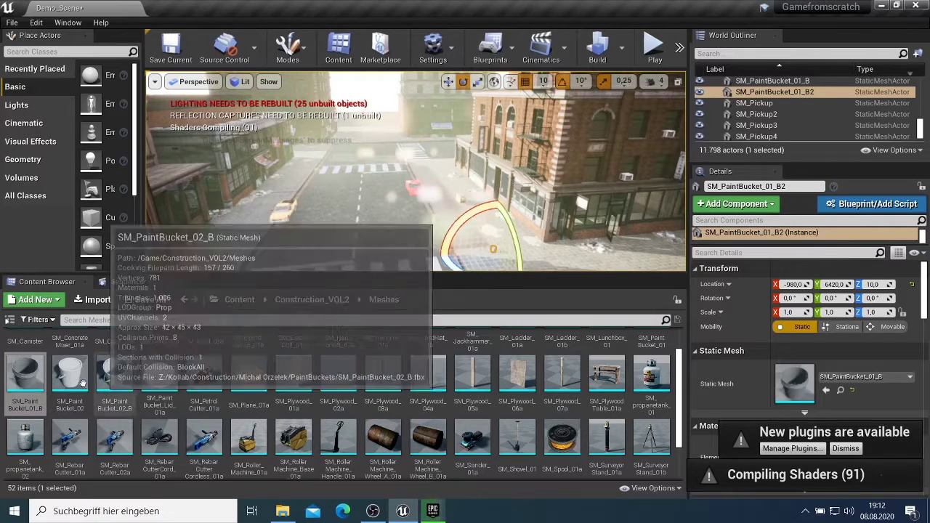
pyautogui.moveTo(73, 378)
pyautogui.mouseDown()
pyautogui.moveTo(558, 265)
pyautogui.moveTo(618, 261)
pyautogui.mouseUp()
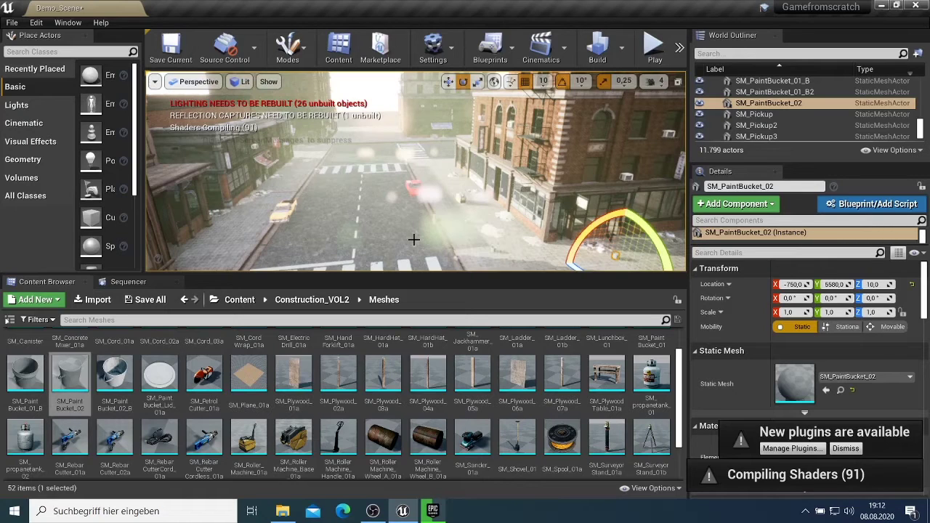
# Place an SM_PaintBucket_Lid_01a by the corner building at about X 1770, Y 5440, Z 10, and add an SM_PetrolCutter_01a to the street
pyautogui.moveTo(441, 516)
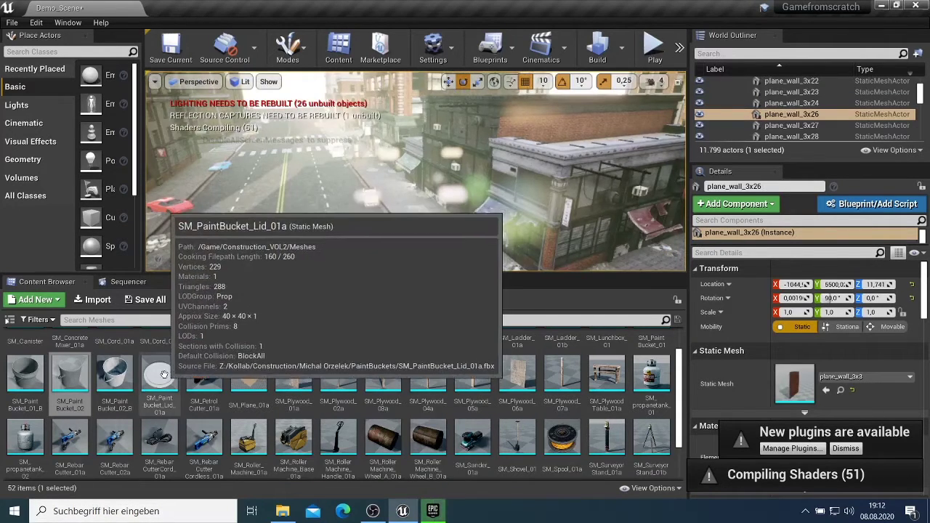
pyautogui.moveTo(160, 374); pyautogui.dragTo(443, 218)
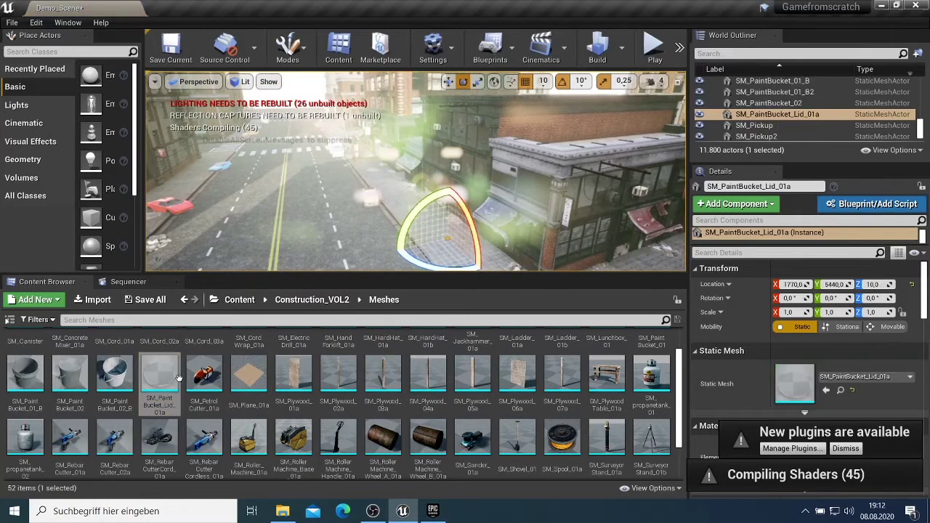
pyautogui.click(201, 379)
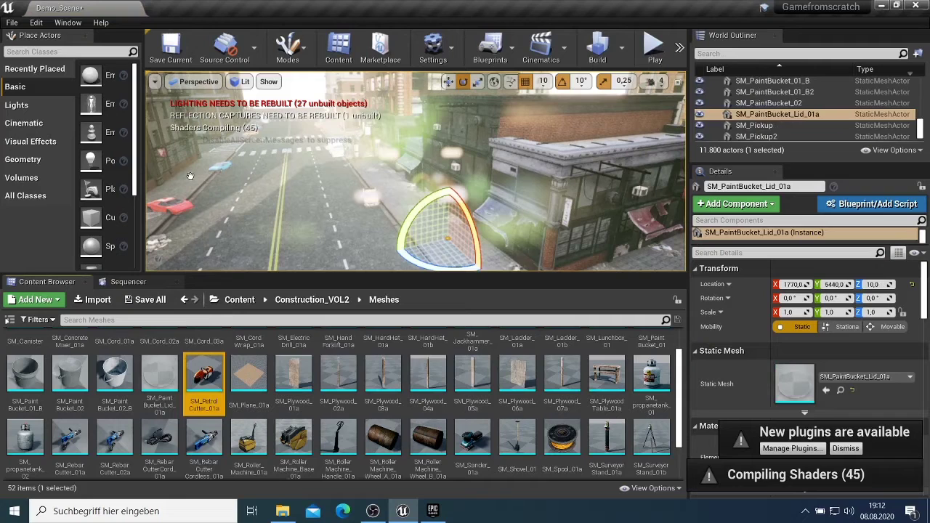
# Place SM_PetrolCutter_01a on the sidewalk beside the red car and SM_PlywoodTable_01a on the opposite sidewalk
pyautogui.moveTo(190, 176)
pyautogui.mouseDown()
pyautogui.moveTo(209, 296)
pyautogui.moveTo(177, 292)
pyautogui.moveTo(205, 175)
pyautogui.moveTo(188, 182)
pyautogui.mouseUp()
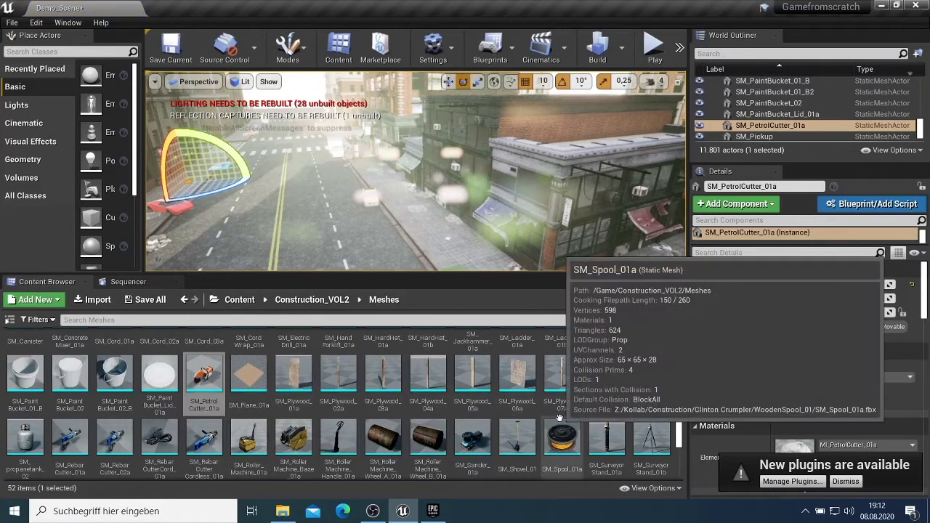
pyautogui.click(617, 388)
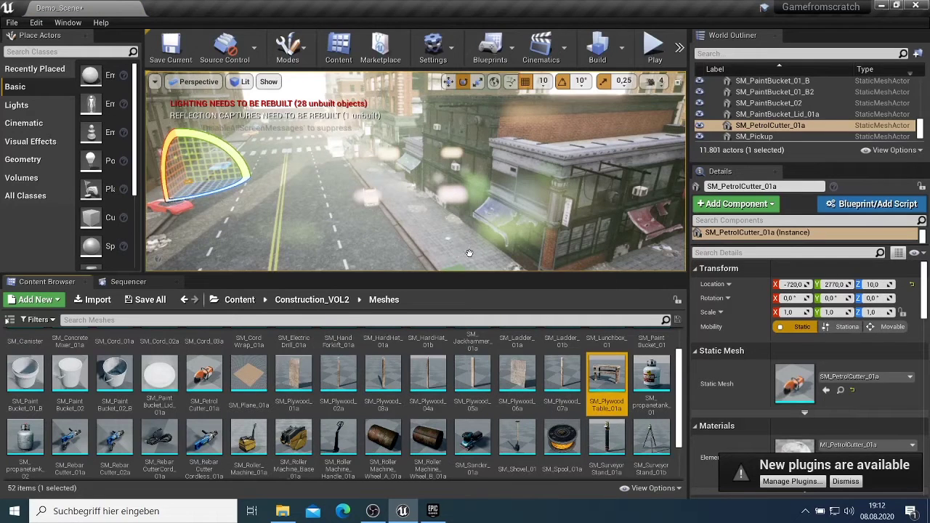
pyautogui.moveTo(469, 253)
pyautogui.mouseDown()
pyautogui.moveTo(488, 262)
pyautogui.moveTo(476, 254)
pyautogui.mouseUp()
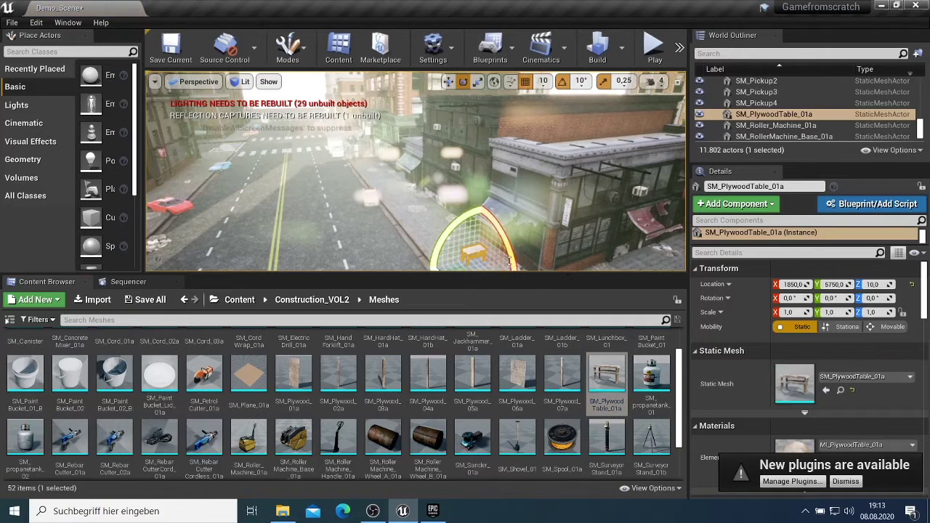
# Place SM_Spool_01a on the sidewalk beside the light blue car and SM_propanetank_01 on the sidewalk across the street
pyautogui.moveTo(416, 172); pyautogui.dragTo(561, 171, button='right')
pyautogui.moveTo(316, 260); pyautogui.dragTo(236, 263, button='right')
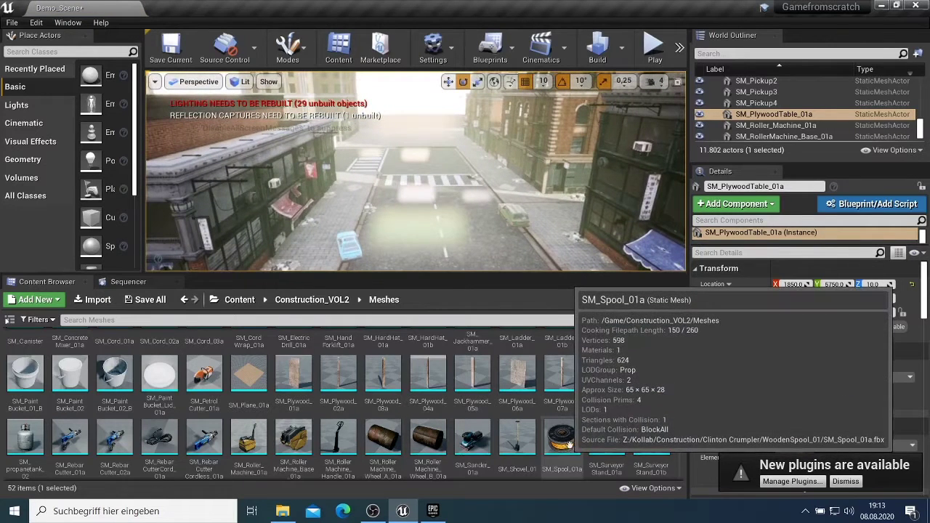
pyautogui.moveTo(318, 221); pyautogui.dragTo(319, 223)
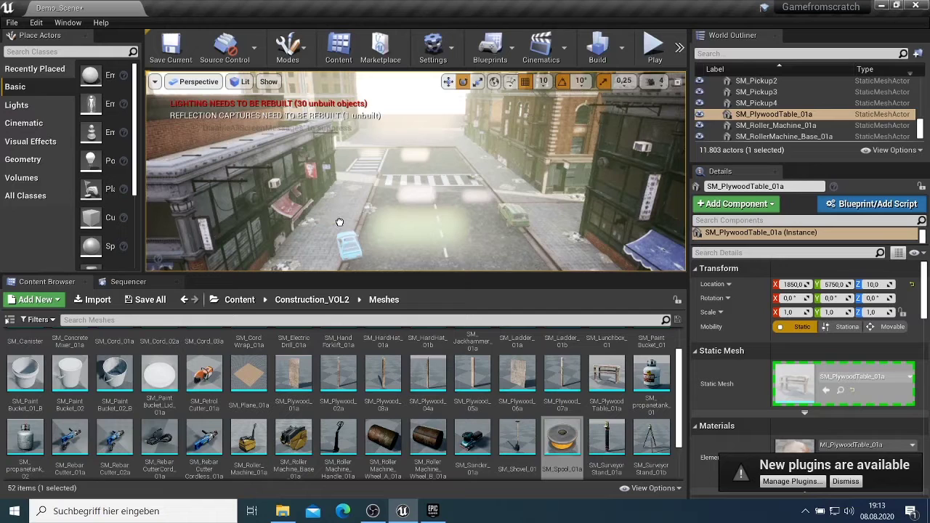
pyautogui.moveTo(339, 222); pyautogui.dragTo(339, 223)
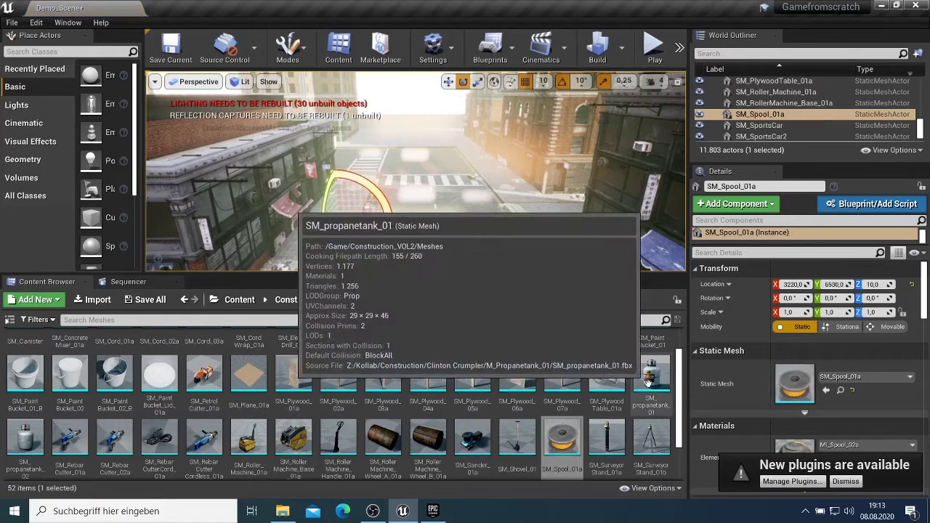
pyautogui.moveTo(649, 383); pyautogui.dragTo(560, 242)
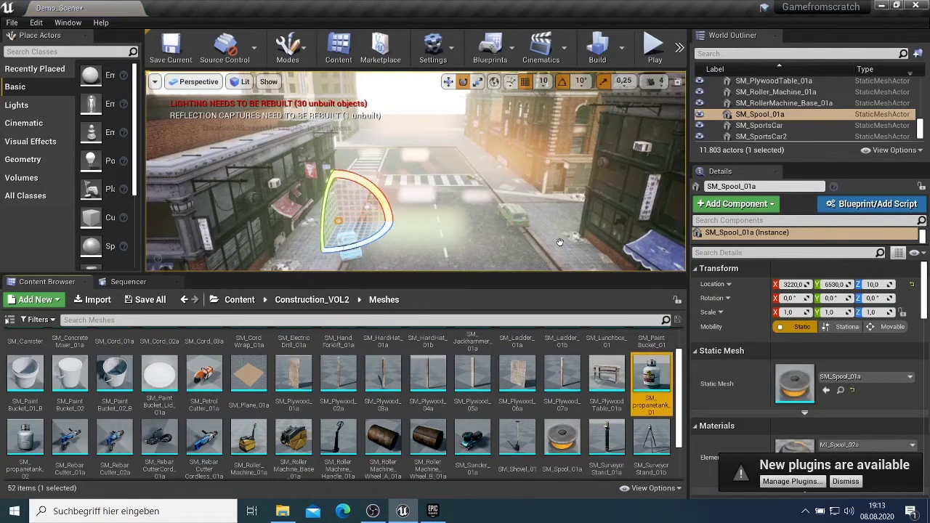
pyautogui.moveTo(560, 242); pyautogui.dragTo(561, 242)
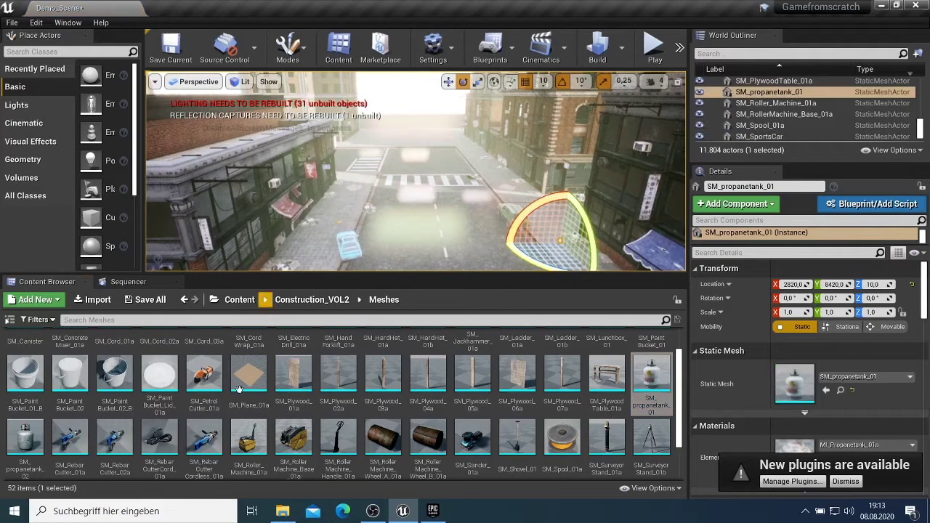
# Place SM_WheelBarrel_01a beside the light blue car, SM_WheelBarrel_01b on the opposite sidewalk and SM_WheelBarrel_Base_01a nearer the intersection
pyautogui.scroll(-2, 211, 404)
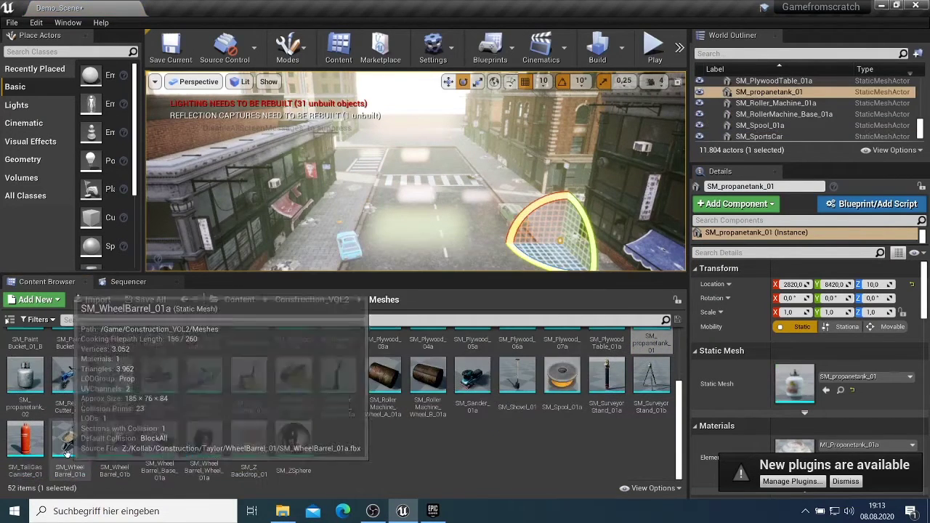
pyautogui.click(70, 441)
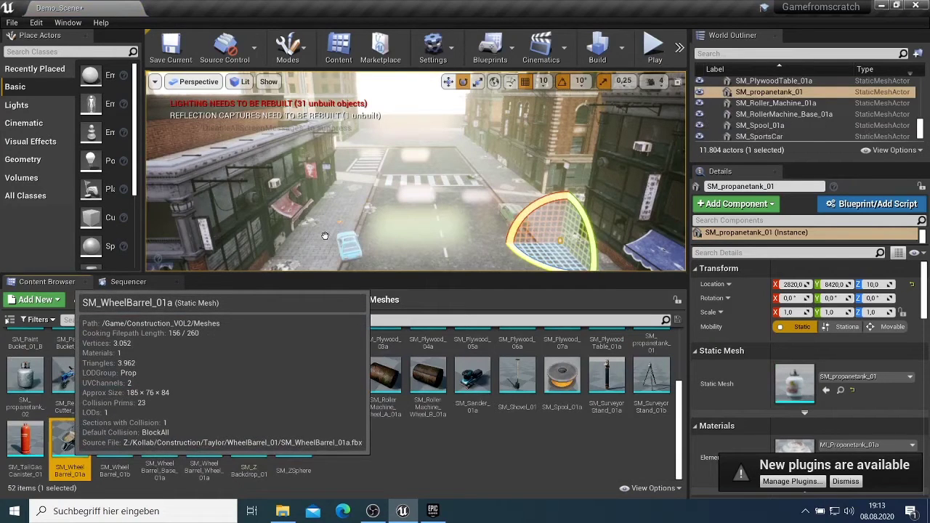
pyautogui.moveTo(69, 441); pyautogui.dragTo(317, 255)
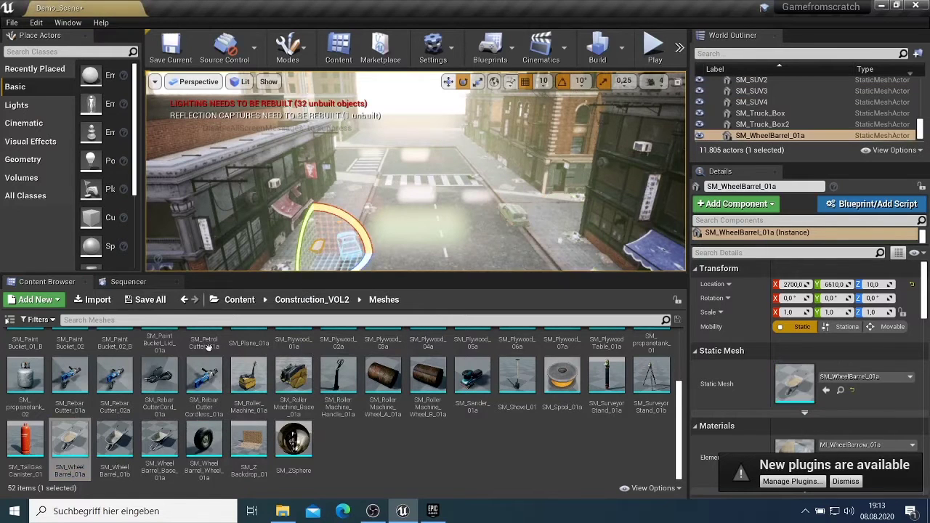
pyautogui.moveTo(115, 441); pyautogui.dragTo(567, 262)
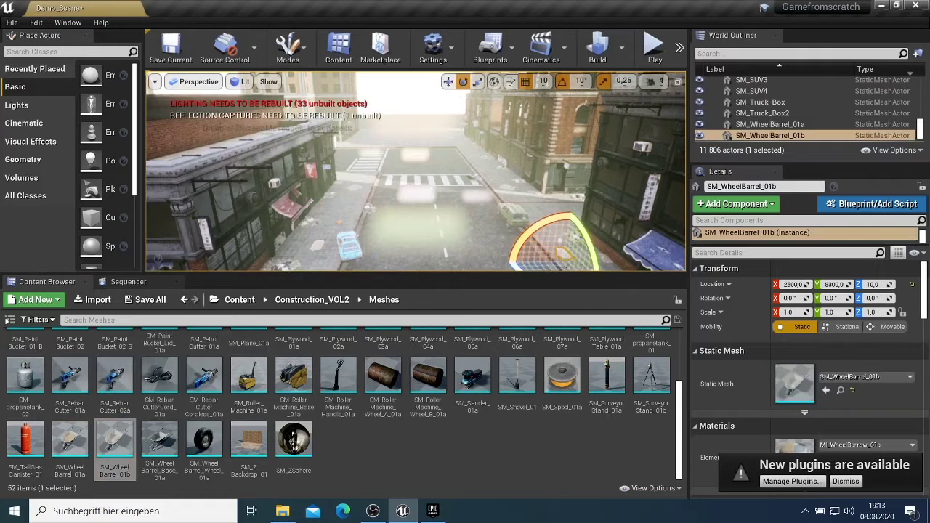
pyautogui.click(541, 255)
pyautogui.moveTo(168, 442); pyautogui.dragTo(363, 191)
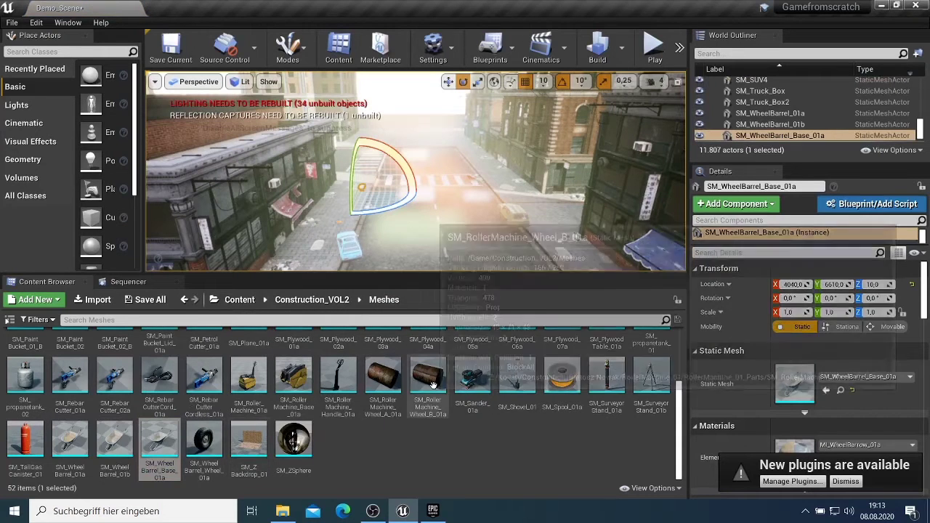
# Place SM_RollerMachine_Wheel_B_01a and SM_Sander_01a at opposite ends of the crosswalk at the intersection
pyautogui.moveTo(428, 378); pyautogui.dragTo(481, 180)
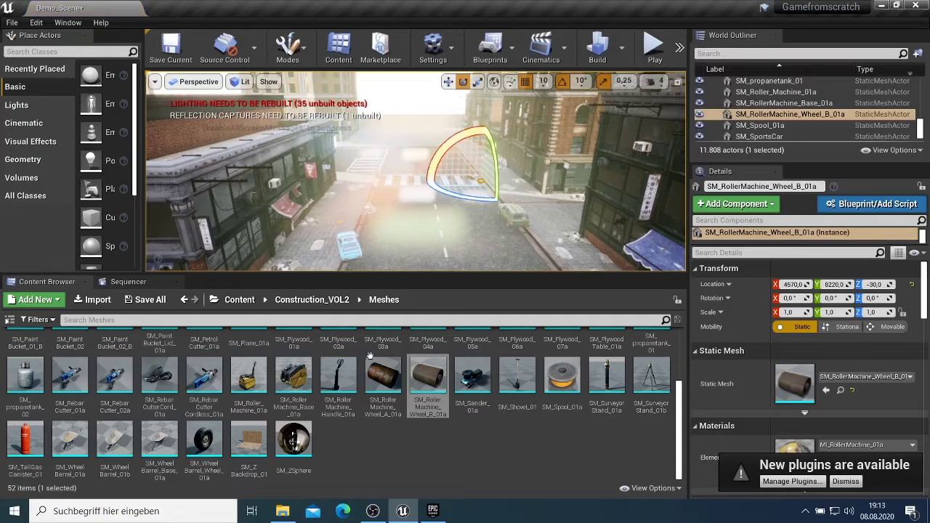
pyautogui.moveTo(473, 379); pyautogui.dragTo(439, 300)
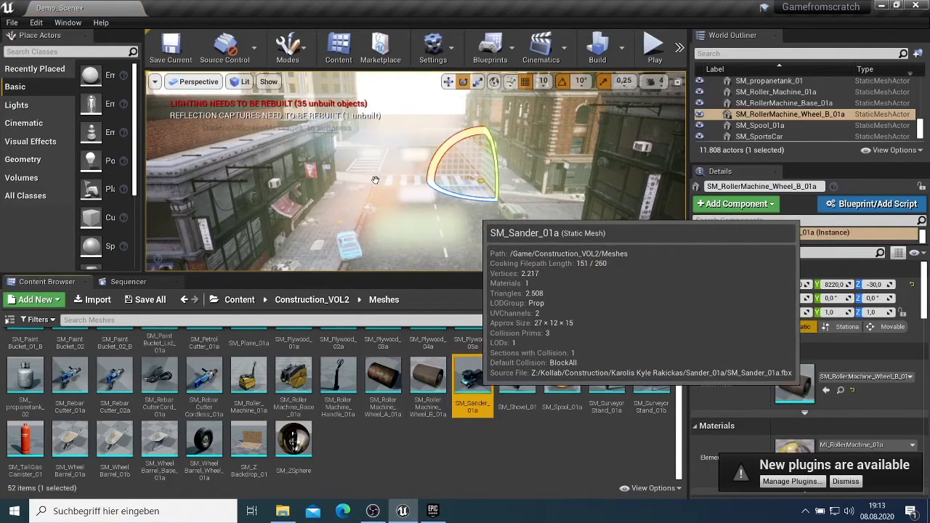
pyautogui.moveTo(375, 179); pyautogui.dragTo(408, 187)
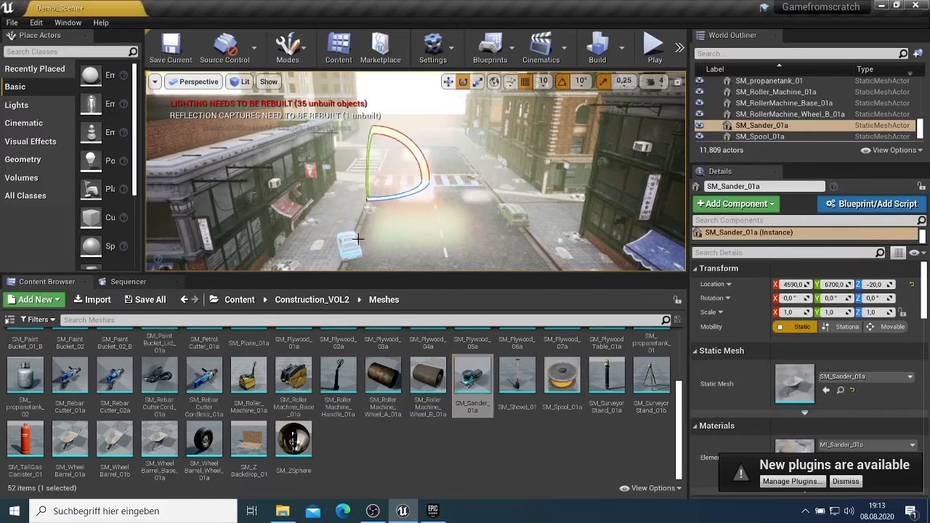
# Place SM_Shovel_01 and another SM_RollerMachine_Base_01a along the left sidewalk of the street beyond the intersection
pyautogui.scroll(2, 474, 216)
pyautogui.moveTo(471, 211)
pyautogui.mouseDown(button='right')
pyautogui.moveTo(454, 210)
pyautogui.moveTo(581, 212)
pyautogui.moveTo(474, 216)
pyautogui.mouseUp(button='right')
pyautogui.press('w')
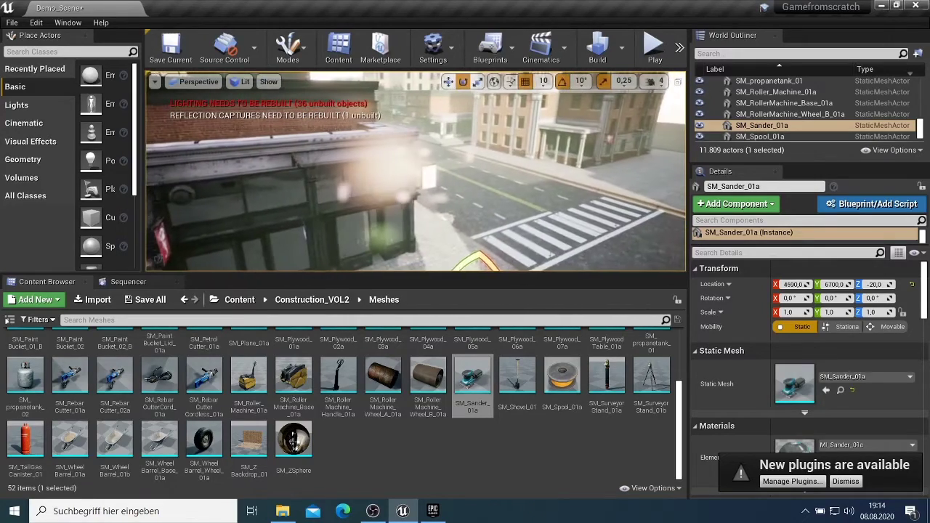
pyautogui.moveTo(474, 216); pyautogui.dragTo(502, 231, button='right')
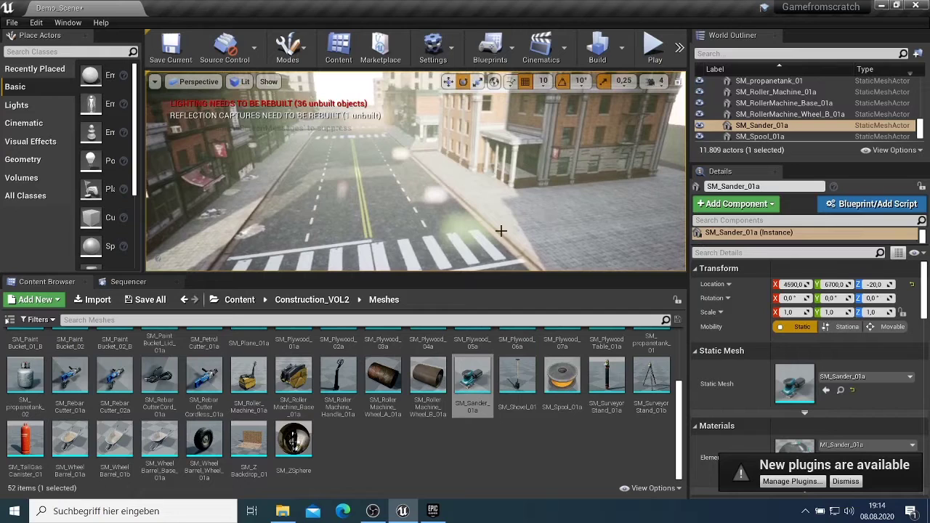
pyautogui.click(517, 378)
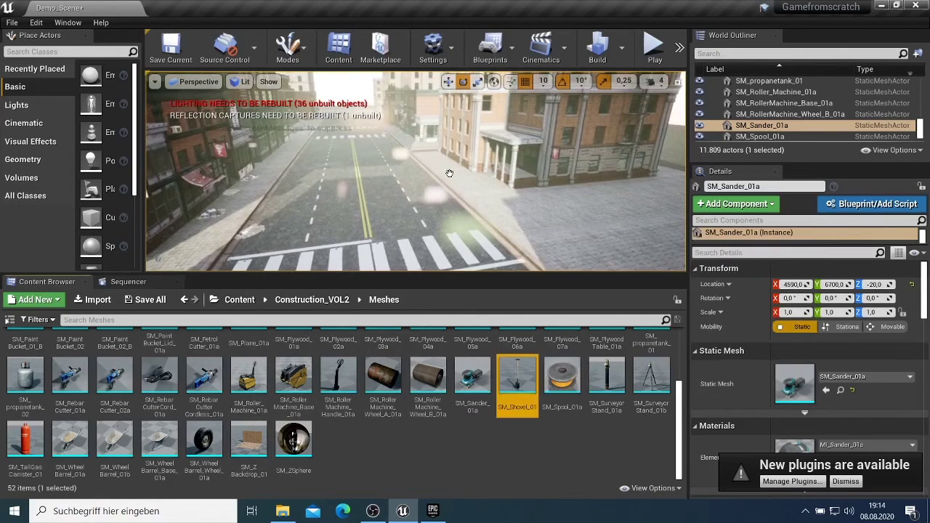
pyautogui.moveTo(647, 384); pyautogui.dragTo(260, 184)
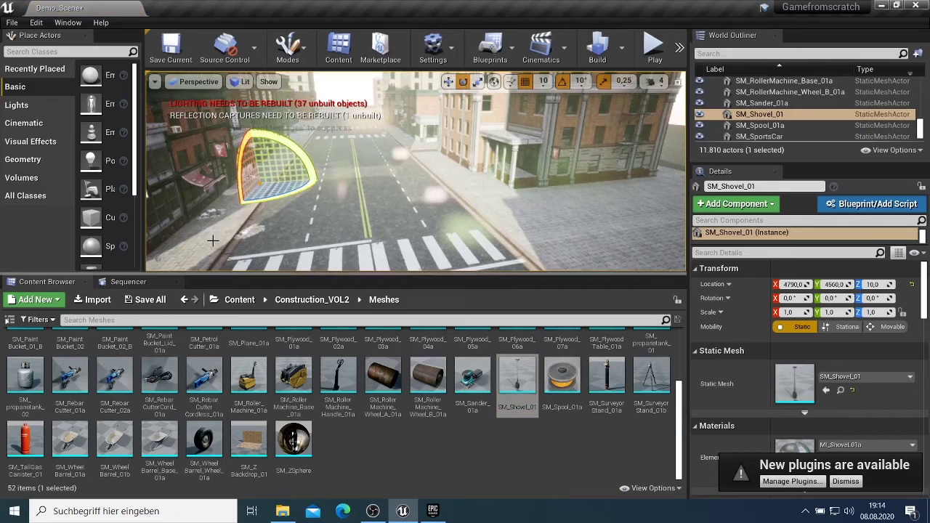
pyautogui.click(239, 223)
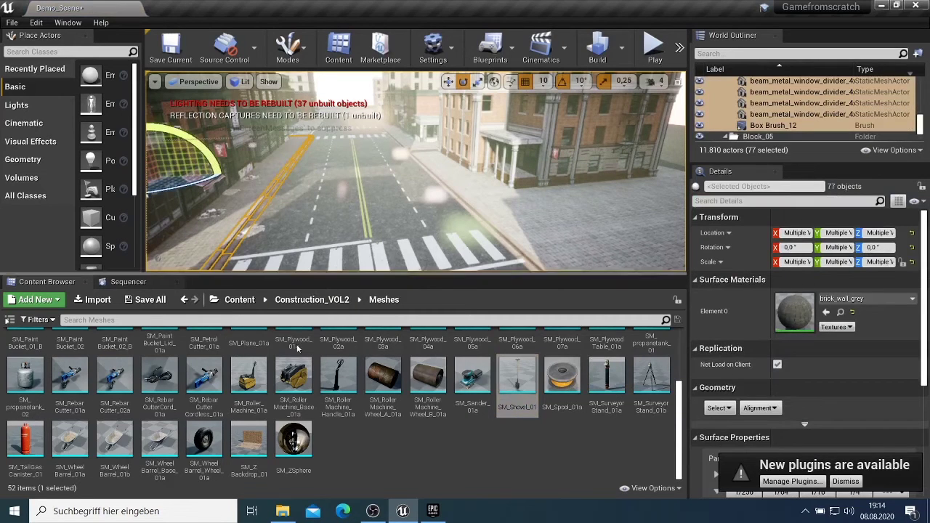
pyautogui.moveTo(289, 372); pyautogui.dragTo(230, 208)
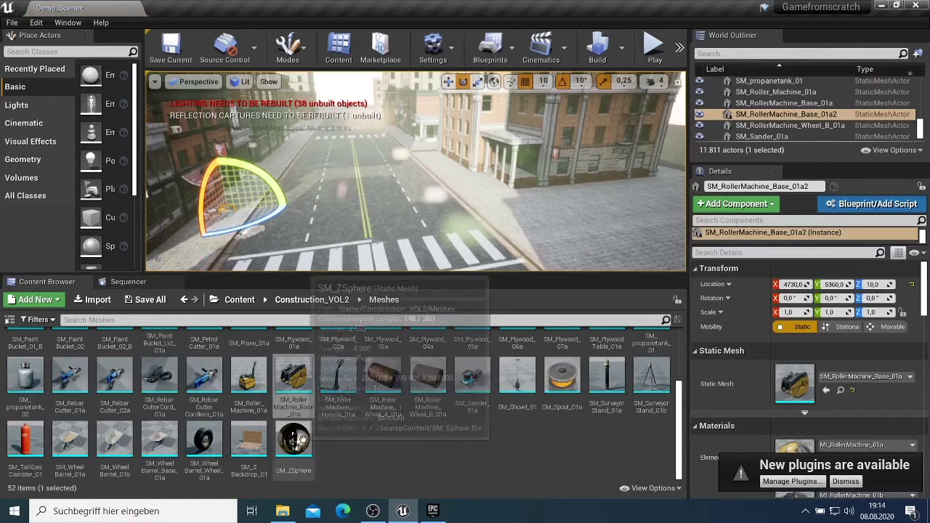
# Place a SM_WheelBarrel_Wheel_01a, a SM_WheelBarrel_Base_01a and two SM_WheelBarrel_01b on the wide paved corner beside the crosswalk
pyautogui.moveTo(203, 438); pyautogui.dragTo(512, 223)
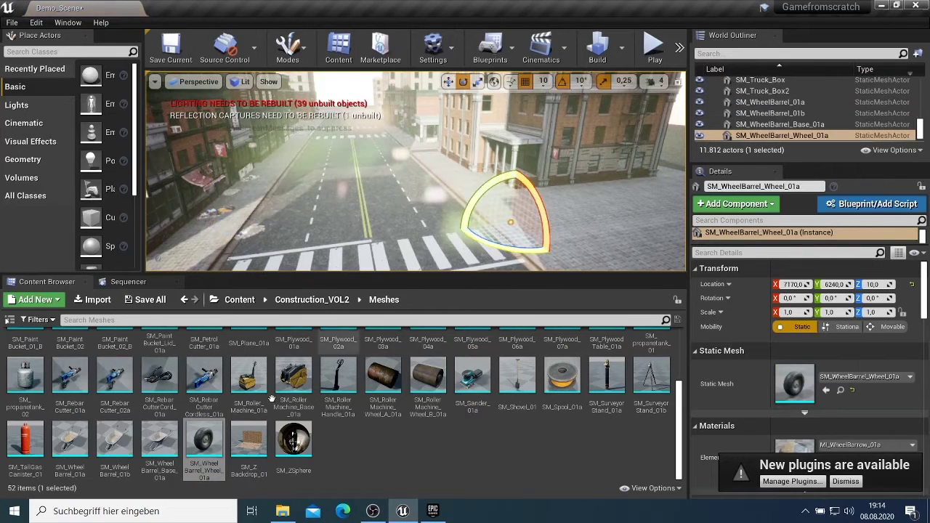
pyautogui.moveTo(159, 440); pyautogui.dragTo(635, 242)
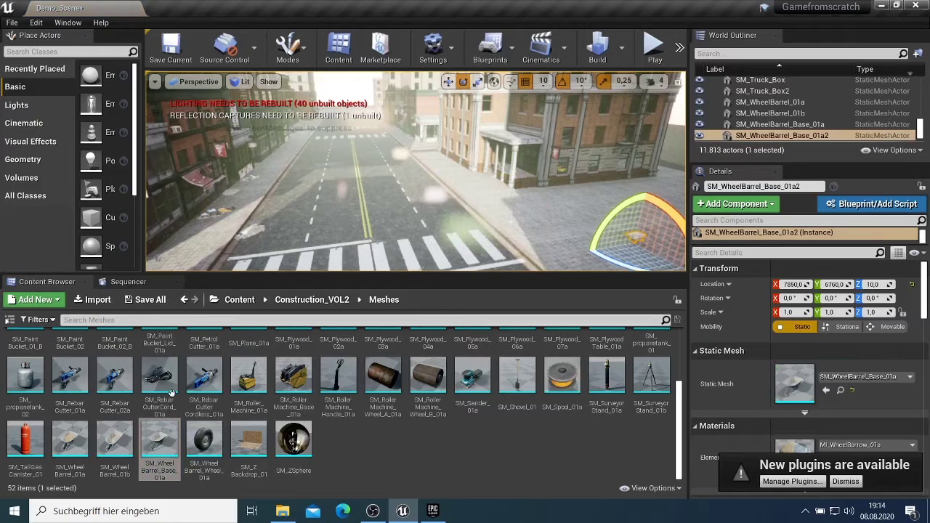
pyautogui.moveTo(112, 454); pyautogui.dragTo(558, 213)
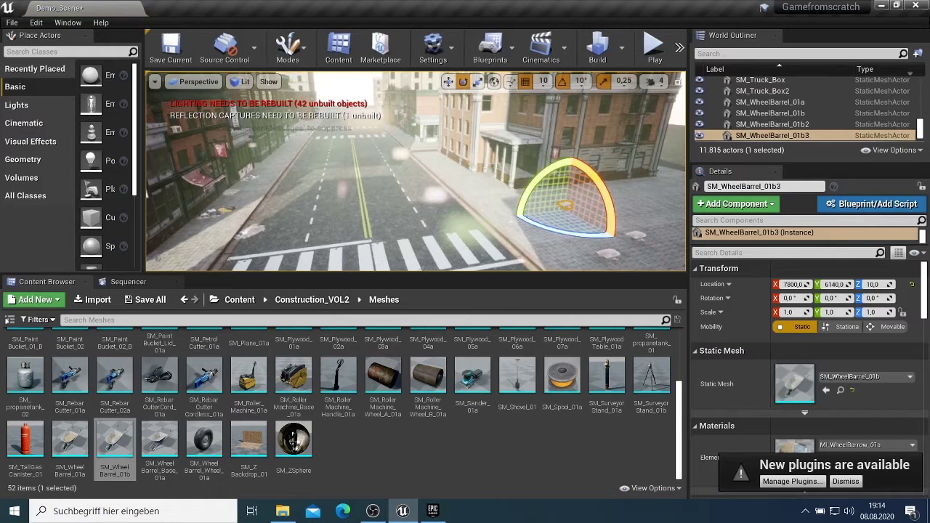
pyautogui.click(562, 263)
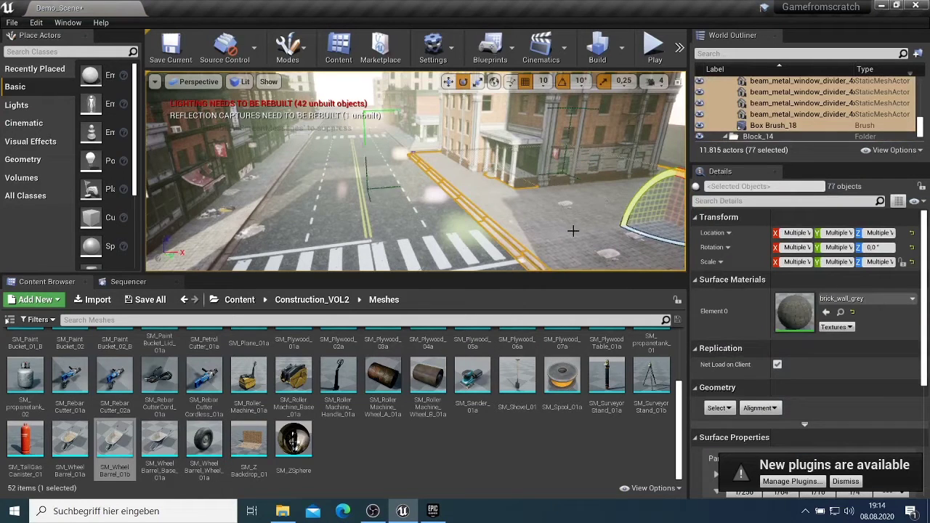
pyautogui.press('g')
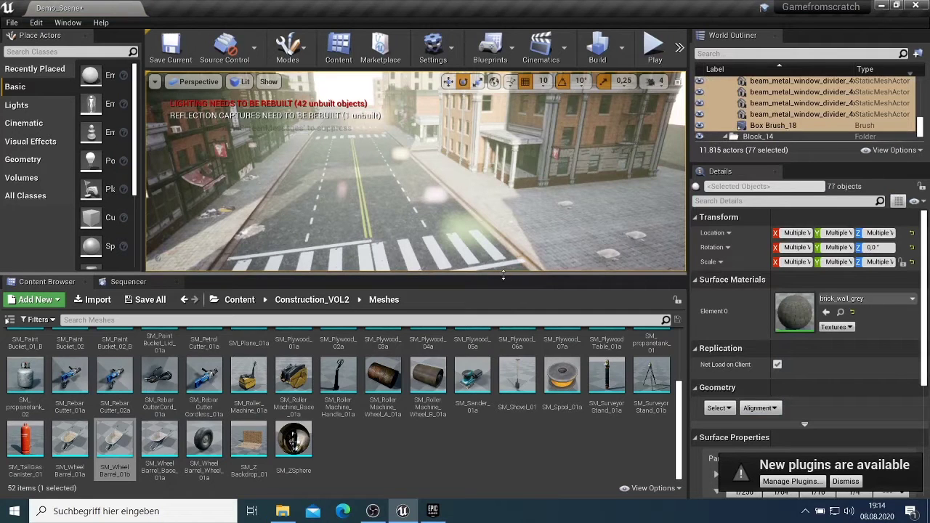
# Place SM_RebarCutterCord_01a on the right-hand curb near the crosswalk
pyautogui.click(163, 392)
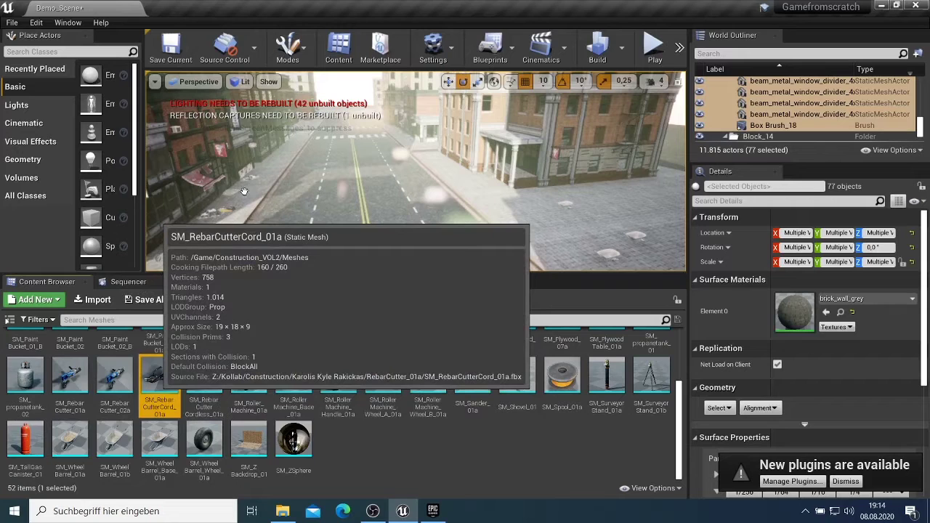
pyautogui.moveTo(245, 191); pyautogui.dragTo(375, 240)
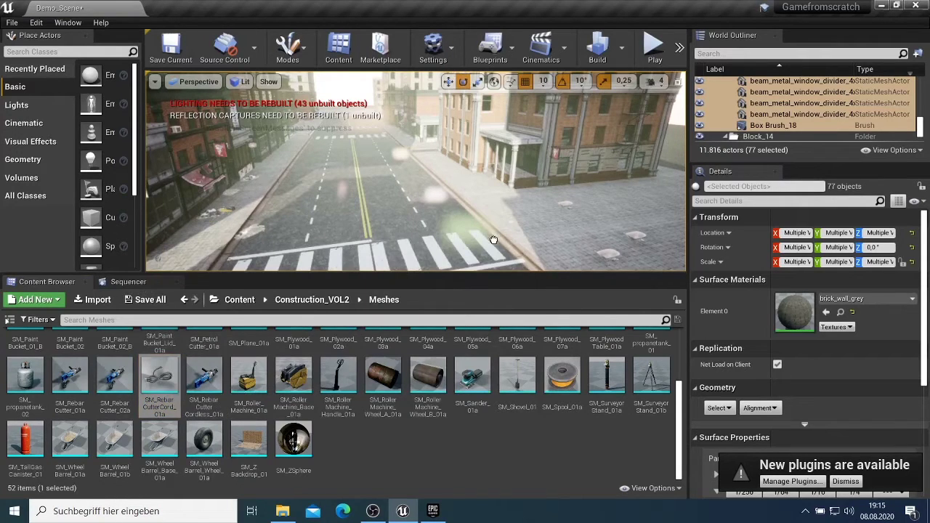
pyautogui.click(537, 229)
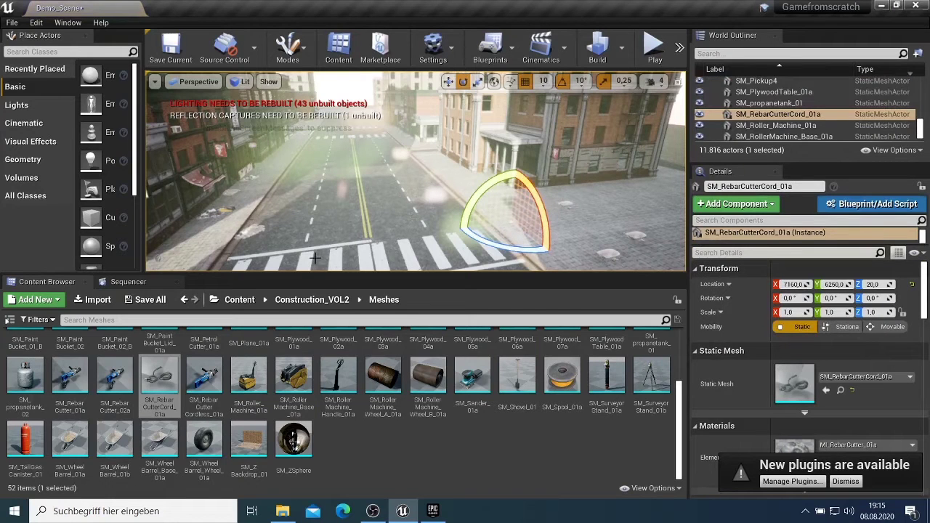
# Place one SM_TallGasCanister_01 on each sidewalk of the next street section
pyautogui.moveTo(407, 208); pyautogui.dragTo(370, 209, button='right')
pyautogui.scroll(2, 103, 442)
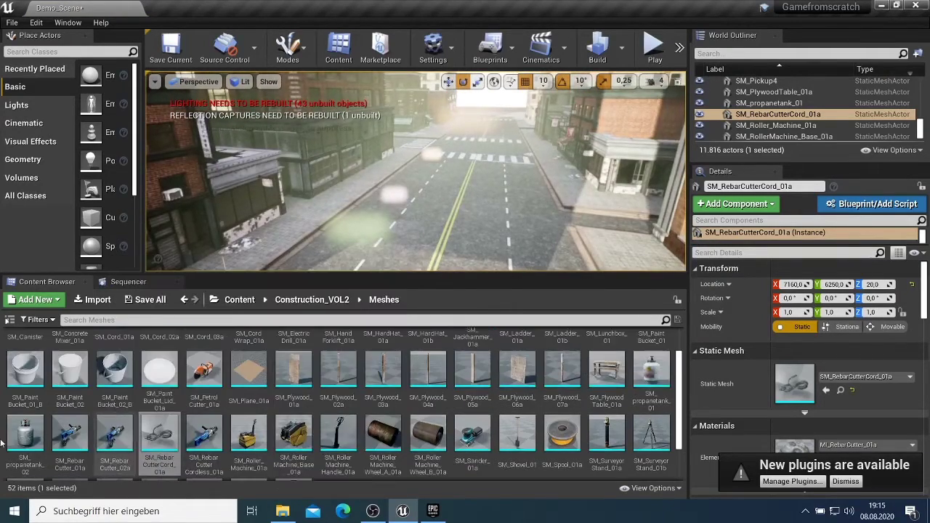
pyautogui.scroll(-2, 15, 454)
pyautogui.moveTo(29, 447); pyautogui.dragTo(317, 209)
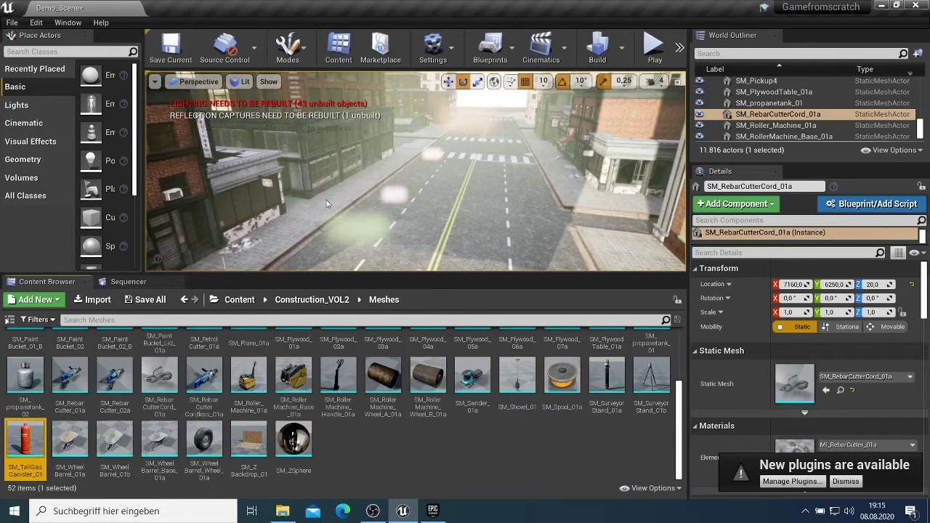
pyautogui.moveTo(327, 205); pyautogui.dragTo(326, 199)
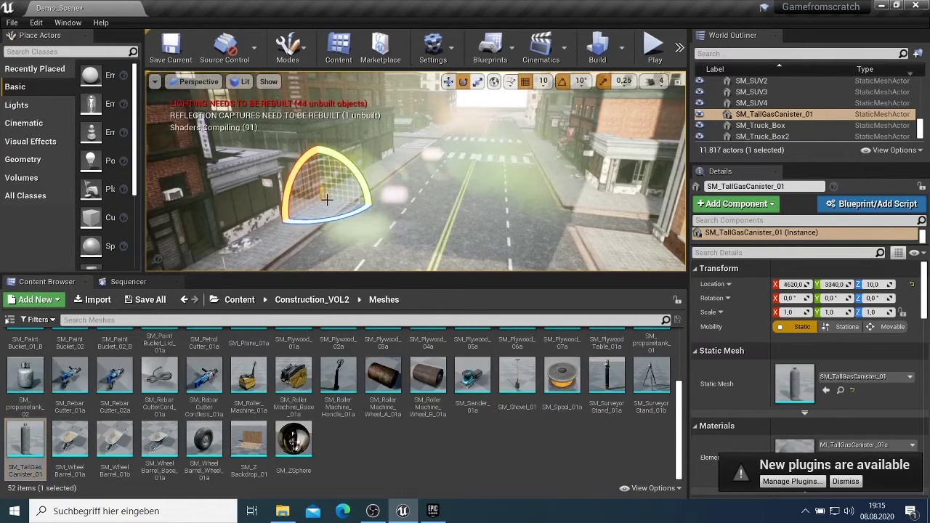
pyautogui.click(344, 202)
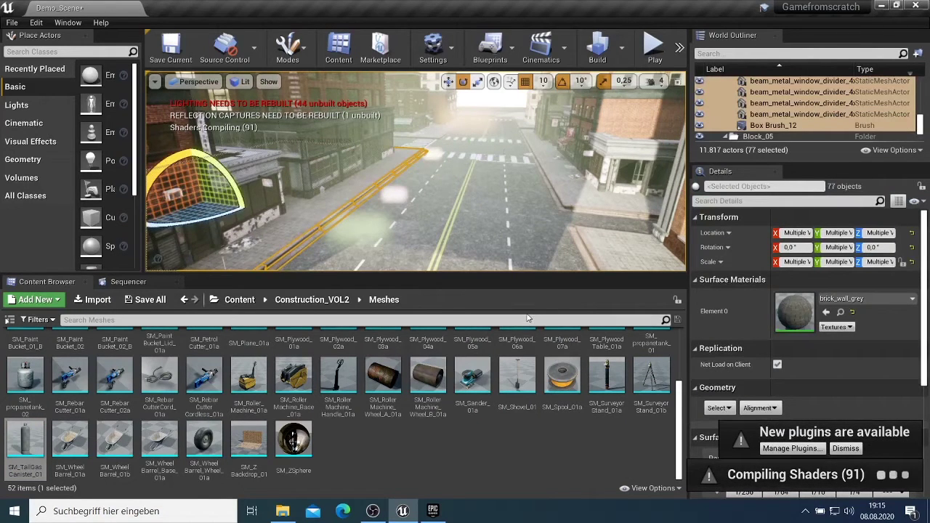
pyautogui.press('g')
pyautogui.moveTo(25, 440); pyautogui.dragTo(607, 252)
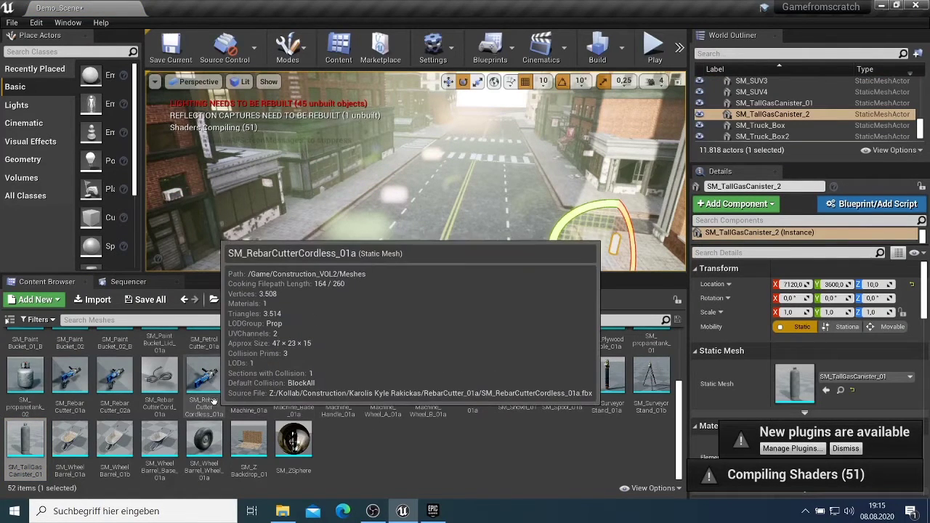
# Place an SM_WheelBarrel_01b on the right-hand sidewalk of the street section before the crosswalk
pyautogui.moveTo(111, 451); pyautogui.dragTo(654, 244)
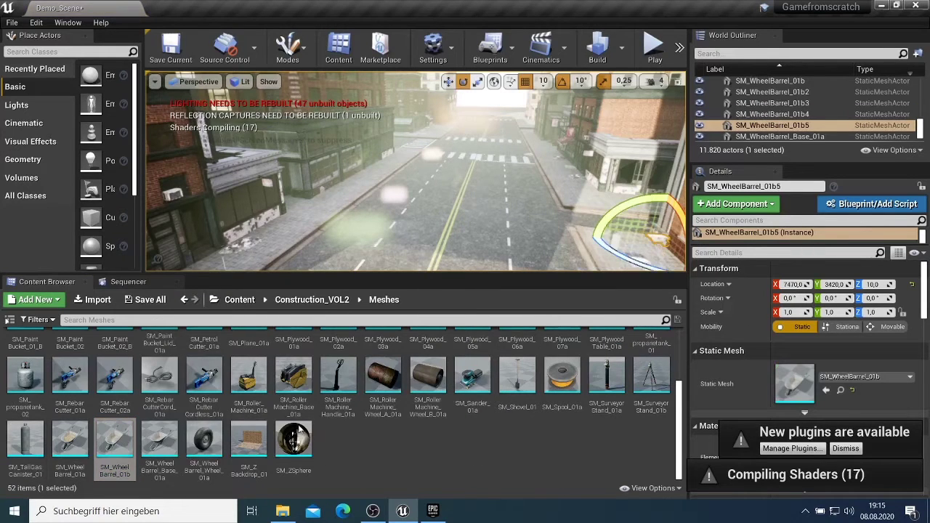
pyautogui.moveTo(565, 192); pyautogui.dragTo(472, 193, button='right')
pyautogui.press('w')
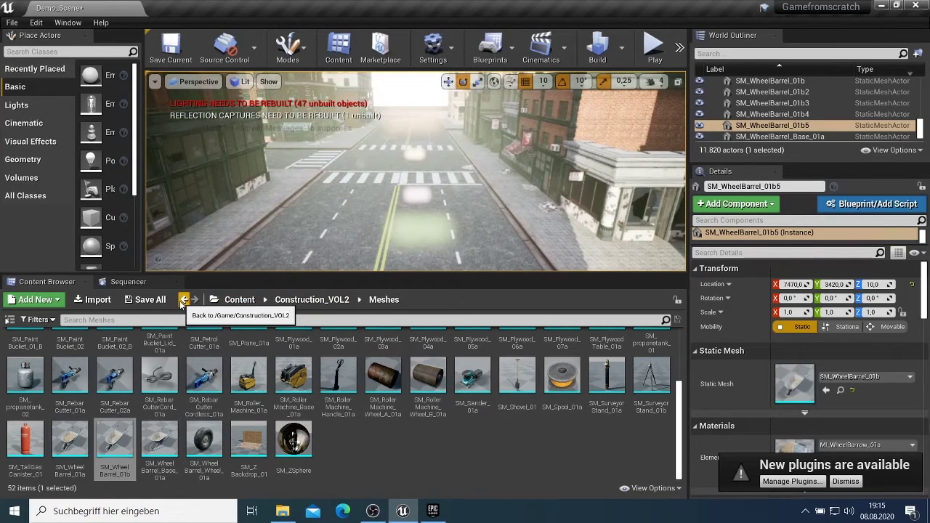
# Open the Meshes folder of VehicleVarietyPack
pyautogui.click(184, 300)
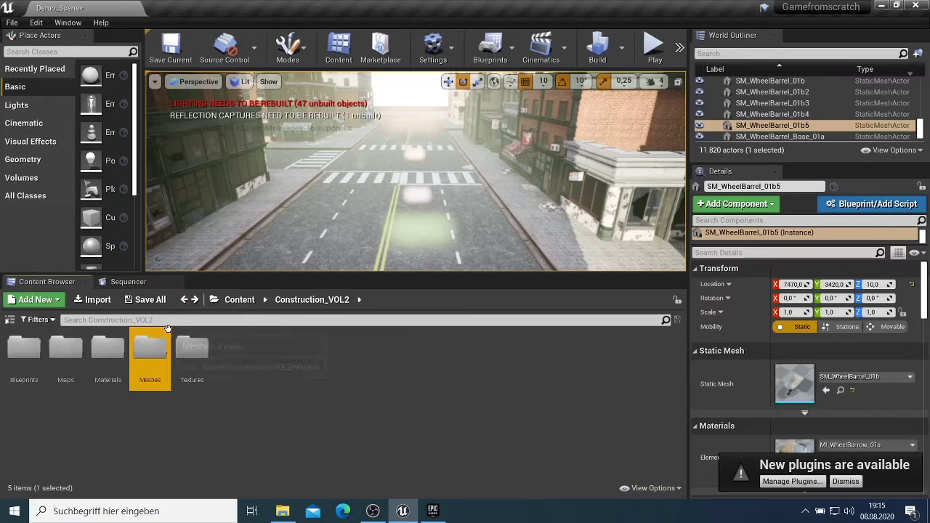
pyautogui.click(179, 305)
pyautogui.click(184, 301)
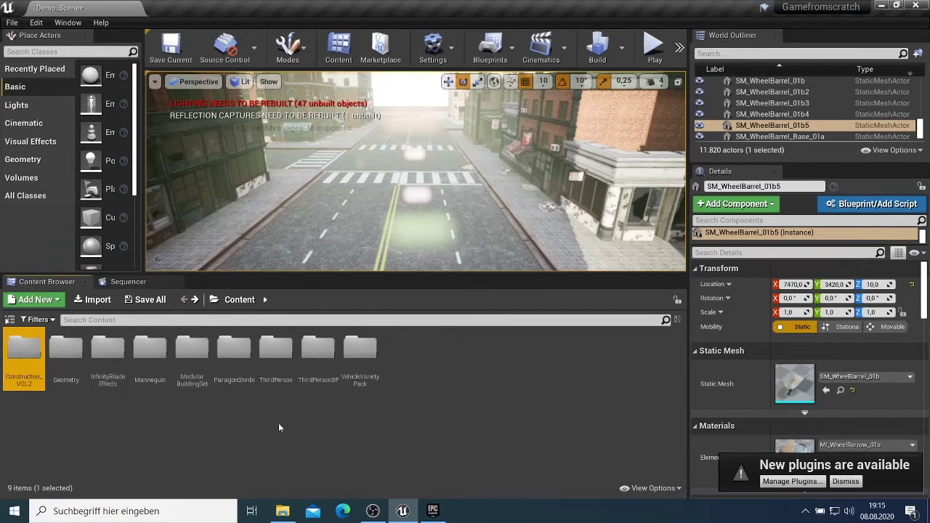
pyautogui.doubleClick(370, 354)
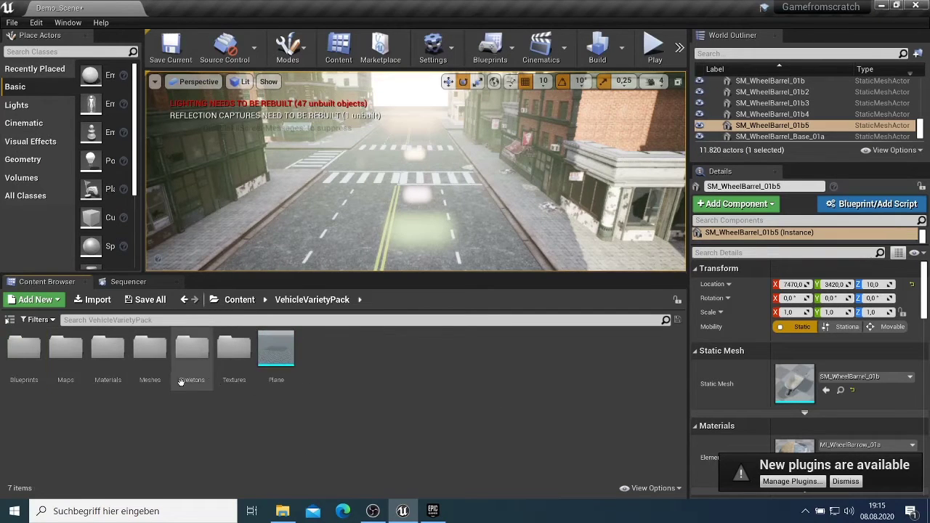
pyautogui.doubleClick(155, 356)
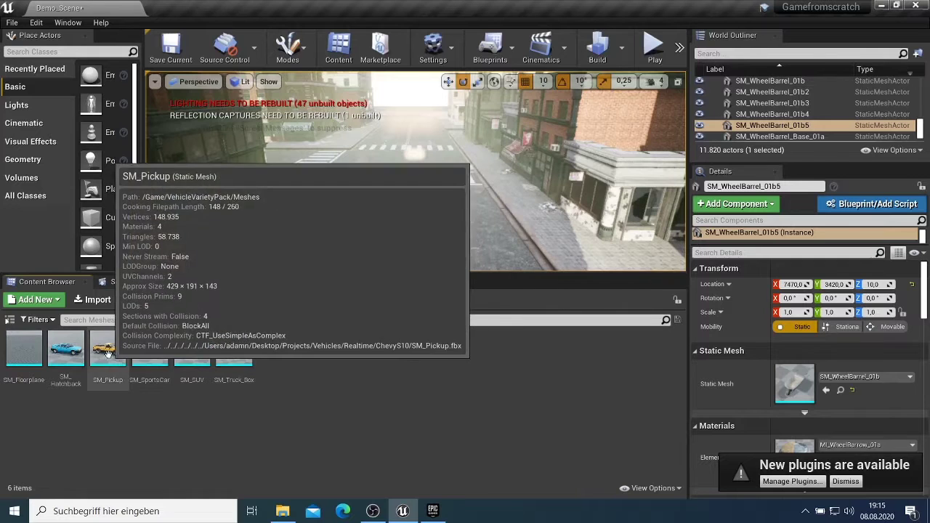
# Place an SM_Pickup on the right curb rotated 60° about Z and an SM_SUV on the left curb rotated -130° about Z
pyautogui.moveTo(122, 354); pyautogui.dragTo(542, 235)
pyautogui.moveTo(192, 350); pyautogui.dragTo(287, 248)
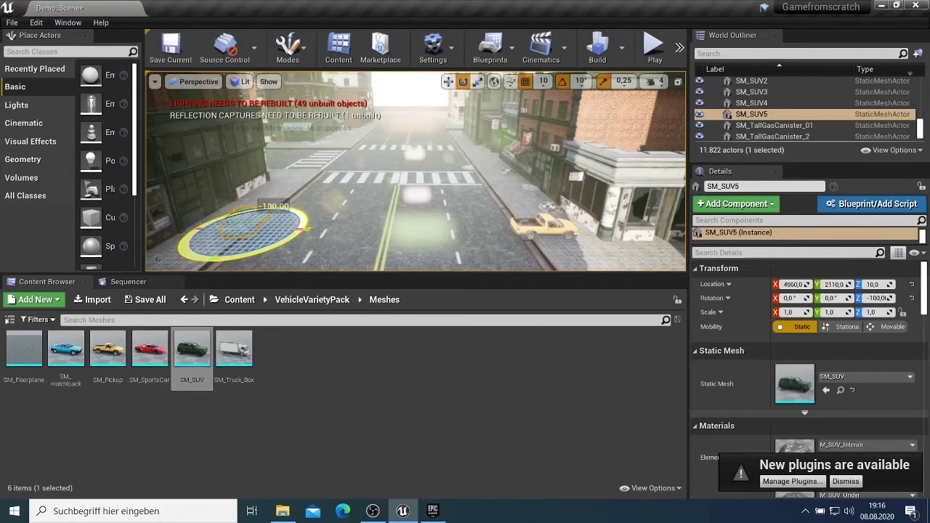
pyautogui.moveTo(306, 229); pyautogui.dragTo(308, 230)
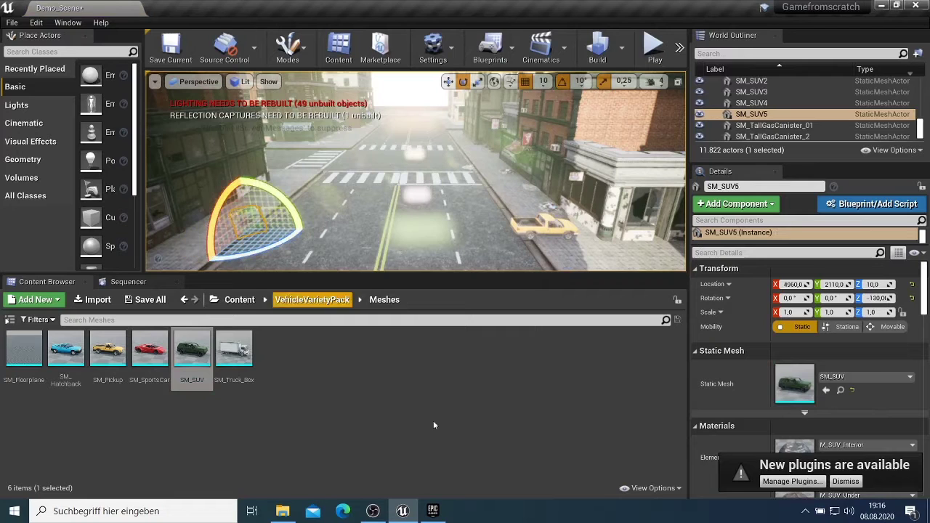
pyautogui.click(535, 228)
pyautogui.moveTo(567, 263); pyautogui.dragTo(536, 251)
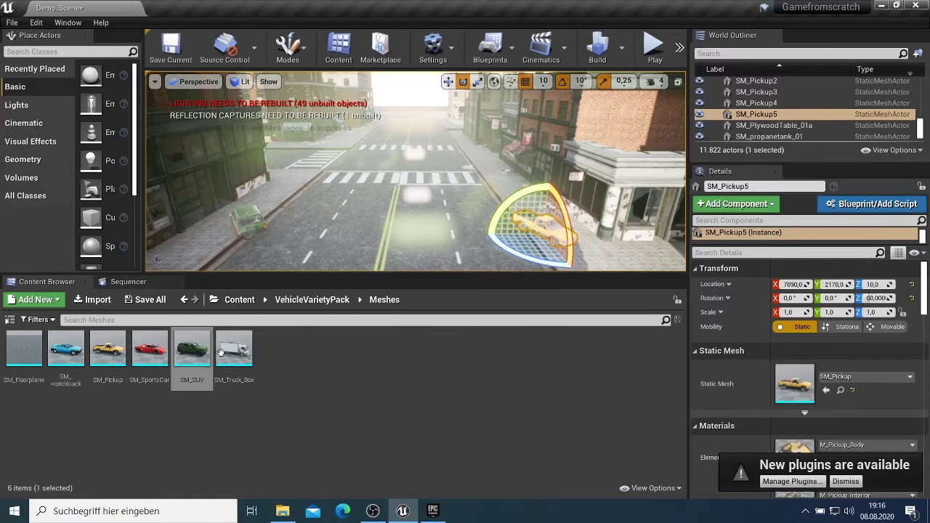
# Place an SM_Truck_Box on the far right roadside rotated 30° about Z, and an angled SM_SUV across the street from it
pyautogui.moveTo(233, 350); pyautogui.dragTo(476, 157)
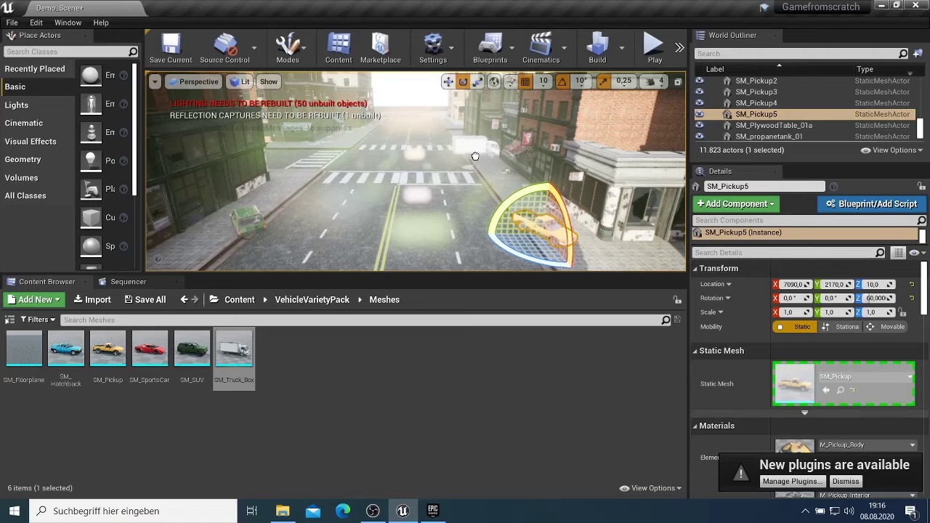
pyautogui.moveTo(474, 157); pyautogui.dragTo(235, 258)
pyautogui.moveTo(192, 349); pyautogui.dragTo(263, 237)
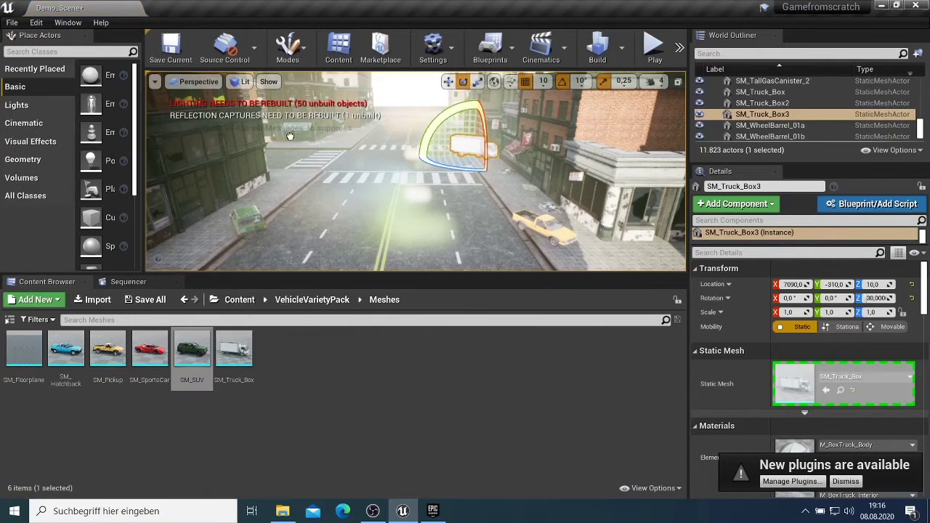
pyautogui.click(346, 149)
pyautogui.moveTo(357, 161)
pyautogui.mouseDown()
pyautogui.moveTo(339, 157)
pyautogui.moveTo(398, 150)
pyautogui.mouseUp()
# Assign M_SportsCar_Body as the Element 0 material of the SUV beyond the first crosswalk
pyautogui.scroll(-1, 869, 421)
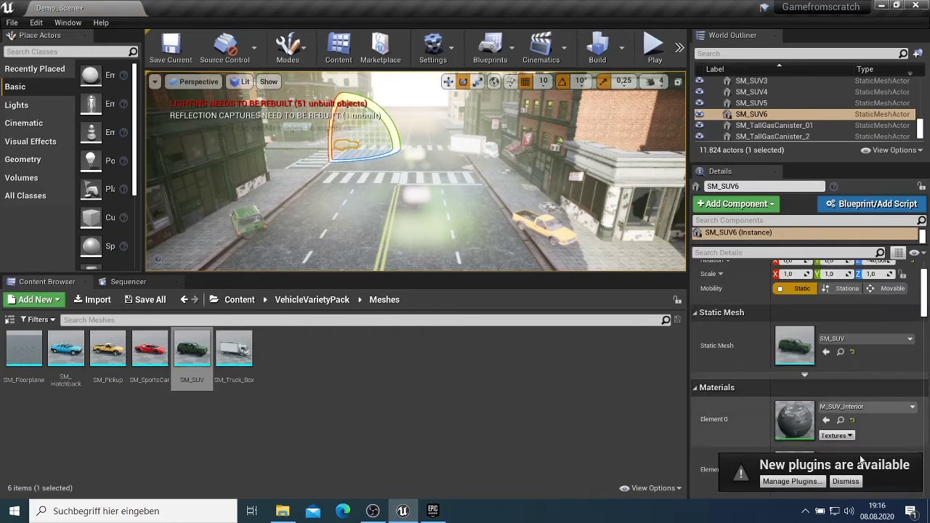
pyautogui.click(846, 409)
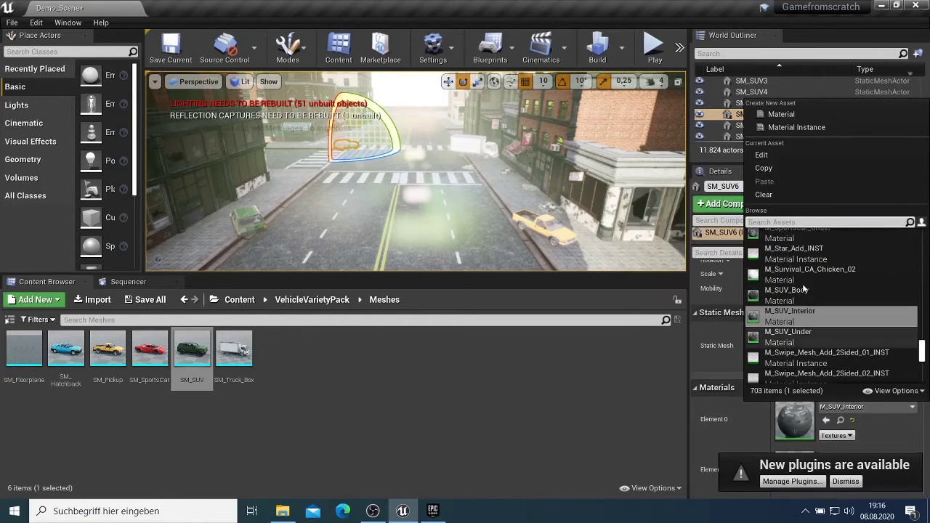
pyautogui.scroll(-4, 807, 291)
pyautogui.scroll(6, 807, 292)
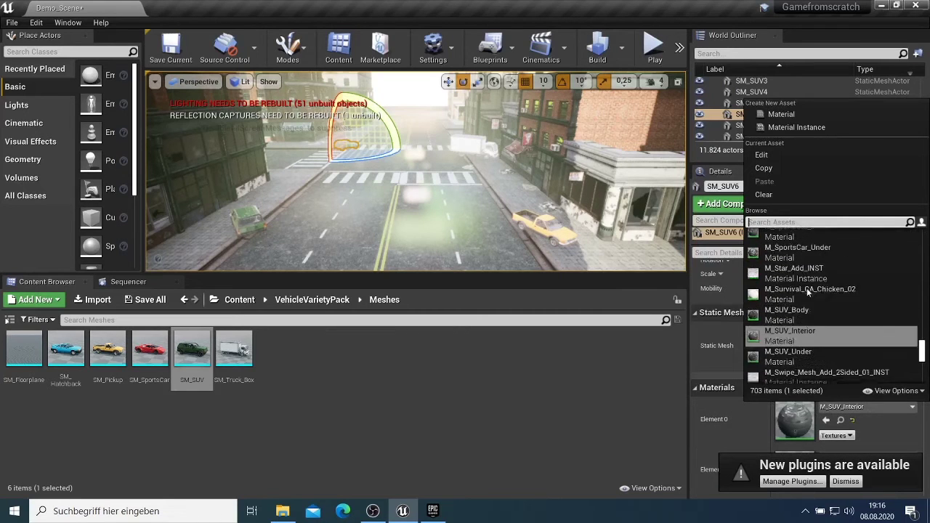
pyautogui.scroll(2, 809, 305)
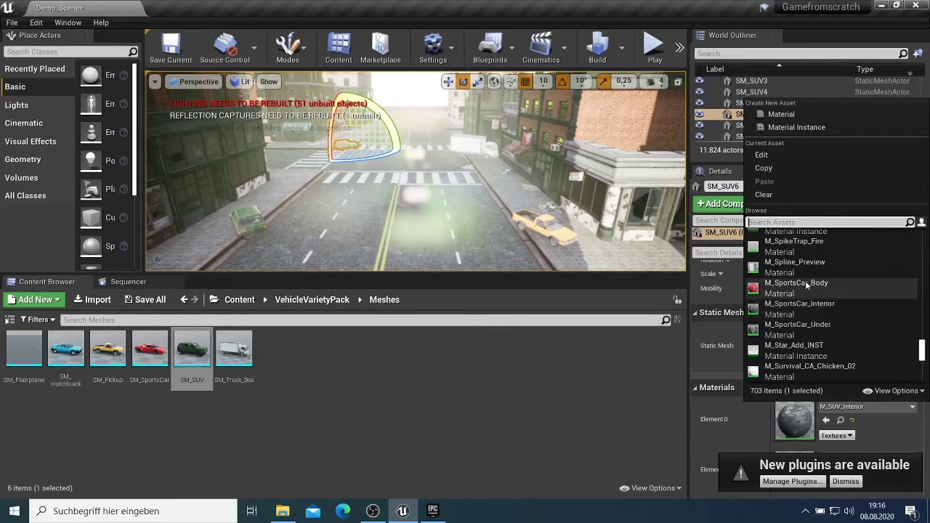
pyautogui.click(805, 281)
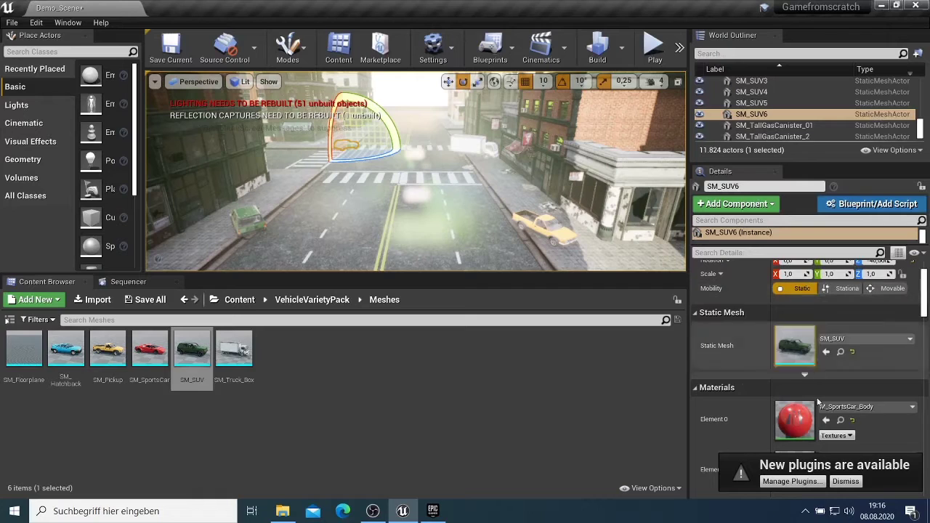
# Examine the SUV's other material elements, the textures they use and the available static mesh choices
pyautogui.scroll(-4, 825, 407)
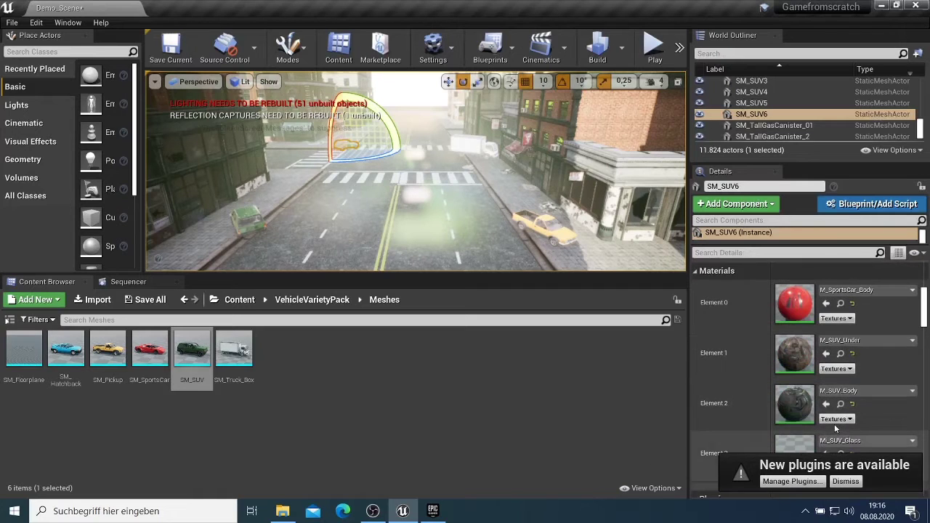
pyautogui.scroll(-2, 838, 421)
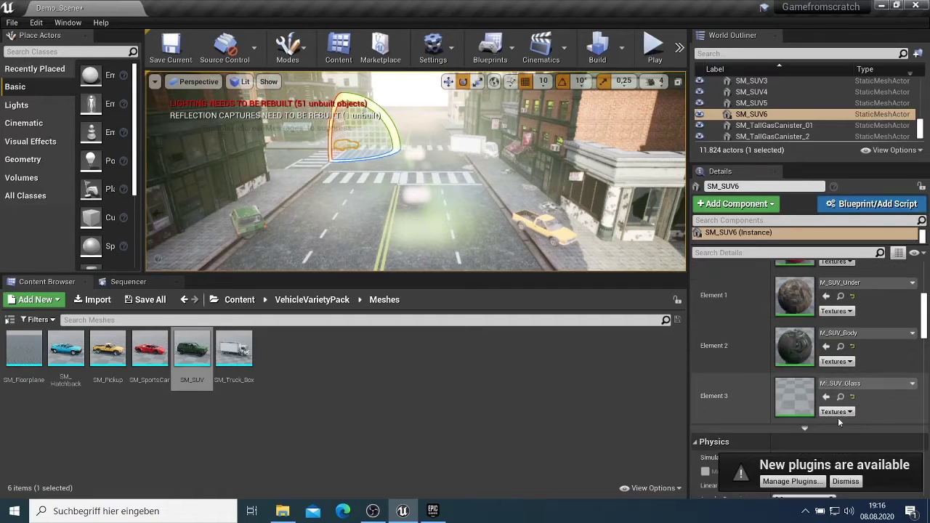
pyautogui.click(843, 362)
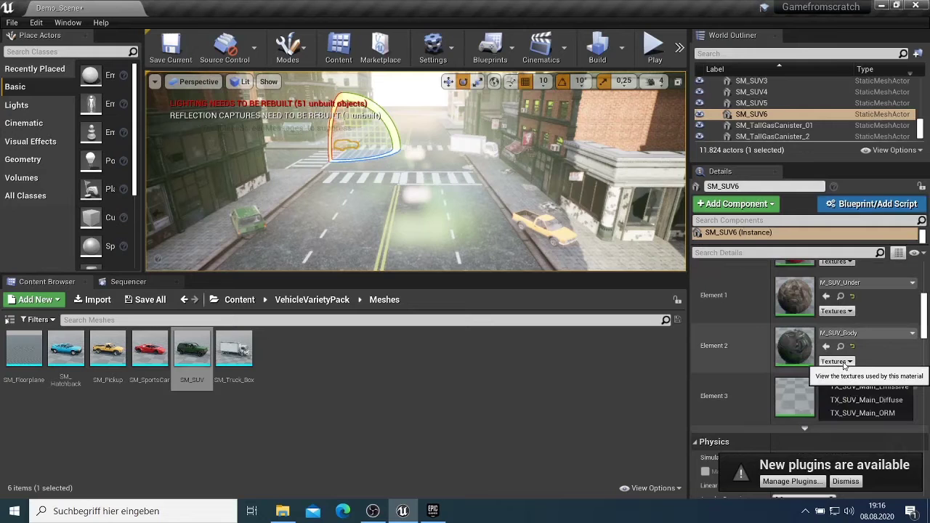
pyautogui.click(829, 416)
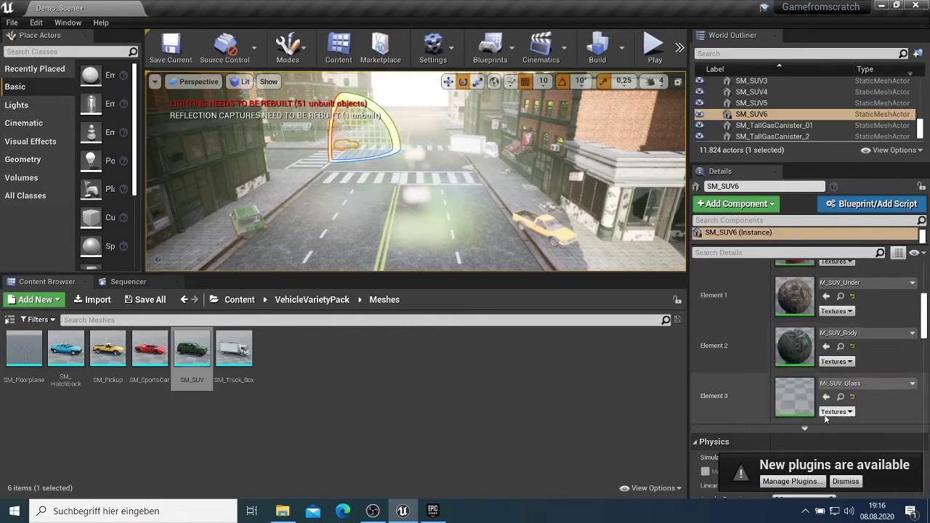
pyautogui.click(833, 412)
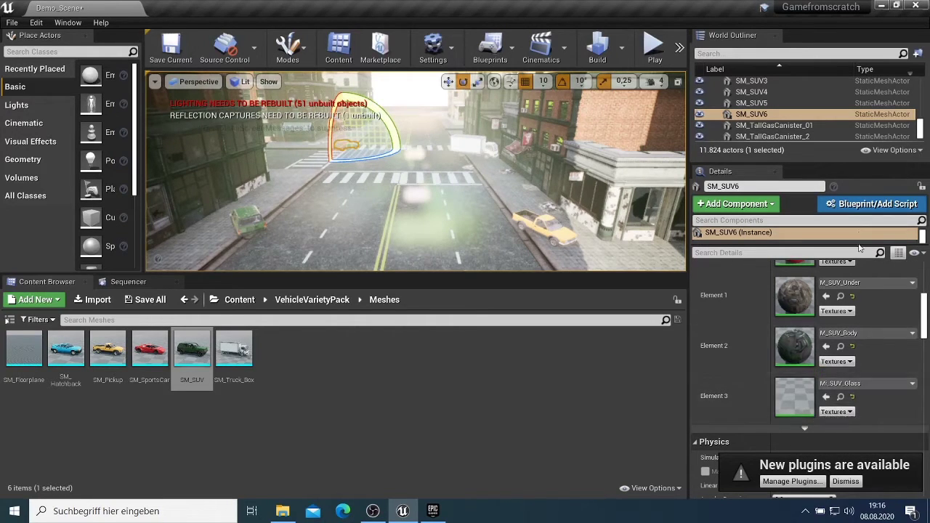
pyautogui.scroll(4, 859, 298)
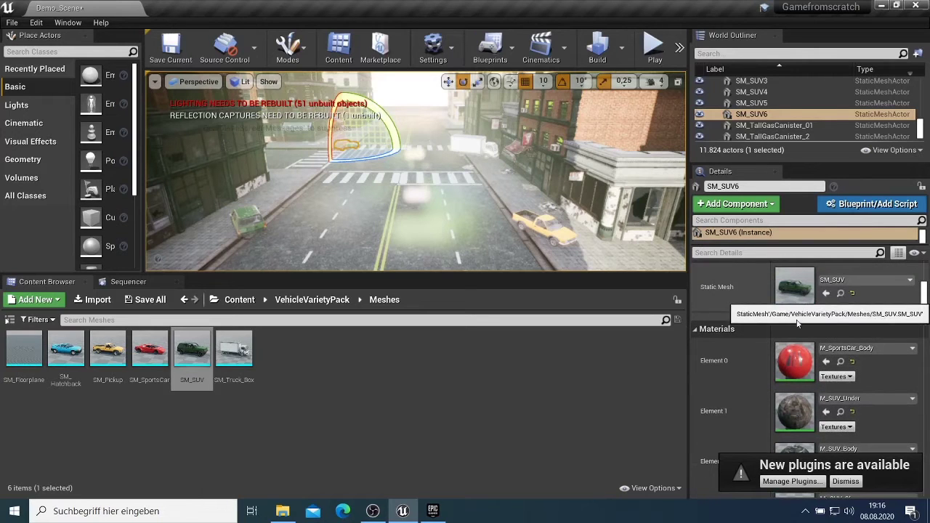
pyautogui.click(847, 283)
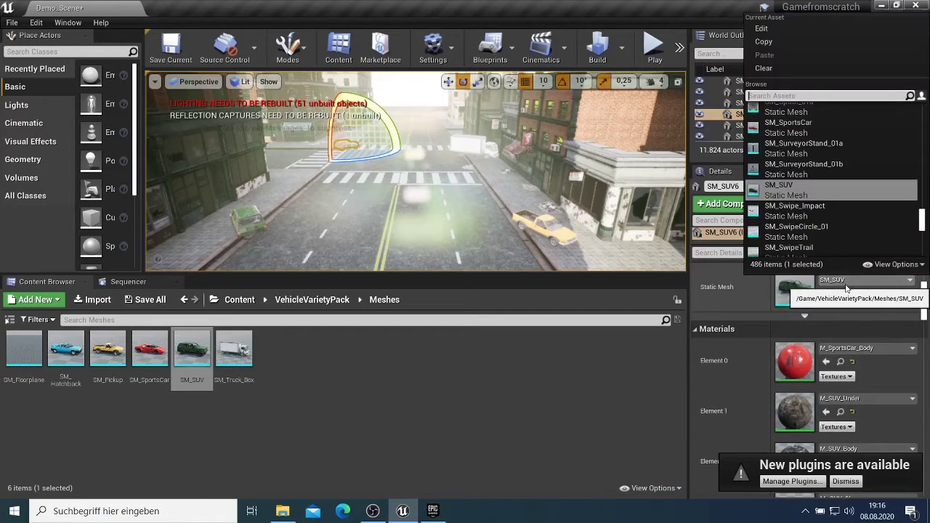
pyautogui.click(847, 289)
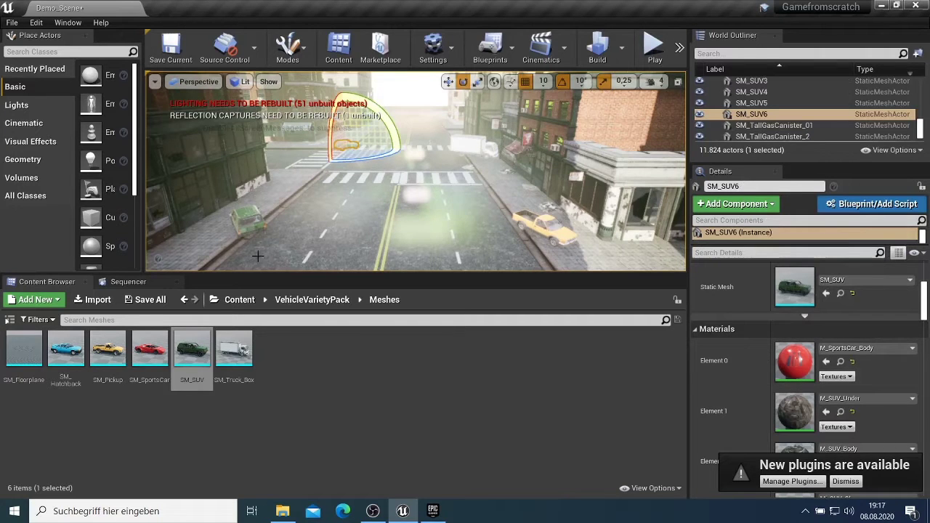
# Place an SM_Hatchback on the road just before the first crosswalk and rotate it at an angle to the lane
pyautogui.click(109, 348)
pyautogui.moveTo(66, 349)
pyautogui.mouseDown()
pyautogui.moveTo(173, 234)
pyautogui.moveTo(281, 175)
pyautogui.moveTo(378, 200)
pyautogui.moveTo(367, 198)
pyautogui.mouseUp()
pyautogui.moveTo(434, 237); pyautogui.dragTo(523, 204)
pyautogui.moveTo(523, 203)
pyautogui.mouseDown(button='right')
pyautogui.moveTo(582, 192)
pyautogui.moveTo(465, 218)
pyautogui.moveTo(509, 225)
pyautogui.moveTo(429, 211)
pyautogui.moveTo(509, 222)
pyautogui.moveTo(570, 207)
pyautogui.mouseUp(button='right')
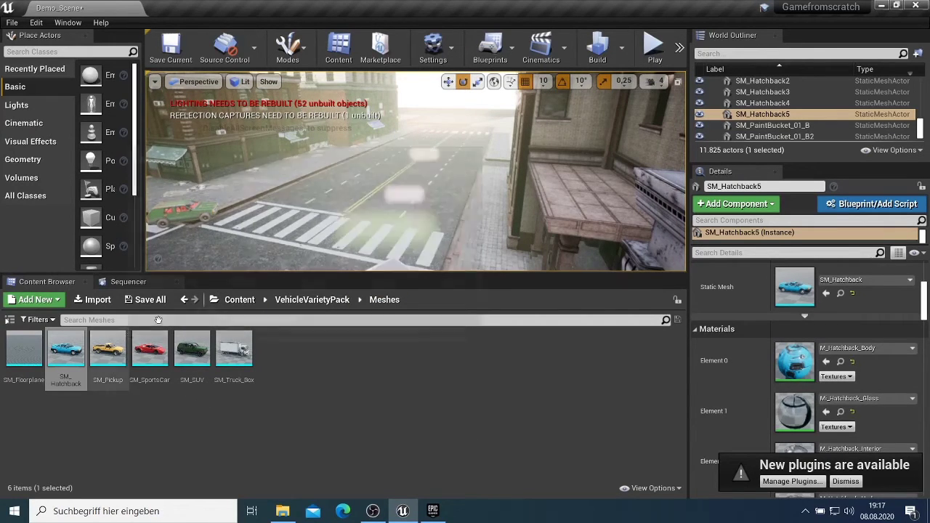
# Open the Fire folder inside the Environments assets of InfinityBladeEffects
pyautogui.click(184, 300)
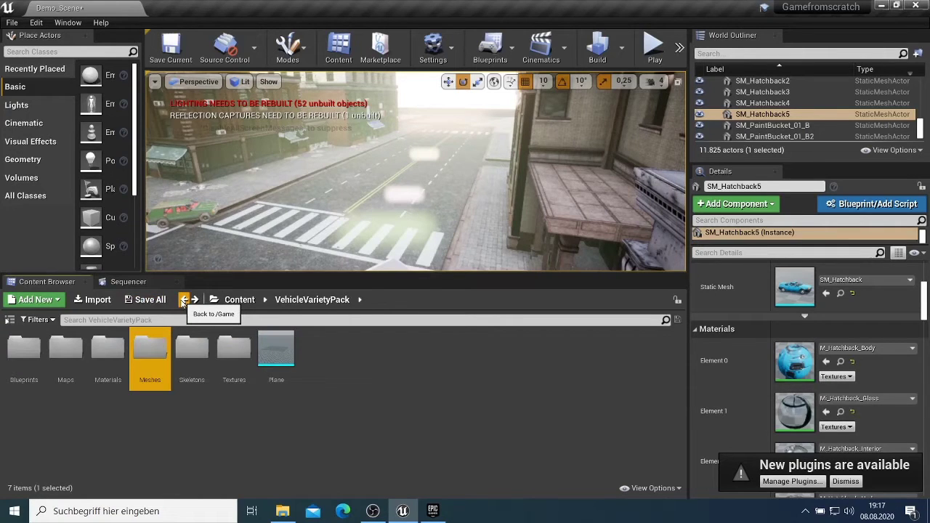
pyautogui.click(183, 300)
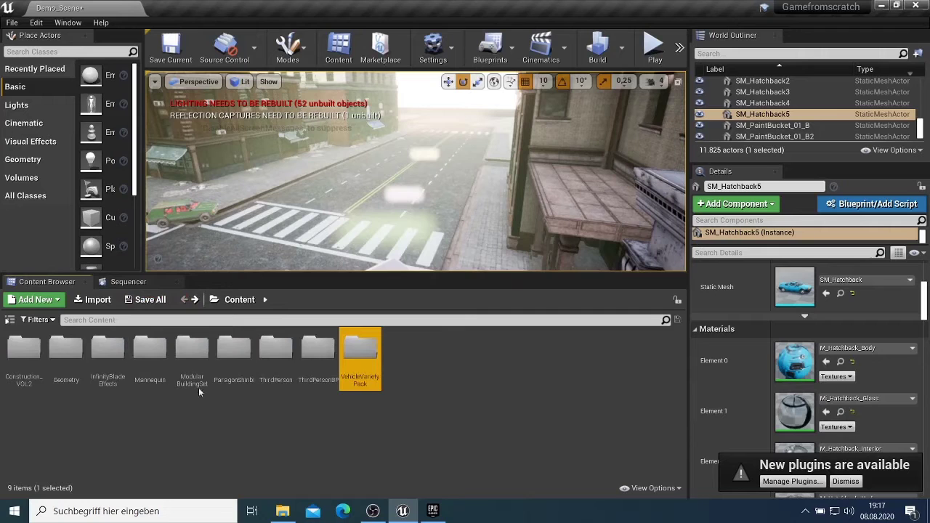
pyautogui.doubleClick(109, 356)
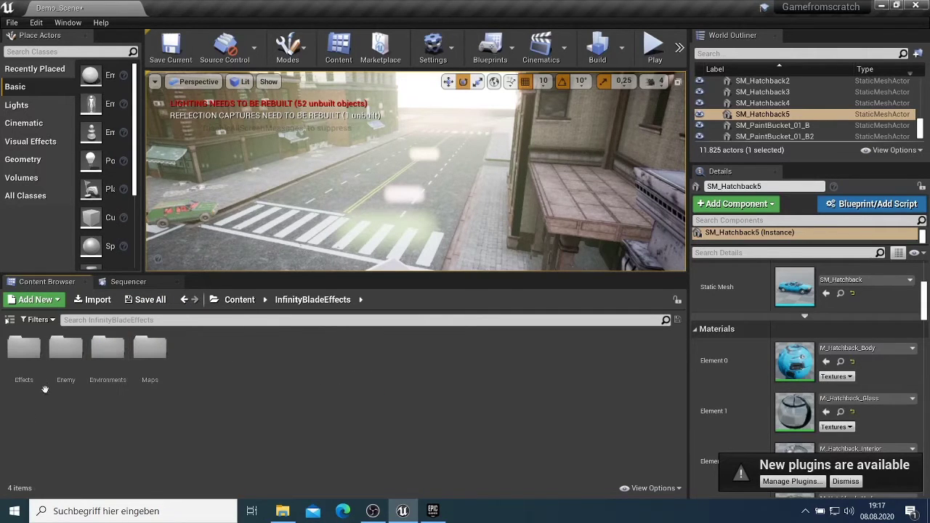
pyautogui.doubleClick(109, 355)
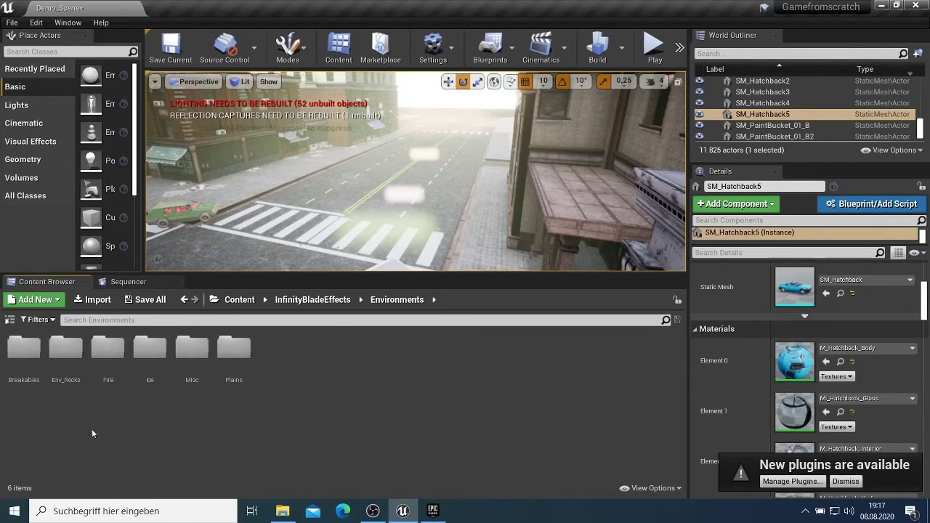
pyautogui.doubleClick(119, 367)
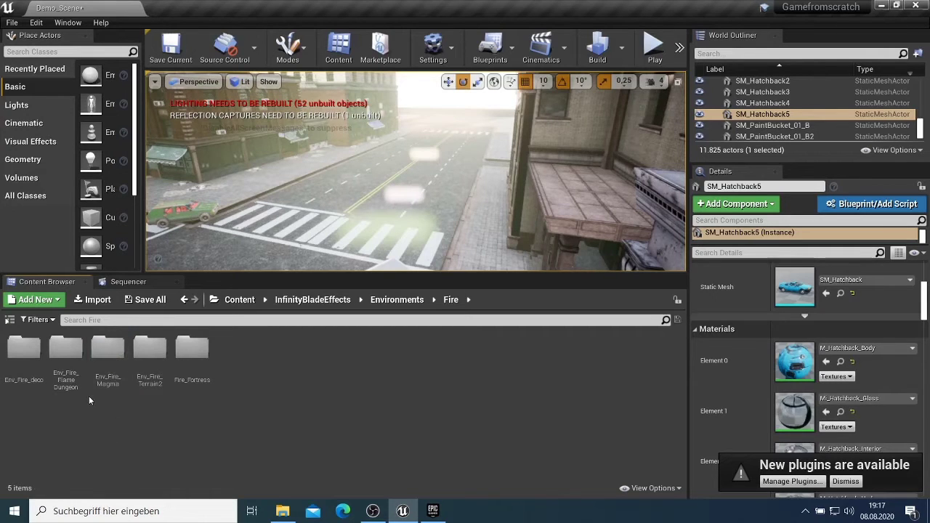
# Look through the textures of Env_Fire_Terrain2 and Env_Fire_FlameDungeon for usable fire assets
pyautogui.doubleClick(157, 356)
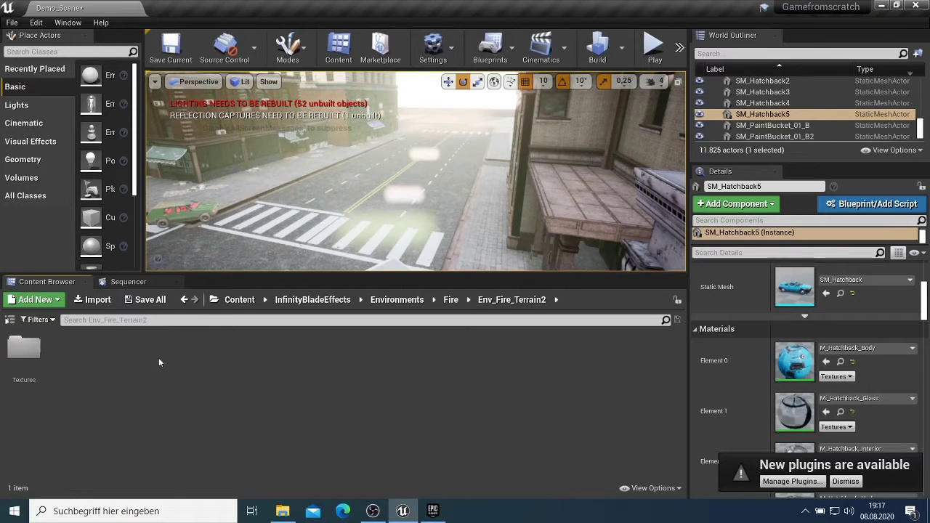
pyautogui.doubleClick(29, 347)
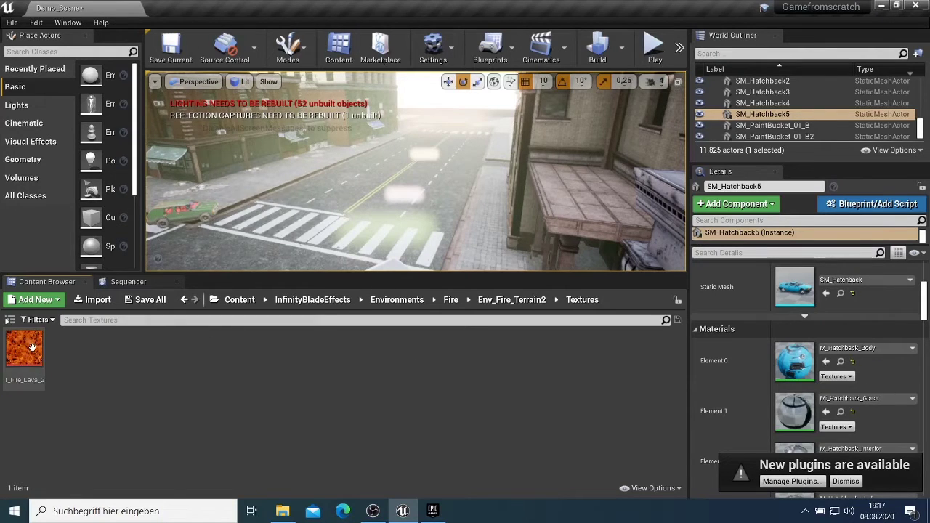
pyautogui.click(183, 300)
pyautogui.click(183, 300)
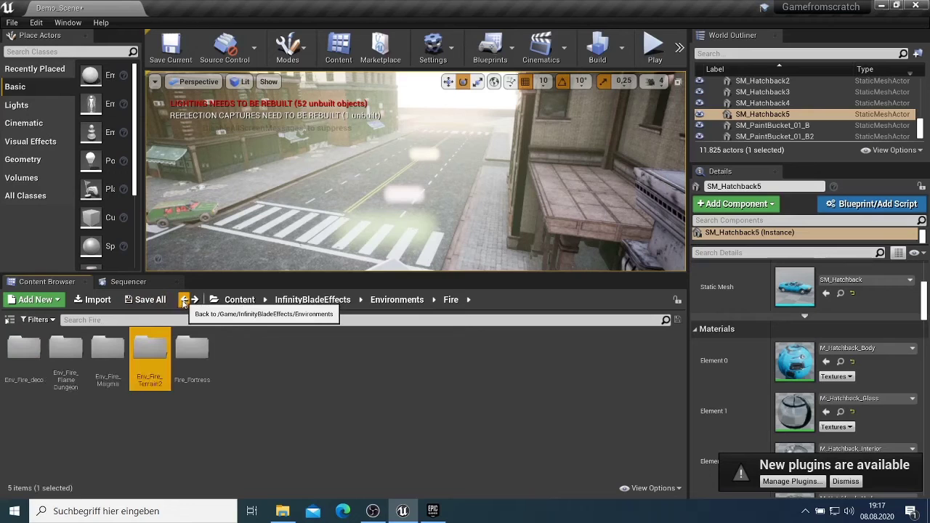
pyautogui.doubleClick(70, 367)
pyautogui.doubleClick(23, 348)
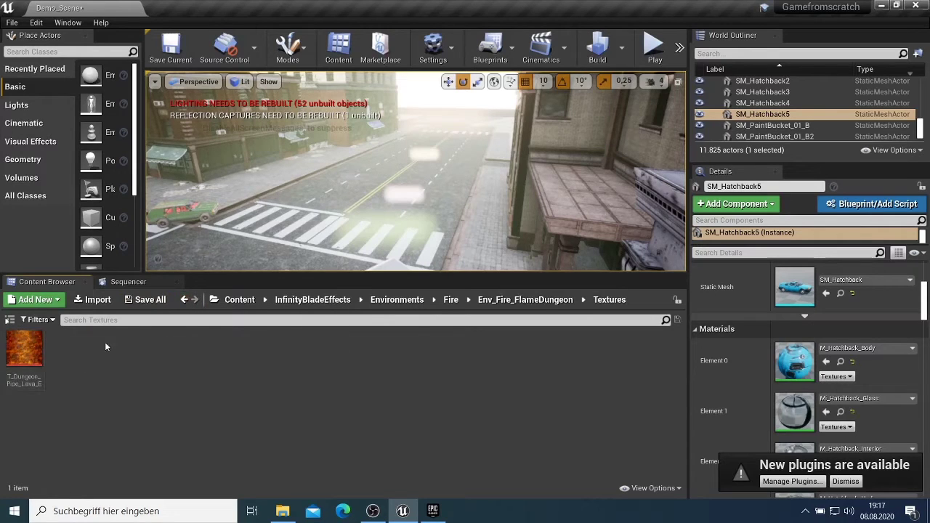
pyautogui.click(184, 300)
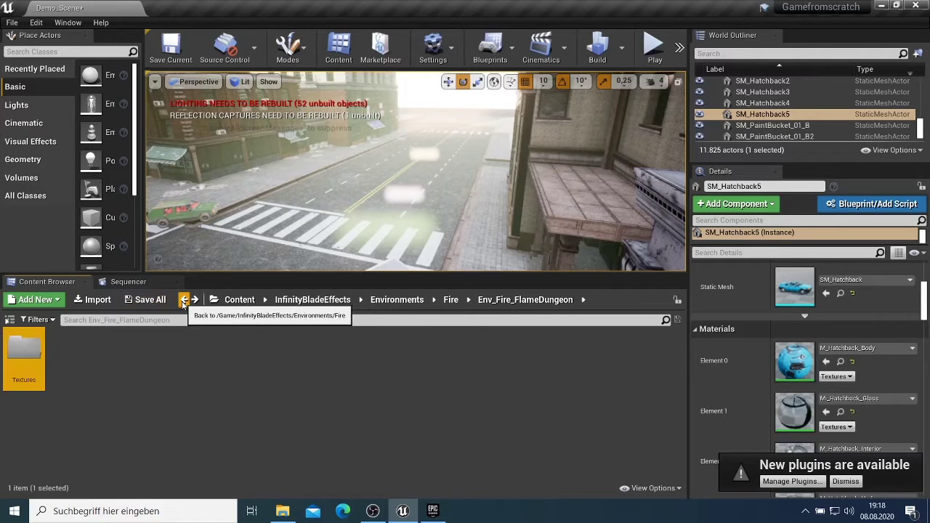
# Look through the Misc environment assets, including the Env_ALL_Artifacts materials, for something usable on the street
pyautogui.click(184, 300)
pyautogui.click(184, 300)
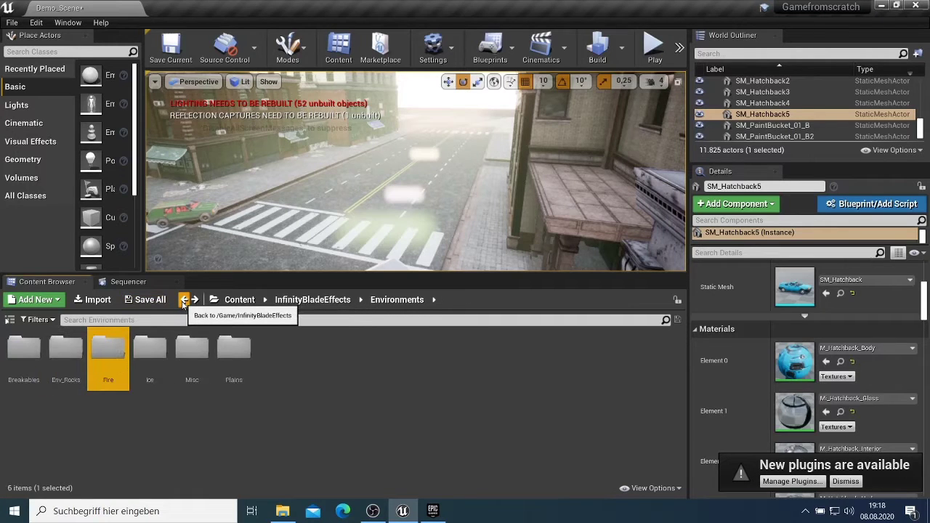
pyautogui.doubleClick(208, 361)
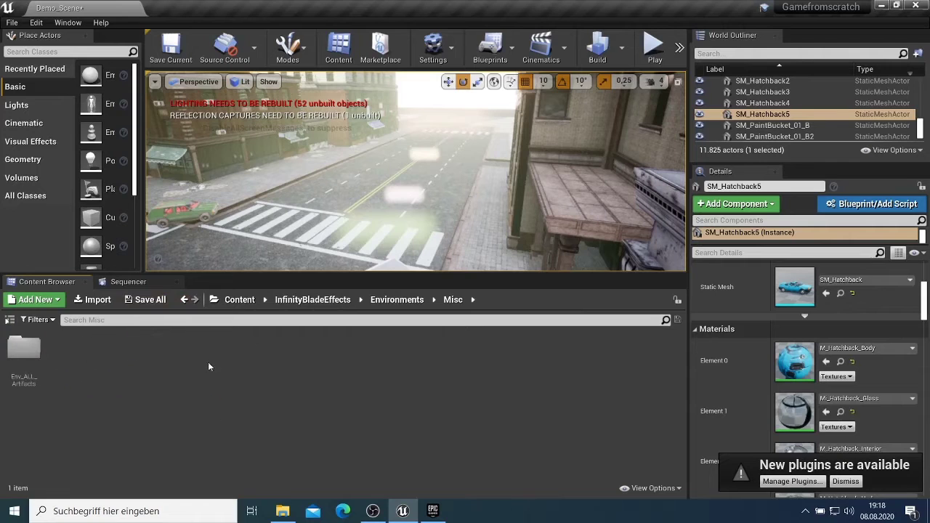
pyautogui.doubleClick(23, 348)
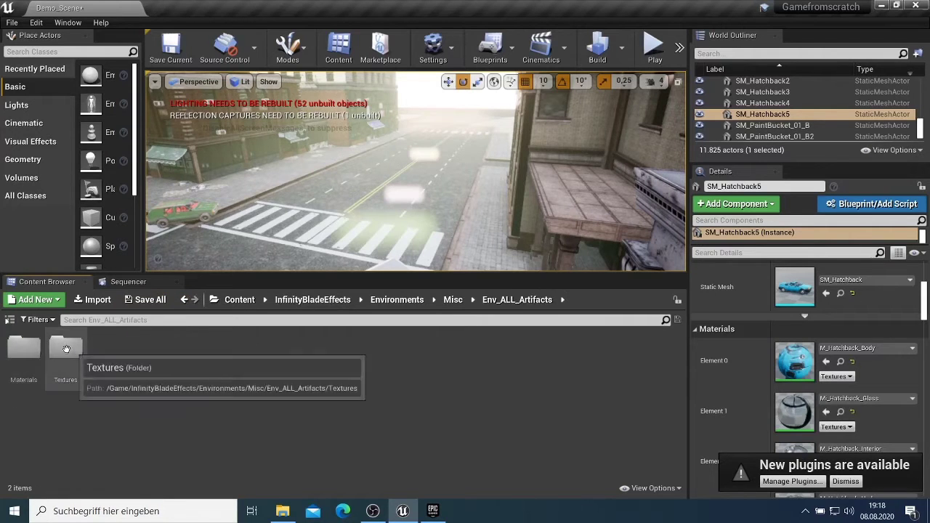
pyautogui.doubleClick(18, 355)
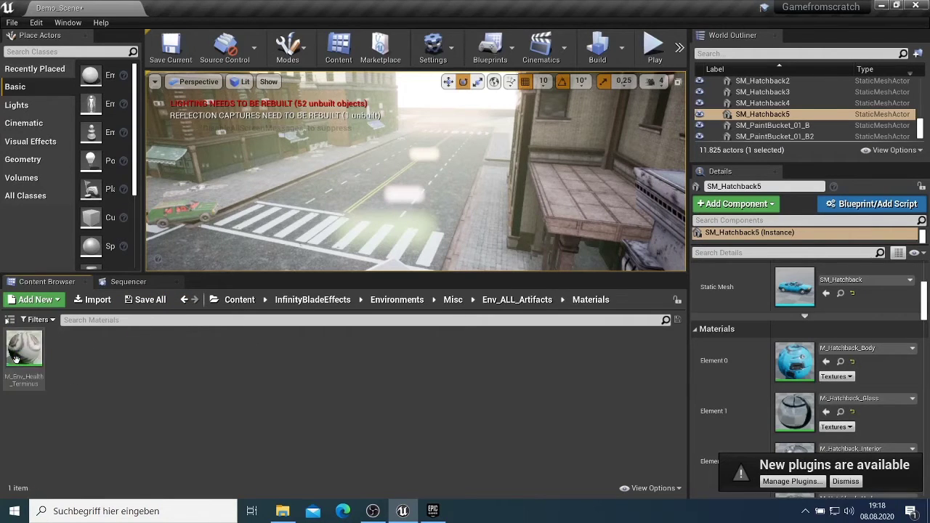
pyautogui.click(184, 300)
pyautogui.click(184, 300)
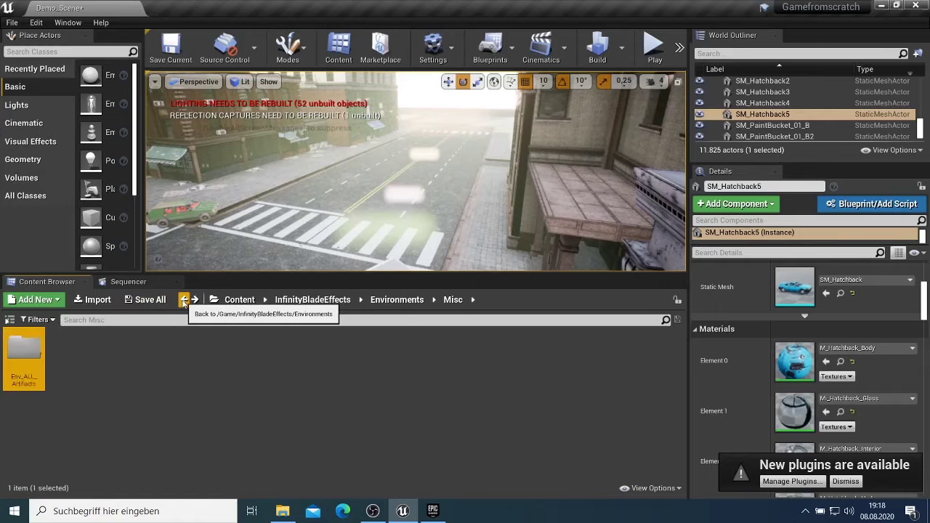
pyautogui.click(184, 300)
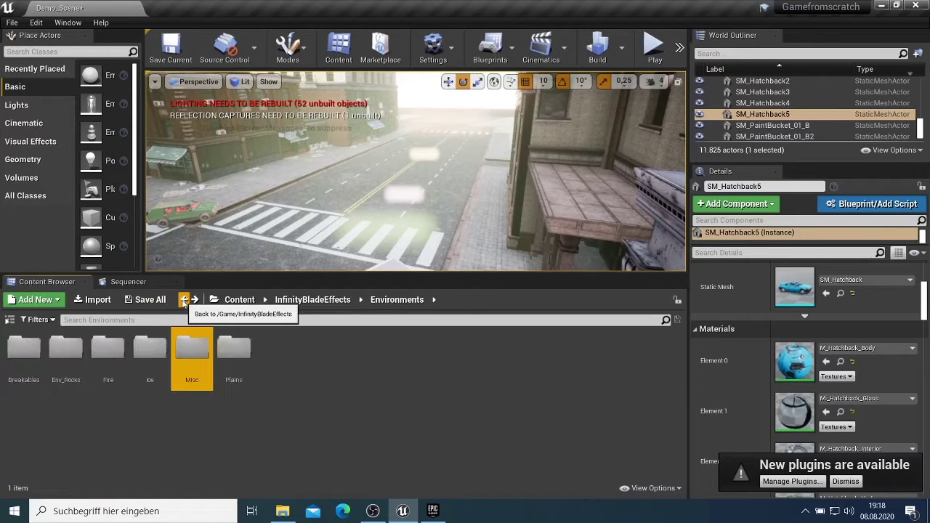
# Look through the Breakables materials and the Env_Rocks textures of the environment assets
pyautogui.doubleClick(35, 360)
pyautogui.click(28, 353)
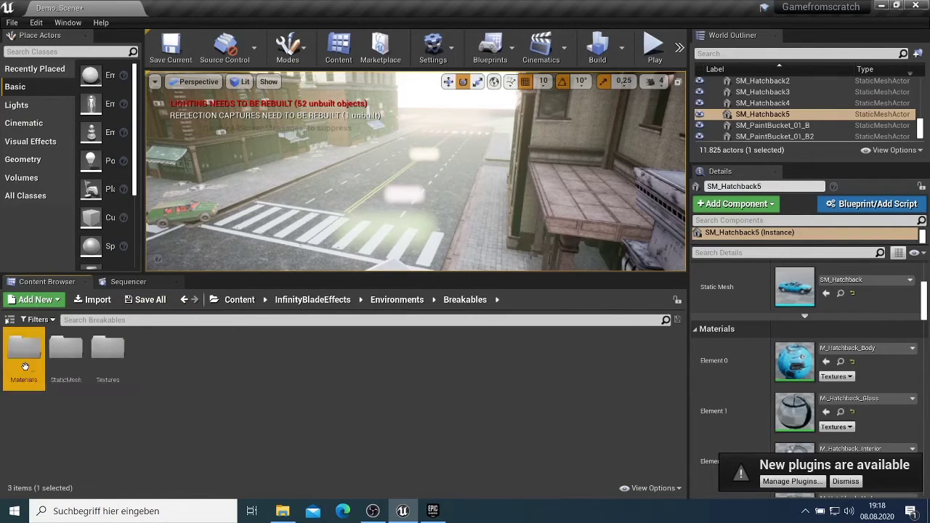
pyautogui.doubleClick(27, 353)
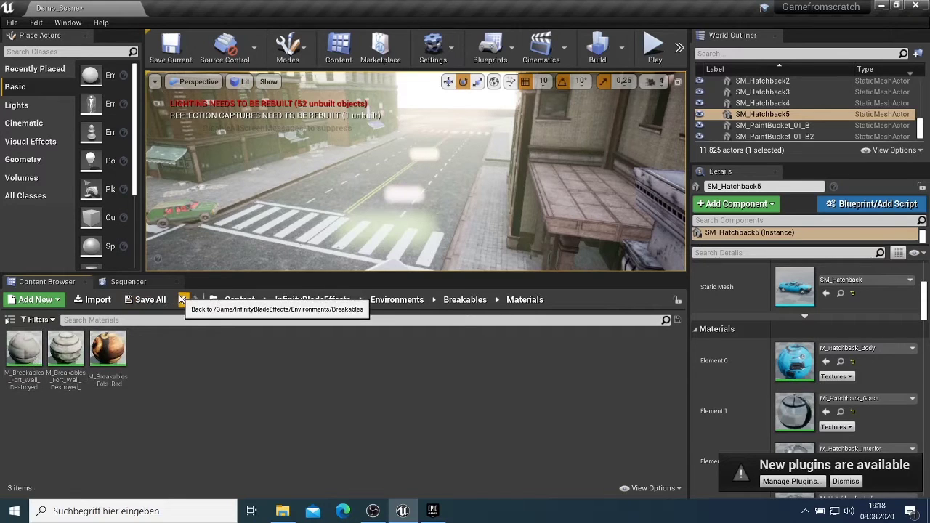
pyautogui.click(184, 300)
pyautogui.click(184, 300)
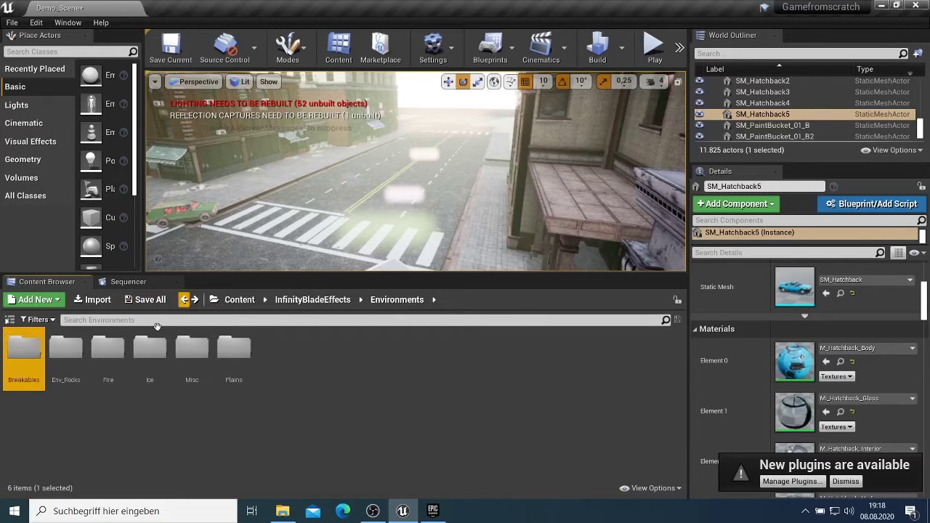
pyautogui.doubleClick(67, 354)
pyautogui.doubleClick(67, 354)
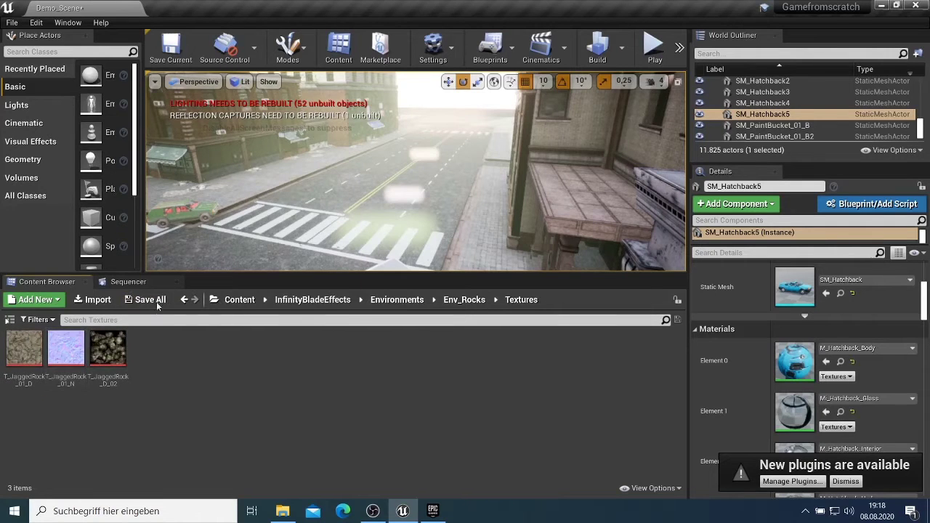
pyautogui.click(185, 300)
pyautogui.click(186, 301)
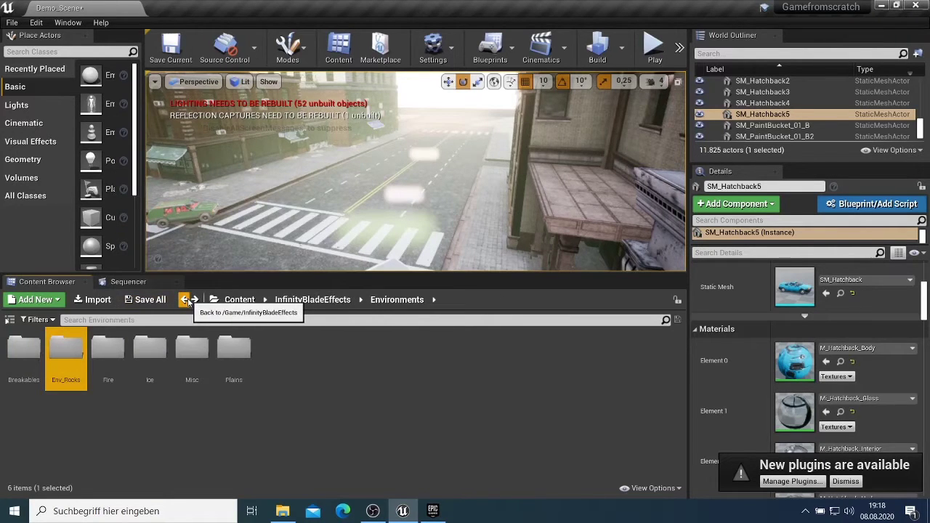
# Apply the T_Env_Fire_deco_Chain2D texture from the Fire folder's Env_Fire_deco assets to the green car beside the crosswalk
pyautogui.doubleClick(108, 350)
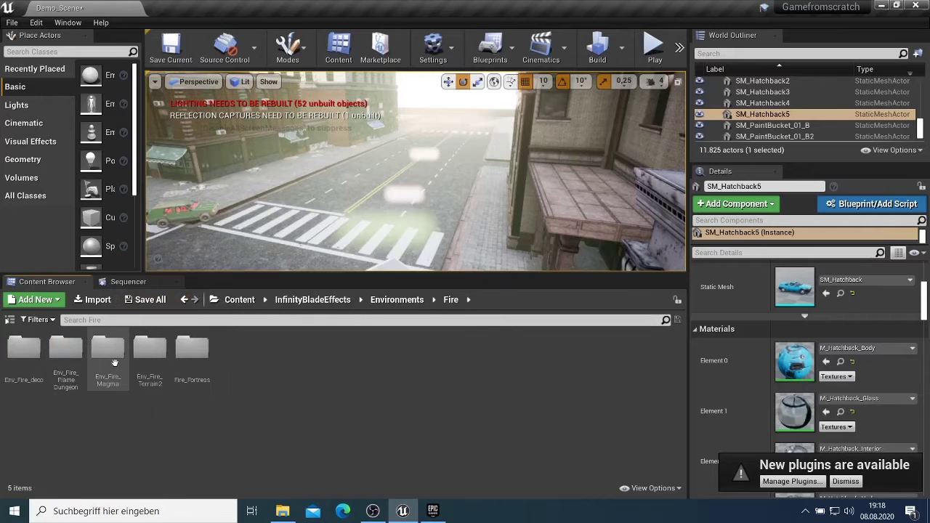
pyautogui.doubleClick(26, 353)
pyautogui.doubleClick(29, 359)
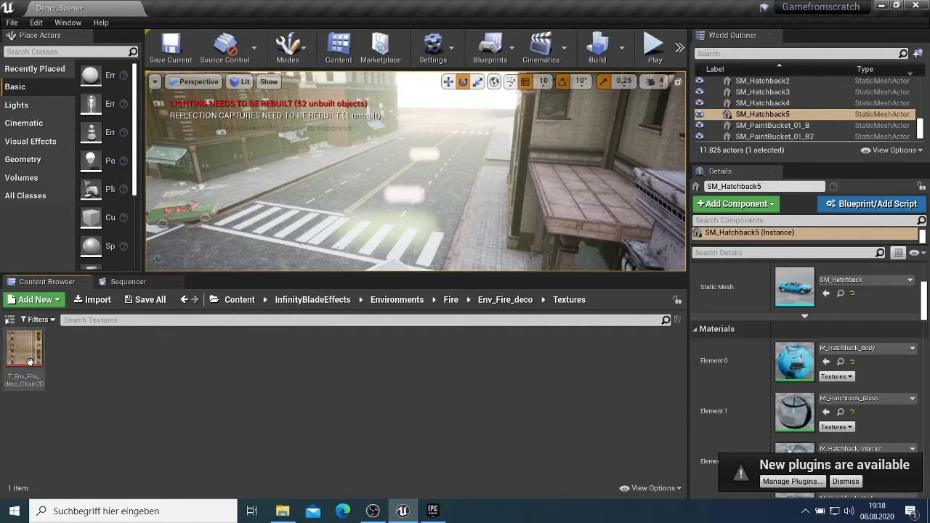
pyautogui.moveTo(29, 361); pyautogui.dragTo(190, 211)
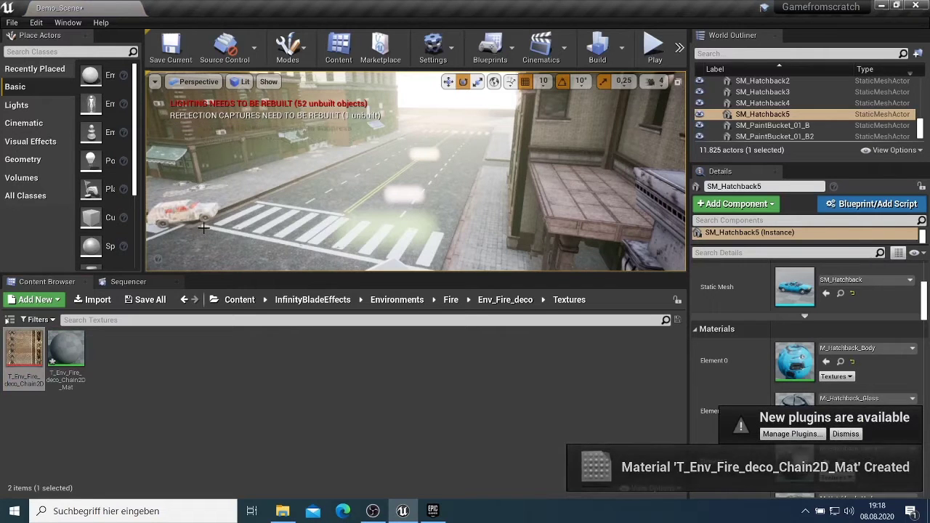
pyautogui.moveTo(228, 247); pyautogui.dragTo(84, 249, button='right')
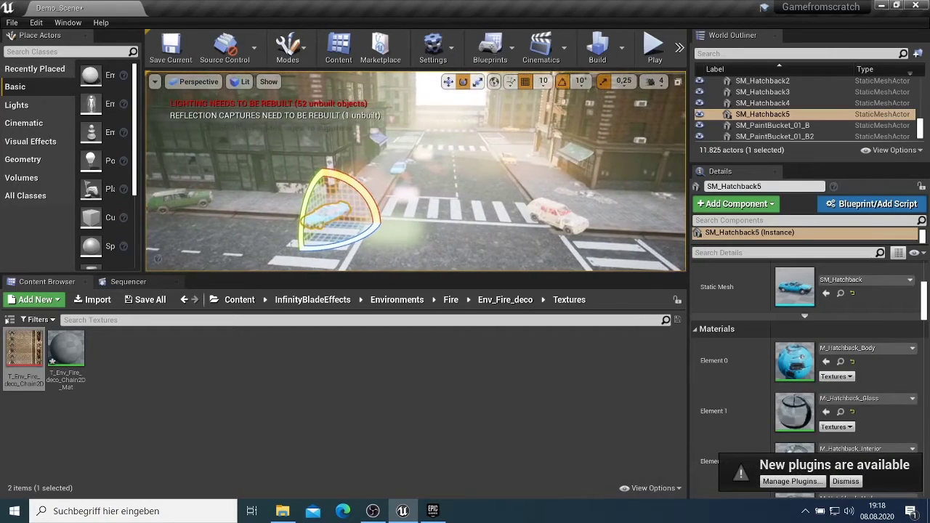
pyautogui.moveTo(150, 243); pyautogui.dragTo(146, 243, button='right')
pyautogui.press('f')
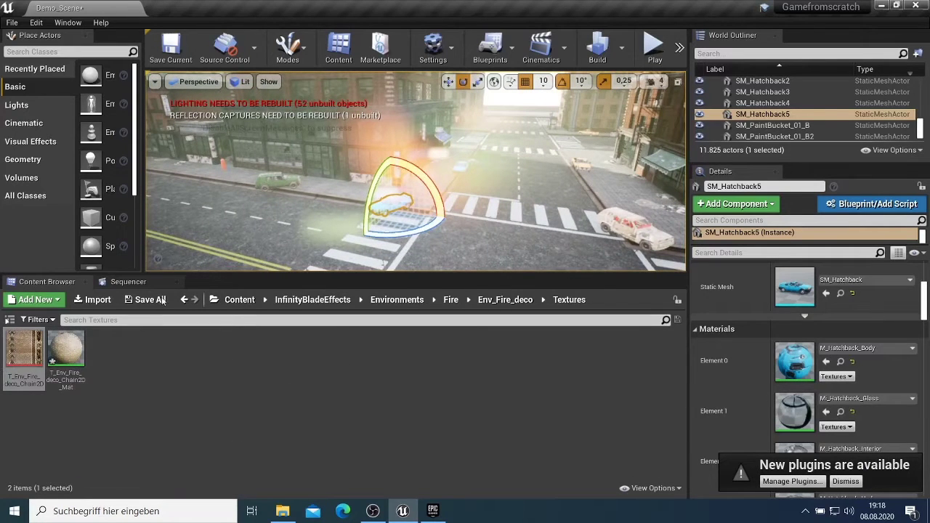
# Apply the T_SnowBoulder_D_Snow texture from the Ice folder's Env_Ice_Mountain assets to the sidewalk in front of the shops
pyautogui.click(184, 300)
pyautogui.click(183, 301)
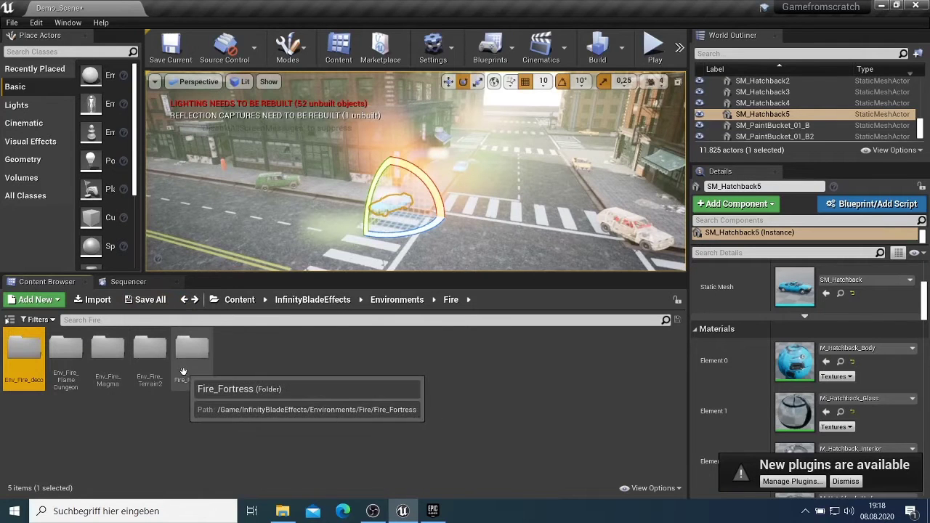
pyautogui.scroll(2, 549, 197)
pyautogui.moveTo(549, 192)
pyautogui.mouseDown(button='right')
pyautogui.moveTo(204, 197)
pyautogui.moveTo(538, 206)
pyautogui.mouseUp(button='right')
pyautogui.click(184, 300)
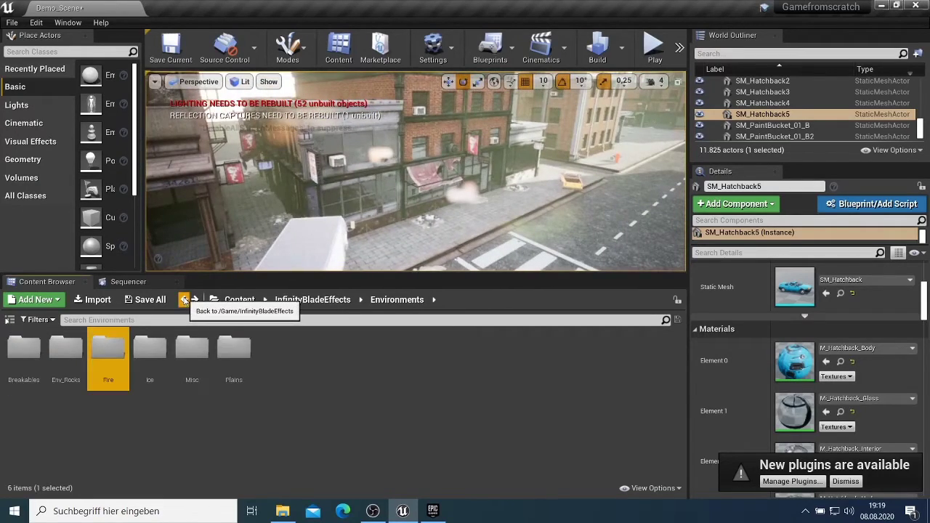
pyautogui.doubleClick(157, 350)
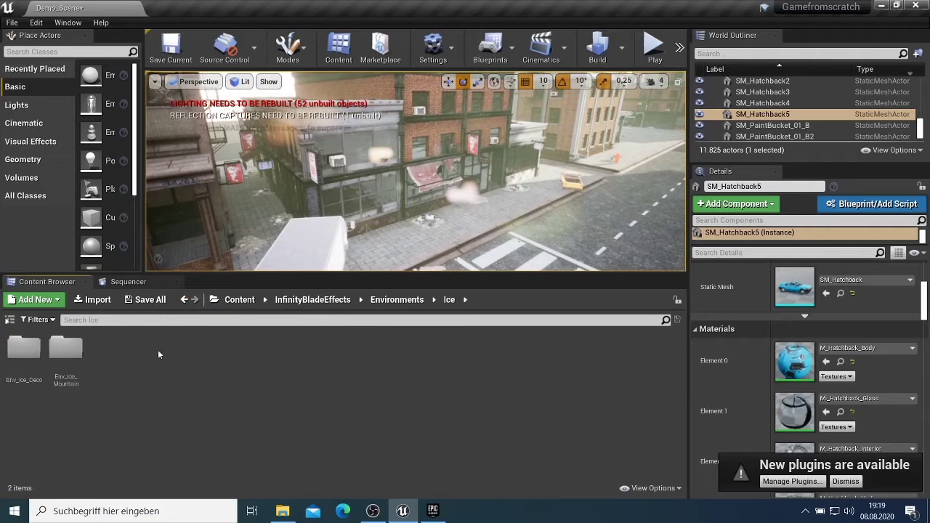
pyautogui.doubleClick(73, 351)
pyautogui.doubleClick(71, 352)
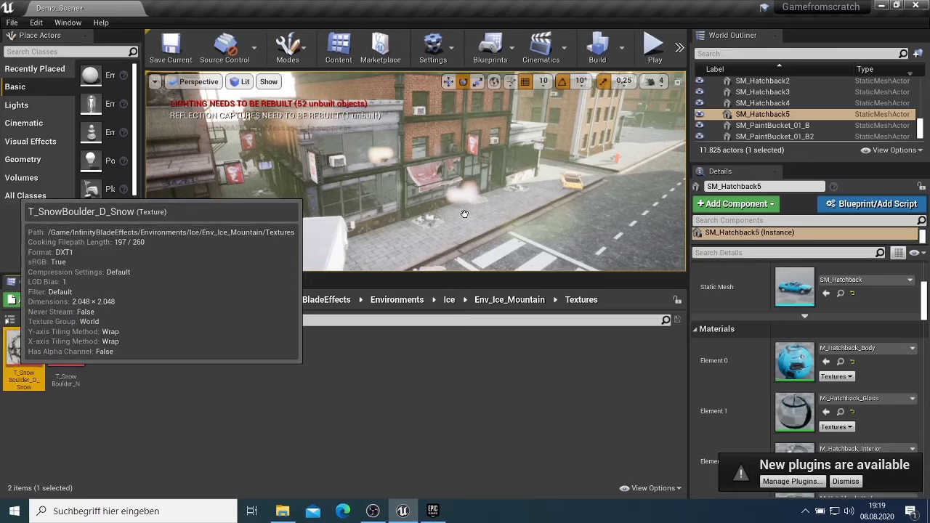
pyautogui.moveTo(467, 215); pyautogui.dragTo(468, 215)
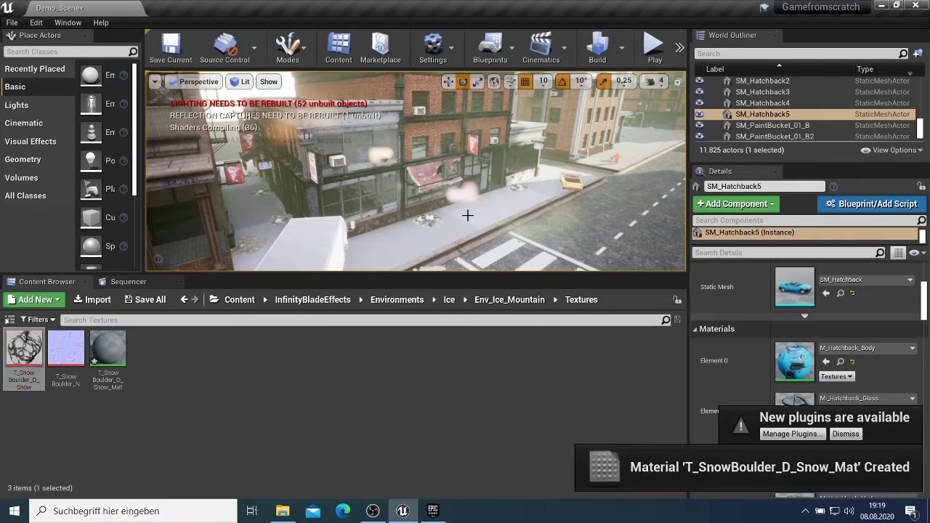
# Apply the T_SnowBoulder_N texture to the sidewalk across the street, beside the parked green car
pyautogui.moveTo(458, 249); pyautogui.dragTo(596, 250, button='right')
pyautogui.moveTo(425, 261); pyautogui.dragTo(434, 261, button='right')
pyautogui.moveTo(120, 333); pyautogui.dragTo(554, 199)
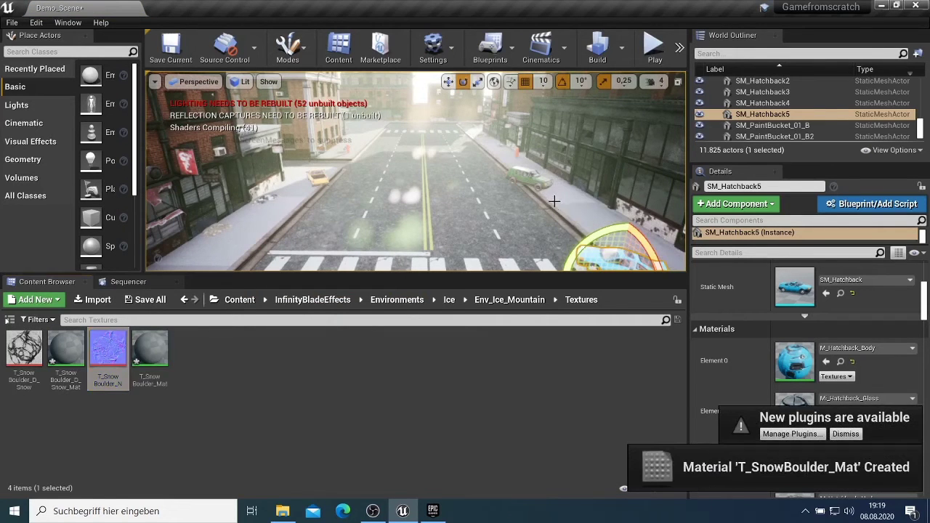
pyautogui.moveTo(489, 226); pyautogui.dragTo(160, 232, button='right')
pyautogui.moveTo(415, 218)
pyautogui.mouseDown(button='right')
pyautogui.moveTo(297, 218)
pyautogui.moveTo(429, 218)
pyautogui.mouseUp(button='right')
pyautogui.moveTo(451, 196); pyautogui.dragTo(491, 209)
pyautogui.moveTo(325, 246); pyautogui.dragTo(680, 246, button='right')
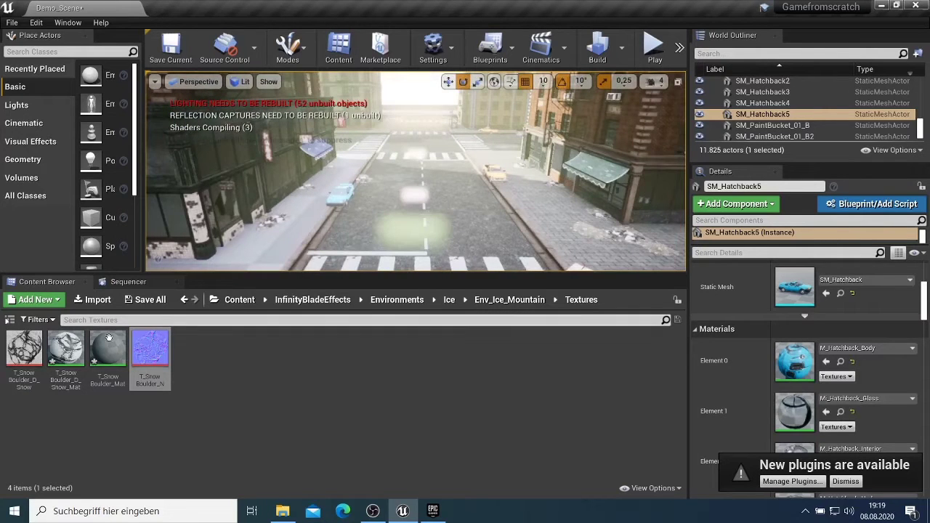
# Look at the Env_Plains_Ruins textures in the Plains environment folder
pyautogui.click(184, 300)
pyautogui.click(185, 300)
pyautogui.click(234, 362)
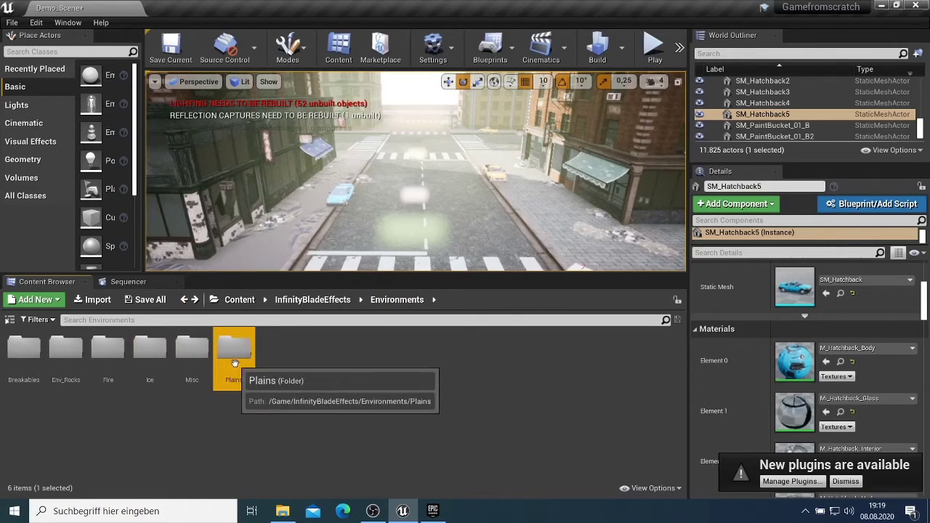
pyautogui.doubleClick(234, 363)
pyautogui.doubleClick(21, 348)
pyautogui.click(19, 345)
pyautogui.doubleClick(66, 352)
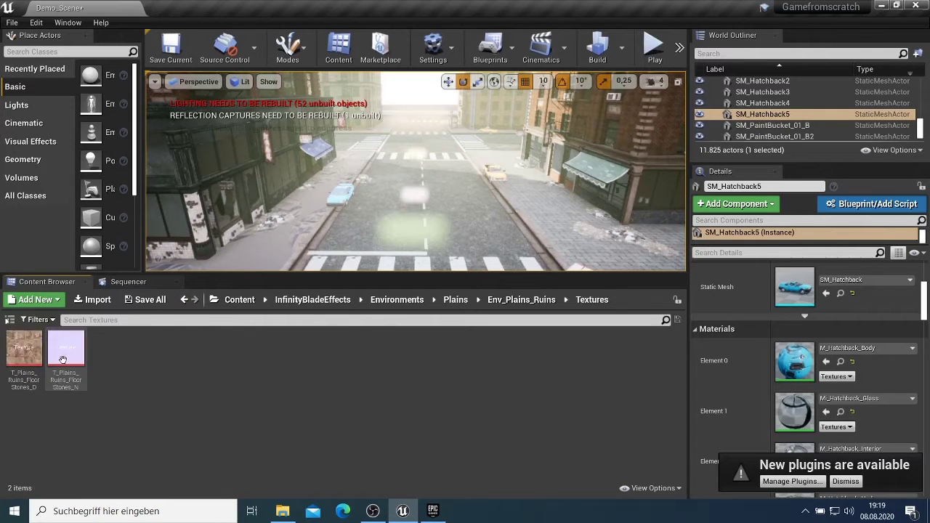
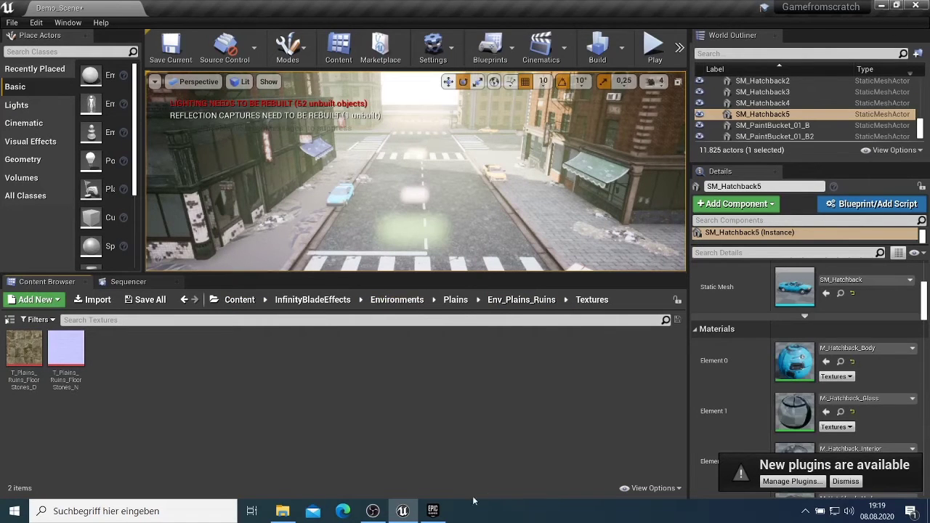
# Switch to the Epic Games Launcher and browse the owned asset packs in the library, then return to the Unreal Editor
pyautogui.click(433, 512)
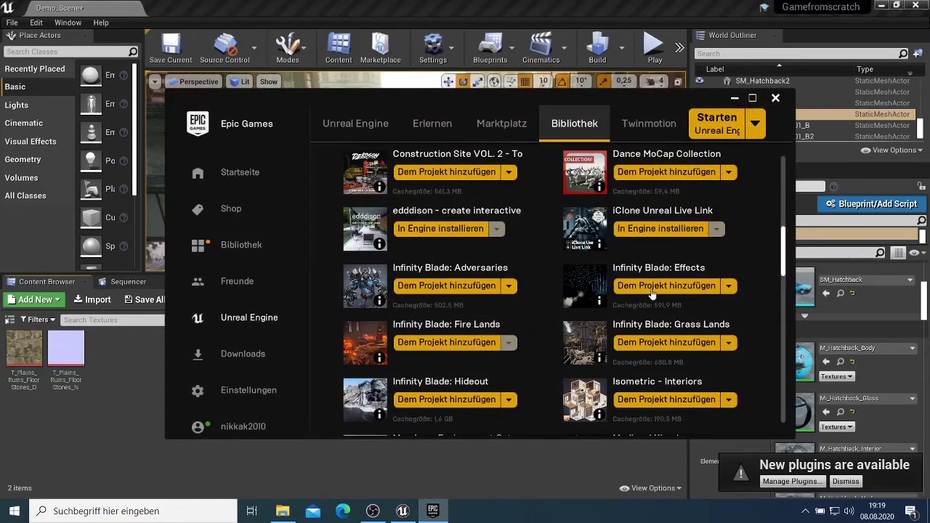
pyautogui.scroll(1, 616, 237)
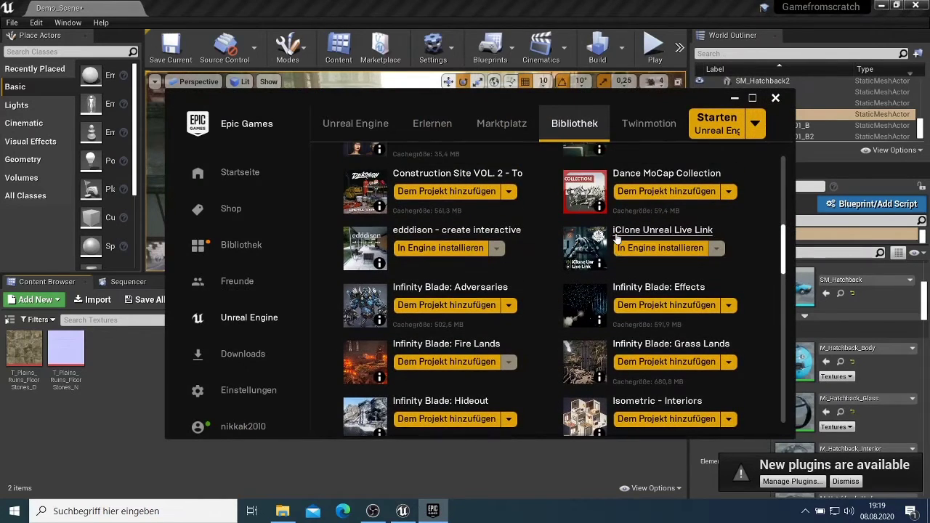
pyautogui.scroll(3, 616, 237)
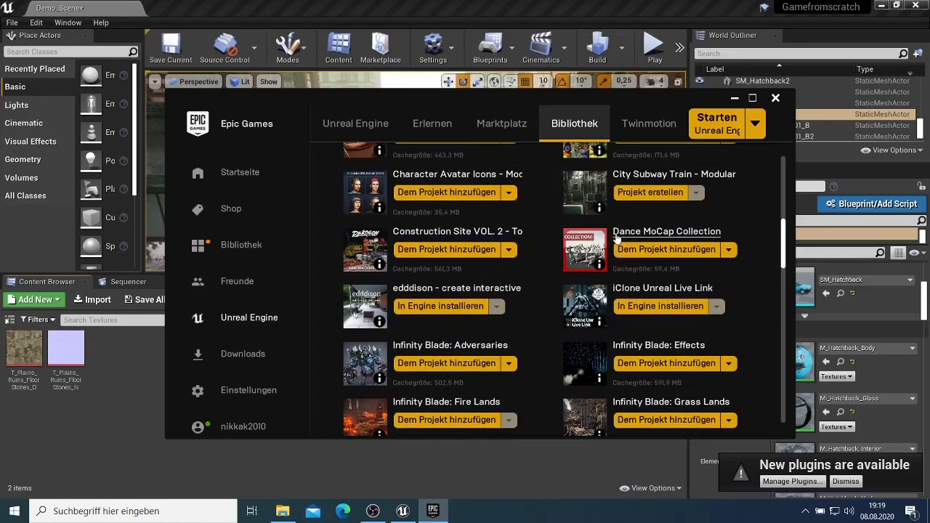
pyautogui.scroll(2, 616, 237)
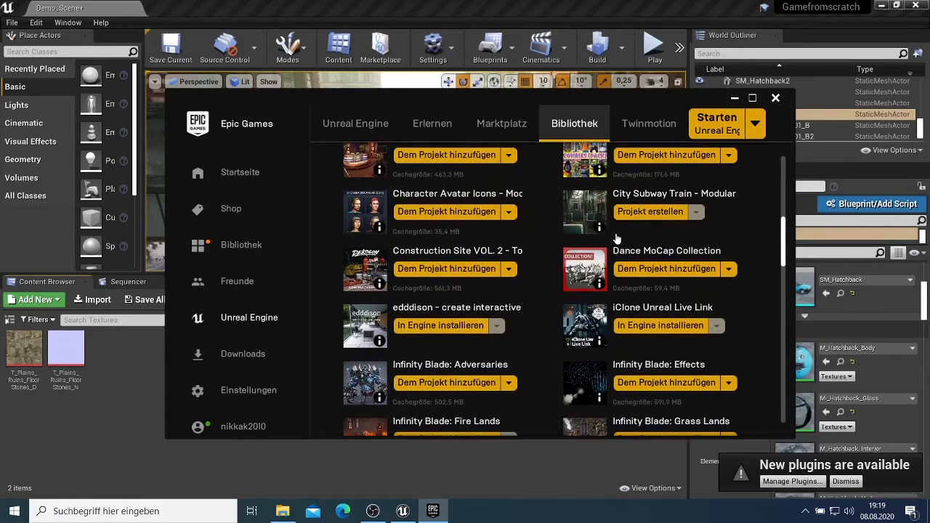
pyautogui.scroll(8, 618, 235)
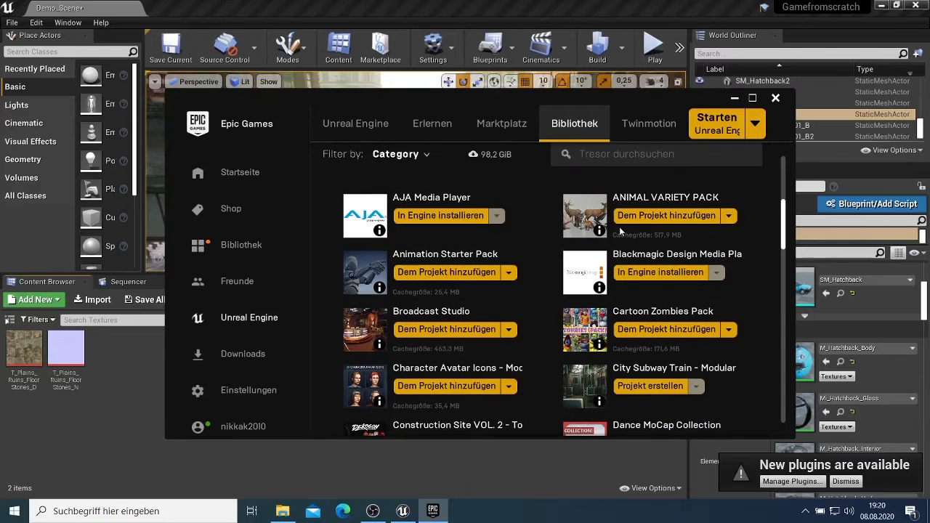
pyautogui.scroll(2, 621, 231)
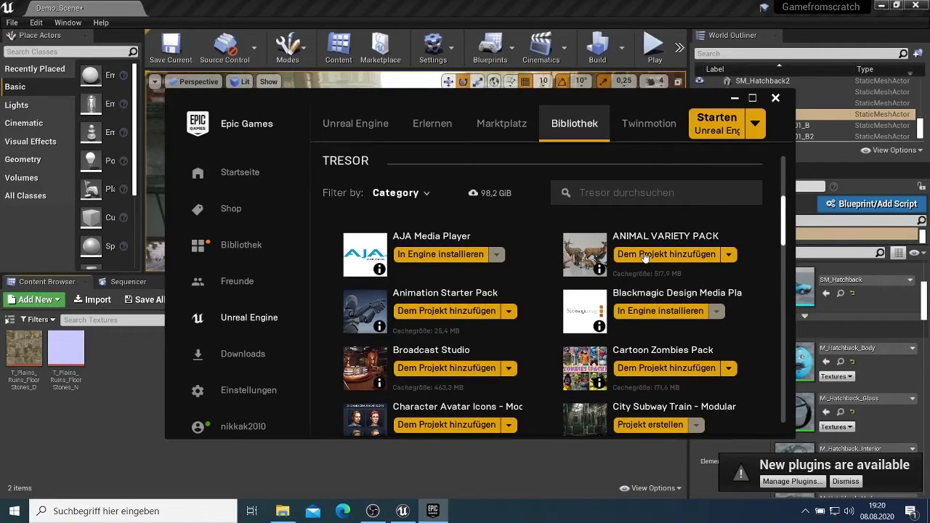
pyautogui.scroll(-10, 622, 275)
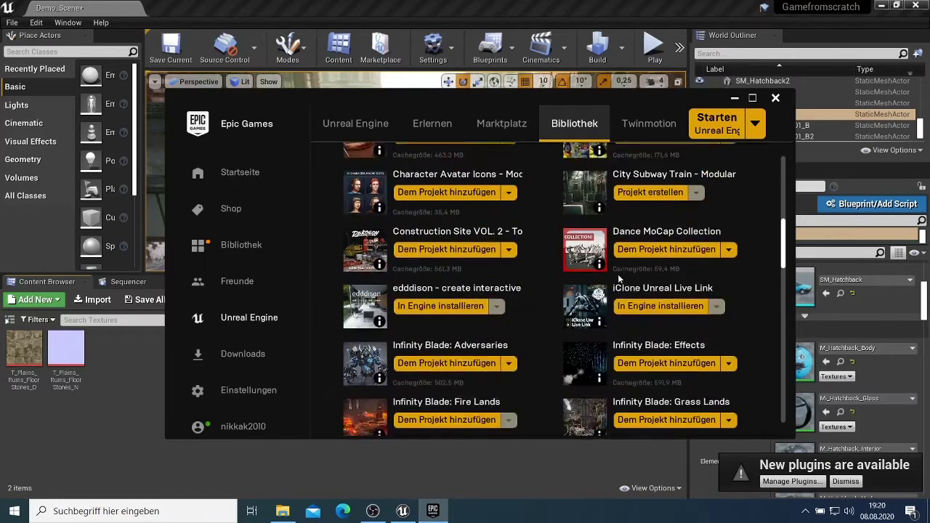
pyautogui.scroll(-6, 618, 278)
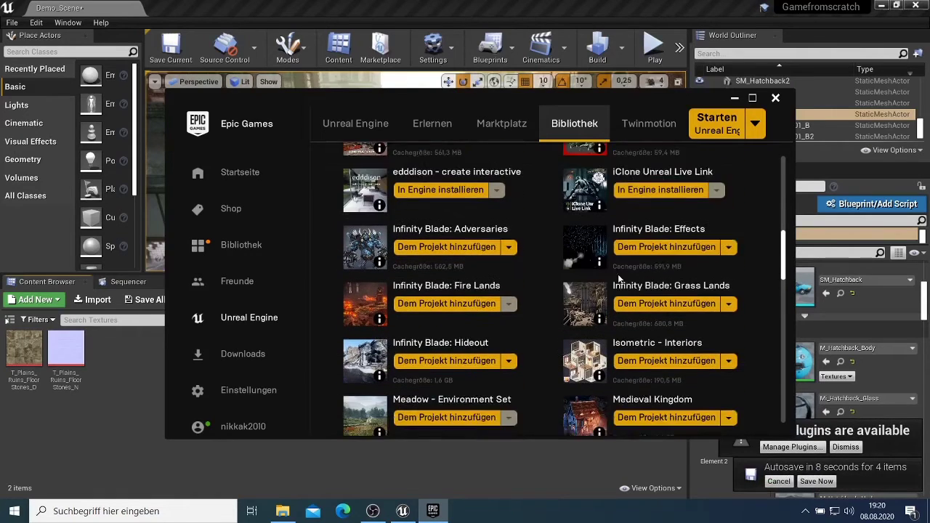
pyautogui.scroll(-2, 619, 274)
pyautogui.scroll(-8, 622, 274)
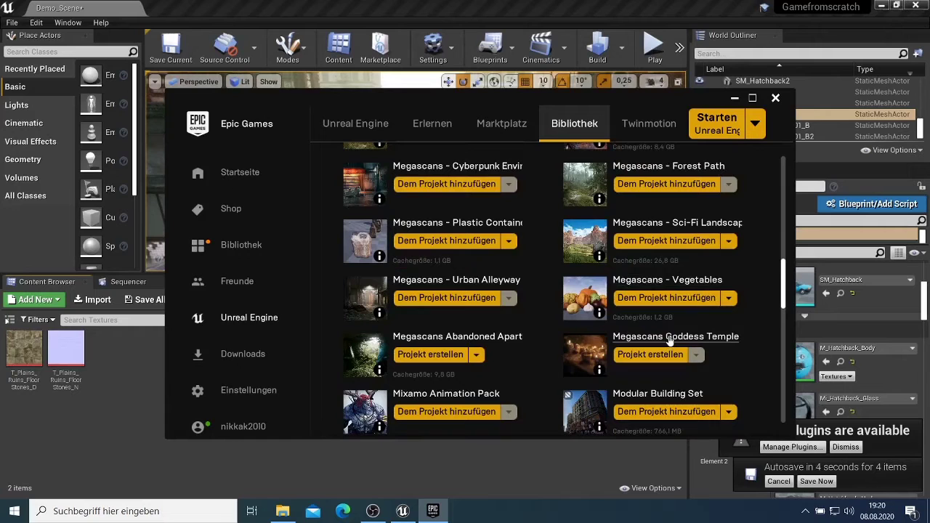
pyautogui.scroll(-5, 670, 339)
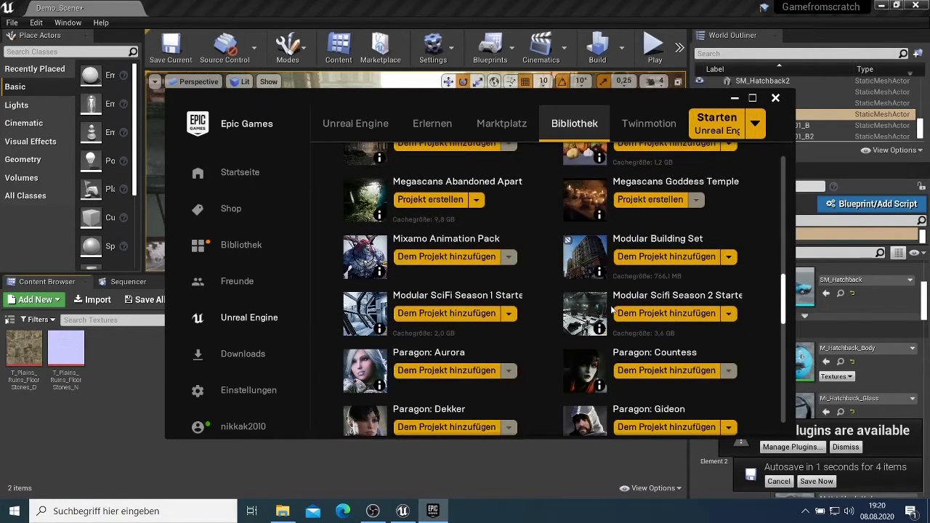
pyautogui.scroll(-10, 612, 309)
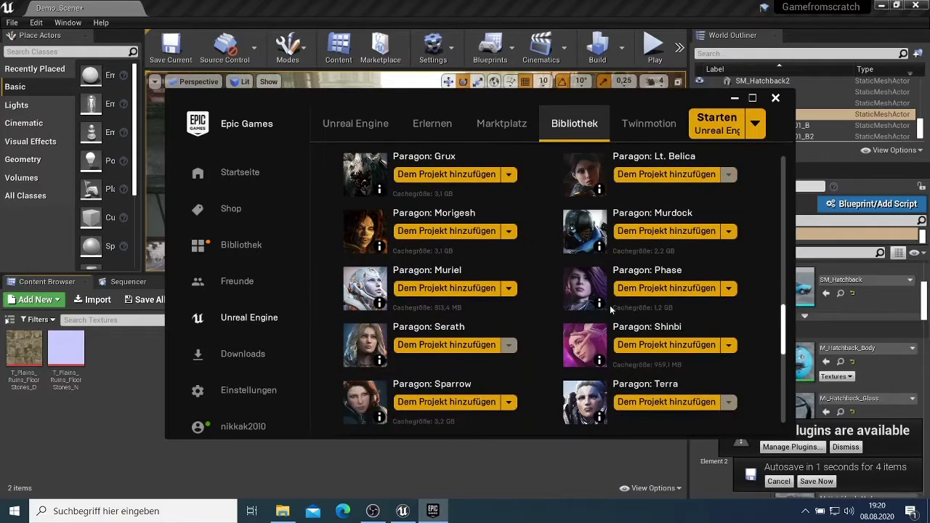
pyautogui.scroll(-11, 611, 306)
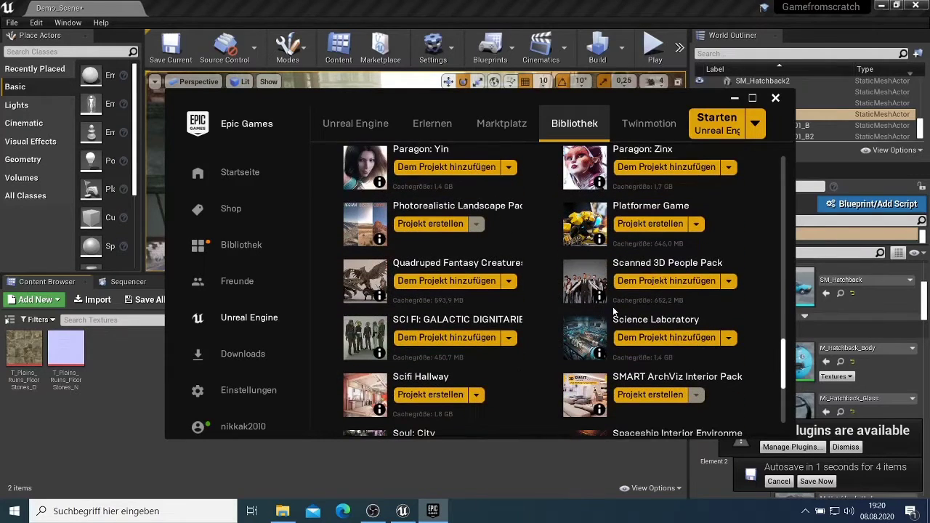
pyautogui.scroll(-6, 608, 306)
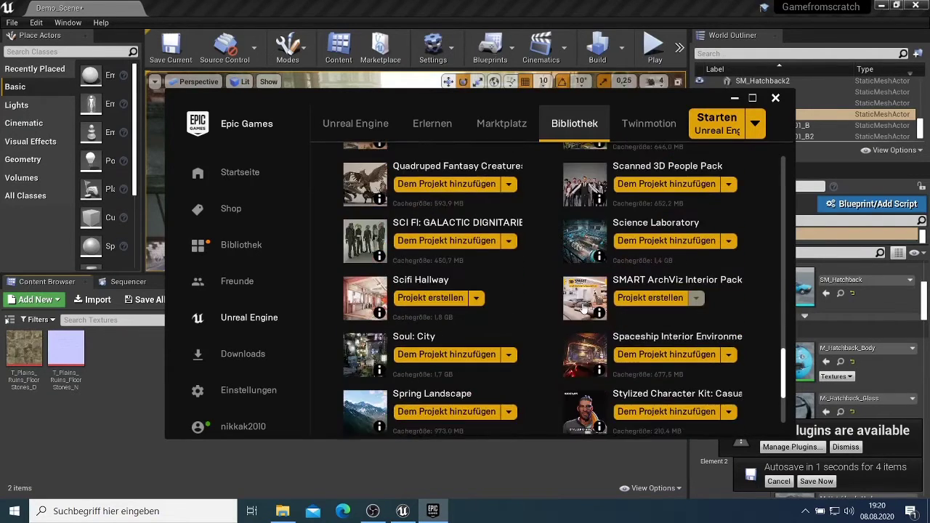
pyautogui.scroll(-5, 583, 309)
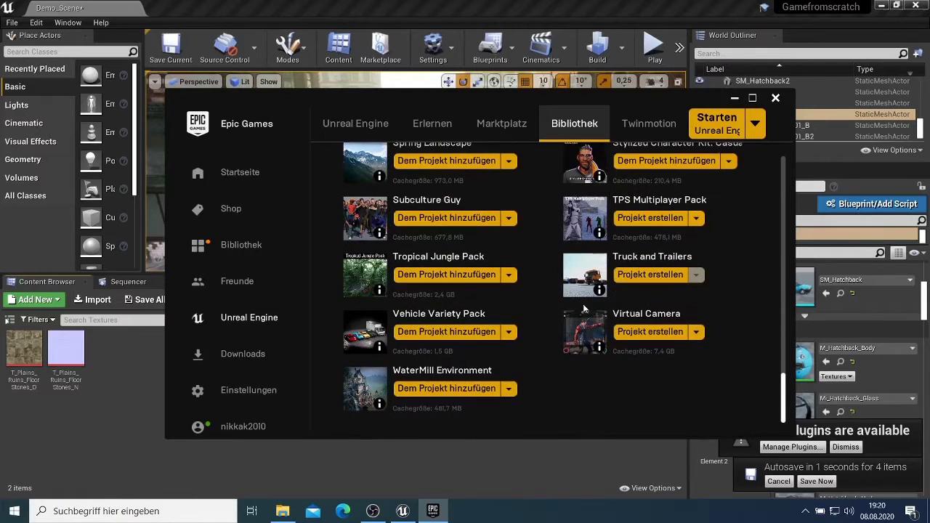
pyautogui.click(735, 98)
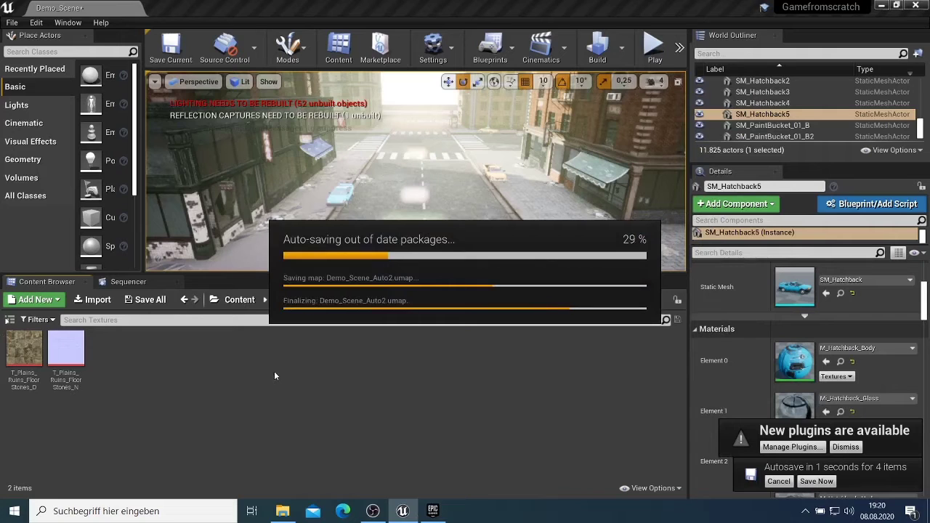
# Apply the T_Lava_Flows texture from the Fire folder's Env_Fire_Magma assets to the sidewalk around the corner building across the intersection
pyautogui.click(186, 301)
pyautogui.click(186, 301)
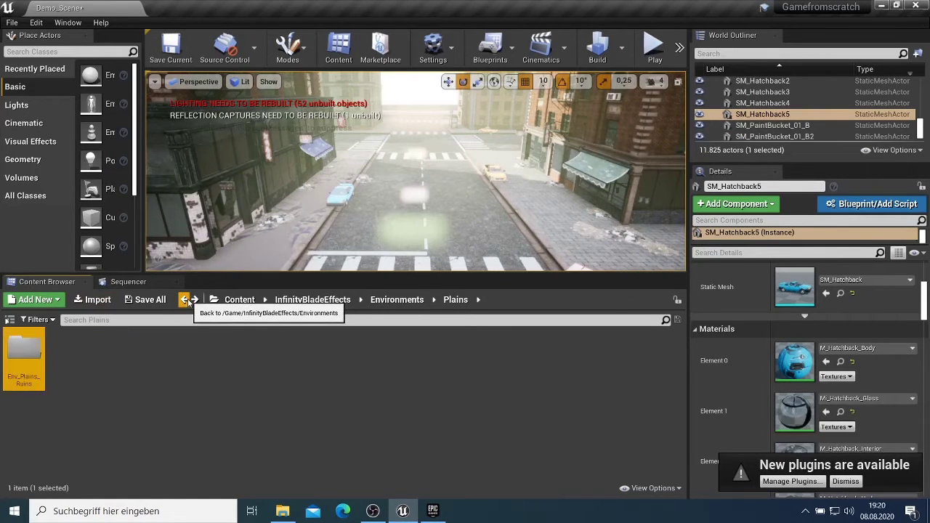
pyautogui.click(187, 301)
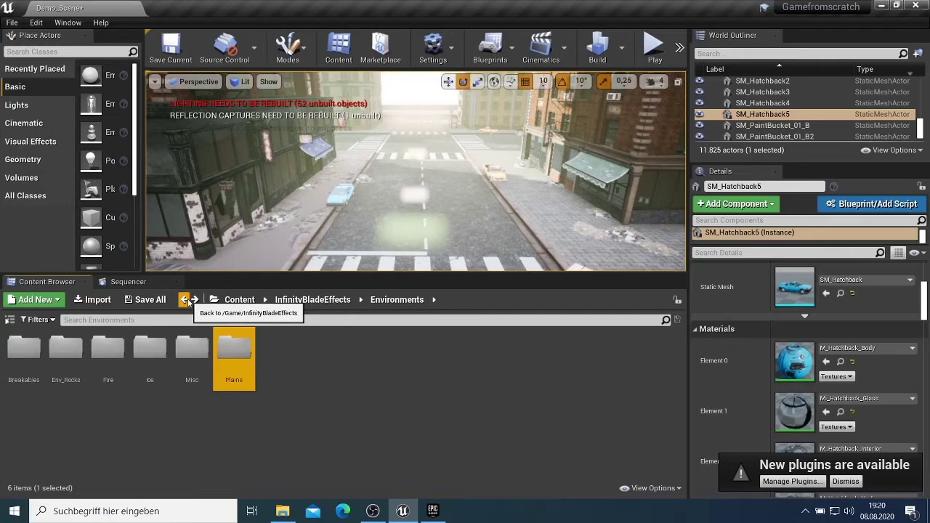
pyautogui.doubleClick(109, 353)
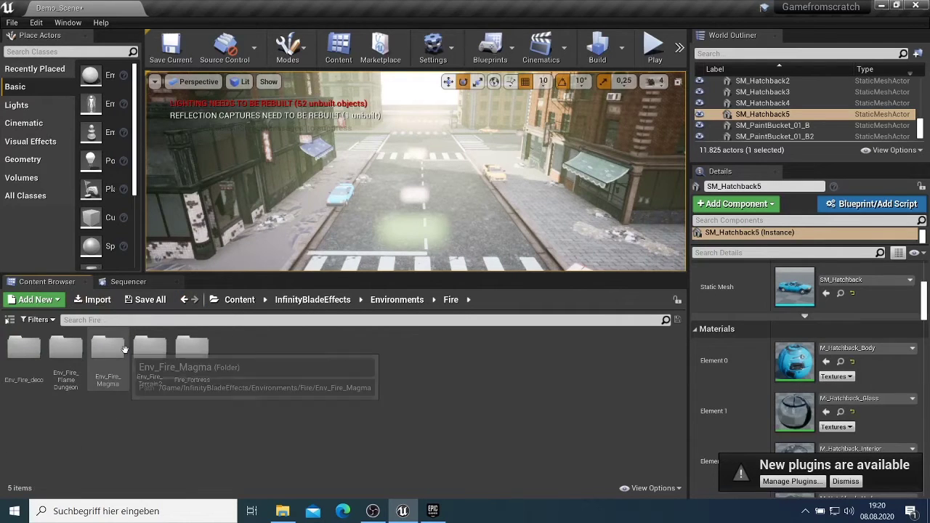
pyautogui.click(112, 352)
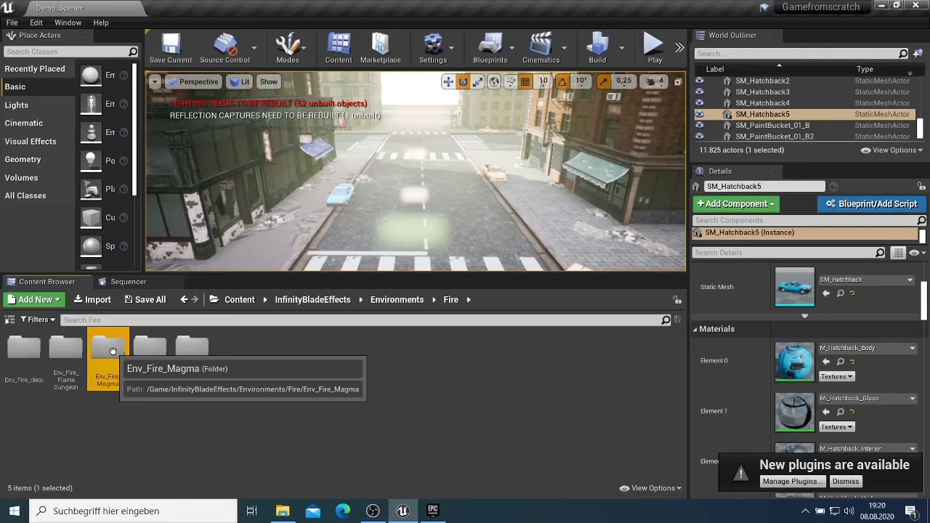
pyautogui.doubleClick(112, 352)
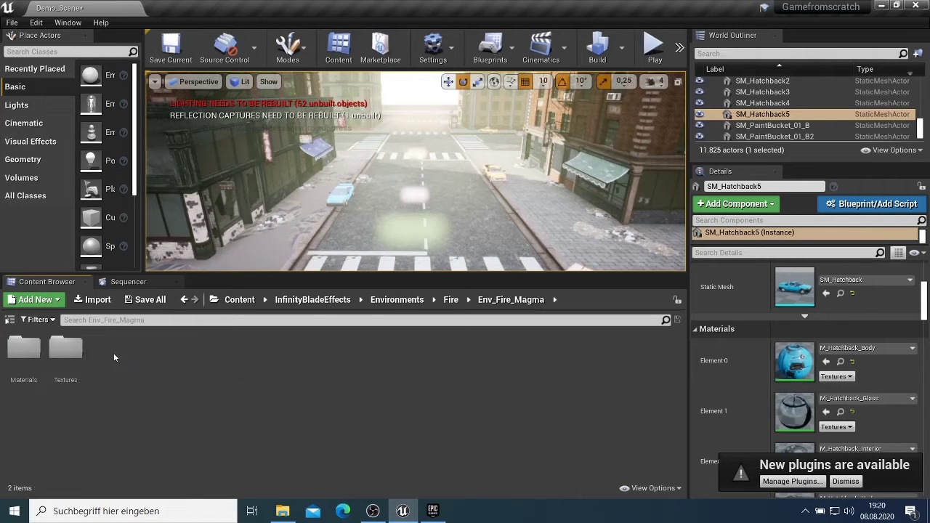
pyautogui.doubleClick(74, 356)
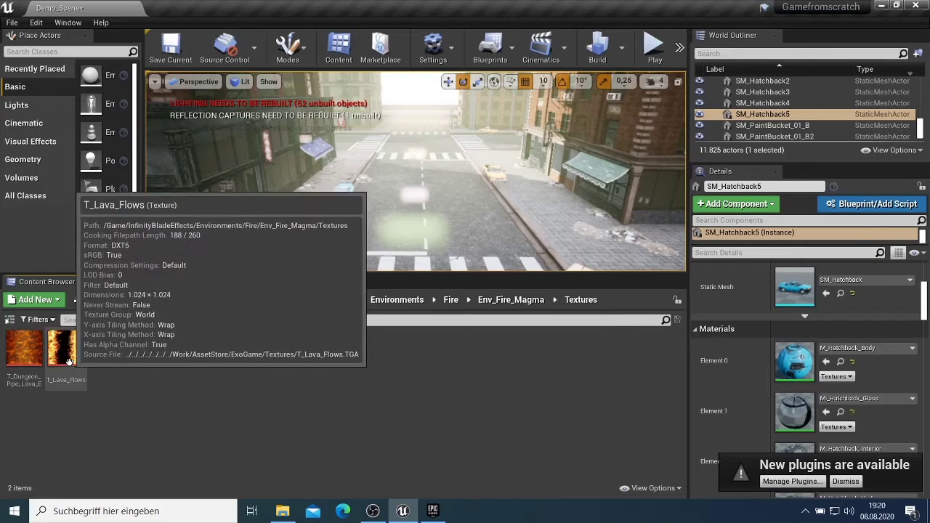
pyautogui.moveTo(420, 193); pyautogui.dragTo(397, 199, button='right')
pyautogui.moveTo(65, 348); pyautogui.dragTo(423, 180)
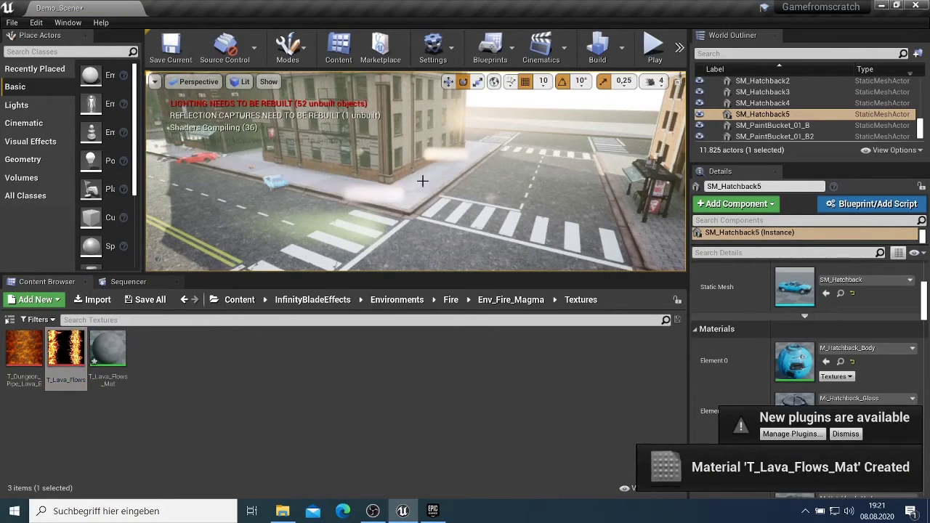
# Apply the T_Dungeon_Pipe_Lava_E texture to the sidewalk beneath the bus stop, opposite the sidewalk with the lava flows
pyautogui.moveTo(481, 228)
pyautogui.mouseDown(button='right')
pyautogui.moveTo(603, 228)
pyautogui.moveTo(465, 224)
pyautogui.moveTo(482, 224)
pyautogui.mouseUp(button='right')
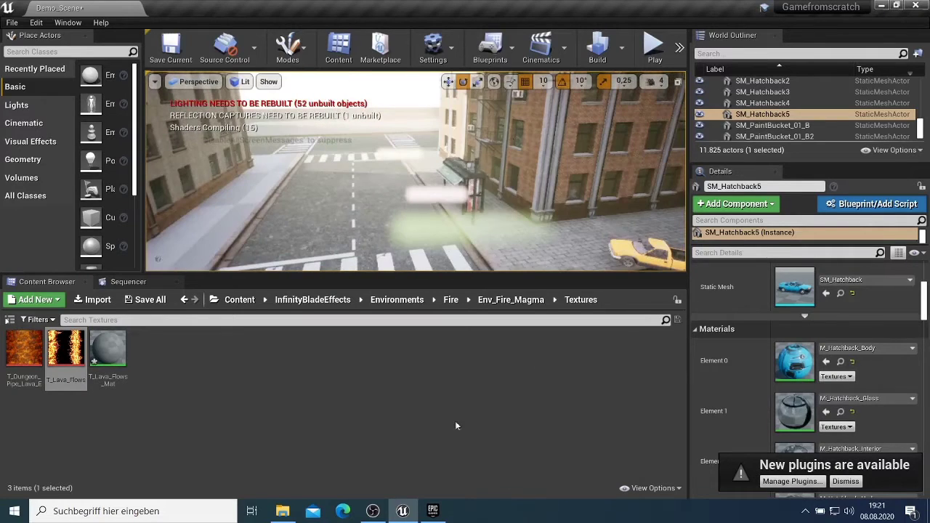
pyautogui.moveTo(361, 216); pyautogui.dragTo(324, 216, button='right')
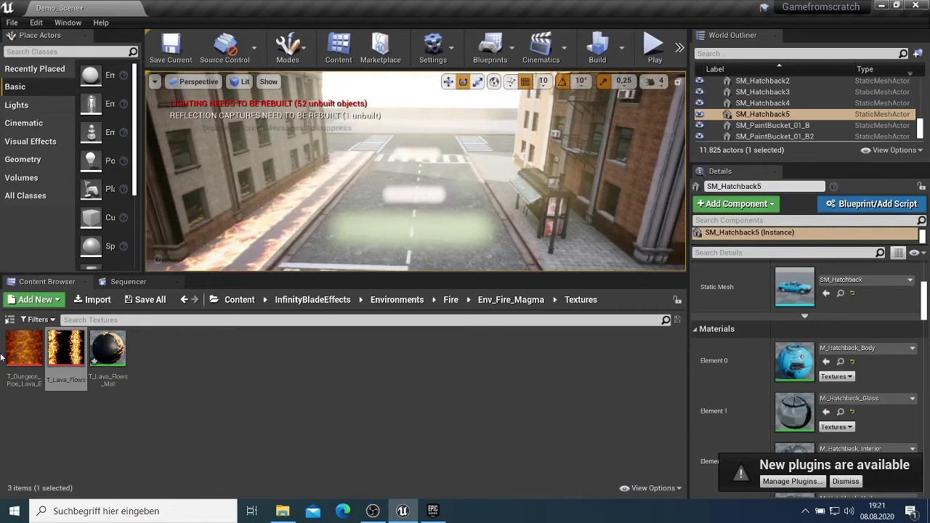
pyautogui.moveTo(22, 349); pyautogui.dragTo(516, 204)
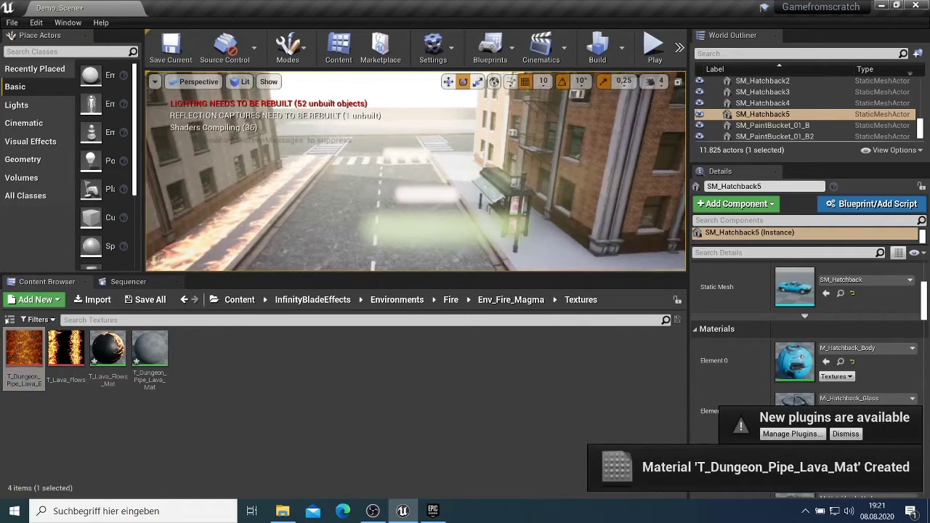
pyautogui.moveTo(515, 204); pyautogui.dragTo(603, 203, button='right')
pyautogui.moveTo(325, 216); pyautogui.dragTo(325, 216, button='right')
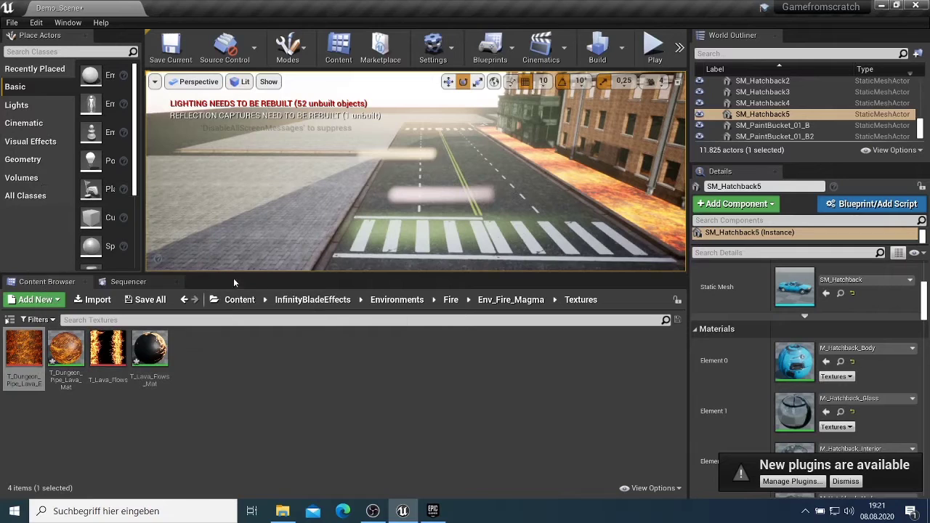
# Apply the T_Plains_Ruins_FloorStones_D texture from the Plains folder's Env_Plains_Ruins assets to the large paved area across the road from the lava sidewalk
pyautogui.click(187, 302)
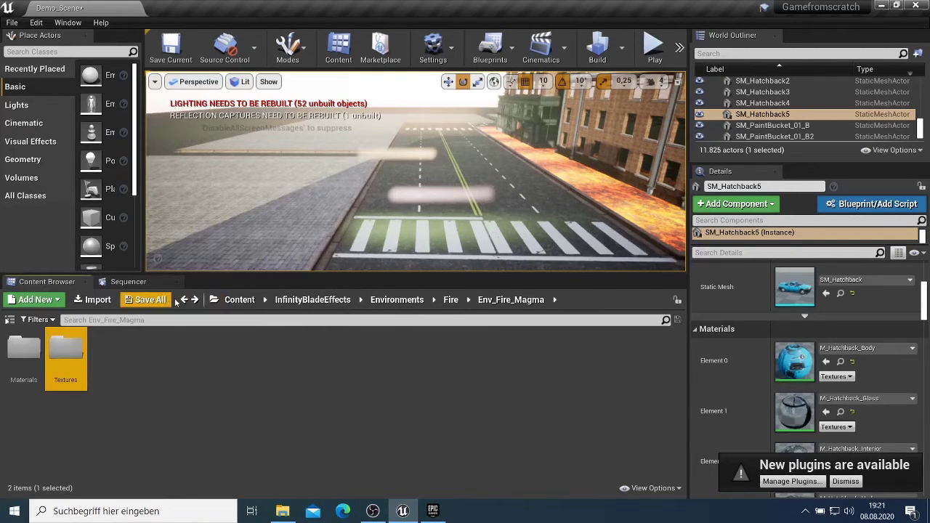
pyautogui.click(184, 300)
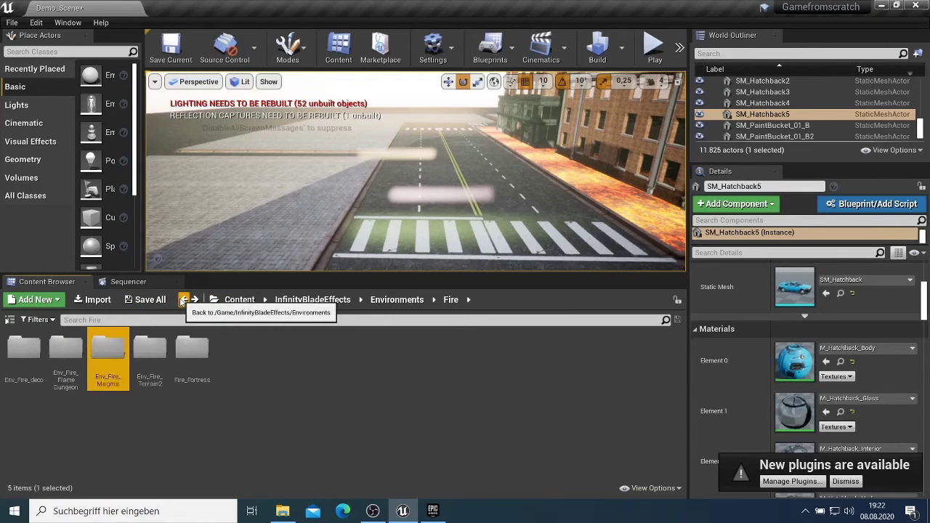
pyautogui.click(184, 300)
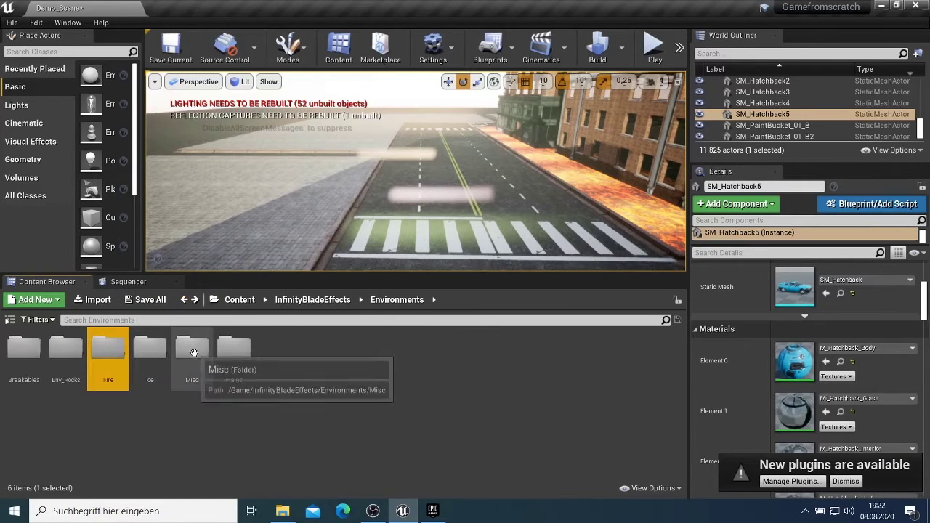
pyautogui.doubleClick(234, 352)
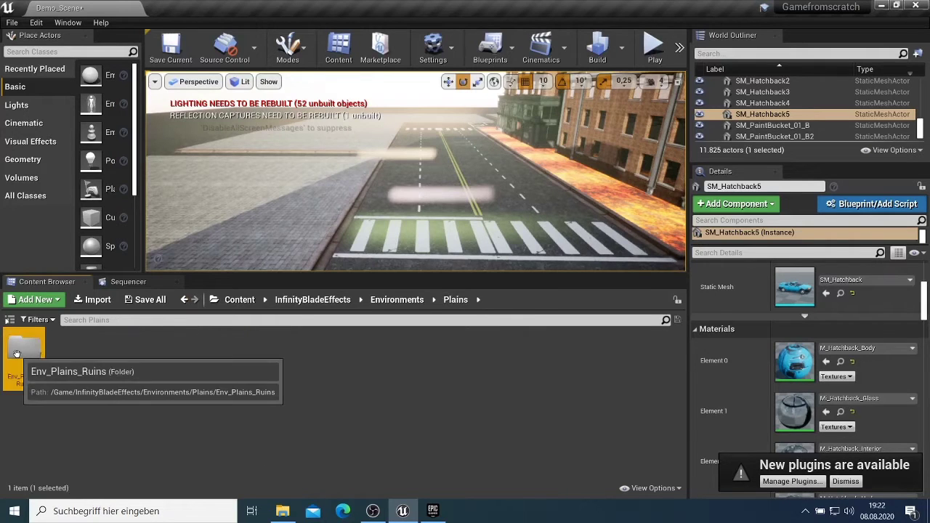
pyautogui.doubleClick(17, 354)
pyautogui.doubleClick(64, 356)
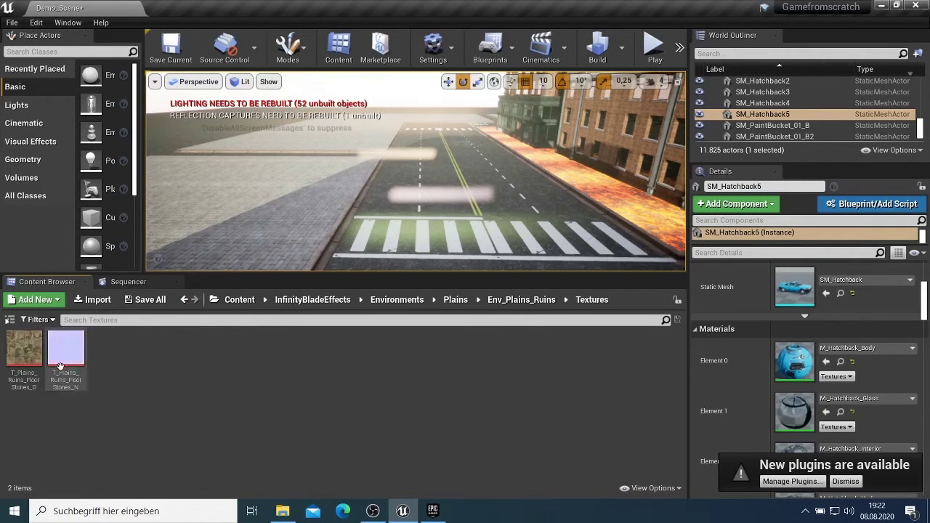
pyautogui.click(24, 349)
pyautogui.moveTo(194, 214); pyautogui.dragTo(222, 198)
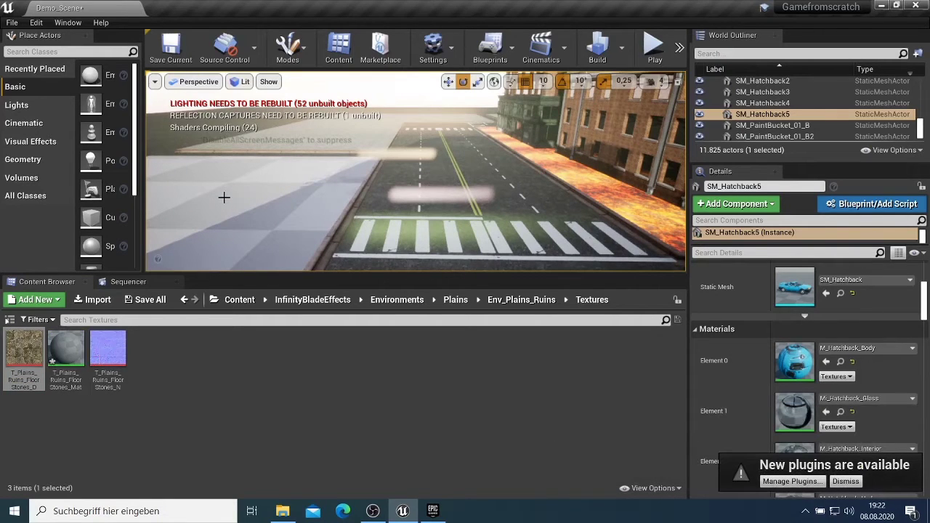
pyautogui.moveTo(416, 172); pyautogui.dragTo(524, 174, button='right')
pyautogui.moveTo(287, 186); pyautogui.dragTo(338, 181, button='right')
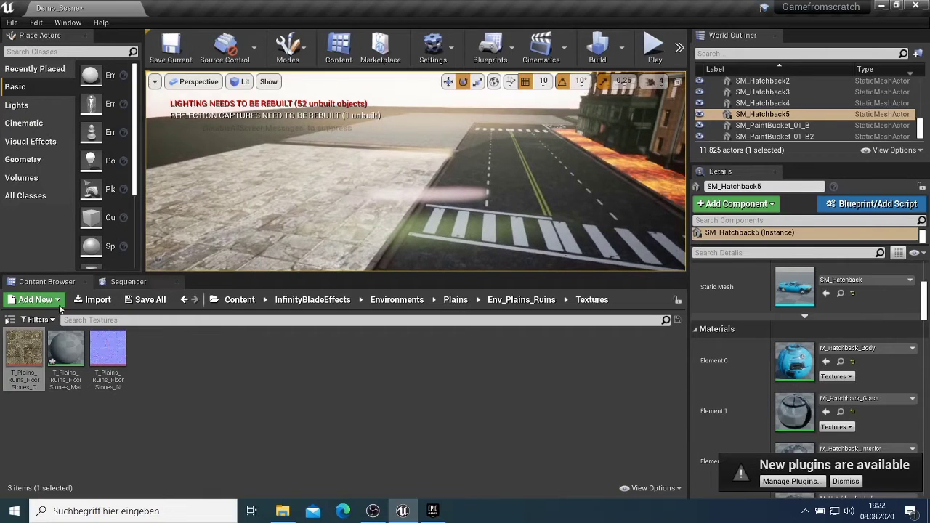
# Examine the jagged rock textures in the Env_Rocks folder and return to the Environments folder
pyautogui.click(183, 300)
pyautogui.click(184, 300)
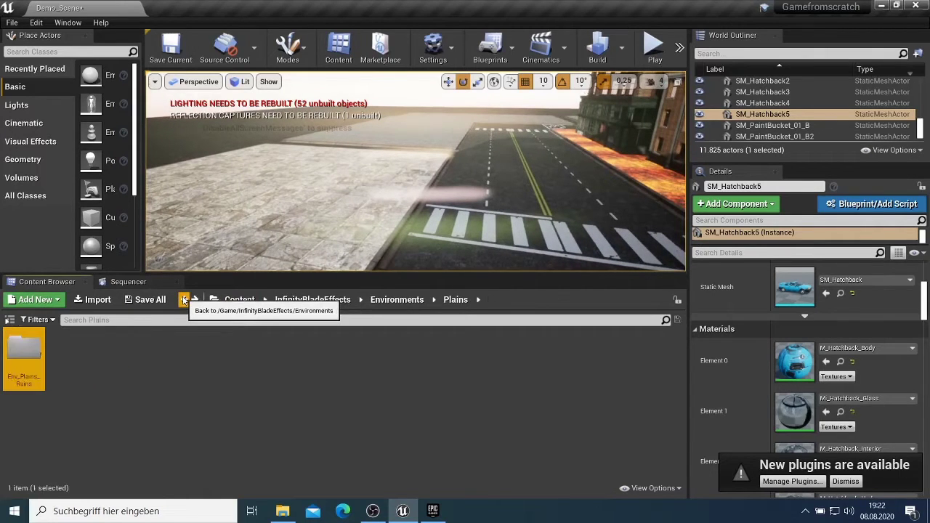
pyautogui.click(183, 300)
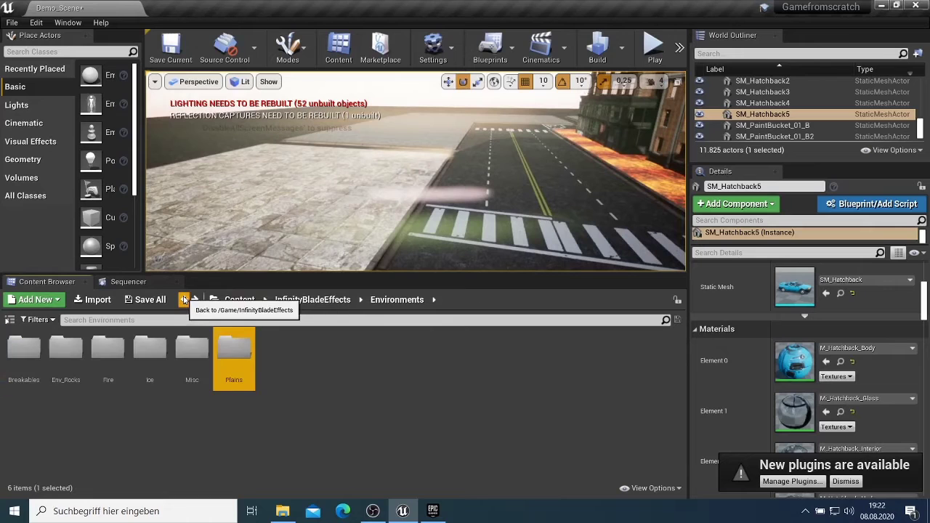
pyautogui.doubleClick(72, 356)
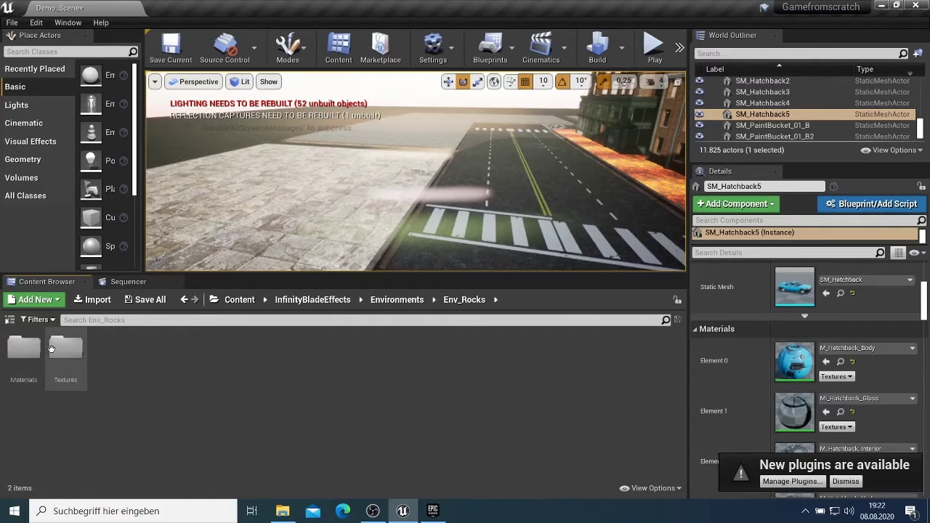
pyautogui.doubleClick(59, 355)
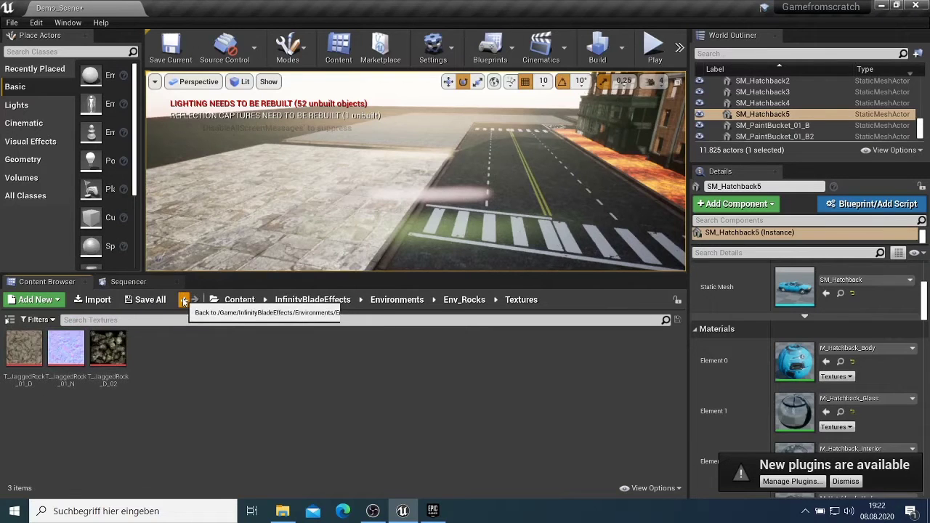
pyautogui.click(185, 300)
pyautogui.click(185, 300)
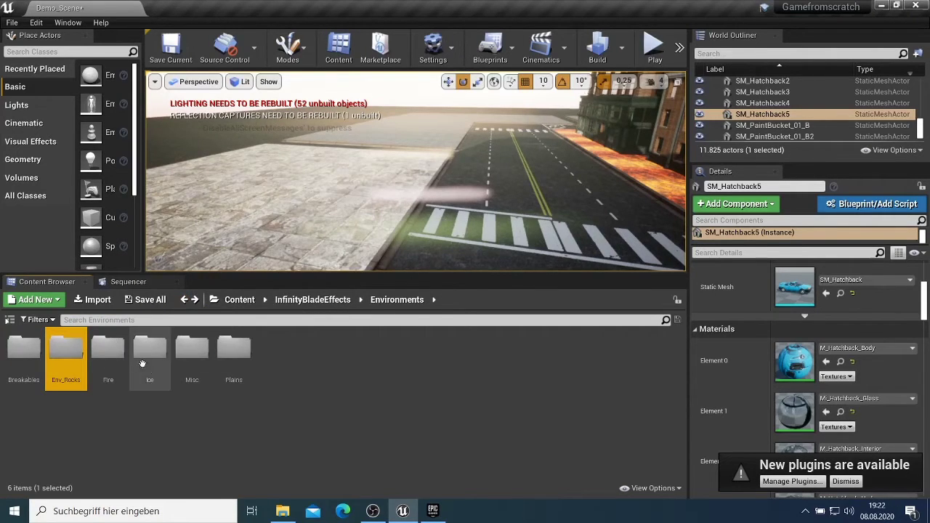
# Apply the T_SnowBoulder_D_Snow texture and T_SnowBoulder_D_Snow_Mat material from Ice's Env_Ice_Mountain assets to paved surfaces along the road beyond the ruins stones area
pyautogui.doubleClick(150, 363)
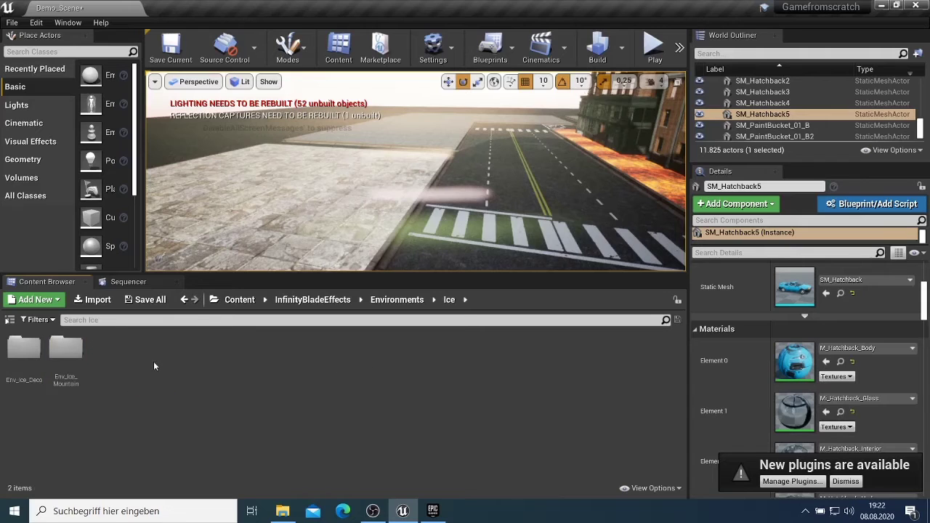
pyautogui.doubleClick(73, 363)
pyautogui.doubleClick(73, 362)
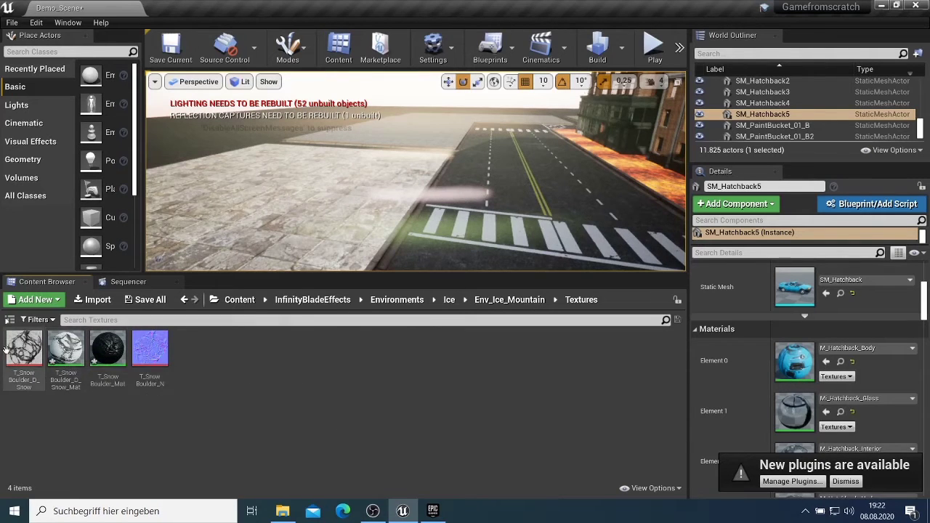
pyautogui.moveTo(24, 347); pyautogui.dragTo(409, 133)
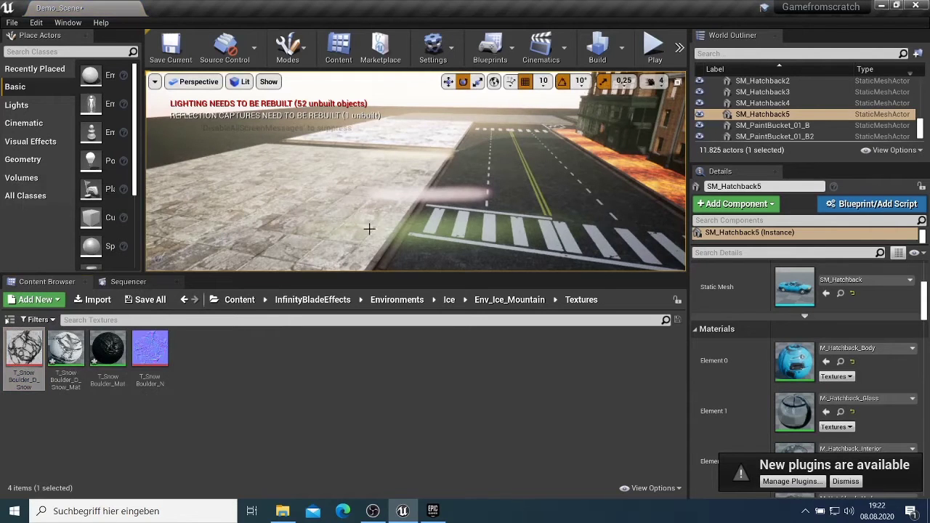
pyautogui.moveTo(501, 199); pyautogui.dragTo(617, 189, button='right')
pyautogui.moveTo(558, 207); pyautogui.dragTo(516, 209)
pyautogui.moveTo(61, 351); pyautogui.dragTo(623, 205)
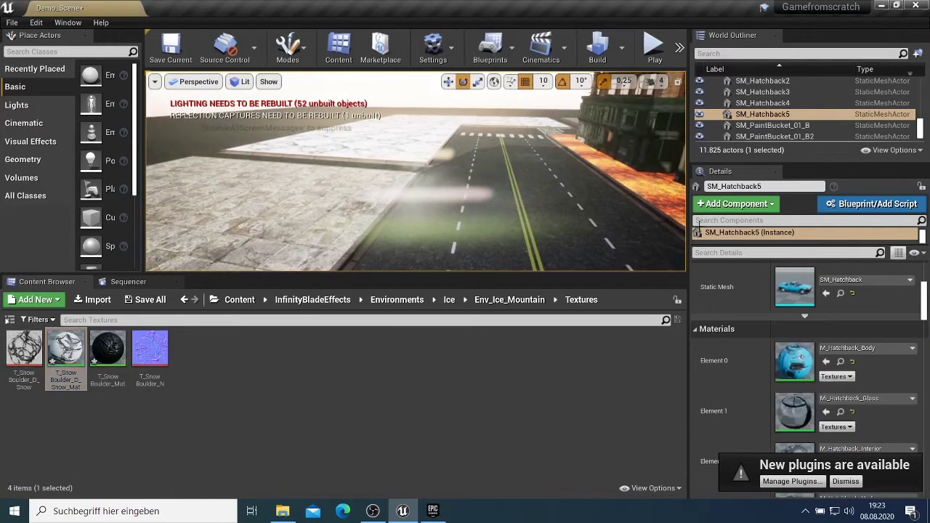
# Apply the T_SnowBoulder_Mat material to the sidewalk beside the brick building with the green awning
pyautogui.moveTo(501, 241)
pyautogui.mouseDown(button='right')
pyautogui.moveTo(639, 241)
pyautogui.moveTo(610, 240)
pyautogui.mouseUp(button='right')
pyautogui.press('w')
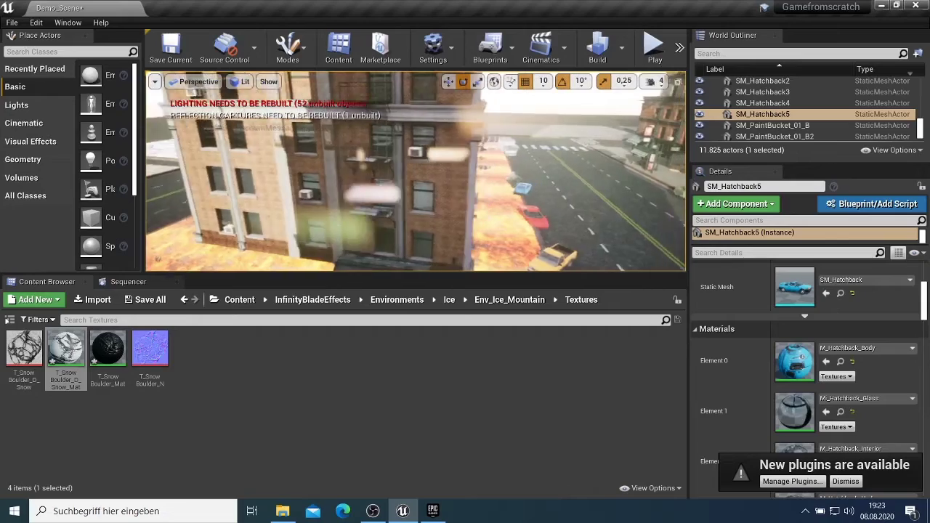
pyautogui.press('d')
pyautogui.moveTo(415, 172); pyautogui.dragTo(519, 171, button='right')
pyautogui.press('d')
pyautogui.press('d')
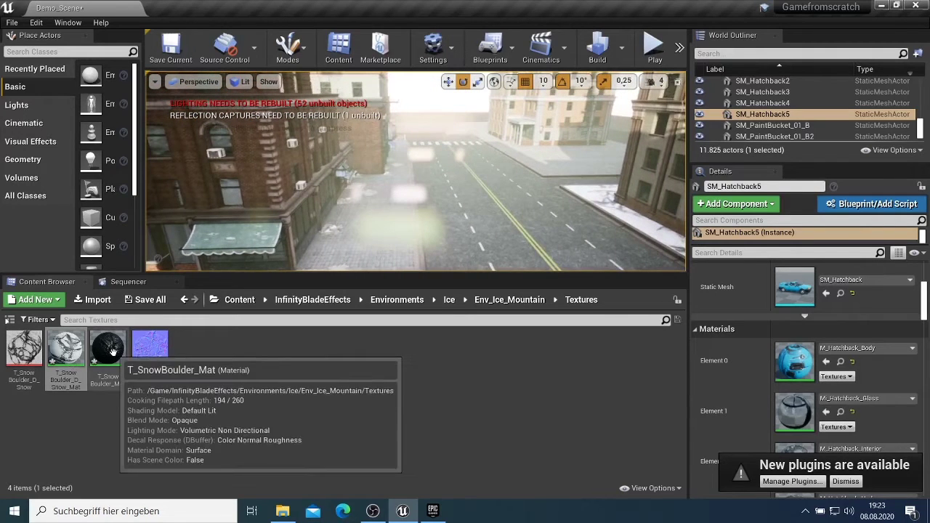
pyautogui.moveTo(108, 351); pyautogui.dragTo(376, 239)
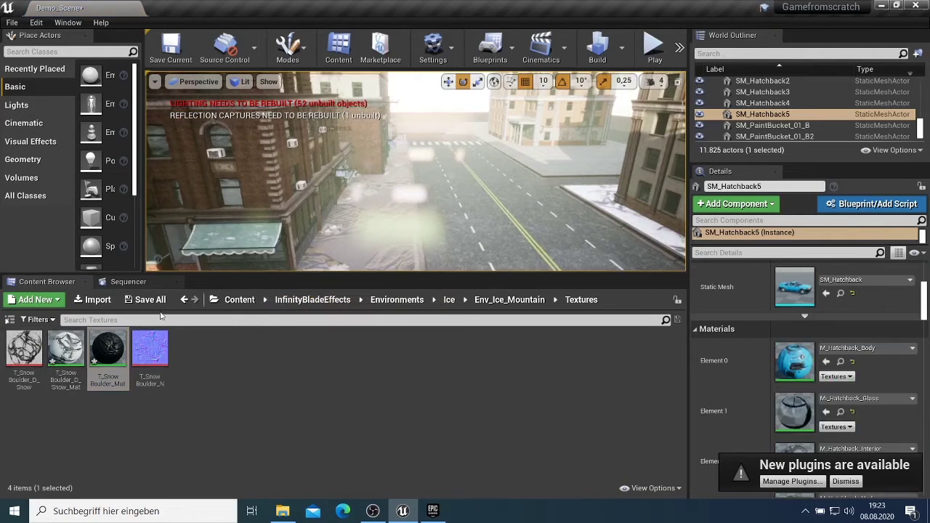
# Apply the T_IceCliff_D texture from the Ice folder's Env_Ice_Deco assets to a facade section of the building across from the green awning
pyautogui.click(184, 299)
pyautogui.click(184, 300)
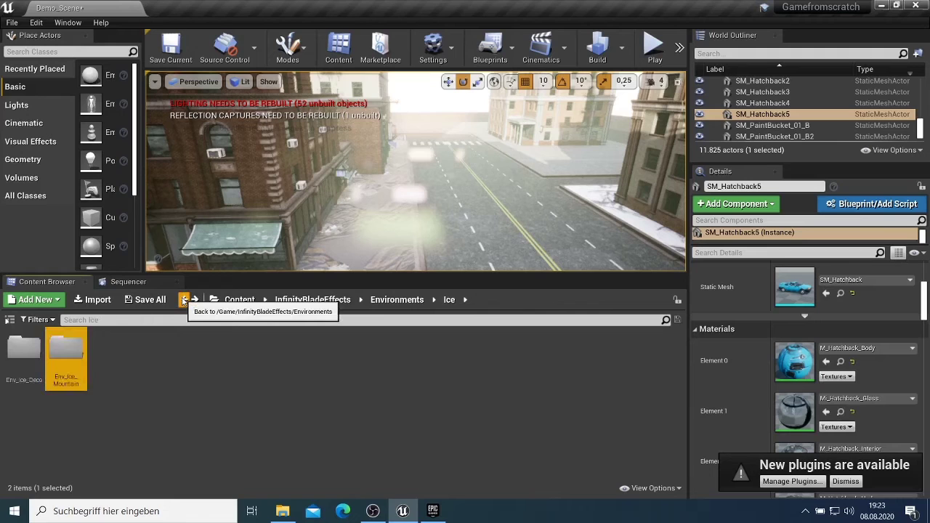
pyautogui.doubleClick(38, 344)
pyautogui.doubleClick(38, 343)
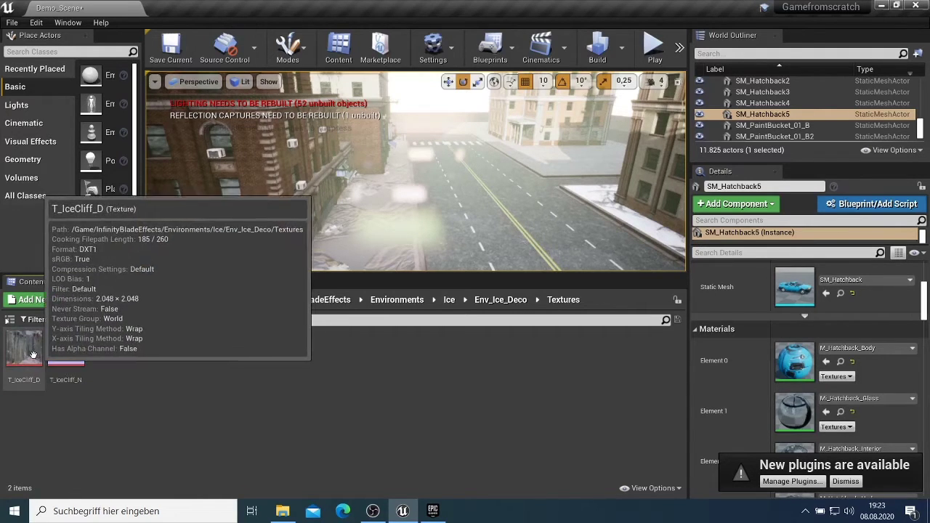
pyautogui.click(25, 350)
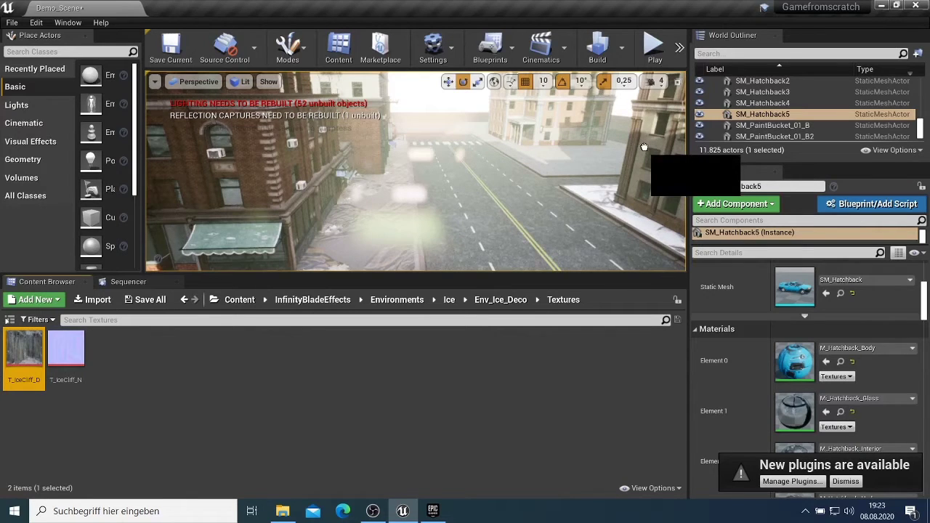
pyautogui.moveTo(644, 147); pyautogui.dragTo(644, 147)
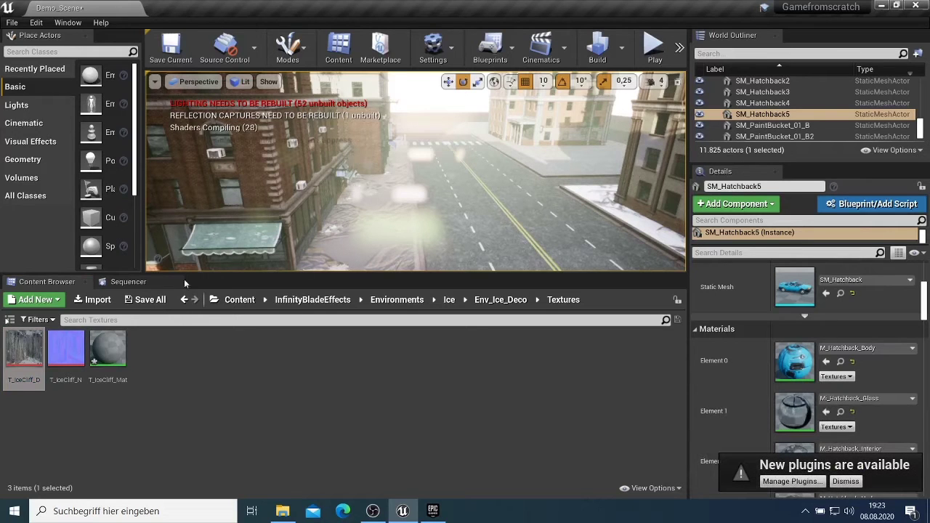
# Apply the T_IceCliff_D texture to wall sections of the brick building above the green awning and of the buildings farther down the street
pyautogui.moveTo(24, 350); pyautogui.dragTo(271, 171)
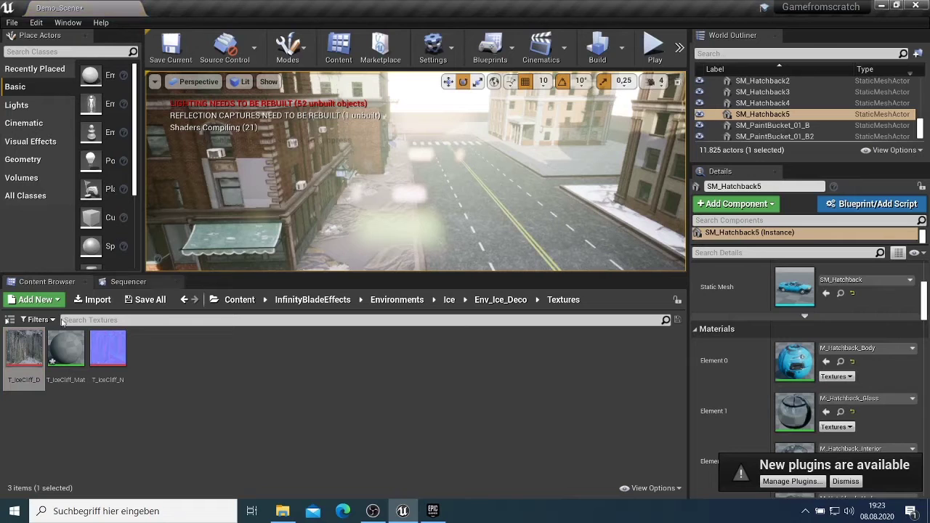
pyautogui.moveTo(24, 351); pyautogui.dragTo(292, 169)
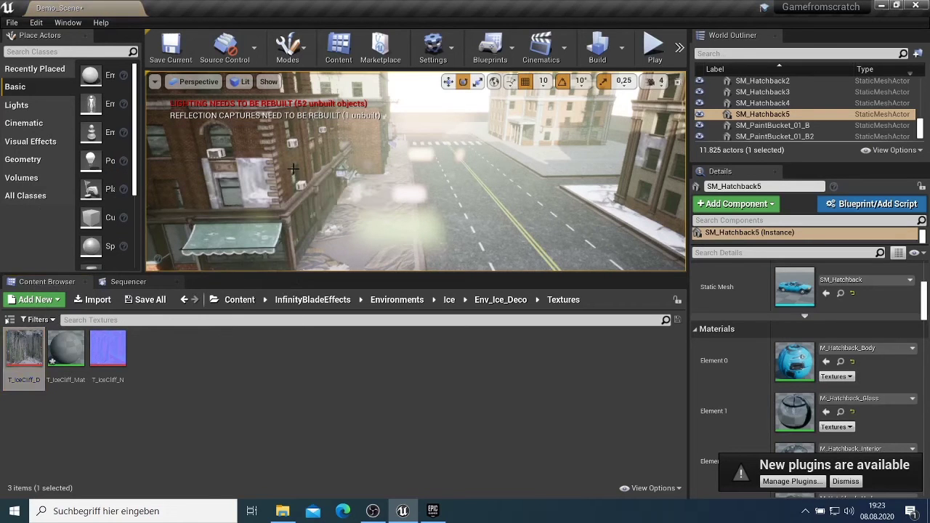
pyautogui.moveTo(24, 350); pyautogui.dragTo(325, 137)
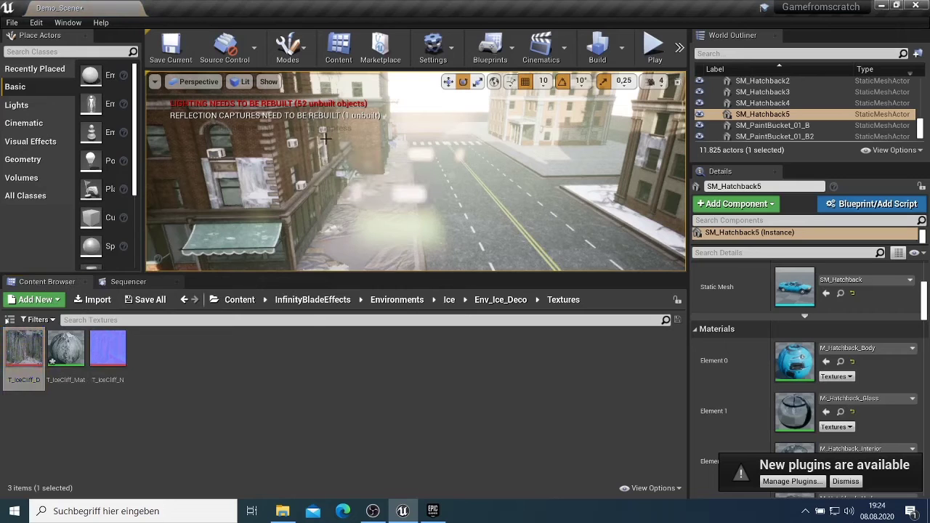
pyautogui.moveTo(24, 350); pyautogui.dragTo(573, 122)
pyautogui.moveTo(24, 350); pyautogui.dragTo(509, 129)
# Apply the T_IceCliff_Mat material to the farther building on the awning side of the street and try it on the road
pyautogui.moveTo(67, 351); pyautogui.dragTo(367, 161)
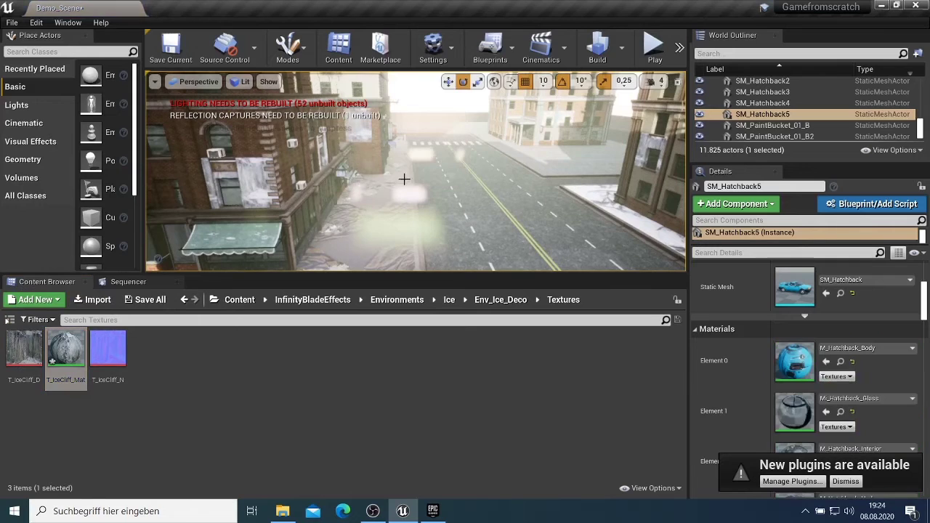
pyautogui.moveTo(67, 351); pyautogui.dragTo(367, 159)
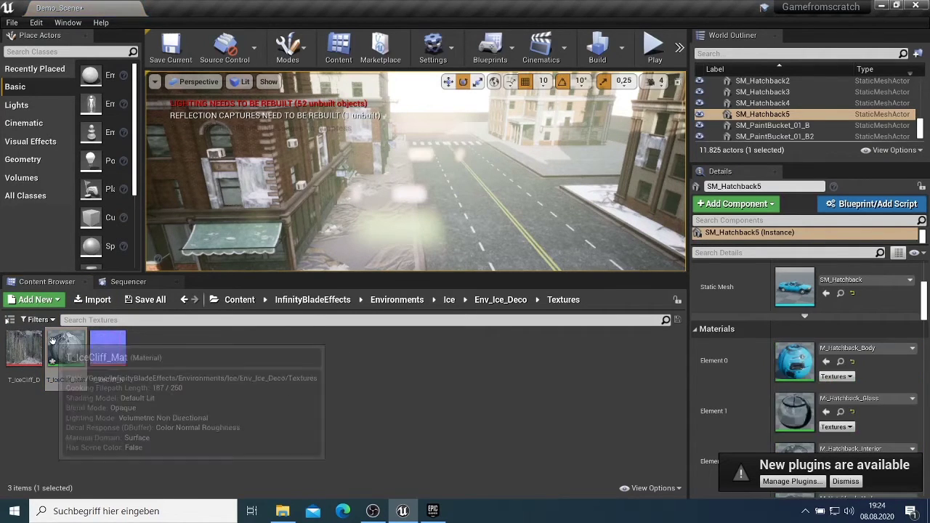
pyautogui.moveTo(66, 350); pyautogui.dragTo(504, 208)
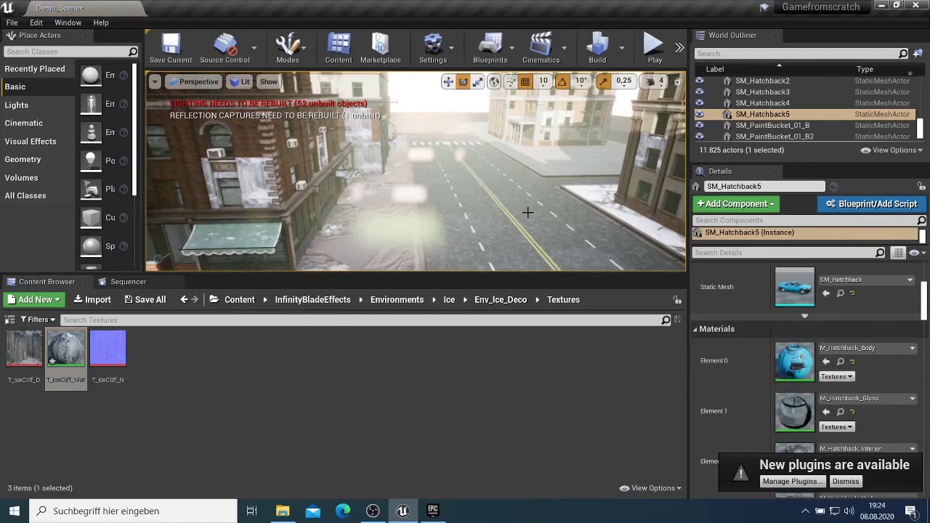
# Cover several ground-floor shopfront windows of the dark green corner building with the T_IceCliff_D texture and T_IceCliff_Mat material
pyautogui.moveTo(441, 227); pyautogui.dragTo(262, 240, button='right')
pyautogui.moveTo(509, 194); pyautogui.dragTo(502, 195, button='right')
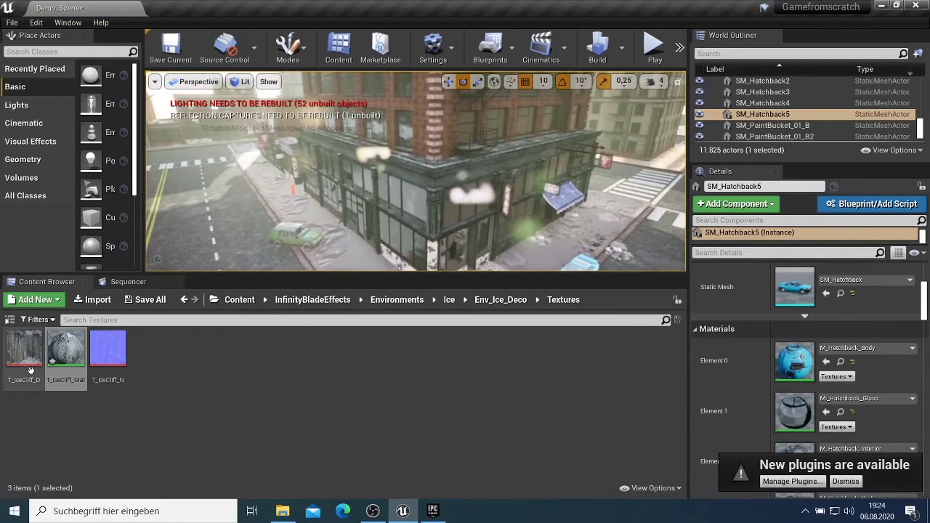
pyautogui.moveTo(31, 372); pyautogui.dragTo(393, 201)
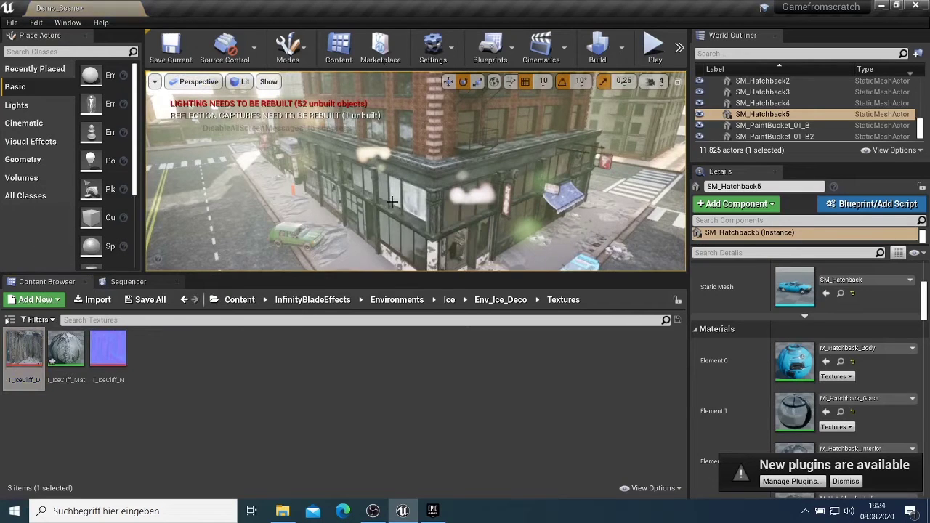
pyautogui.moveTo(18, 361); pyautogui.dragTo(400, 231)
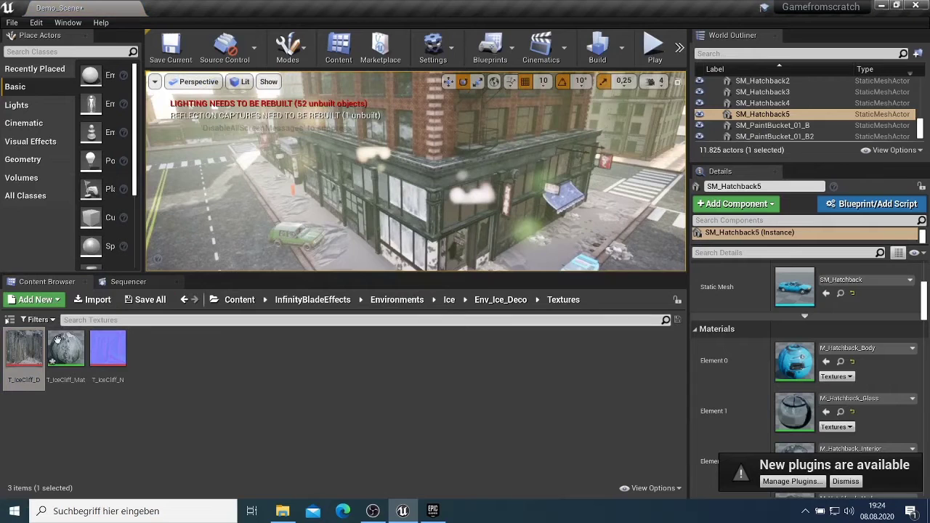
pyautogui.moveTo(64, 341); pyautogui.dragTo(363, 176)
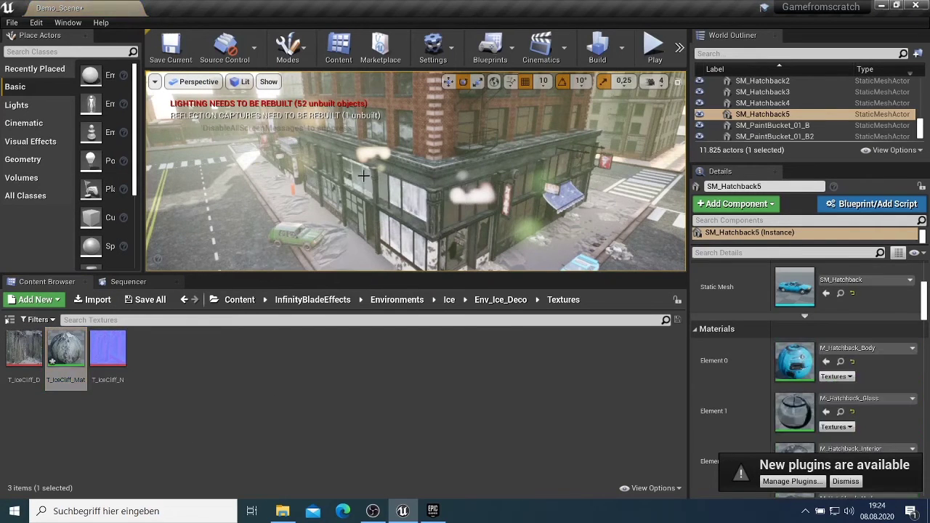
pyautogui.moveTo(65, 347); pyautogui.dragTo(323, 176)
pyautogui.moveTo(324, 176)
pyautogui.mouseDown(button='right')
pyautogui.moveTo(210, 178)
pyautogui.moveTo(319, 176)
pyautogui.mouseUp(button='right')
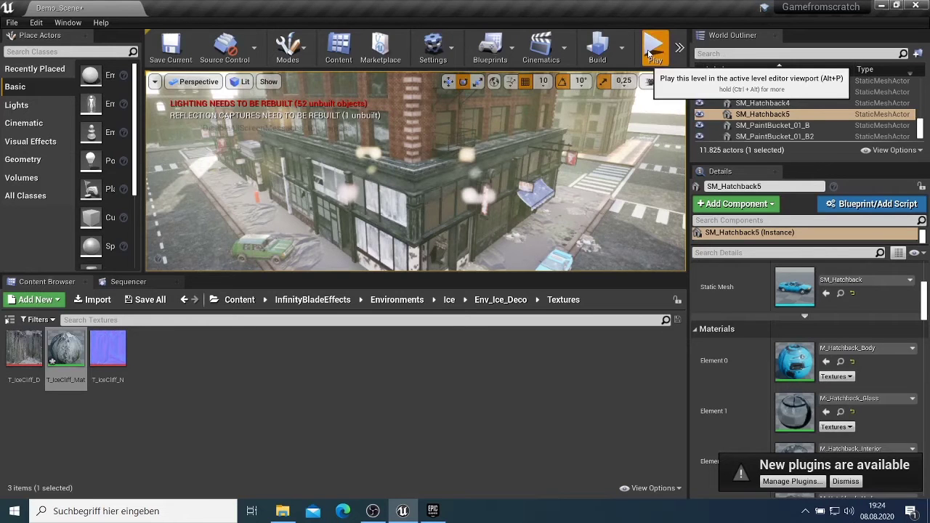
# Start playing the level and run the character across the intersection towards the parked white truck
pyautogui.click(654, 50)
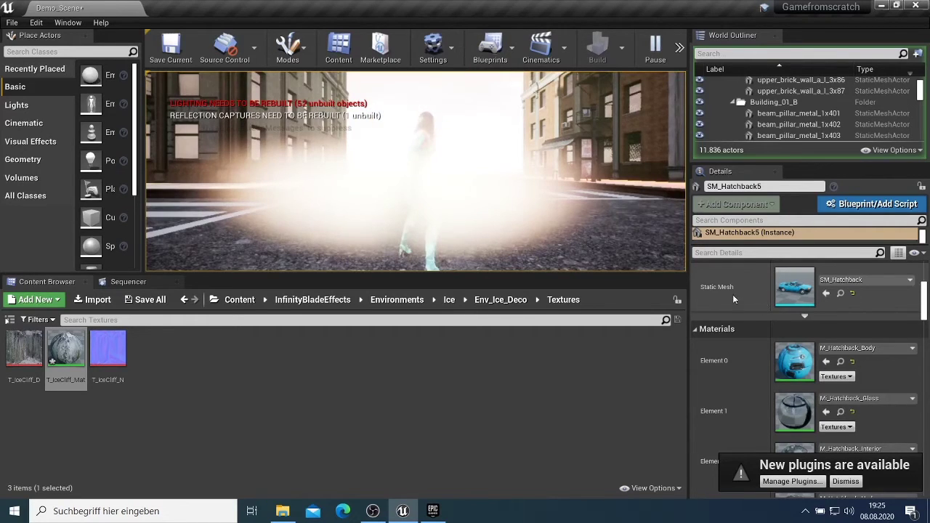
pyautogui.click(589, 216)
pyautogui.press('w')
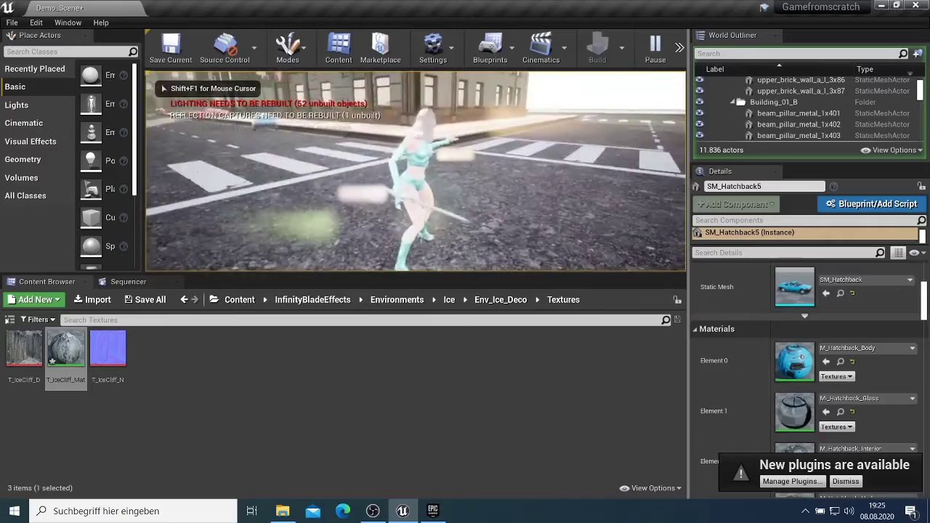
pyautogui.press('w')
pyautogui.press('w')
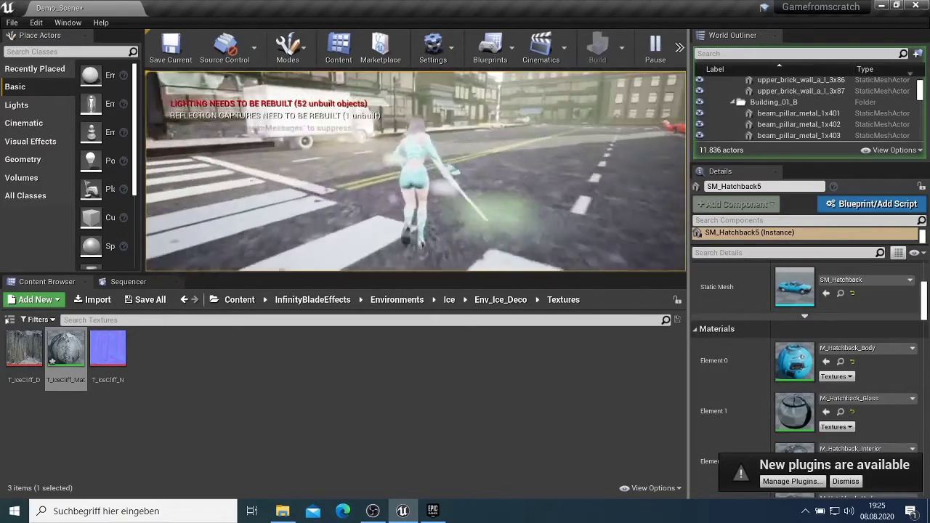
pyautogui.press('w')
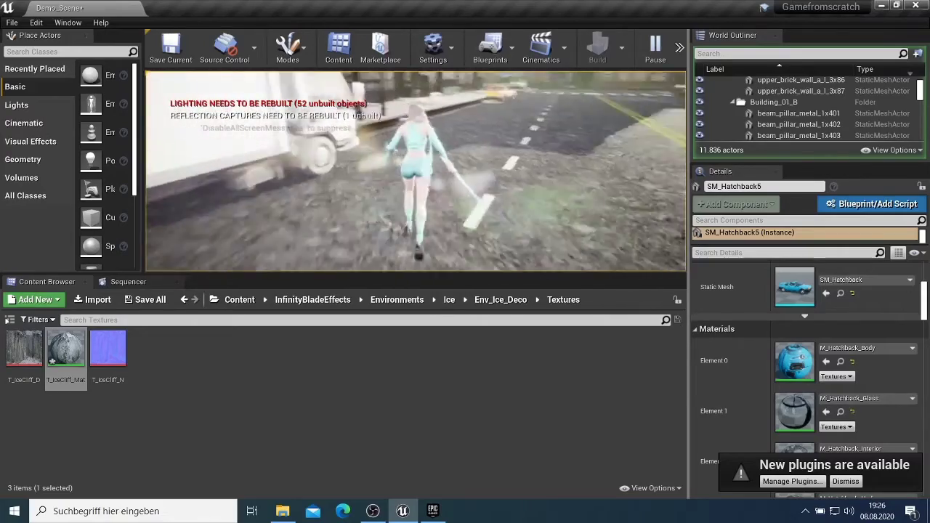
# Run along the textured sidewalk past the parked yellow pickup to inspect the ground surface
pyautogui.press('w')
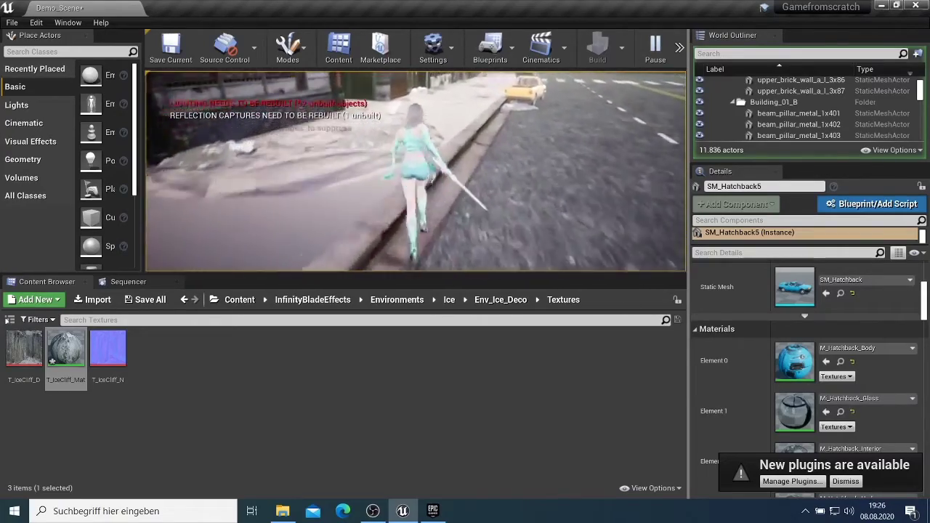
pyautogui.press('w')
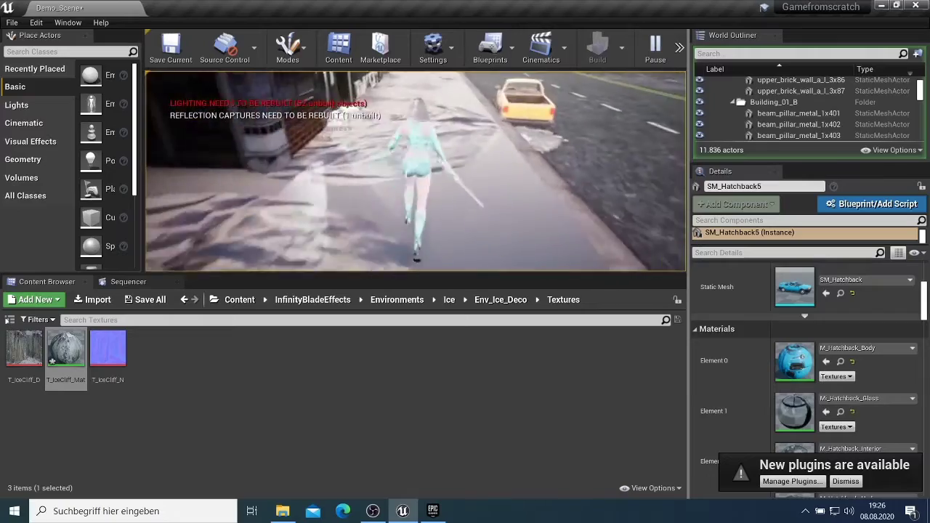
pyautogui.press('w')
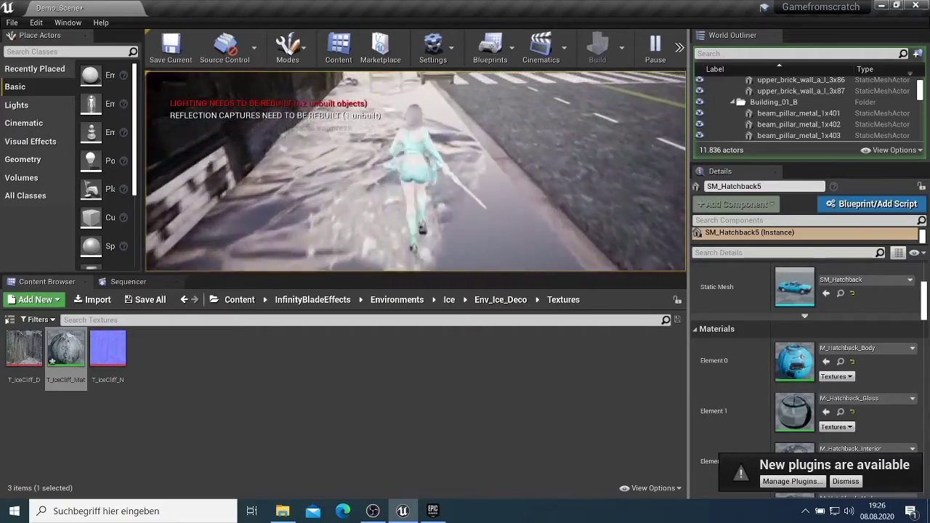
# Cross the road and run along the lava-covered sidewalk past the yellow machine and red car to check the lava effect
pyautogui.press('w')
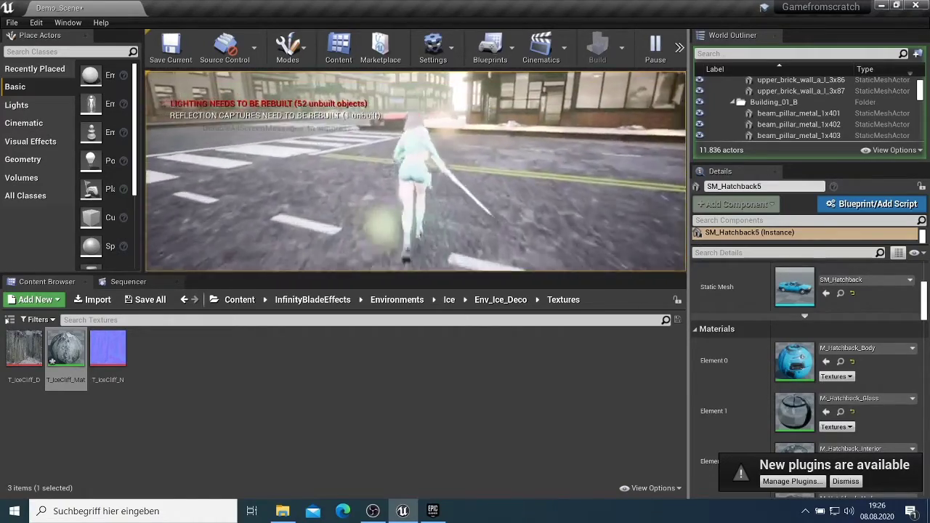
pyautogui.press('w')
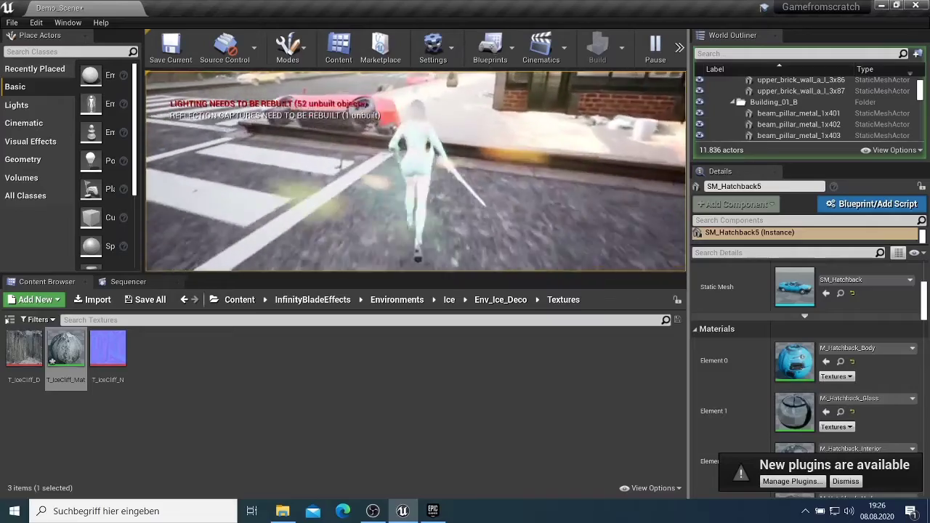
pyautogui.press('w')
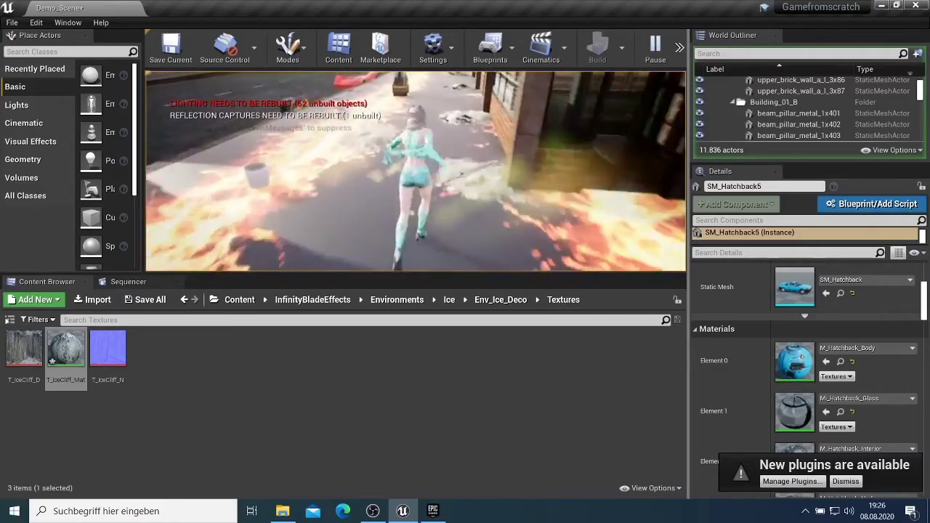
pyautogui.press('w')
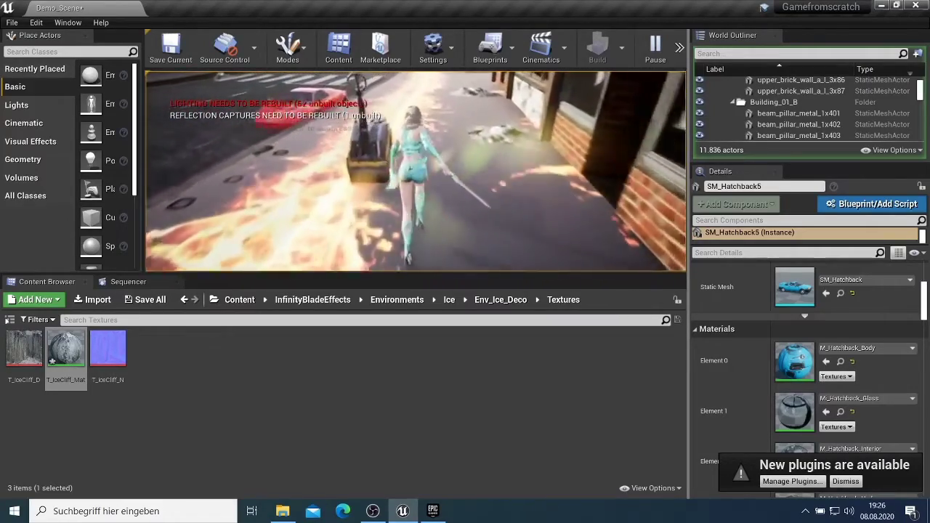
pyautogui.press('w')
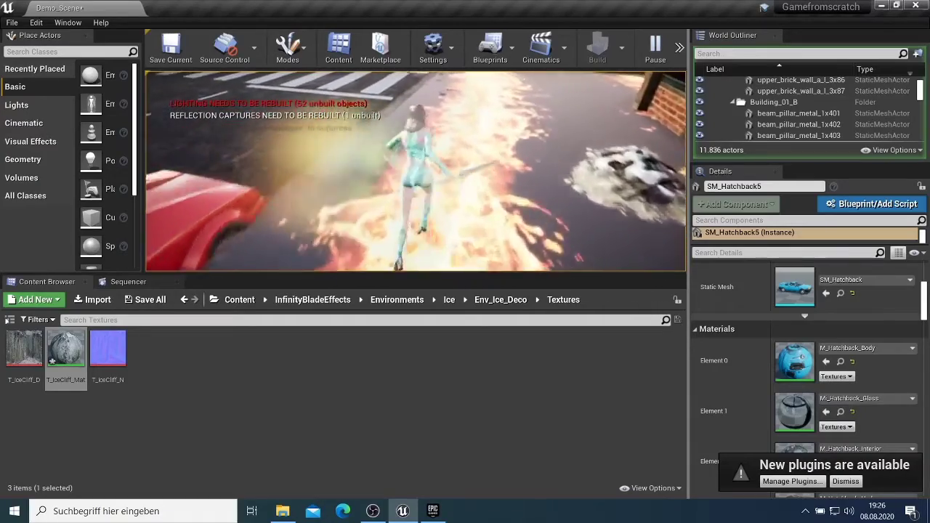
# Continue over the street into the cobbled area beside the dark shopfronts and run to its far end
pyautogui.press('w')
pyautogui.press('w')
pyautogui.press('w')
pyautogui.press('w')
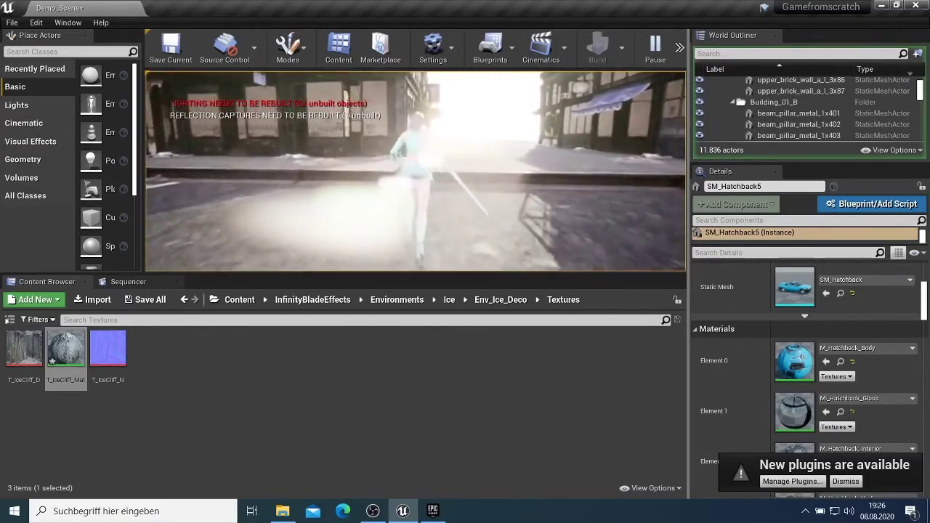
pyautogui.press('w')
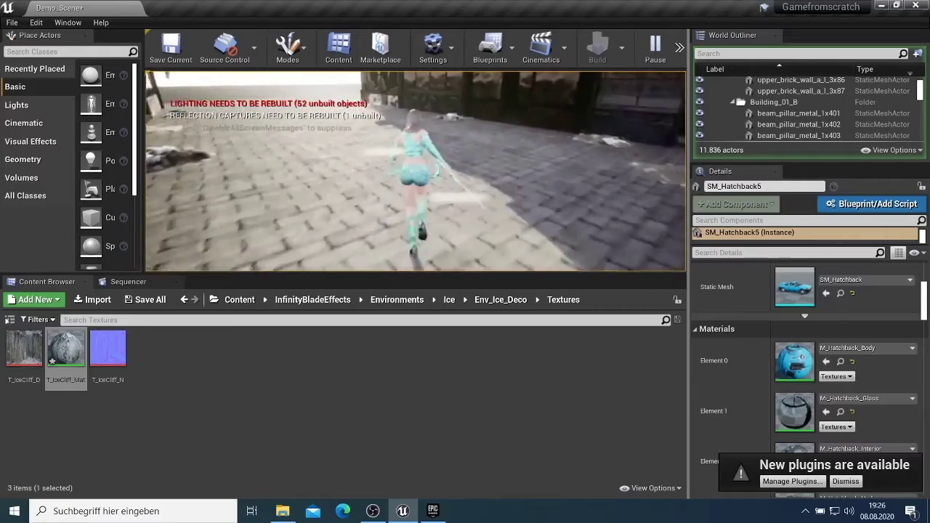
pyautogui.press('w')
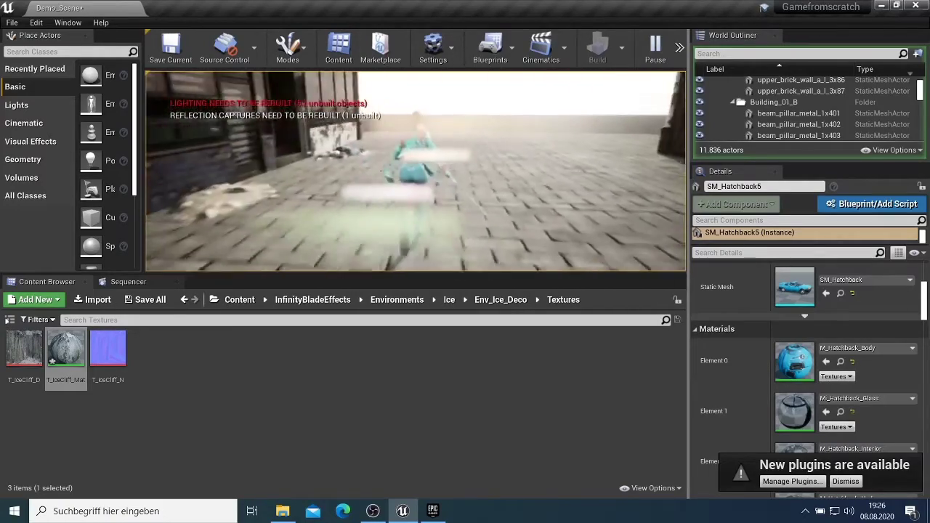
pyautogui.press('w')
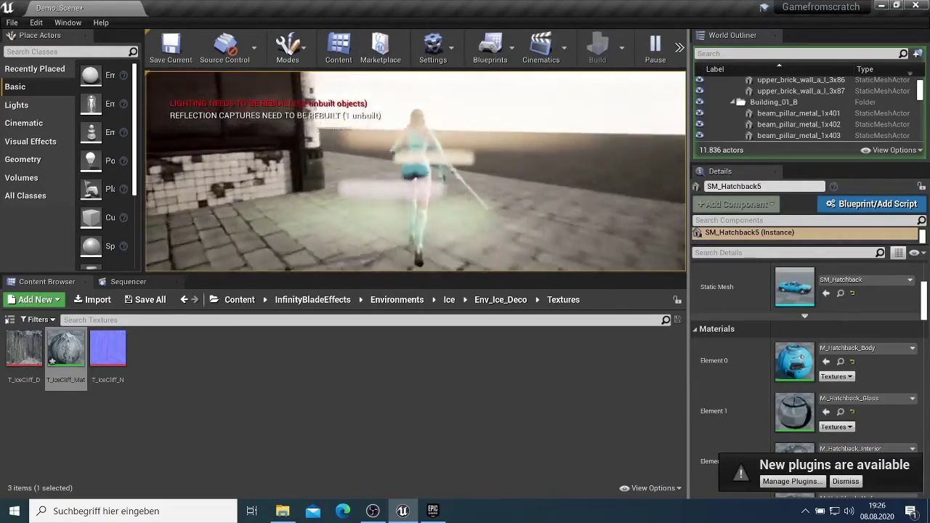
# Run along the outer road at the edge of the map, following the brick building fronts
pyautogui.press('w')
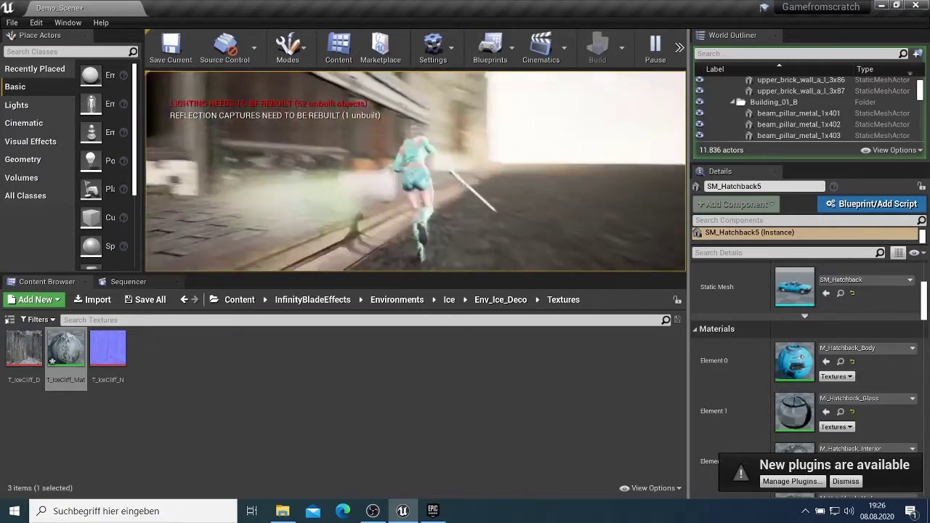
pyautogui.press('w')
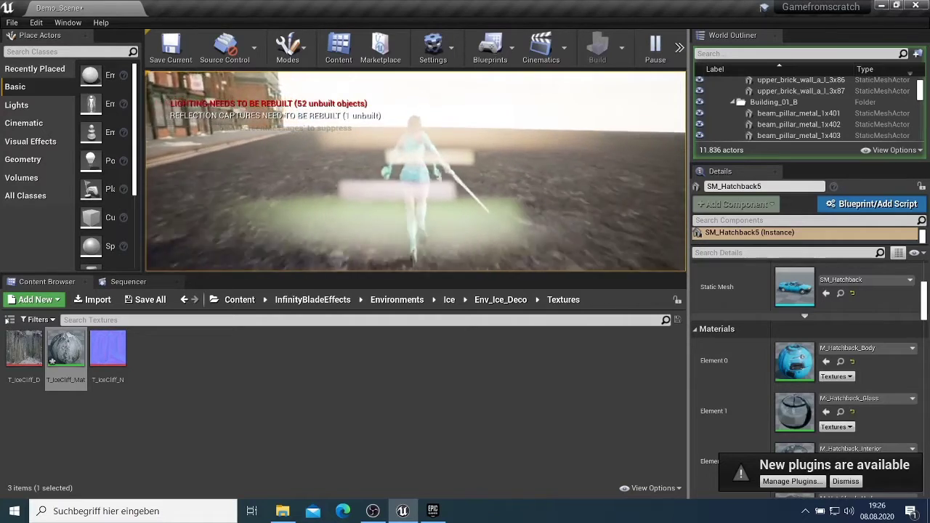
pyautogui.press('w')
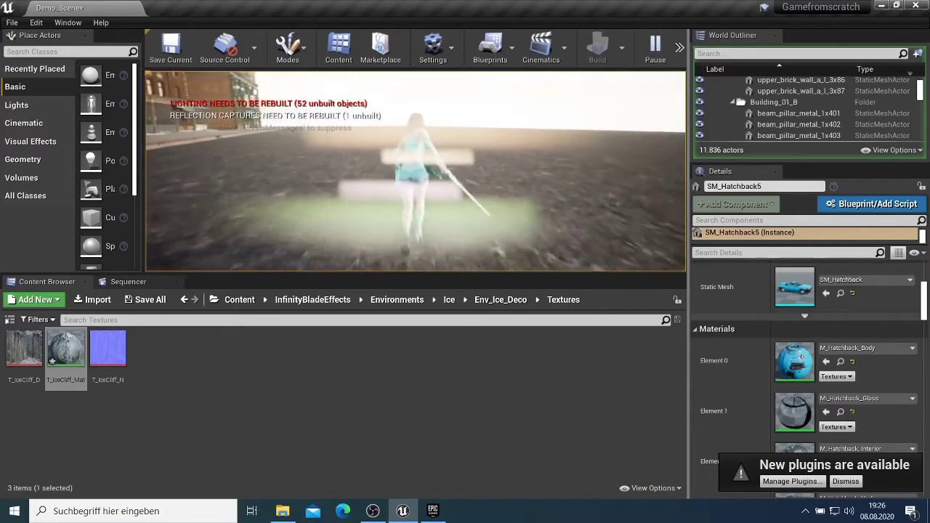
pyautogui.press('w')
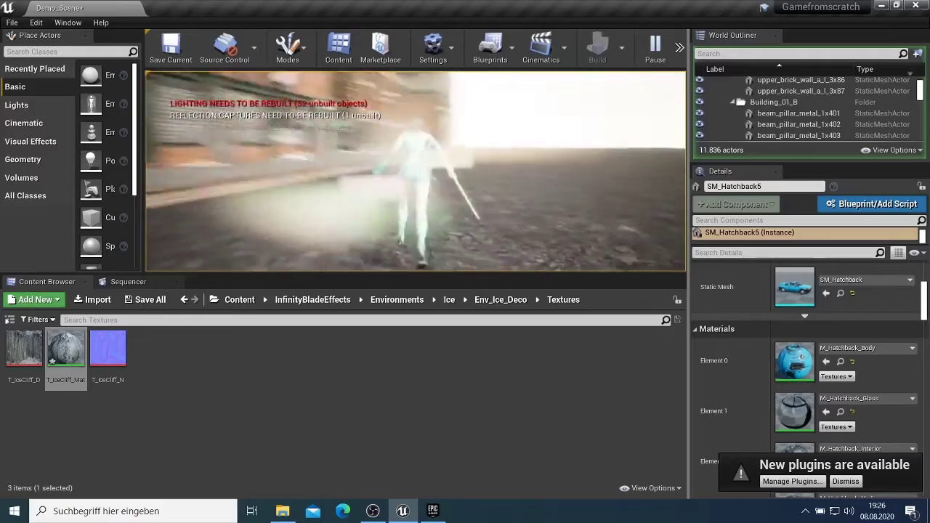
pyautogui.press('w')
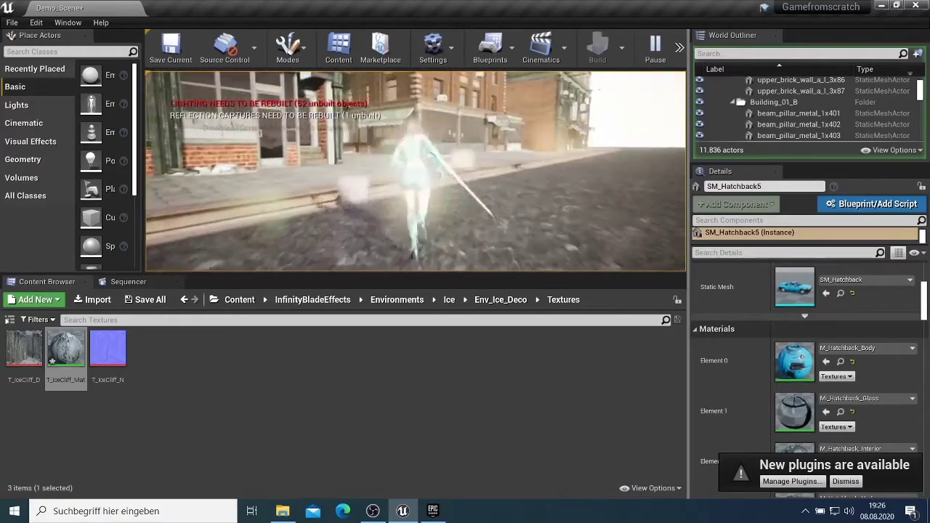
# Run through the cobbled alley between the brick wall and the green awning back to the crosswalk area
pyautogui.press('w')
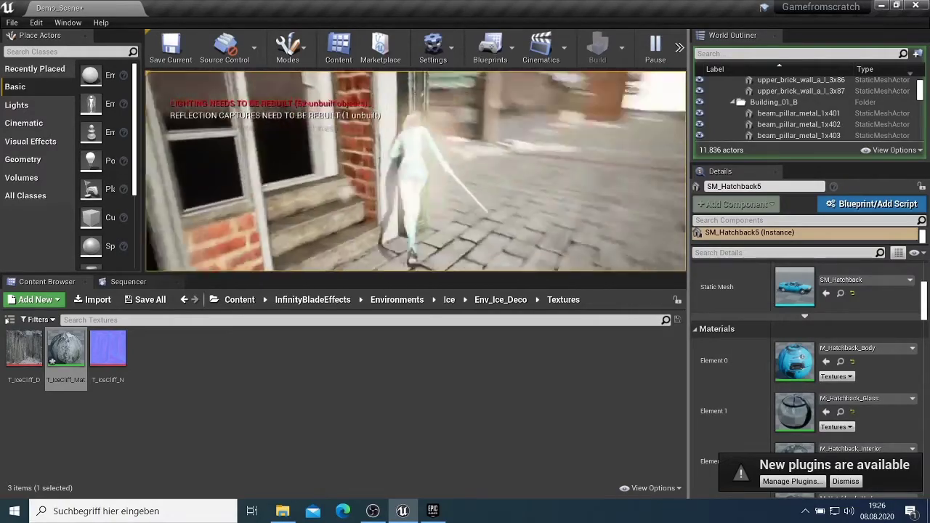
pyautogui.press('w')
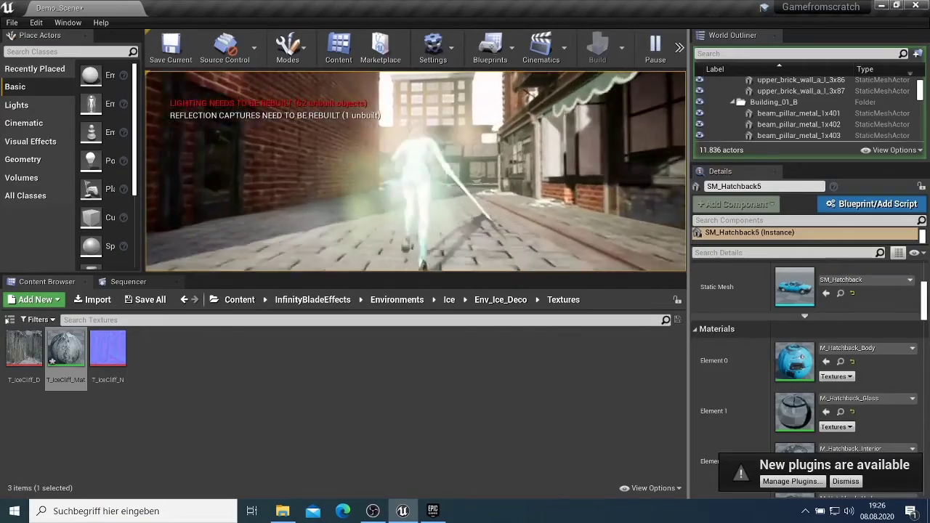
pyautogui.press('w')
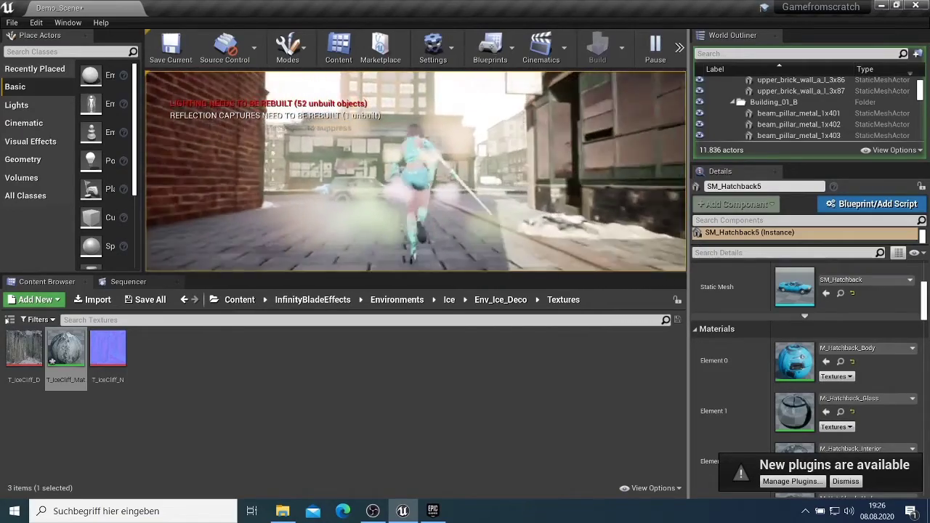
pyautogui.press('w')
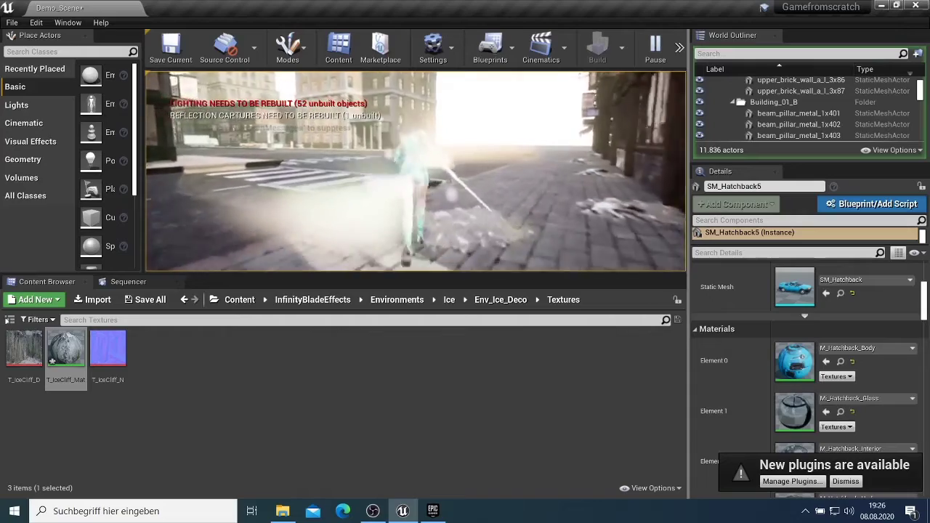
# Run over the crosswalk and down the main street to the orange gas cylinder on the sidewalk
pyautogui.press('w')
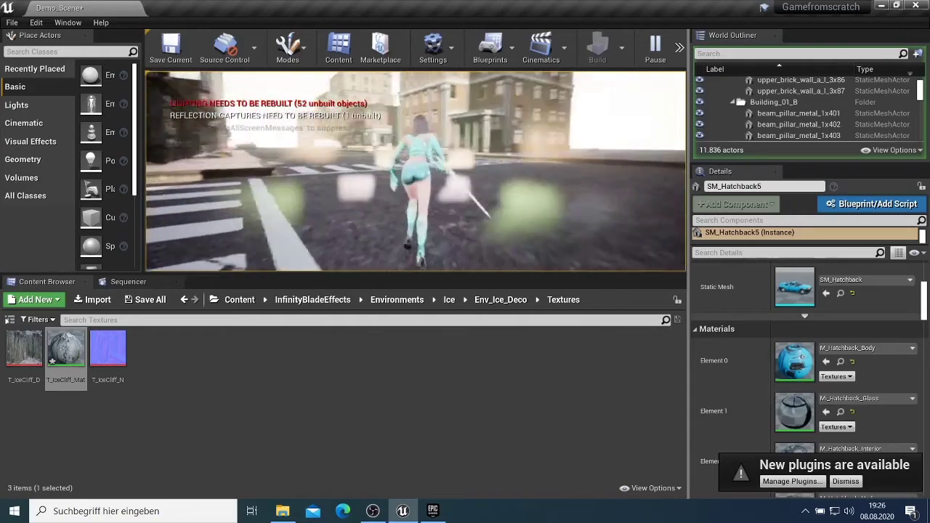
pyautogui.press('w')
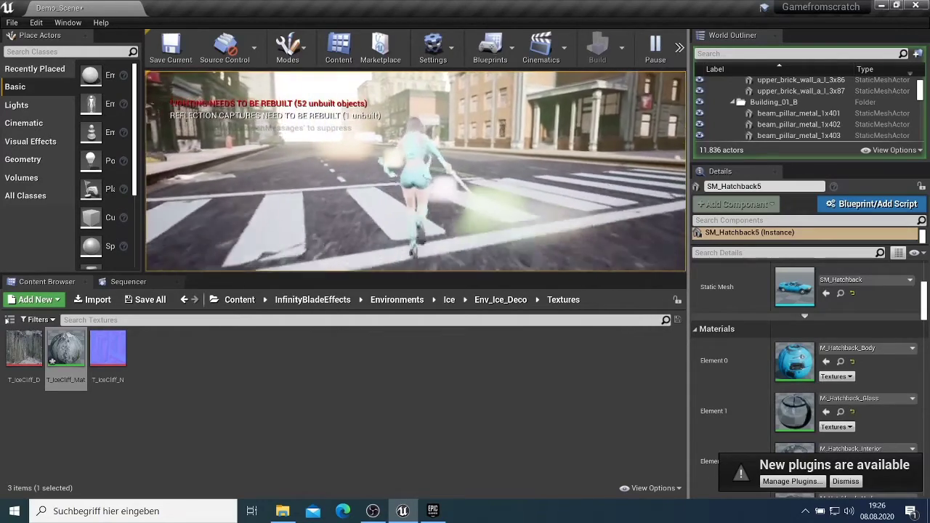
pyautogui.press('w')
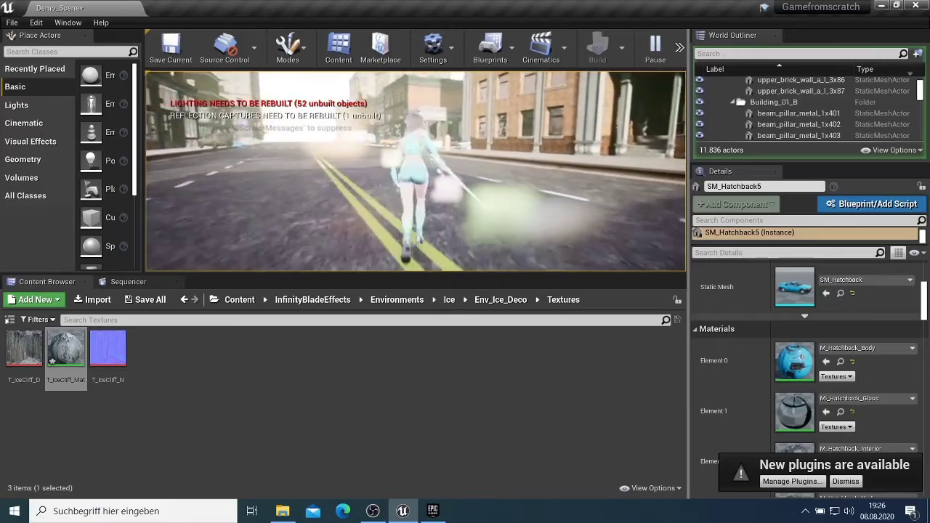
pyautogui.press('w')
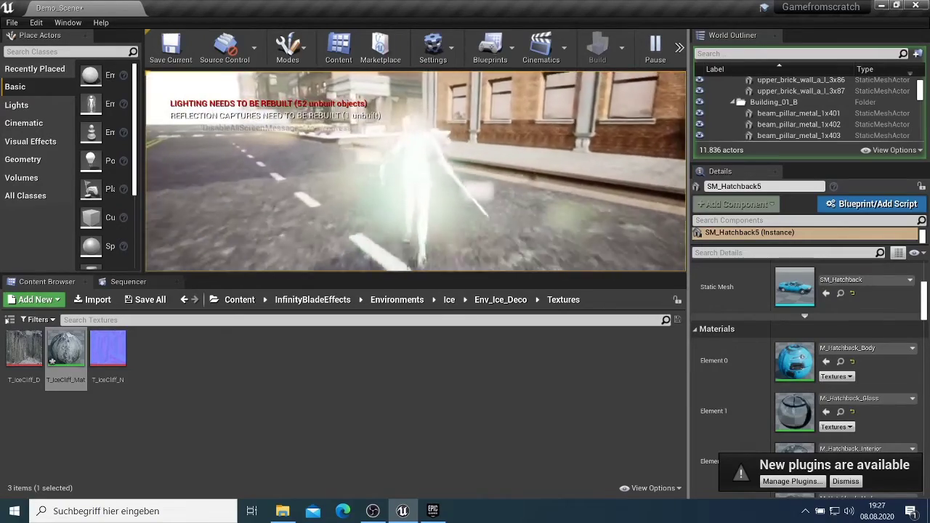
pyautogui.press('w')
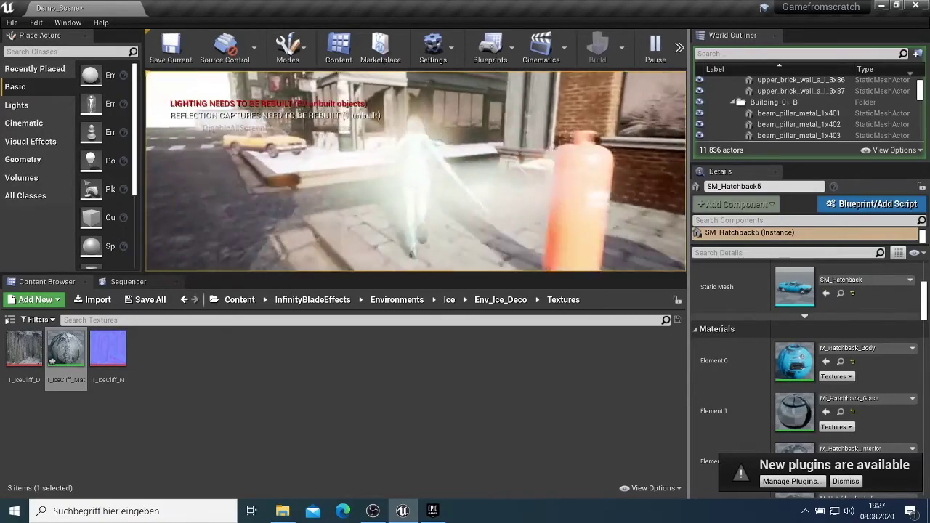
# Run along the snow-covered sidewalk past the dark shopfronts and follow the outer road at the map's edge
pyautogui.press('w')
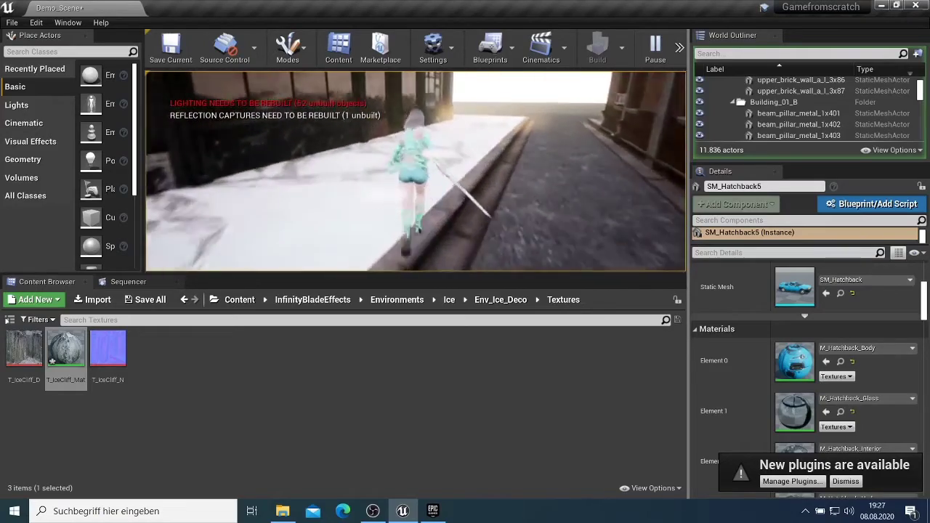
pyautogui.press('w')
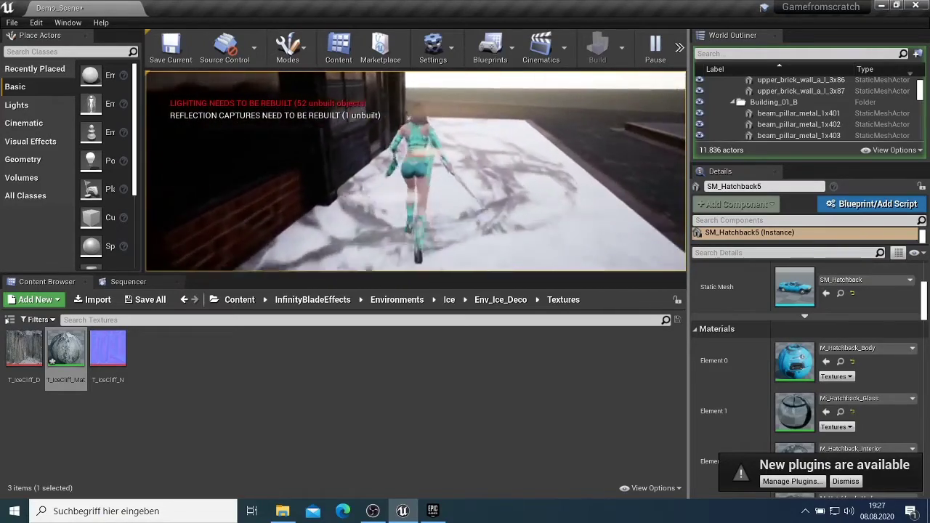
pyautogui.press('w')
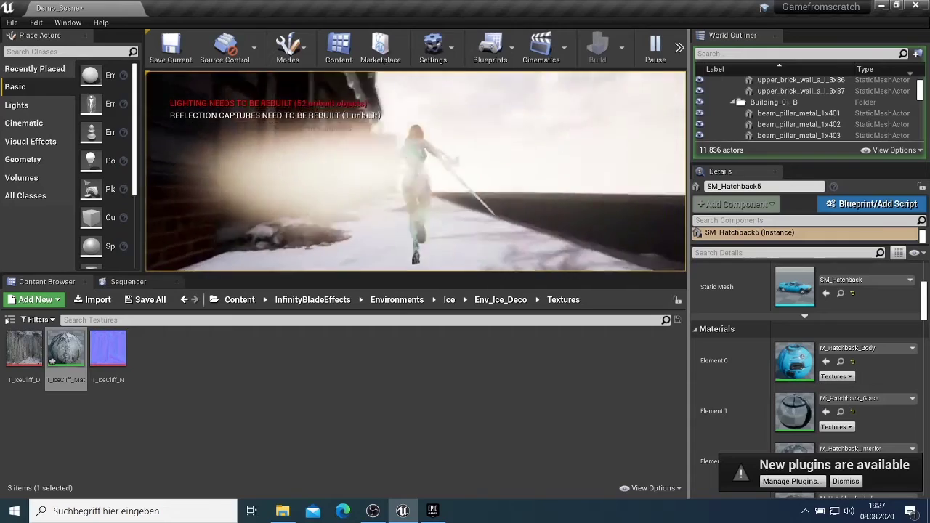
pyautogui.press('w')
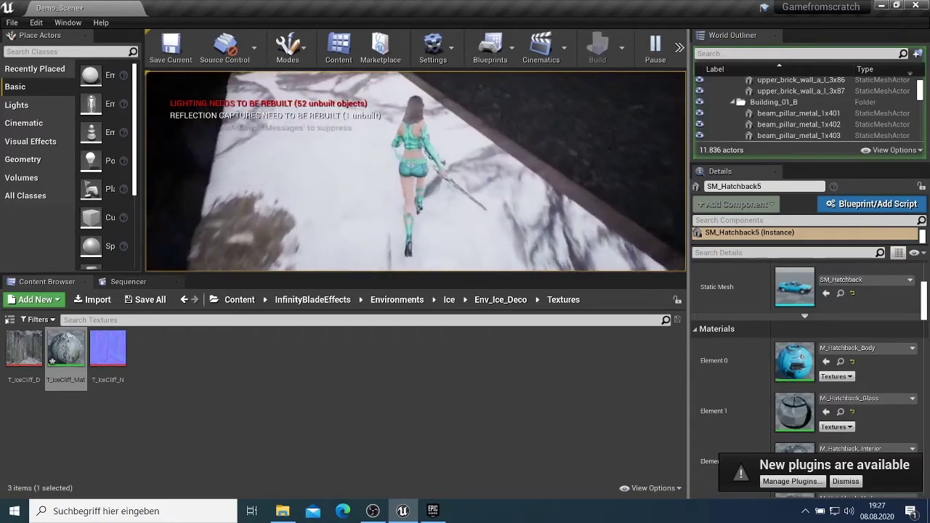
pyautogui.press('w')
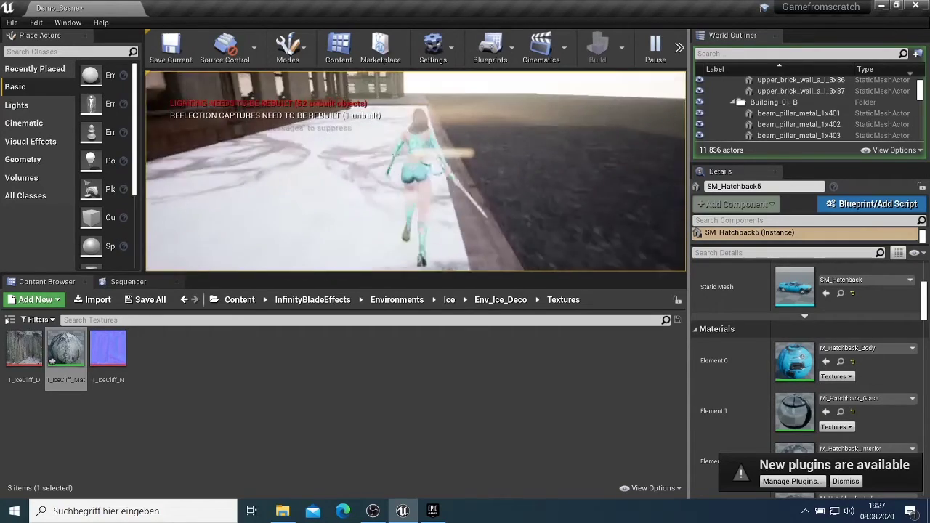
pyautogui.press('w')
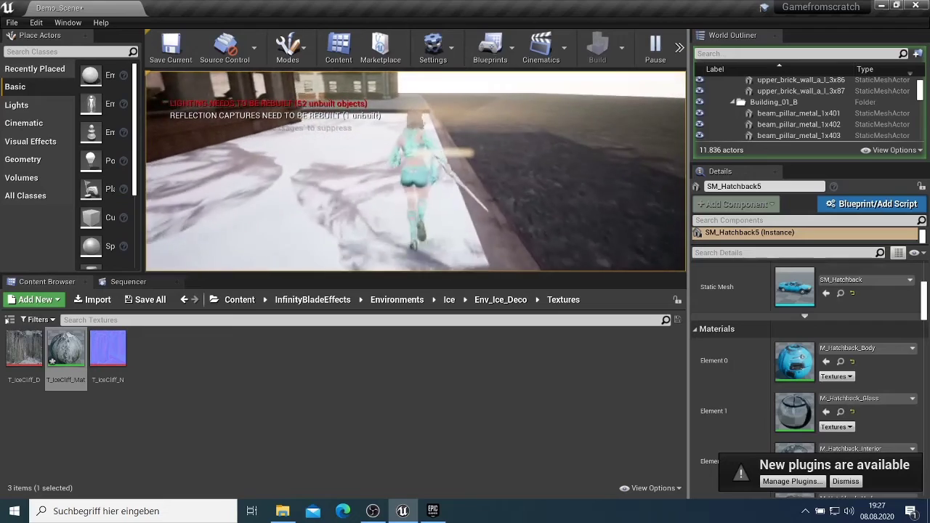
pyautogui.press('w')
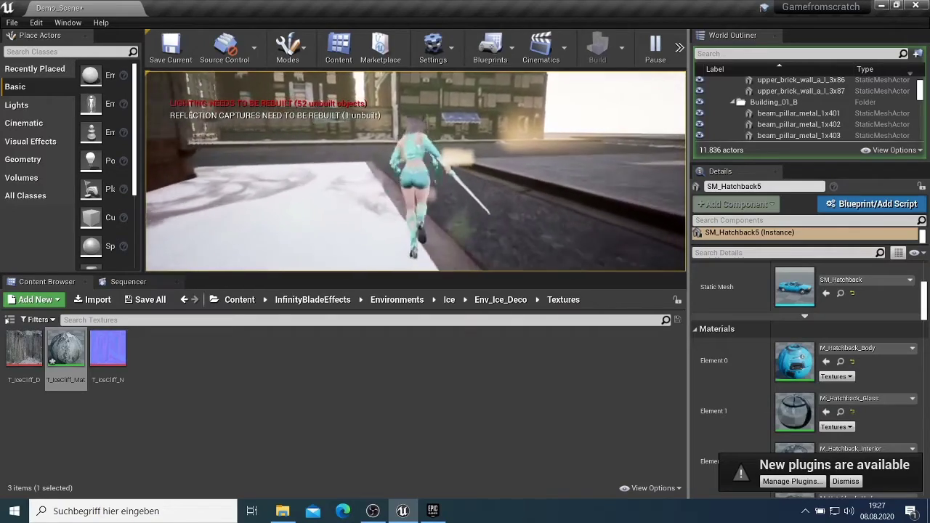
# Run across the main street to the crosswalk near the overturned red car and end the play-test
pyautogui.press('w')
pyautogui.press('w')
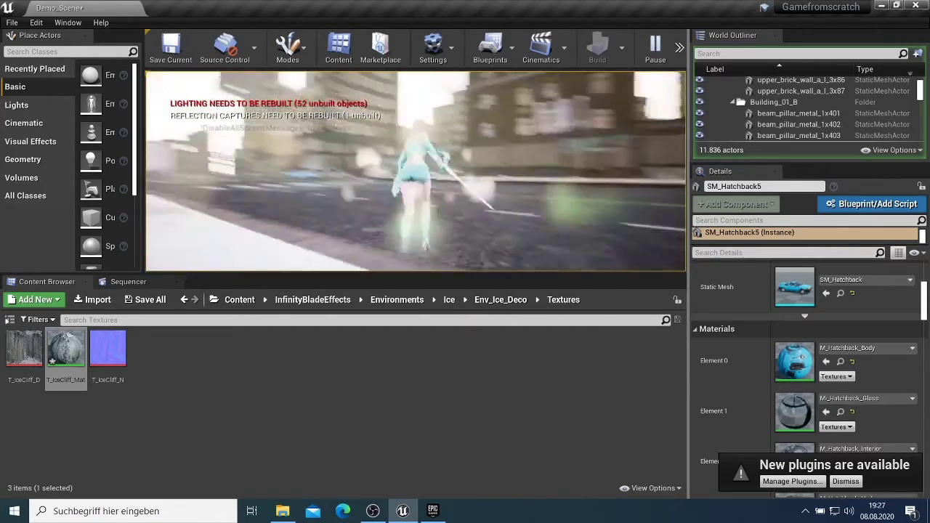
pyautogui.press('w')
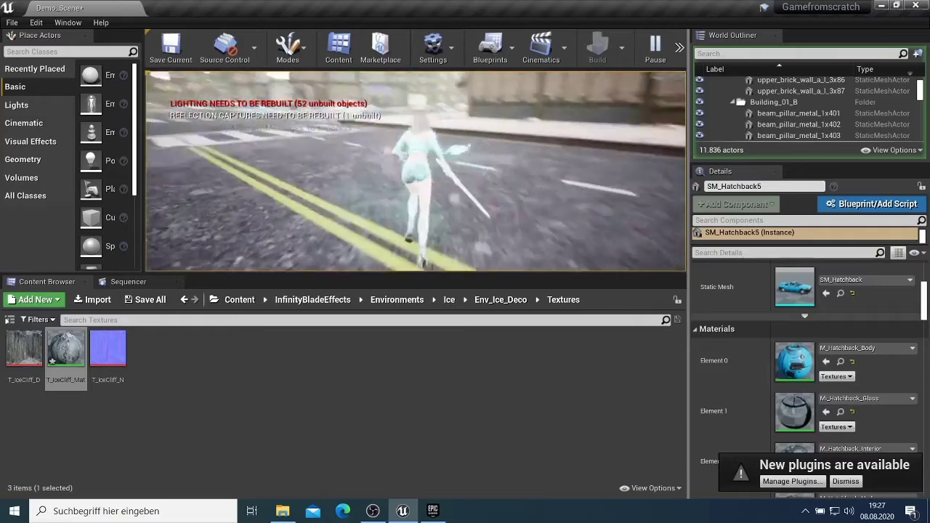
pyautogui.press('w')
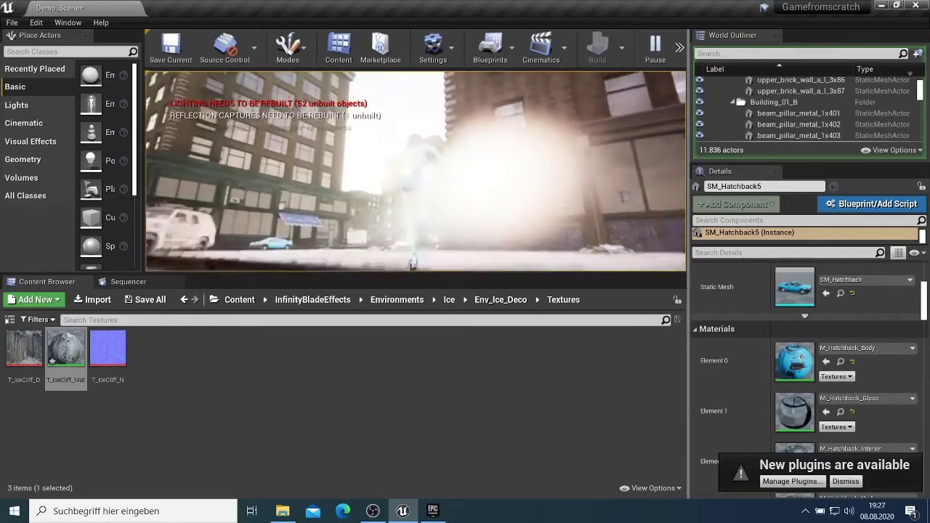
pyautogui.press('s')
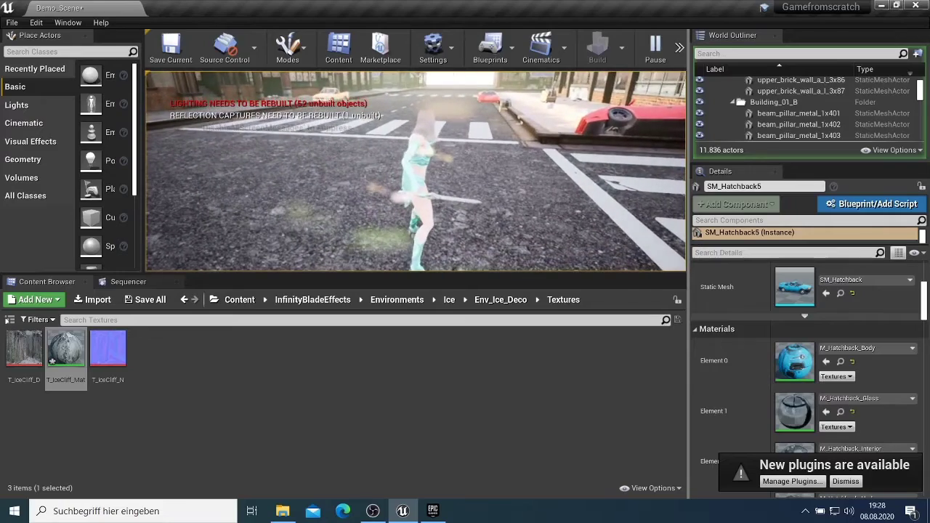
pyautogui.press('Escape')
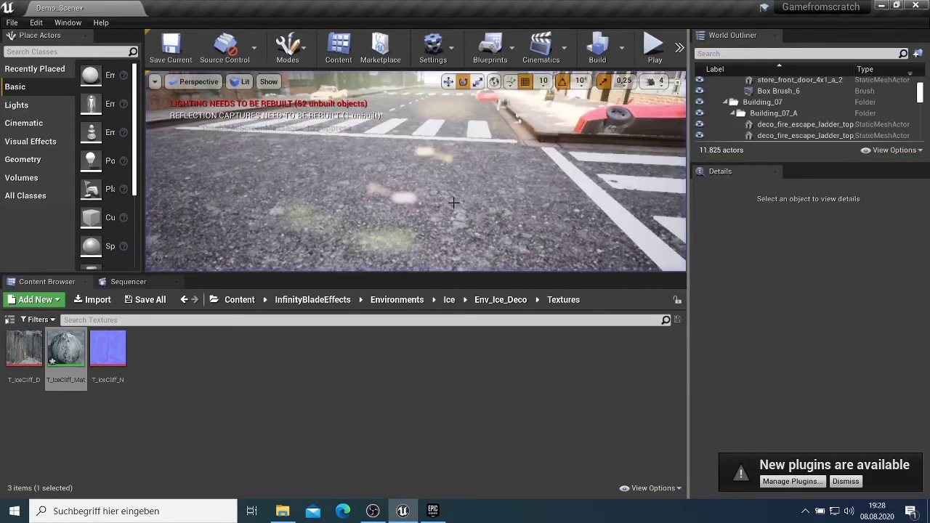
# Open the project's packaging settings and review the Packaging, Project, Blueprints and Prerequisites options
pyautogui.moveTo(499, 175); pyautogui.dragTo(567, 175, button='right')
pyautogui.moveTo(399, 120); pyautogui.dragTo(381, 119)
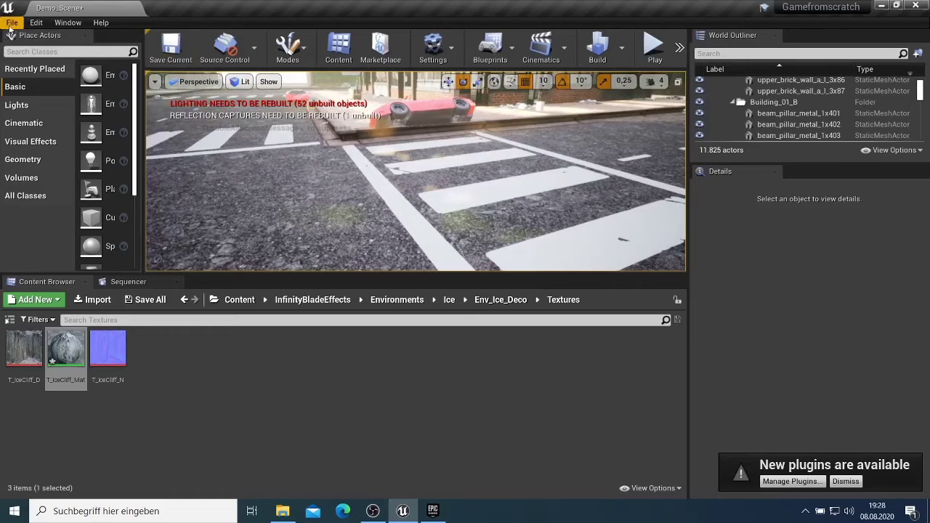
pyautogui.click(11, 23)
pyautogui.moveTo(82, 226)
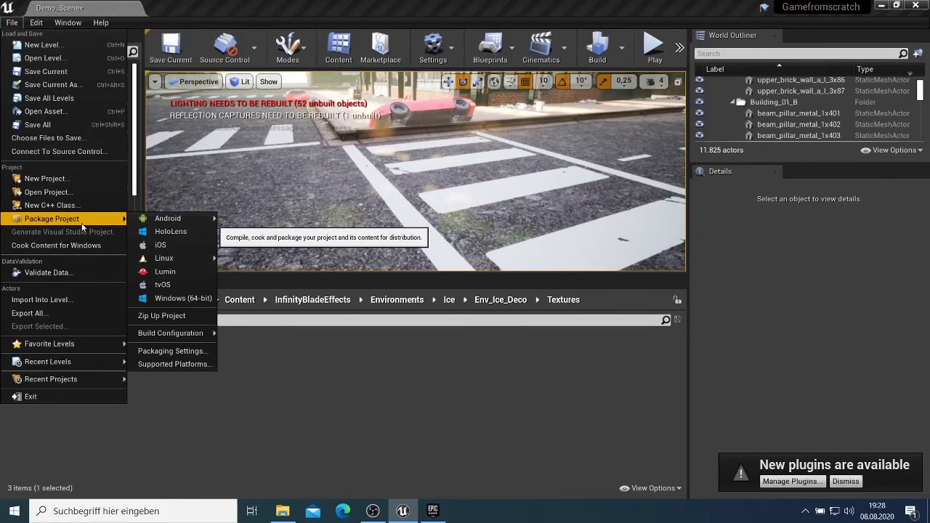
pyautogui.click(191, 352)
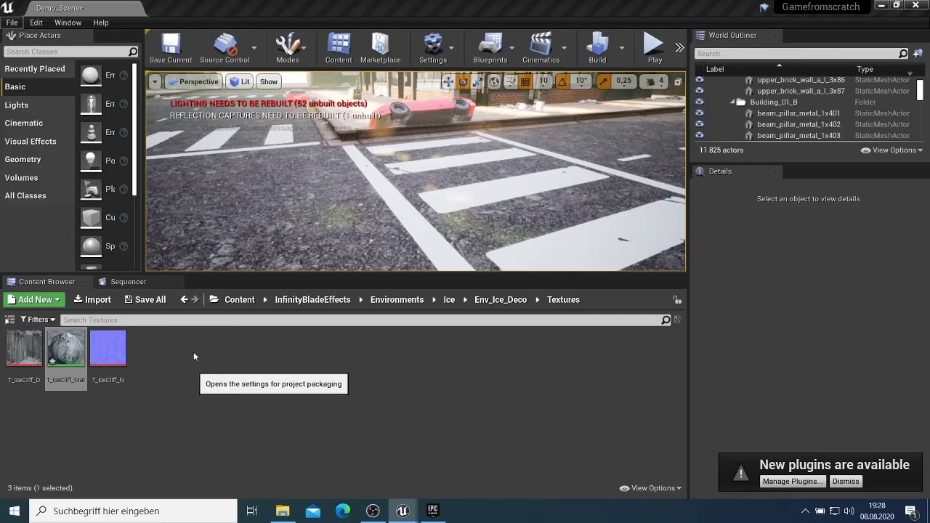
pyautogui.scroll(-5, 564, 236)
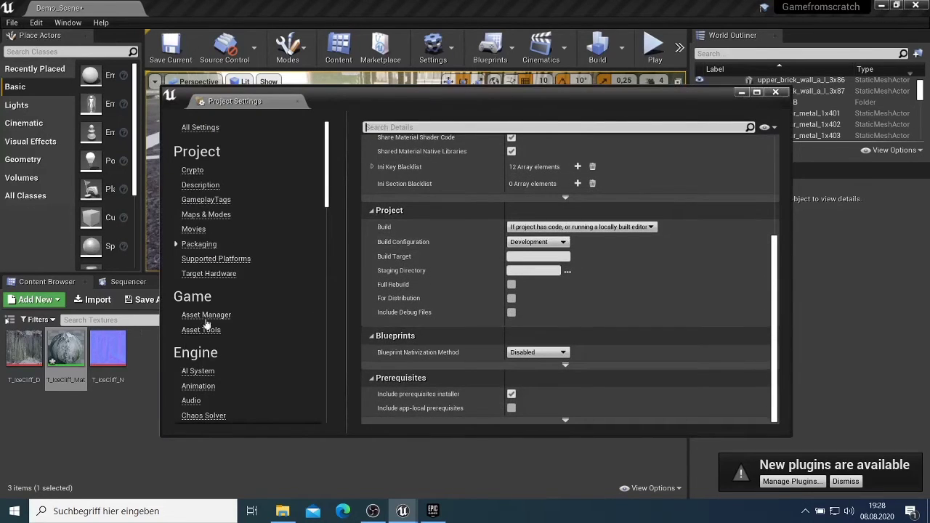
pyautogui.scroll(3, 632, 306)
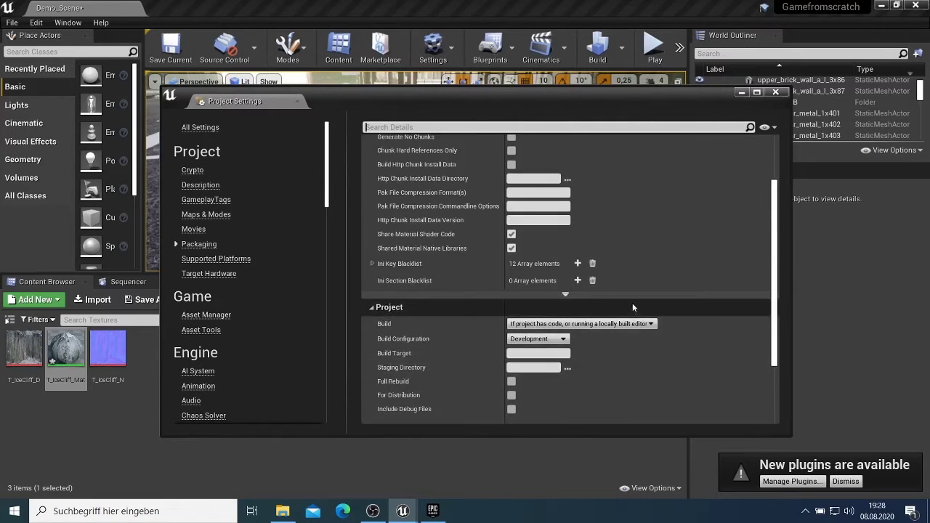
pyautogui.scroll(4, 631, 309)
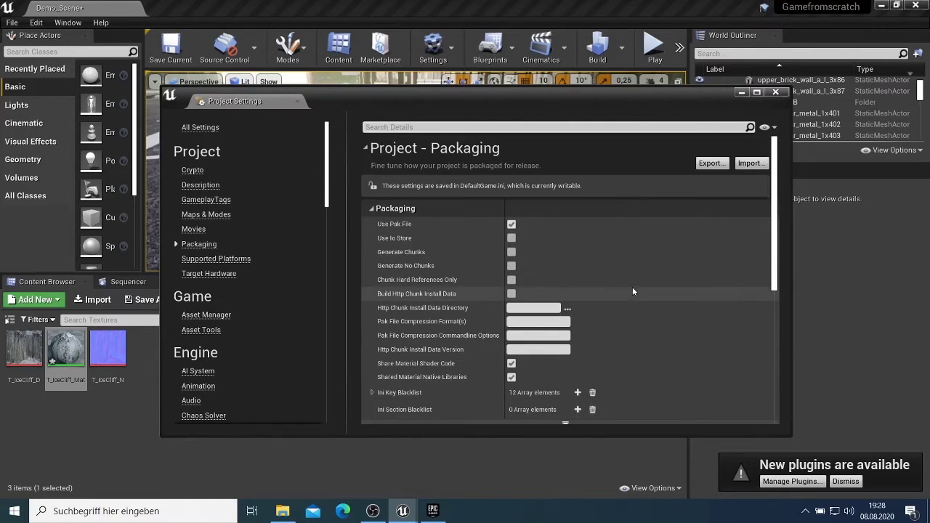
# Show all project settings and set the Editor Startup Map under Maps & Modes to Demonstration
pyautogui.click(207, 133)
pyautogui.scroll(-5, 671, 272)
pyautogui.scroll(-8, 670, 277)
pyautogui.scroll(-8, 671, 277)
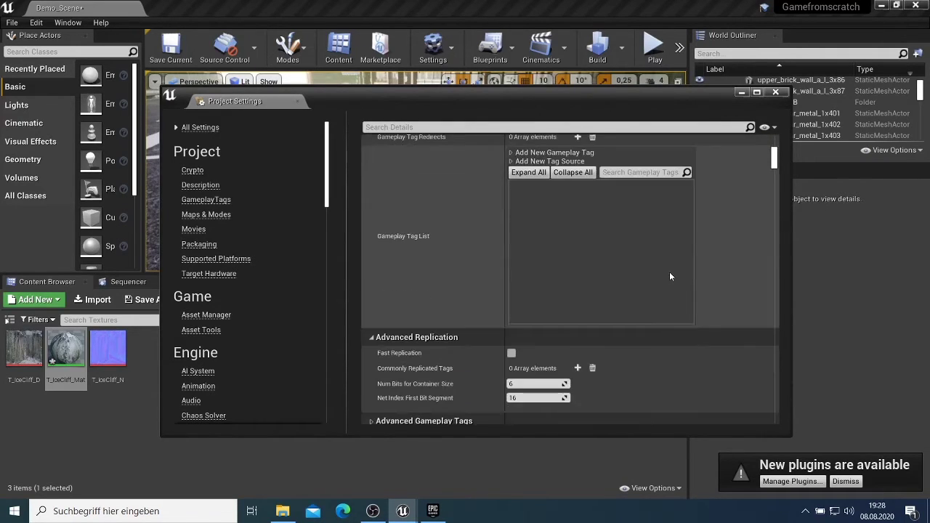
pyautogui.scroll(-8, 670, 277)
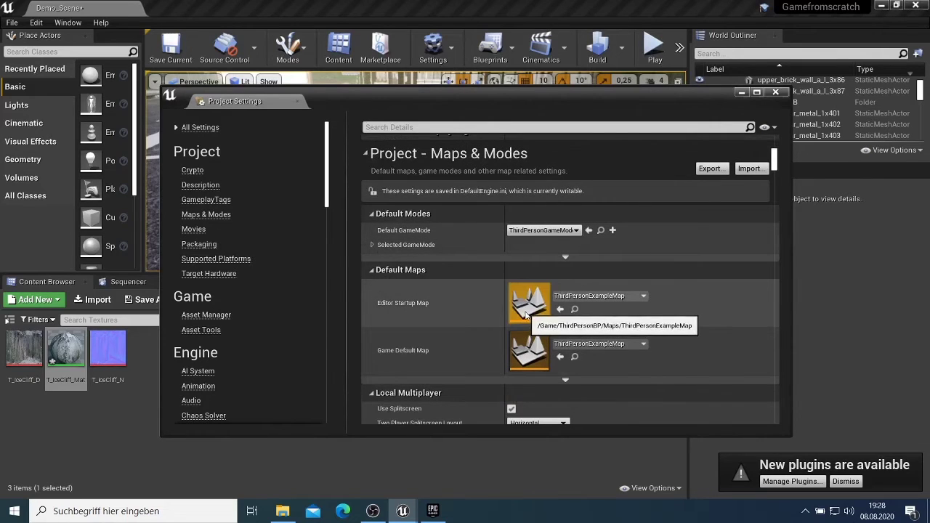
pyautogui.click(586, 303)
pyautogui.scroll(3, 603, 149)
pyautogui.scroll(3, 603, 144)
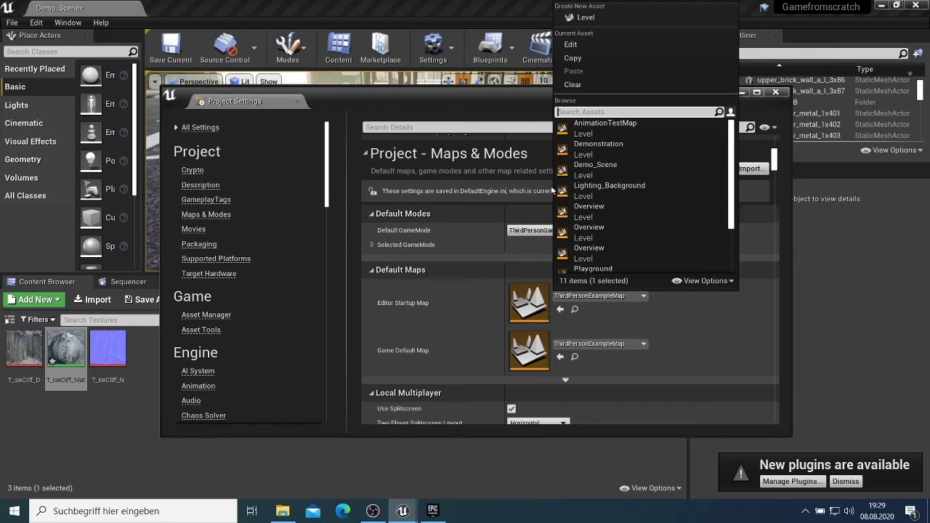
pyautogui.click(619, 156)
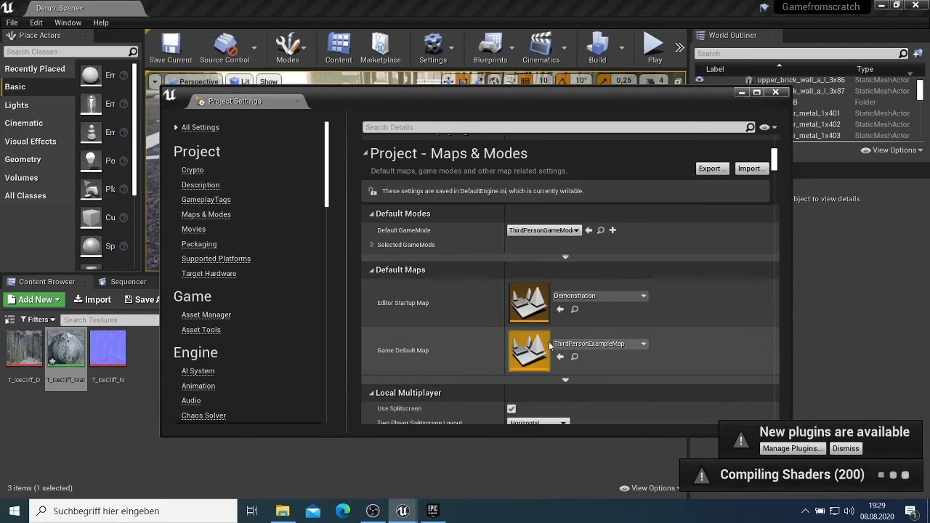
pyautogui.click(566, 344)
pyautogui.scroll(3, 603, 230)
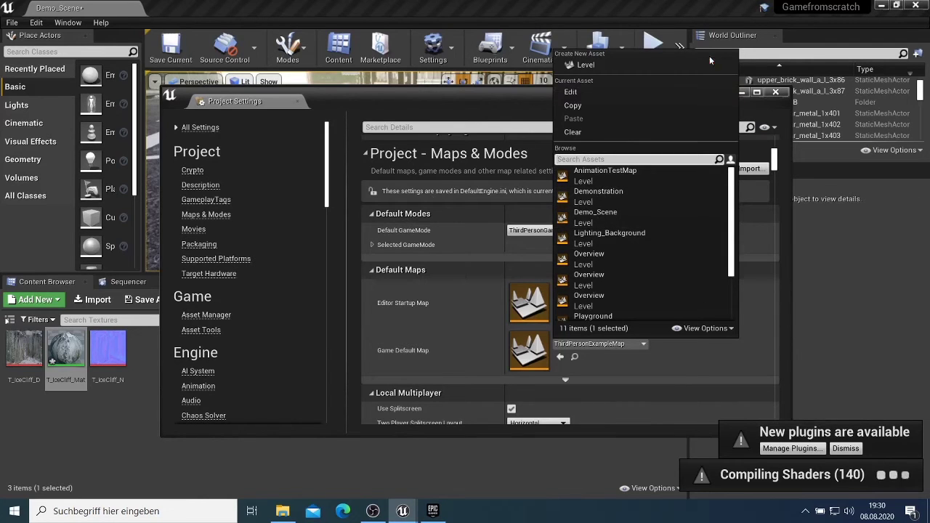
pyautogui.click(742, 92)
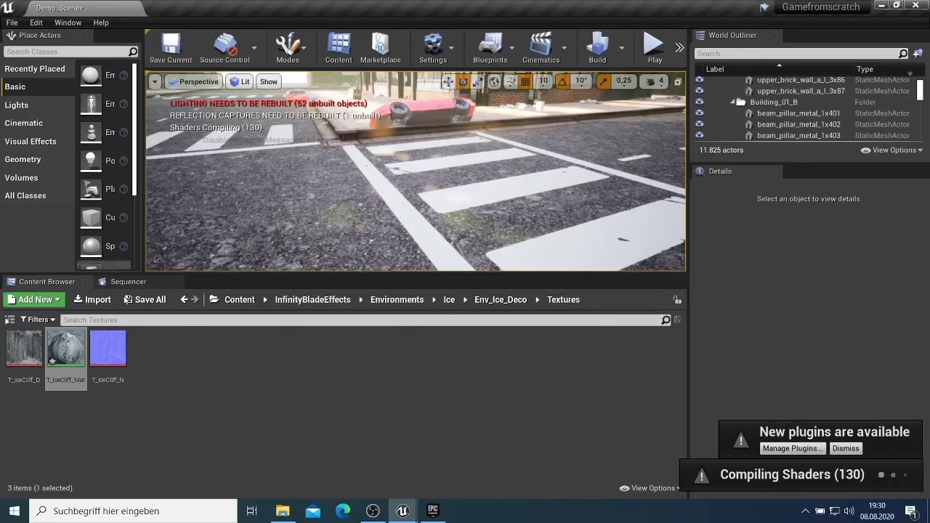
# Go back from the ice textures to the Content root and open the ModularBuildingSet folder to check its levels
pyautogui.click(186, 302)
pyautogui.click(185, 301)
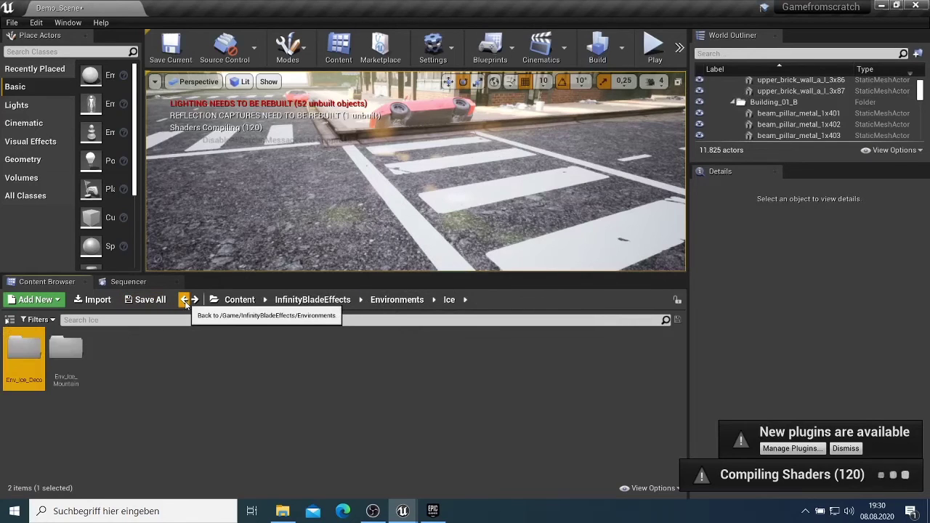
pyautogui.click(186, 301)
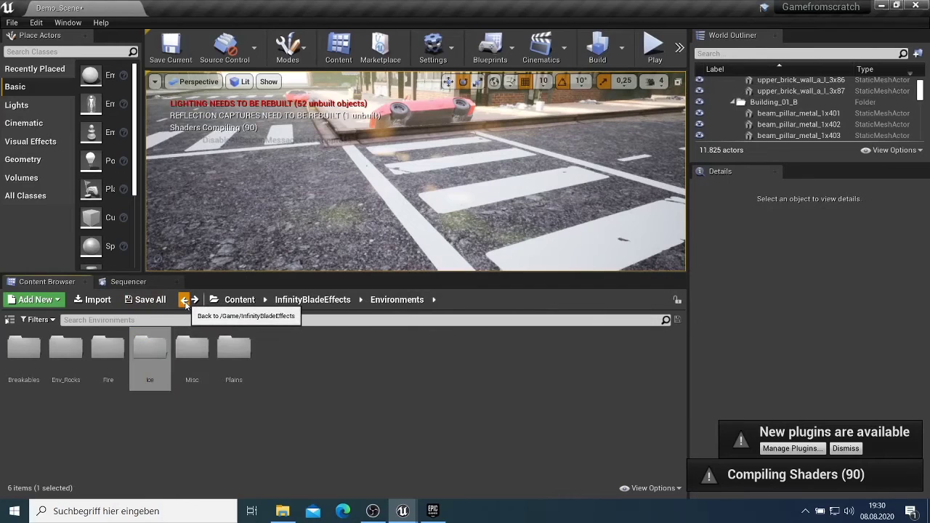
pyautogui.click(185, 301)
pyautogui.click(185, 301)
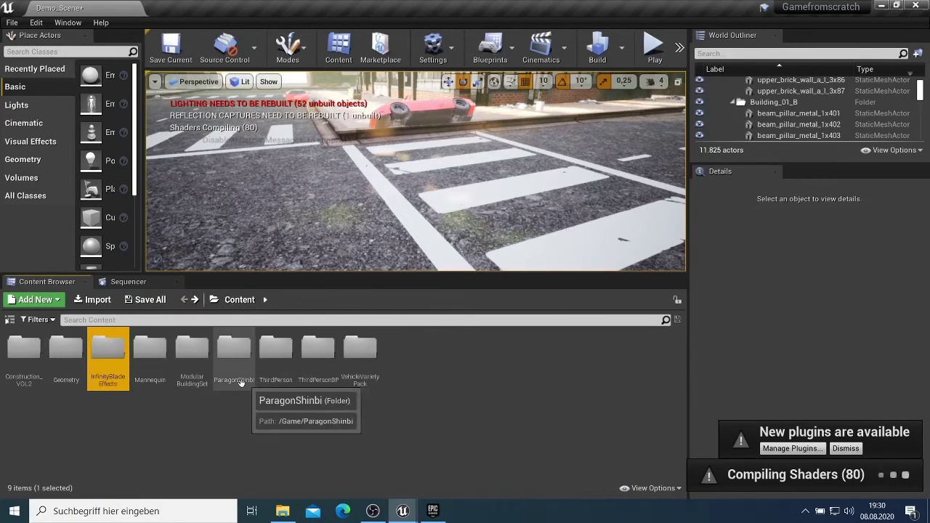
pyautogui.doubleClick(192, 349)
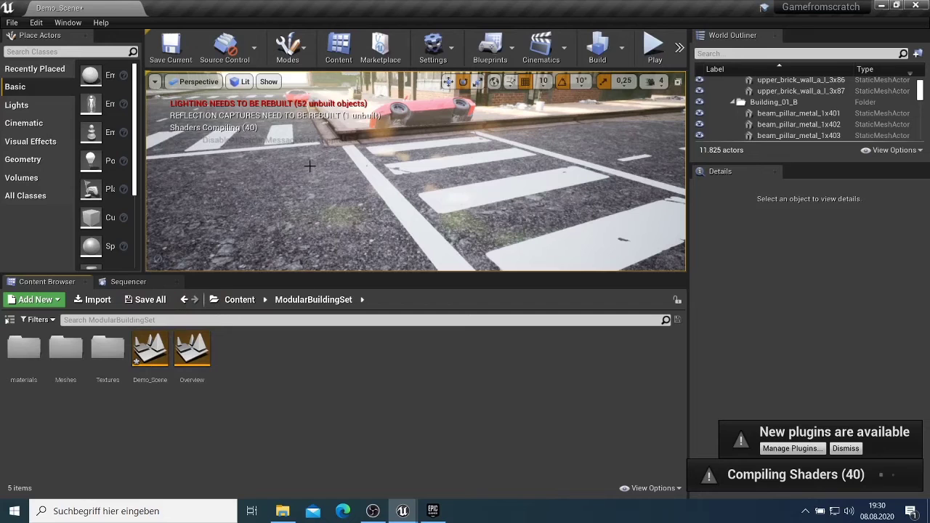
# Reopen the project settings from the packaging options and set the Editor Startup Map under Maps & Modes to Demo_Scene
pyautogui.click(12, 23)
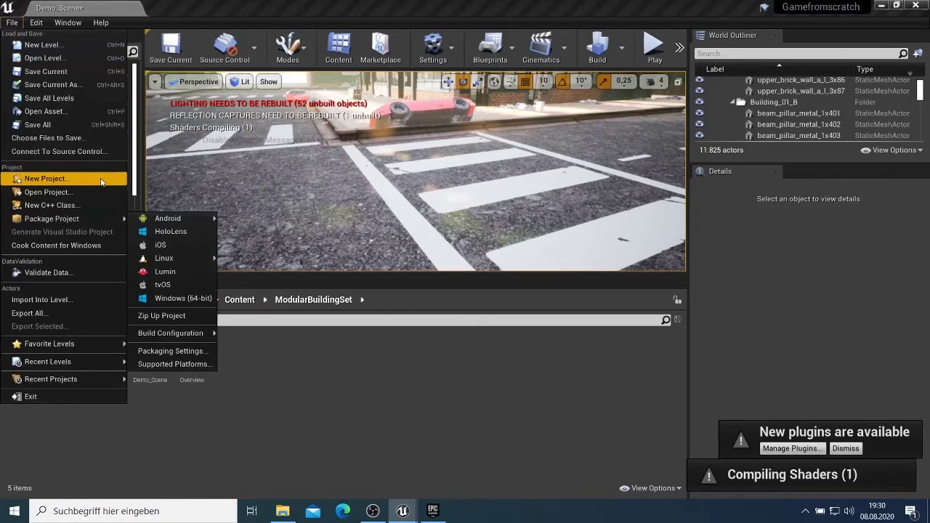
pyautogui.moveTo(121, 230)
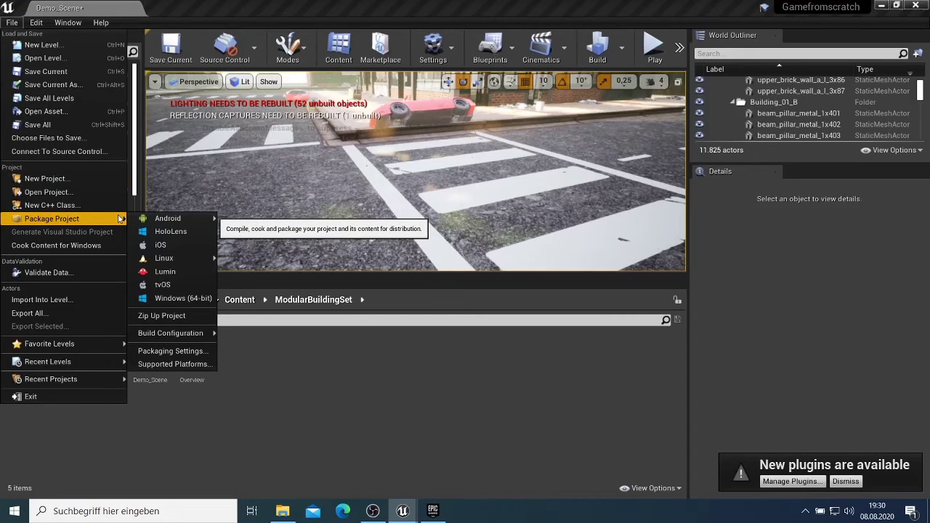
pyautogui.click(167, 351)
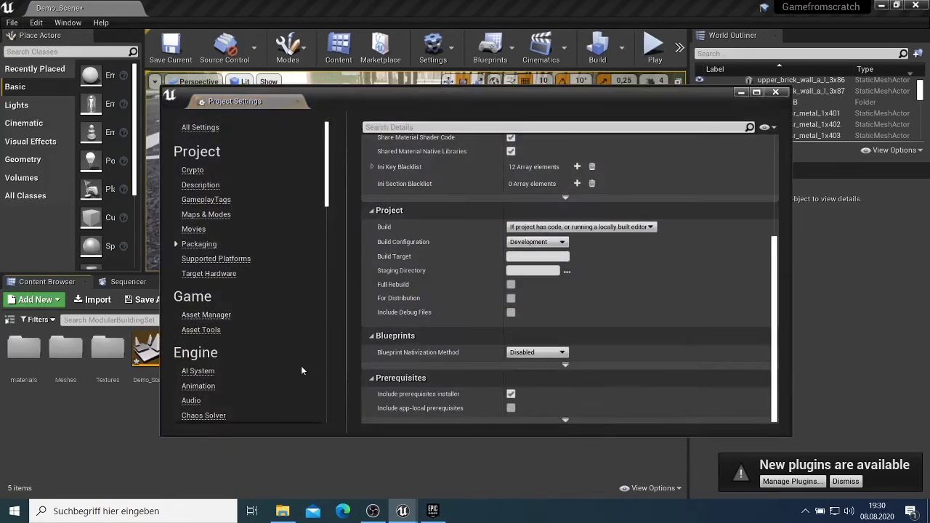
pyautogui.click(201, 128)
pyautogui.scroll(-10, 717, 354)
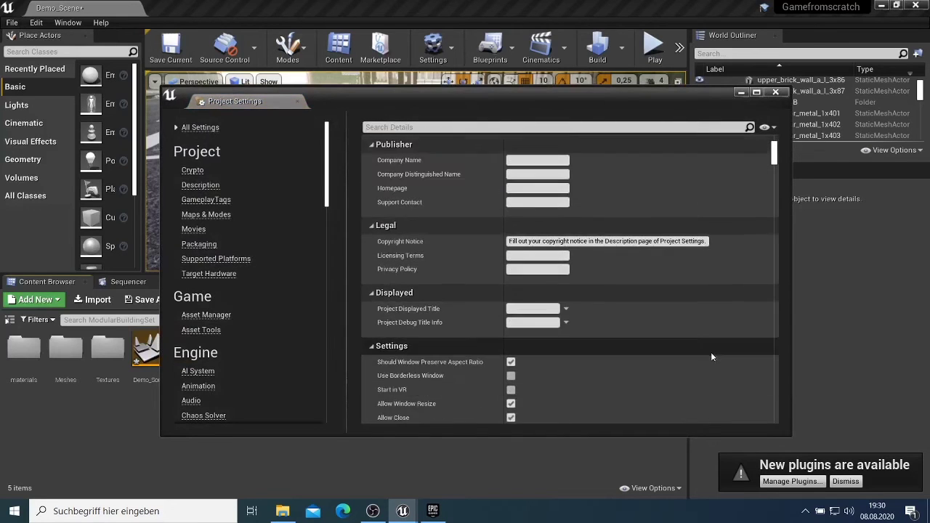
pyautogui.scroll(-15, 709, 349)
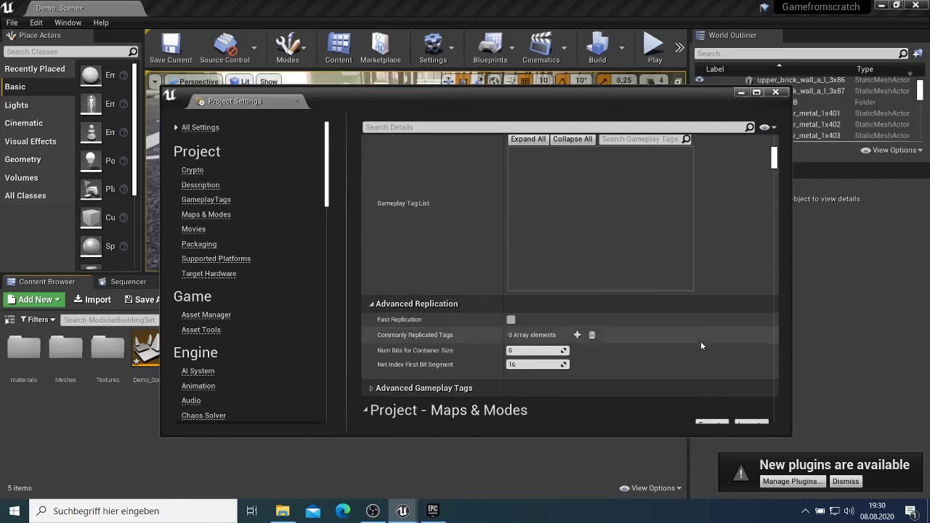
pyautogui.scroll(-3, 700, 346)
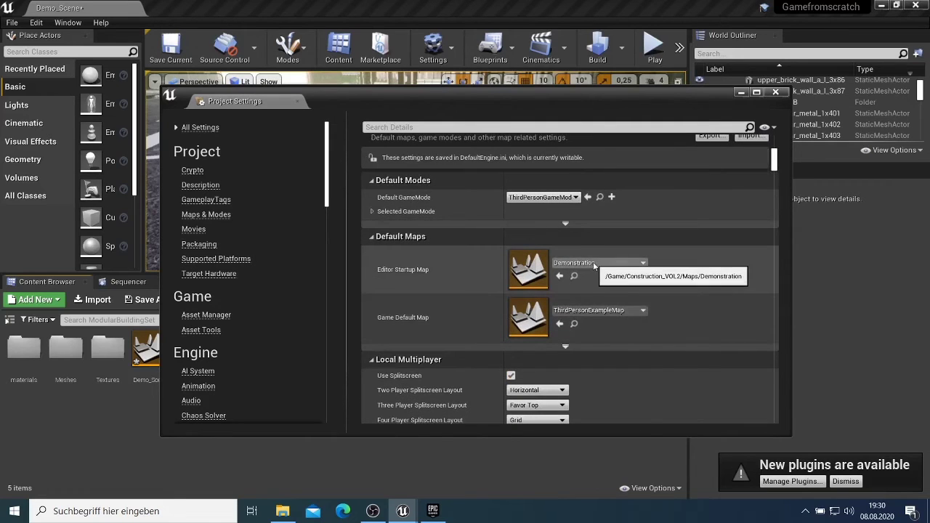
pyautogui.click(617, 263)
pyautogui.click(702, 372)
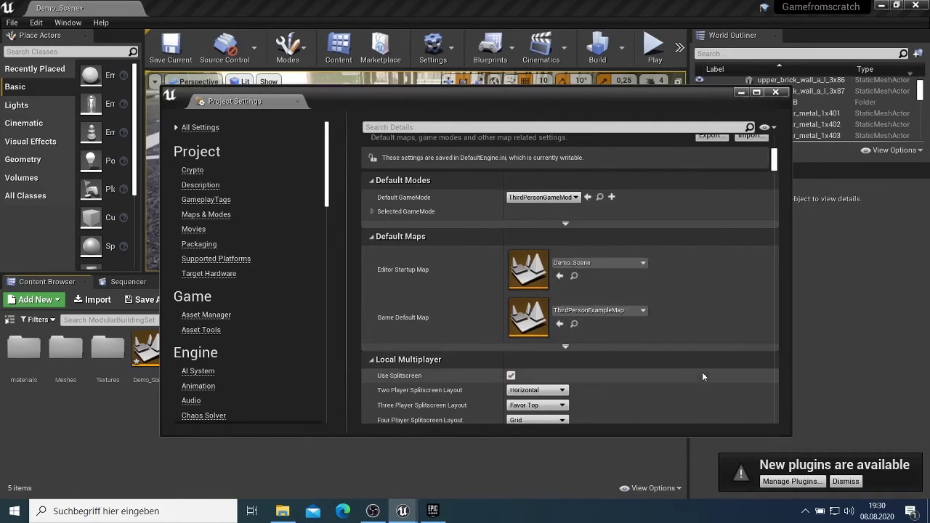
# Set the Game Default Map under Maps & Modes to Demo_Scene
pyautogui.click(593, 313)
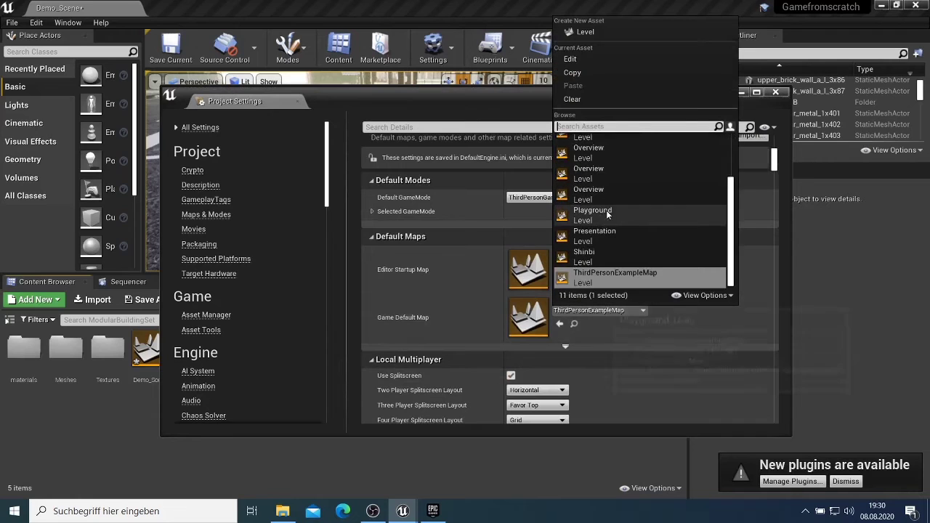
pyautogui.click(616, 182)
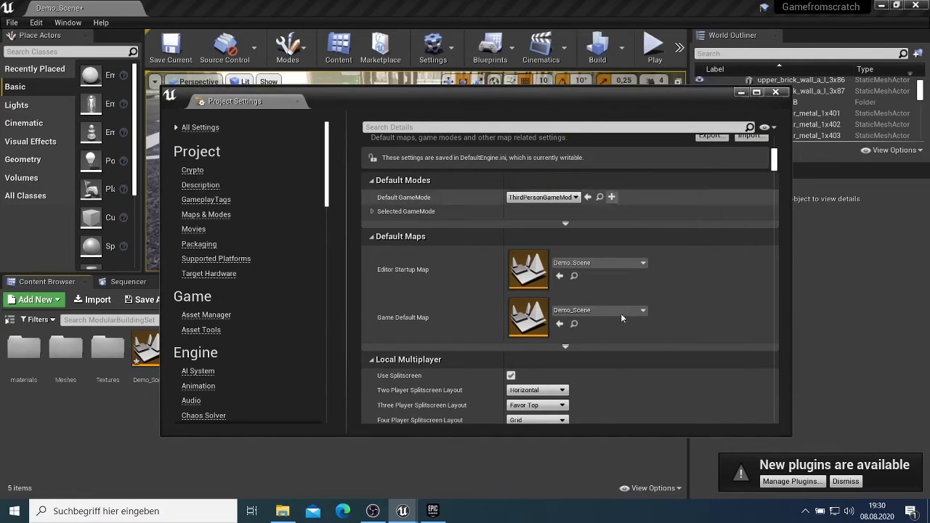
# Review the GameplayTags and Maps & Modes settings, including the available Default GameMode choices
pyautogui.scroll(5, 700, 163)
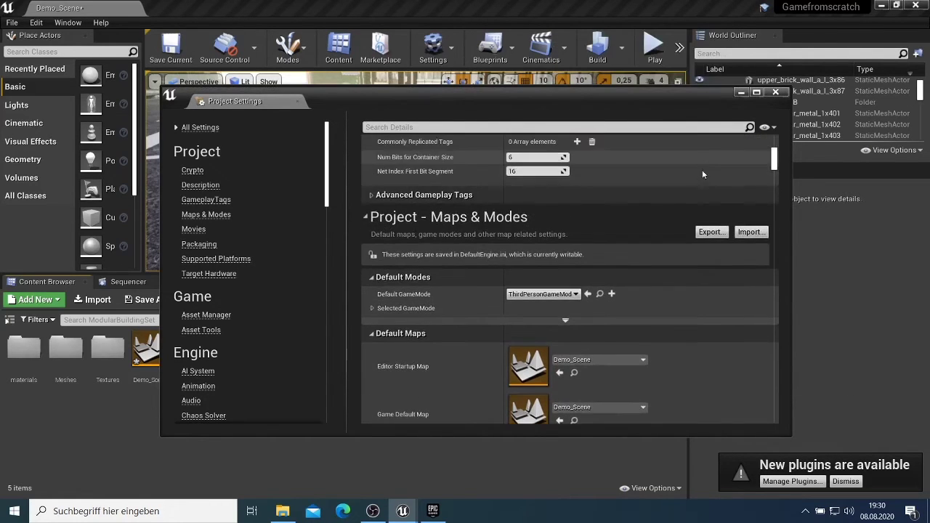
pyautogui.scroll(5, 705, 176)
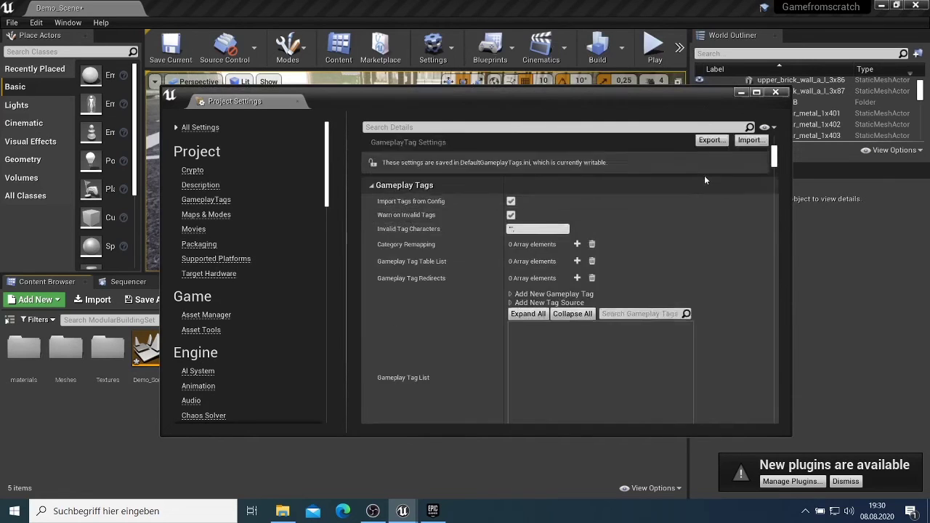
pyautogui.scroll(5, 704, 175)
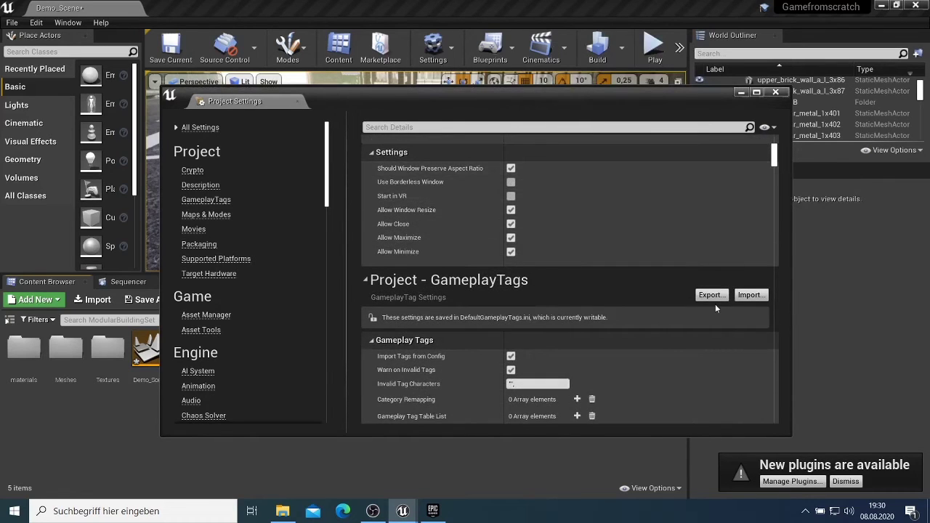
pyautogui.scroll(-10, 715, 303)
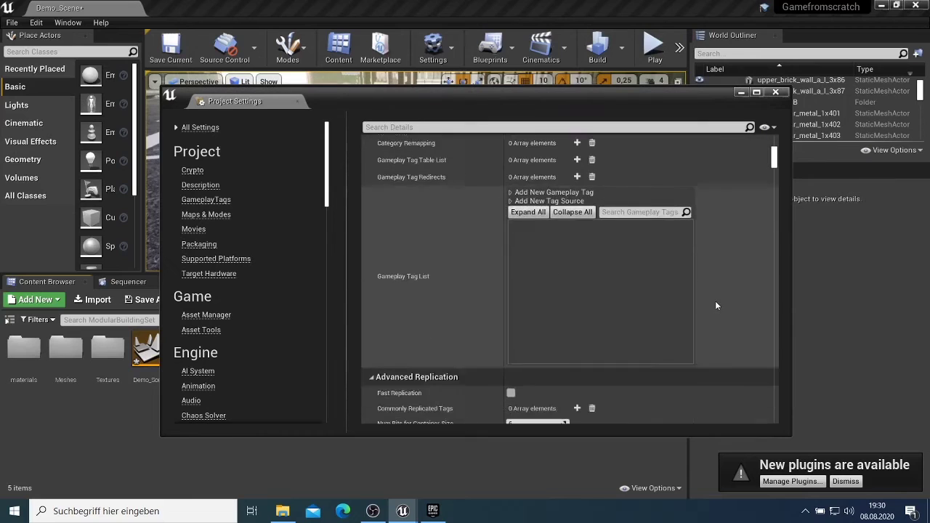
pyautogui.scroll(-2, 711, 302)
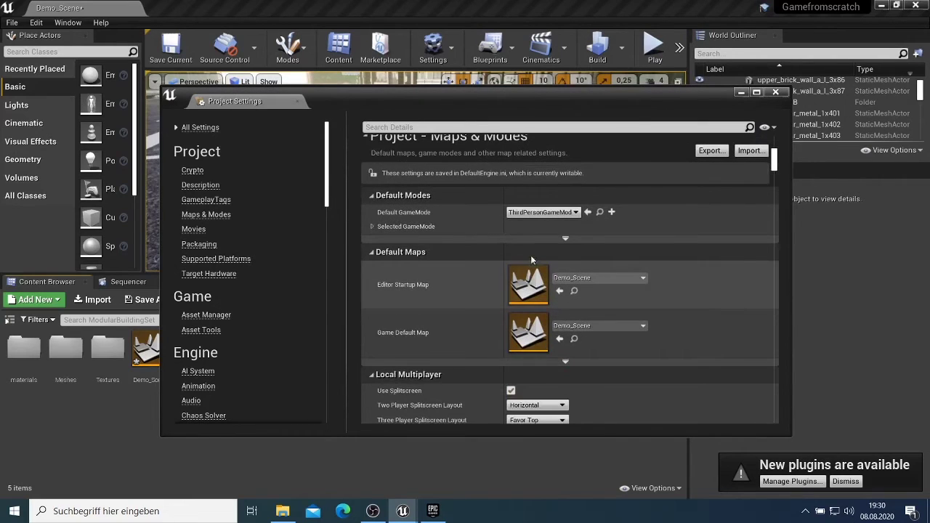
pyautogui.click(562, 213)
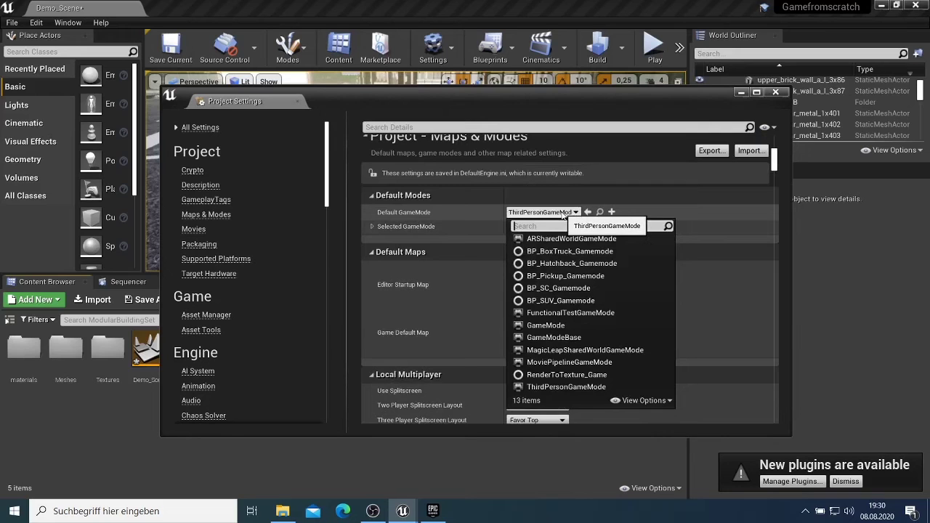
pyautogui.click(564, 215)
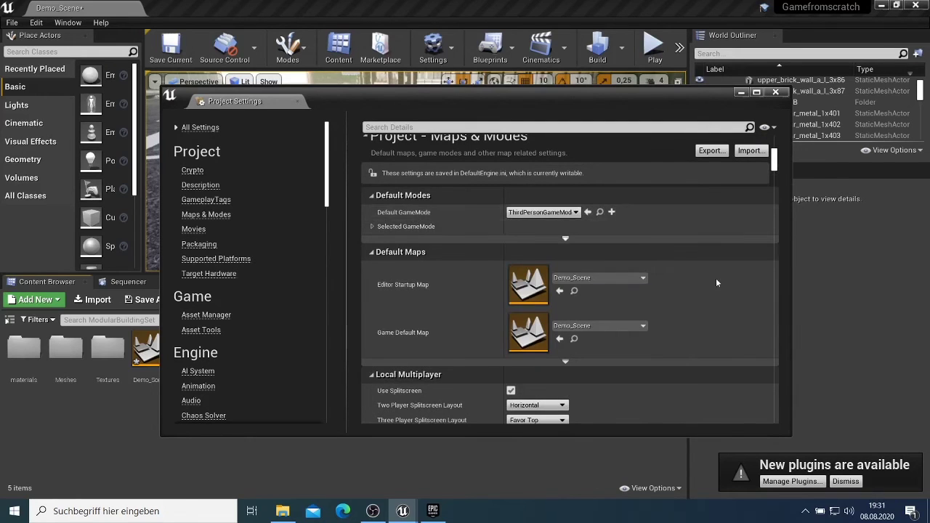
# Export the Maps & Modes settings to an .ini backup under the suggested file name in Saved/Config/Windows, and minimize the project settings
pyautogui.click(710, 151)
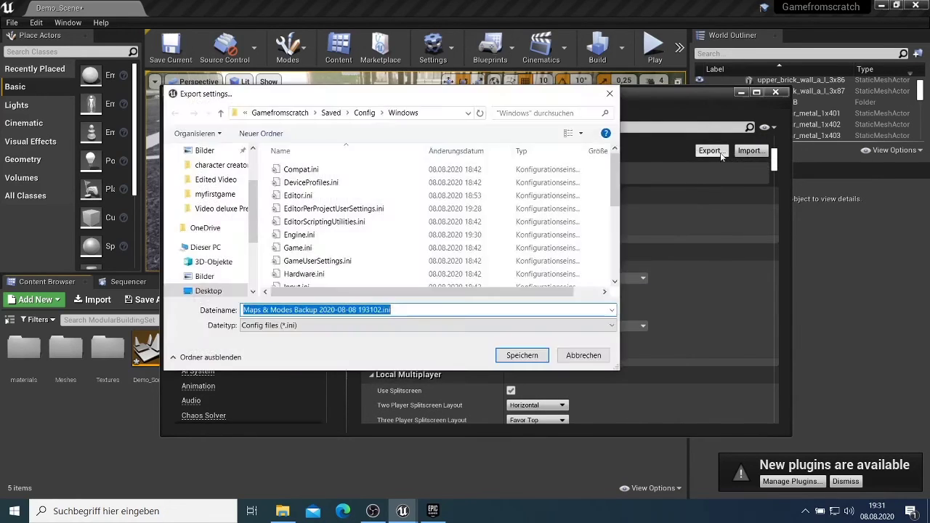
pyautogui.click(519, 355)
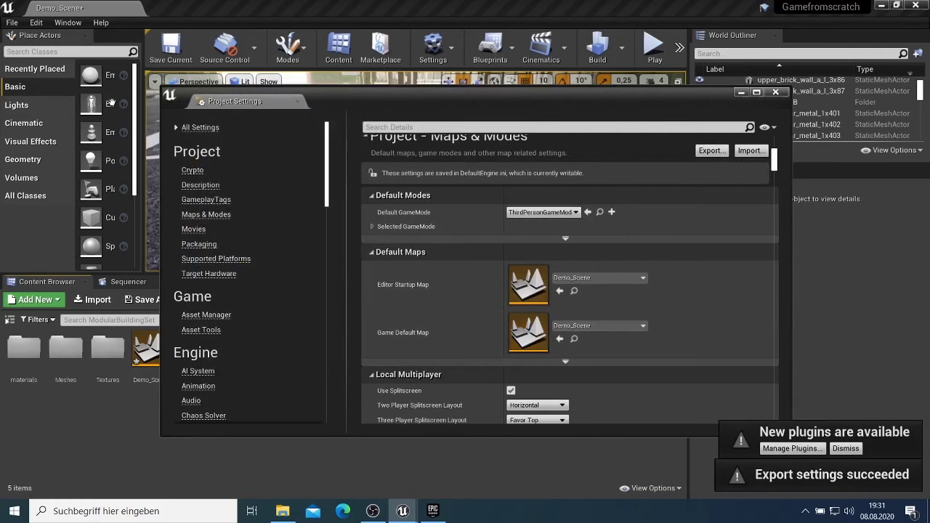
pyautogui.click(742, 93)
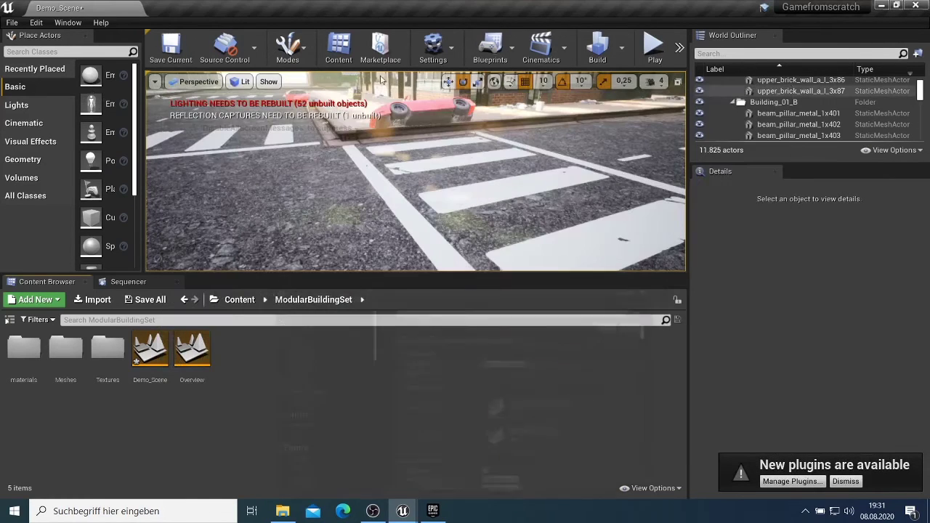
# Package the project for Windows (64-bit) into the myfirstgame folder on the Desktop
pyautogui.click(12, 25)
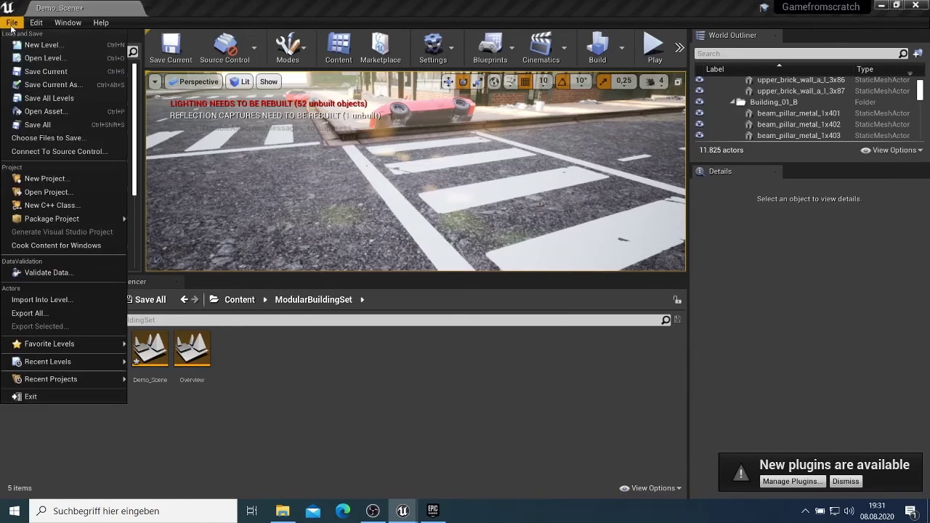
pyautogui.moveTo(52, 219)
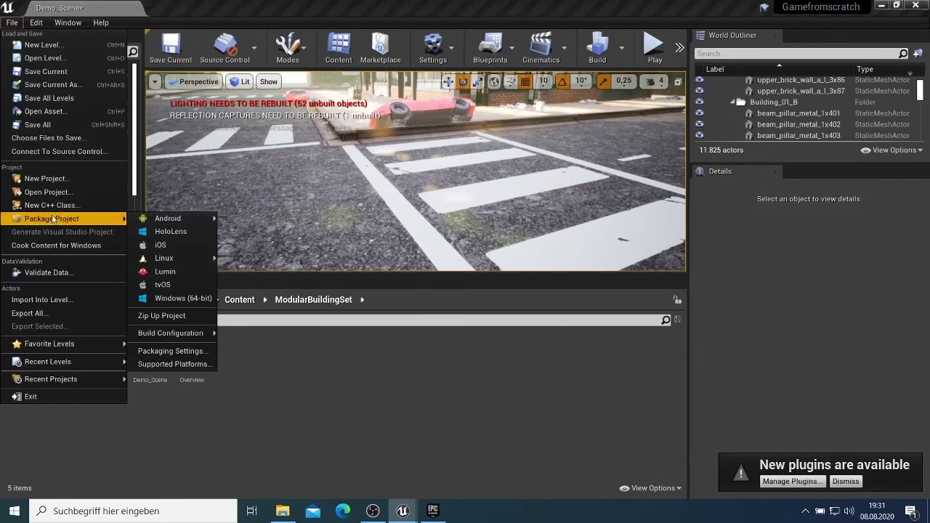
pyautogui.click(183, 299)
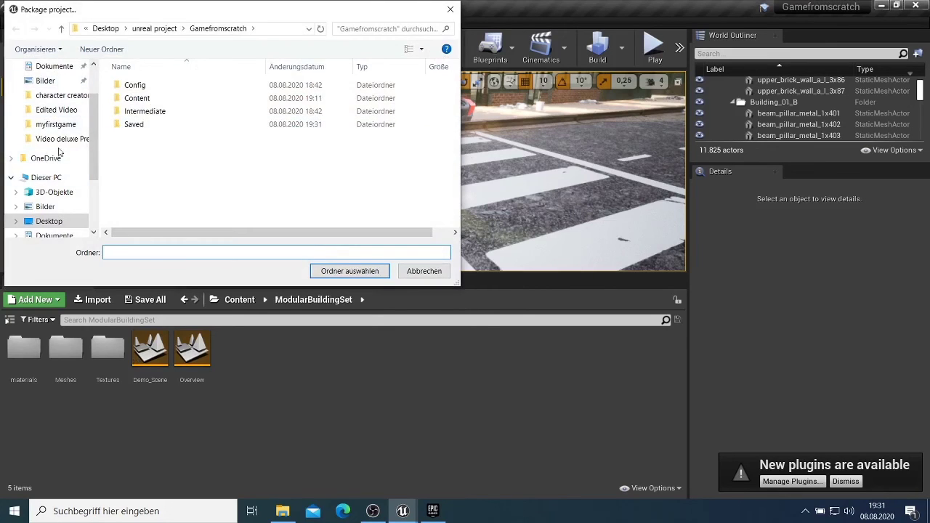
pyautogui.click(73, 124)
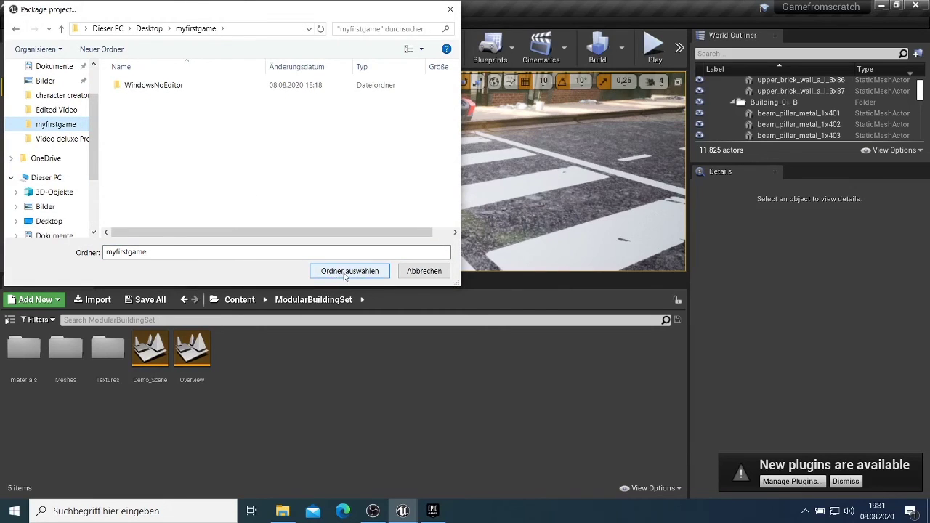
pyautogui.click(347, 274)
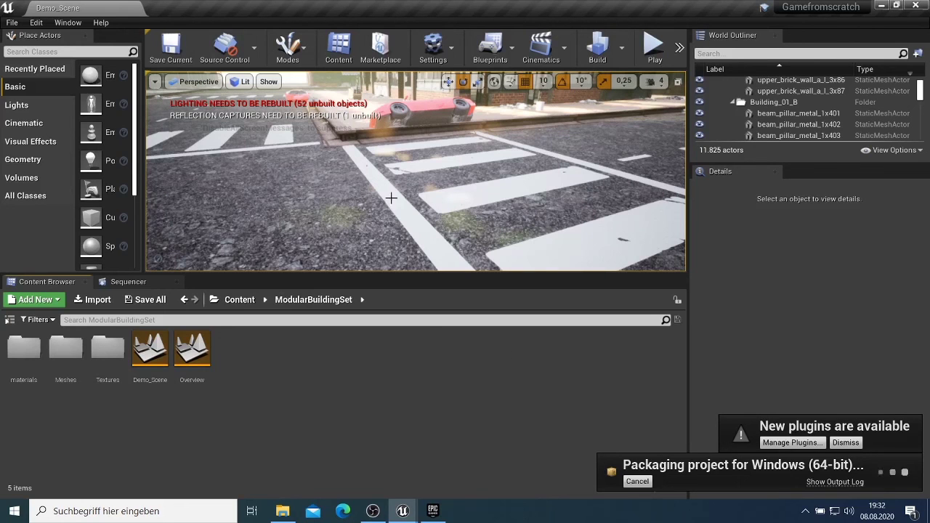
pyautogui.moveTo(412, 170); pyautogui.dragTo(436, 164)
pyautogui.moveTo(422, 172); pyautogui.dragTo(334, 172, button='right')
pyautogui.moveTo(562, 210)
pyautogui.mouseDown(button='right')
pyautogui.moveTo(494, 208)
pyautogui.moveTo(559, 225)
pyautogui.mouseUp(button='right')
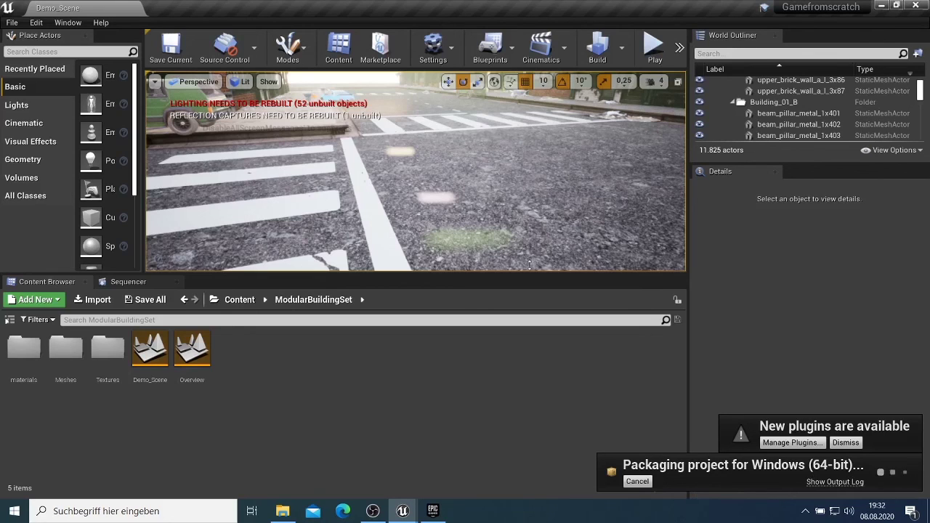
pyautogui.moveTo(249, 173); pyautogui.dragTo(193, 173)
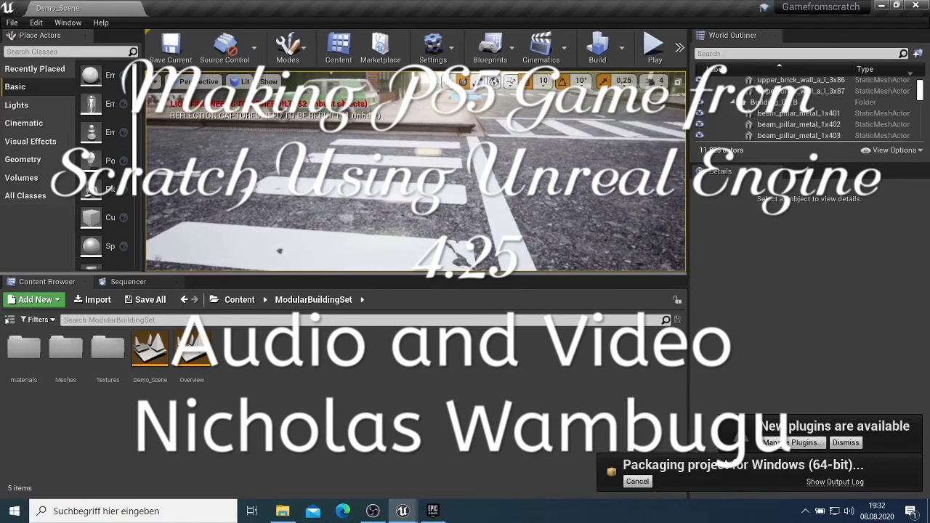